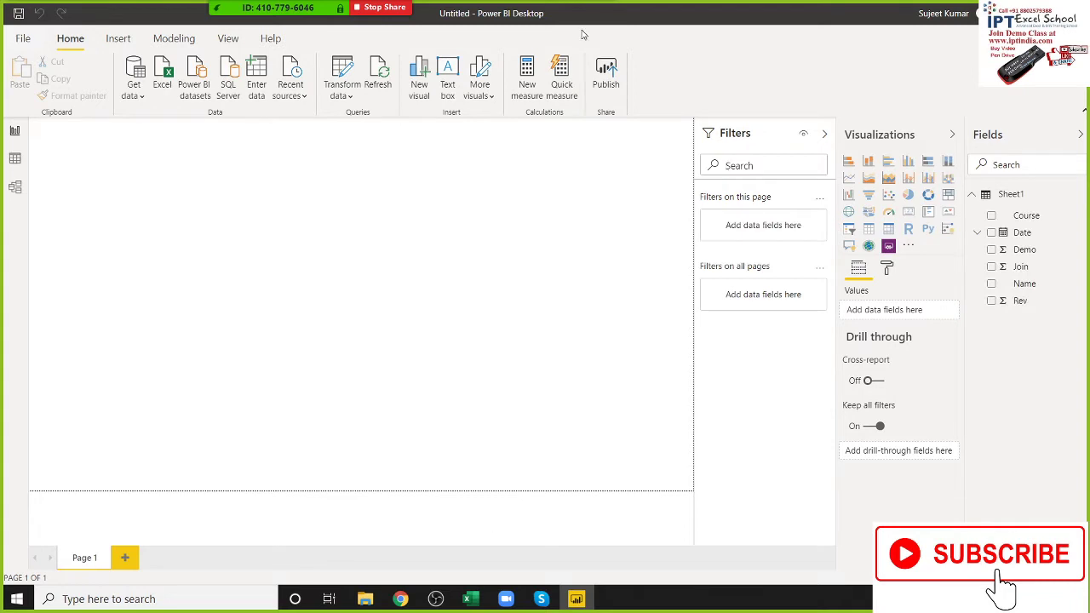
Add Date and Name to a new column chart, with Count of Name as the value.
{"action": "left_click", "coordinate": [15, 163]}
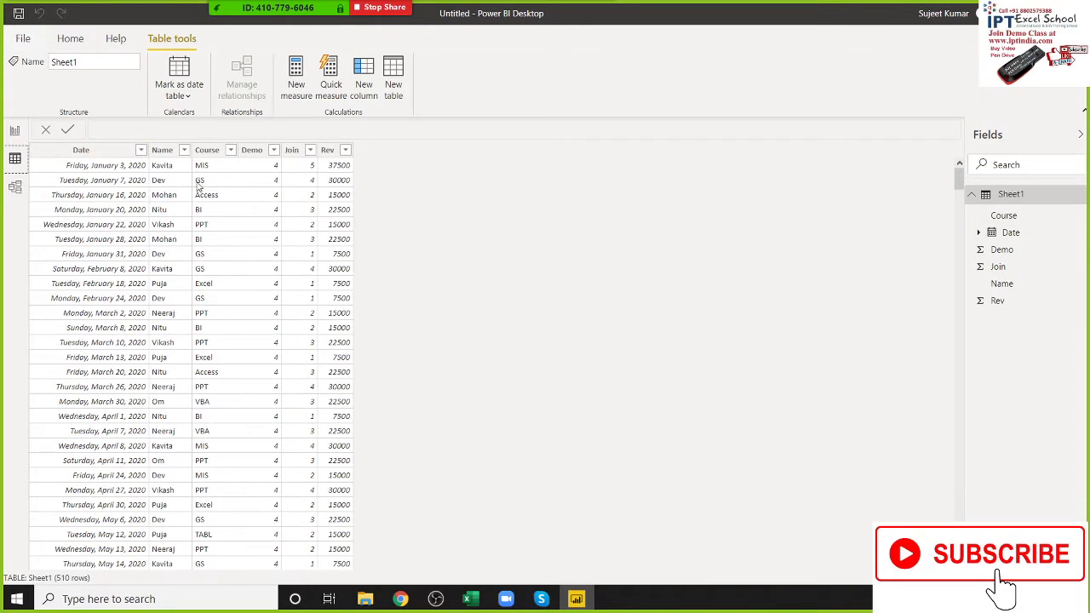
{"action": "left_click", "coordinate": [15, 132]}
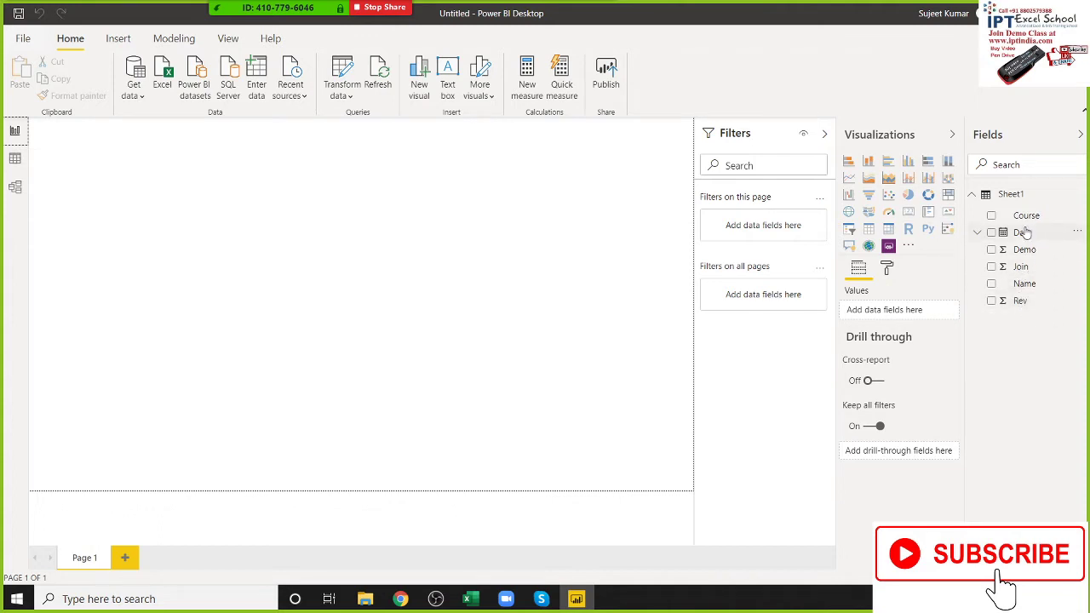
{"action": "left_click_drag", "start_coordinate": [1022, 232], "coordinate": [329, 299]}
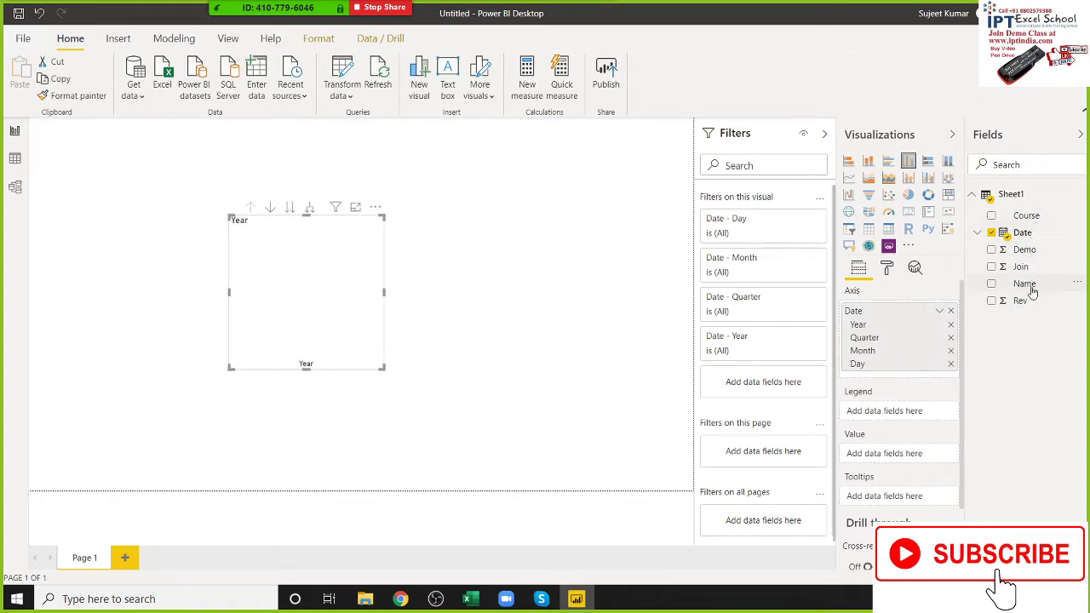
{"action": "left_click_drag", "start_coordinate": [1032, 290], "coordinate": [305, 302]}
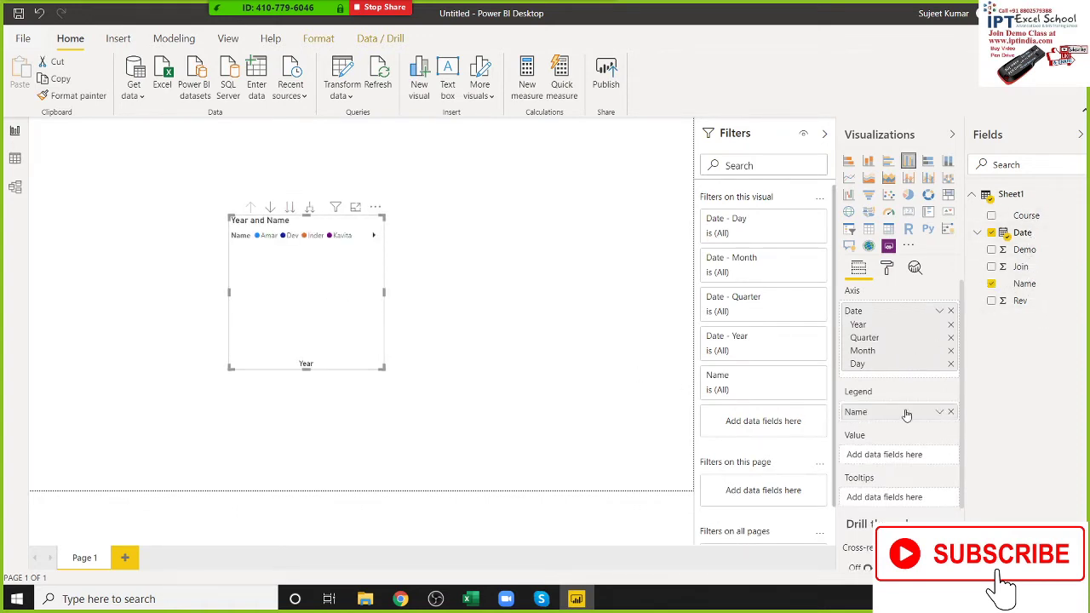
{"action": "left_click_drag", "start_coordinate": [894, 416], "coordinate": [899, 455]}
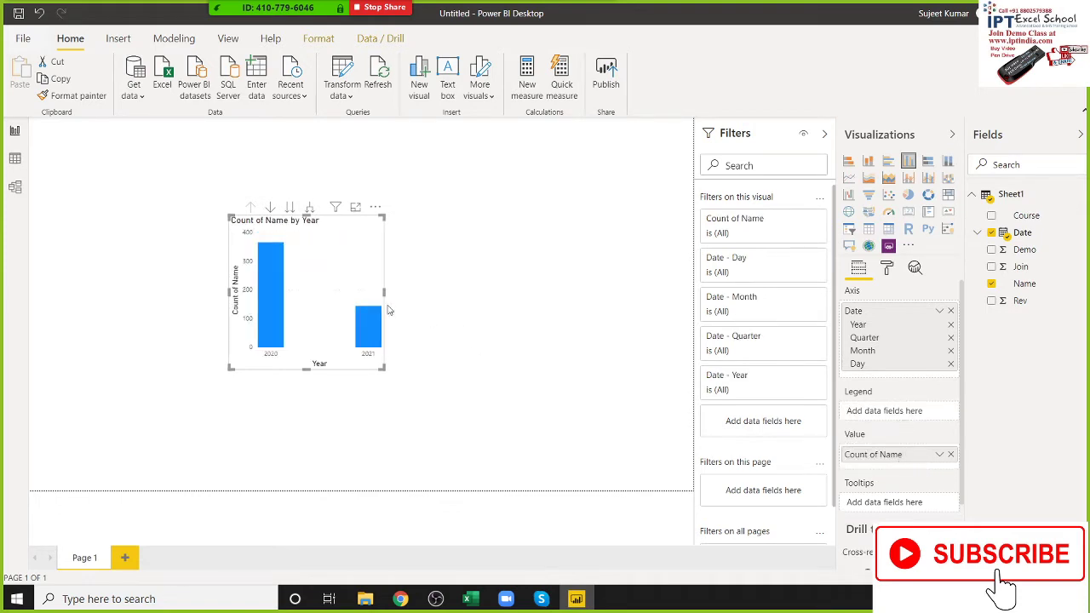
Enlarge the Count of Name by Year chart, making it wider and taller.
{"action": "left_click_drag", "start_coordinate": [384, 292], "coordinate": [643, 311]}
{"action": "left_click", "coordinate": [375, 379]}
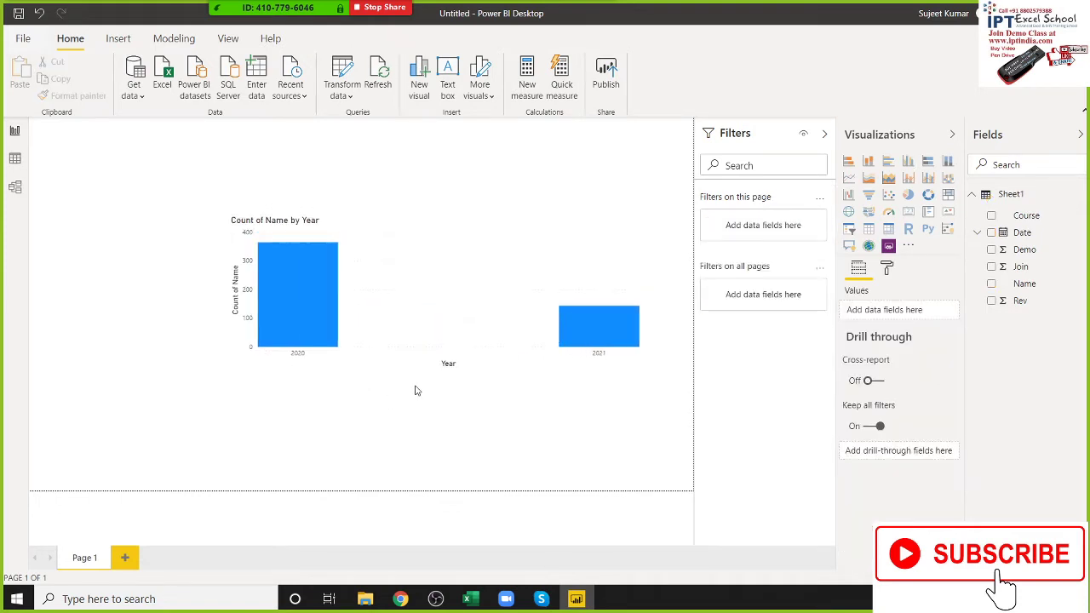
{"action": "left_click", "coordinate": [442, 376]}
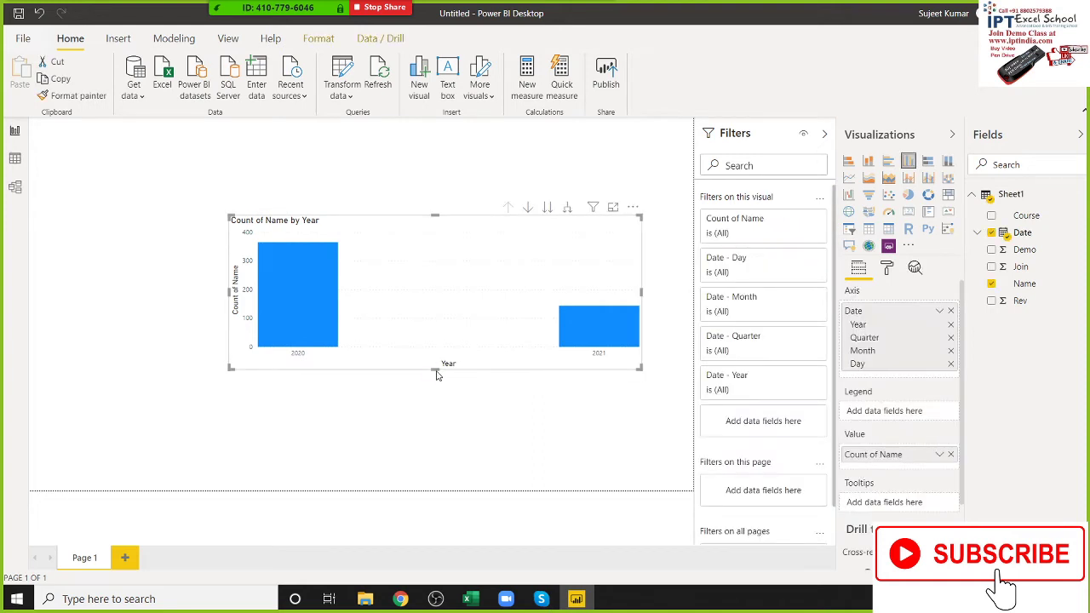
{"action": "left_click_drag", "start_coordinate": [435, 369], "coordinate": [436, 441]}
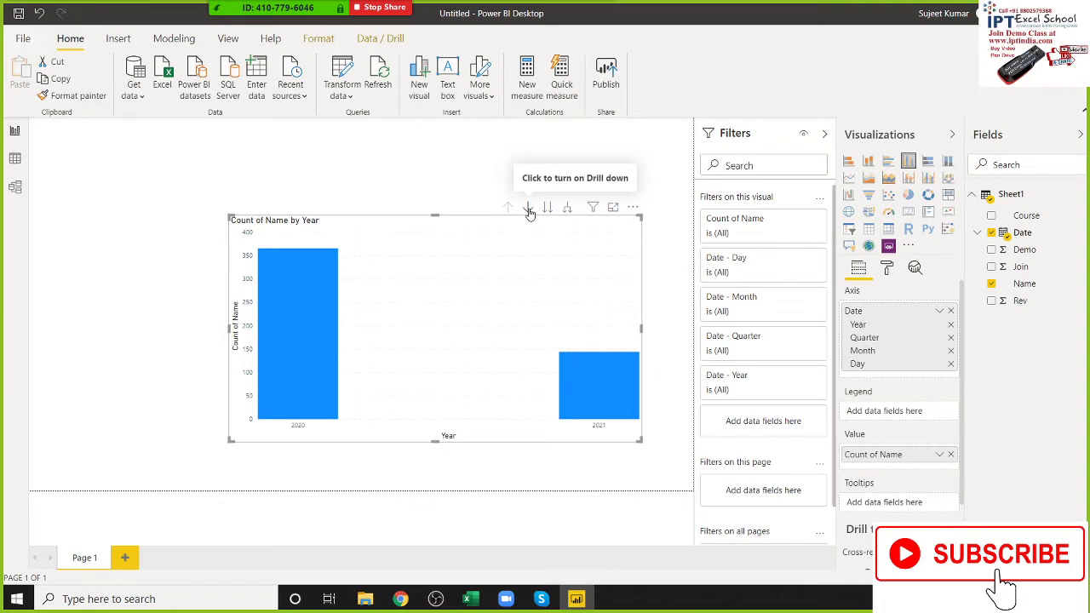
Turn on drill mode and step the chart down through Quarter, Month and Day.
{"action": "left_click", "coordinate": [529, 212]}
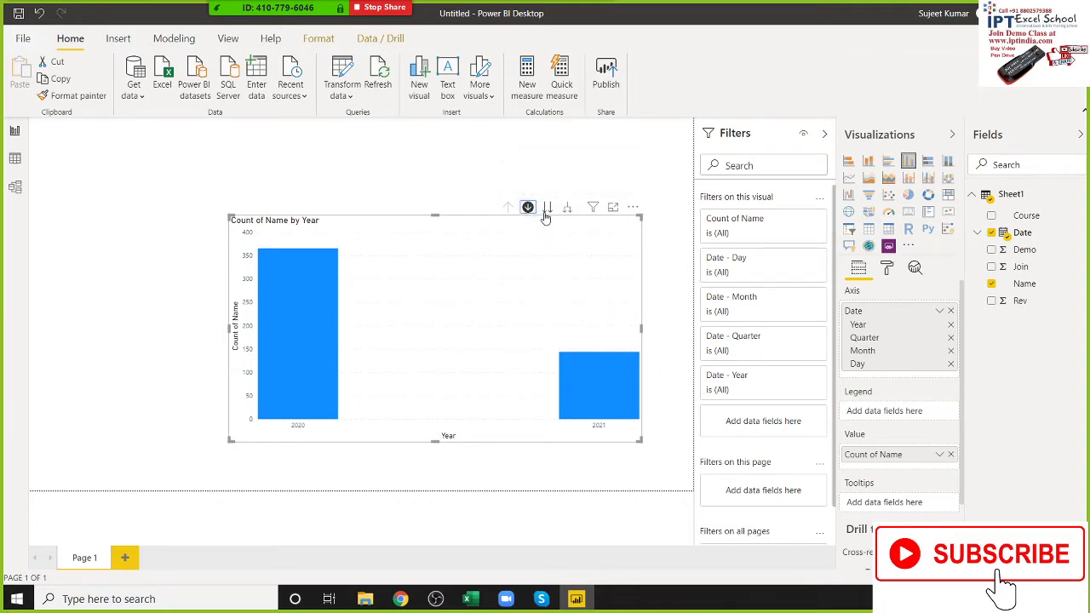
{"action": "left_click", "coordinate": [548, 209]}
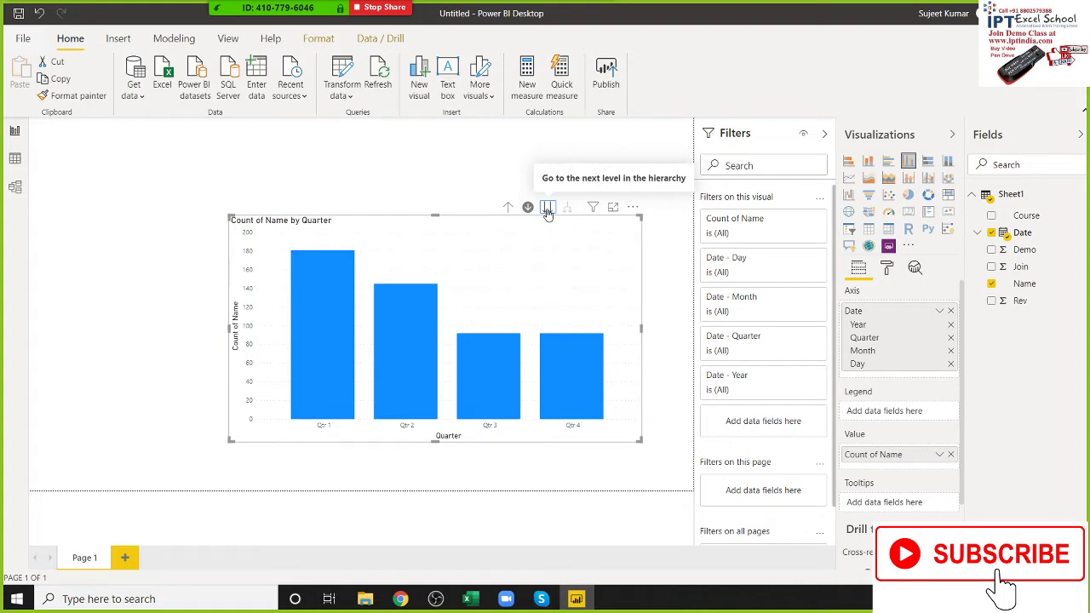
{"action": "left_click", "coordinate": [547, 209]}
{"action": "left_click", "coordinate": [548, 210]}
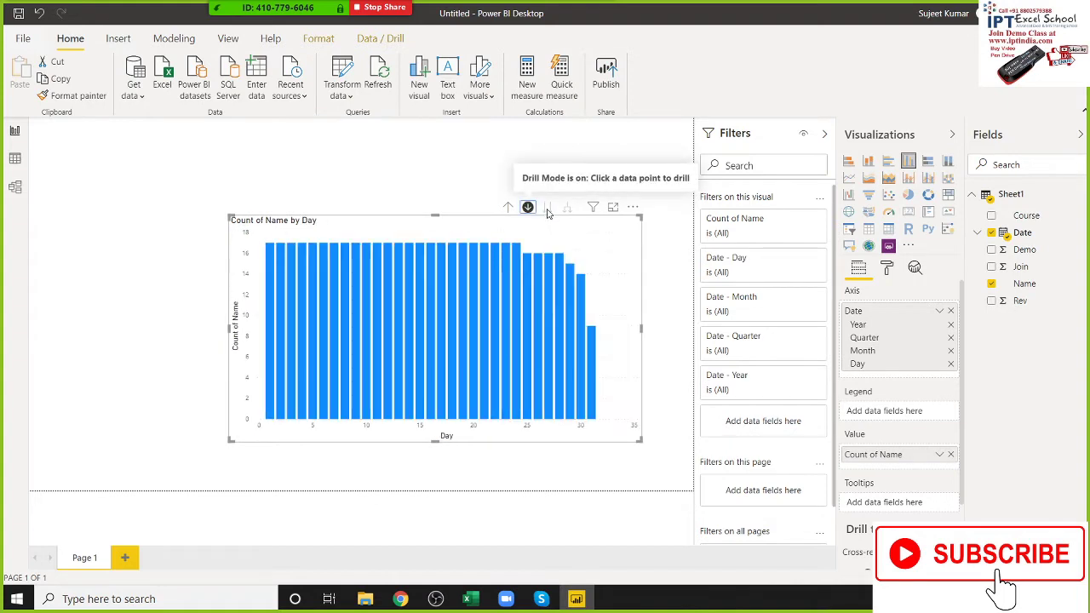
Stretch the chart wider on both sides and drill back up to Month.
{"action": "left_click_drag", "start_coordinate": [641, 329], "coordinate": [690, 337]}
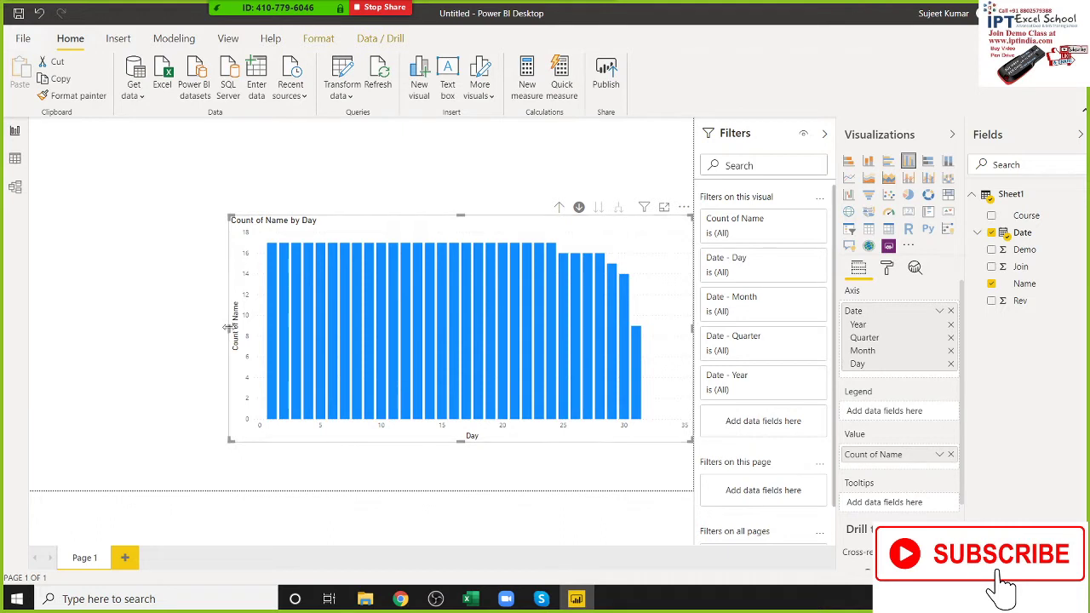
{"action": "left_click_drag", "start_coordinate": [226, 330], "coordinate": [98, 334]}
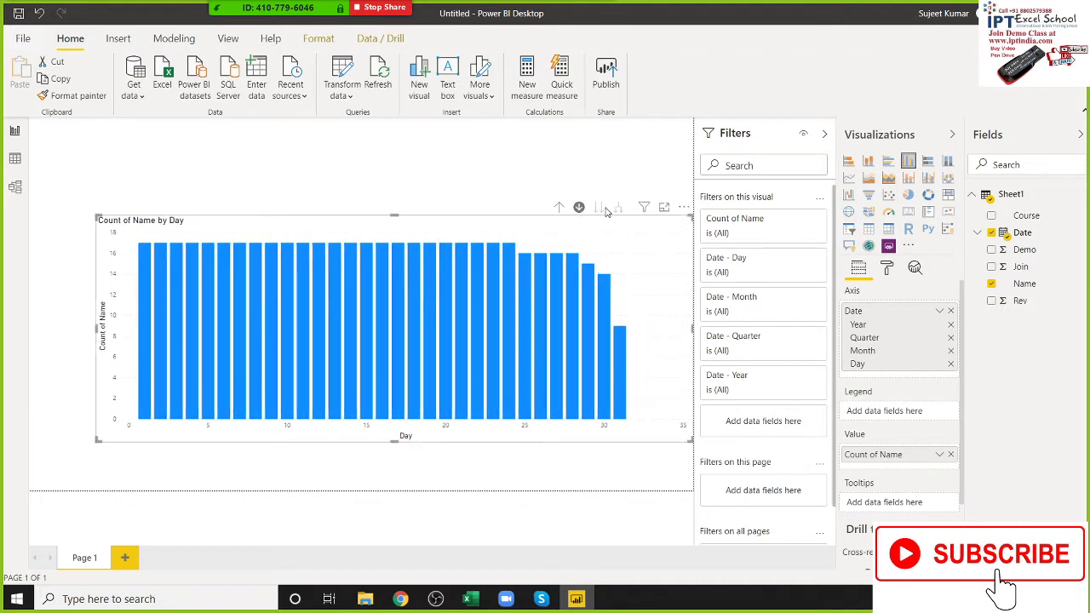
{"action": "left_click", "coordinate": [559, 208]}
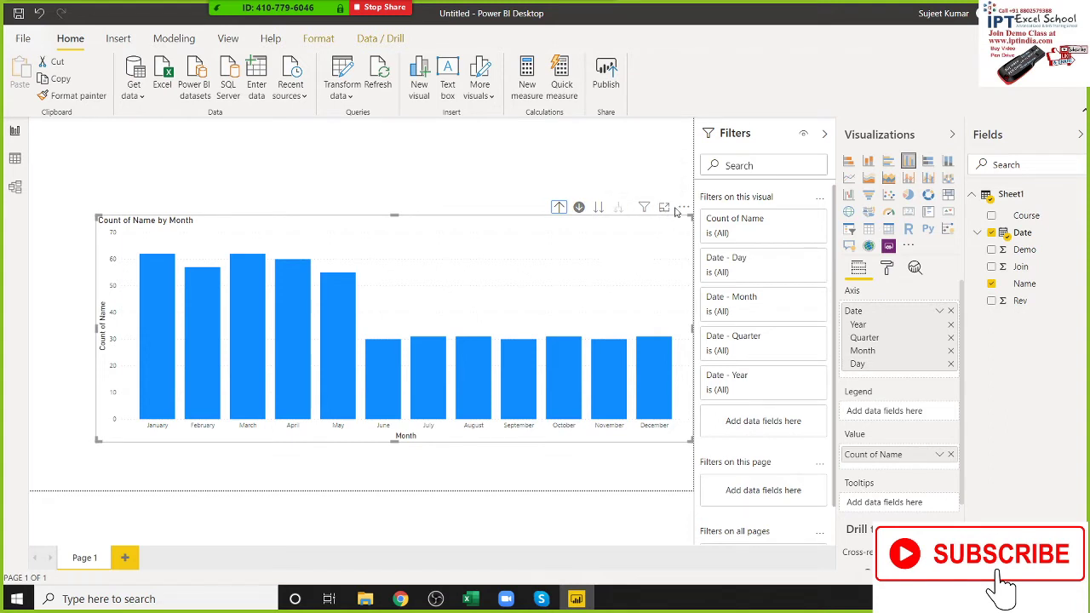
Remove Day, Quarter and Year from the chart's axis, leaving only Month.
{"action": "left_click", "coordinate": [951, 365]}
{"action": "left_click", "coordinate": [951, 337]}
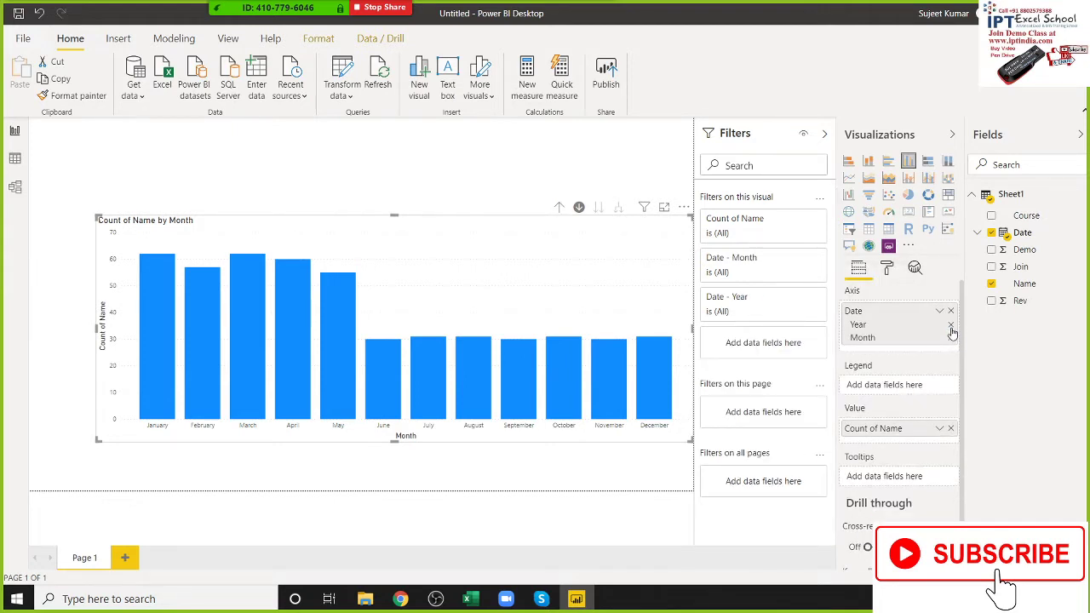
{"action": "left_click", "coordinate": [950, 325]}
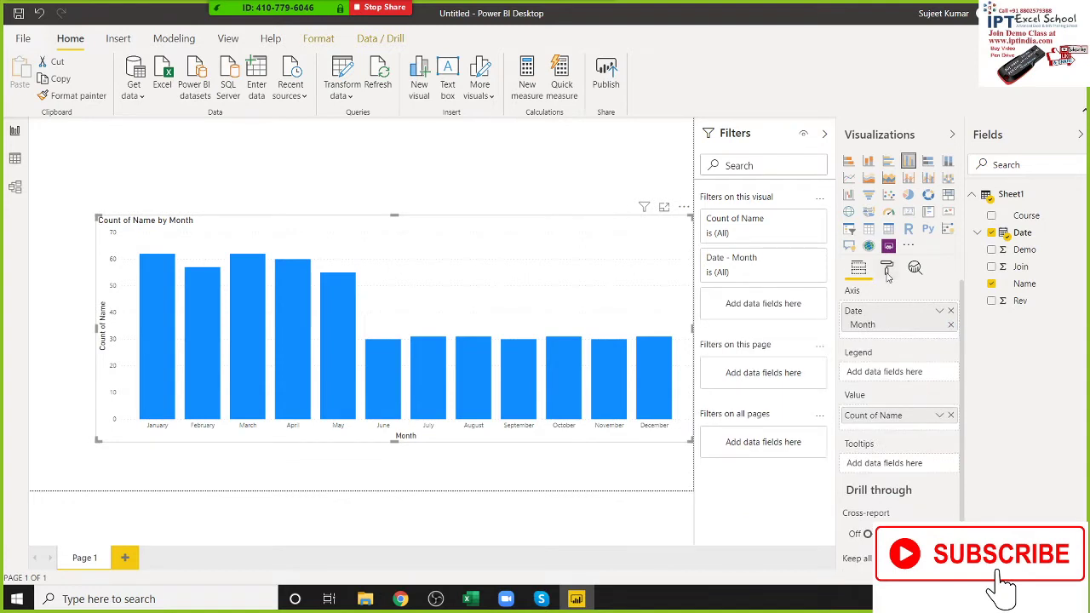
Inspect the Date field's options and the Format pane without changing anything.
{"action": "left_click", "coordinate": [941, 315]}
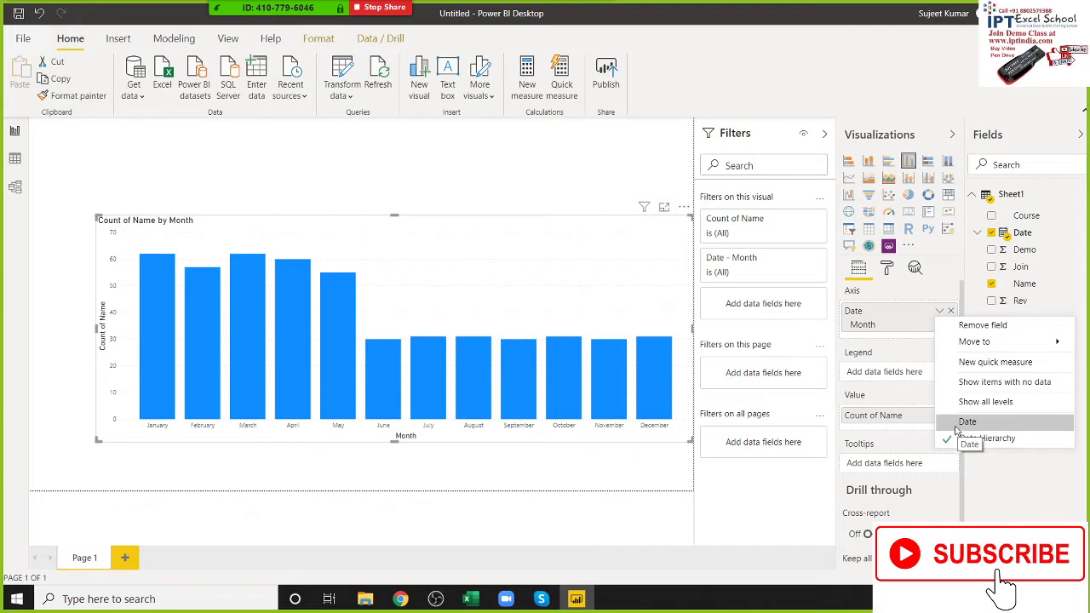
{"action": "left_click", "coordinate": [909, 294]}
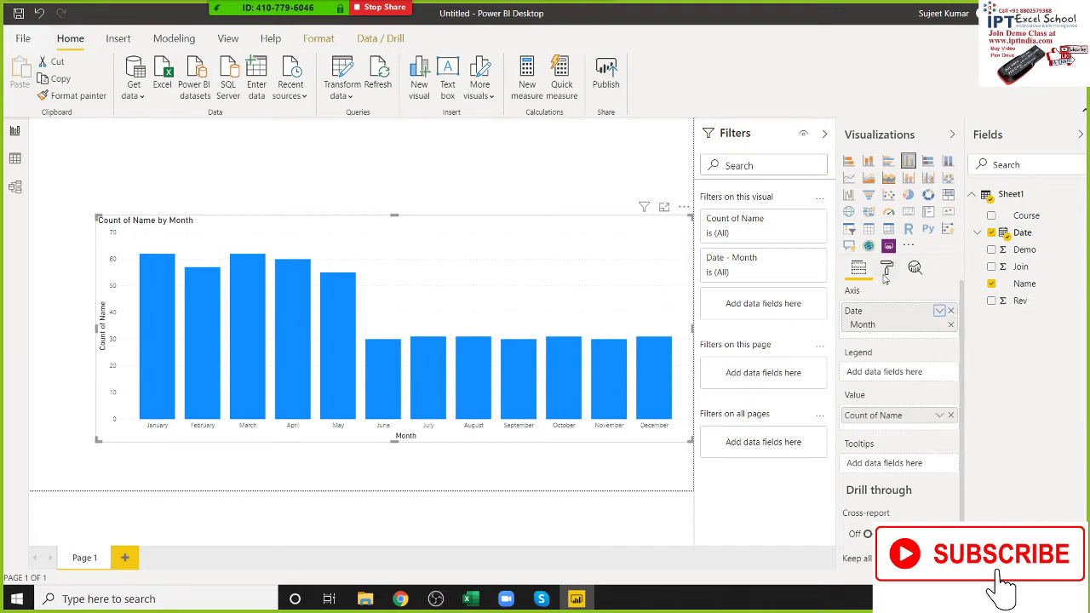
{"action": "left_click", "coordinate": [886, 271]}
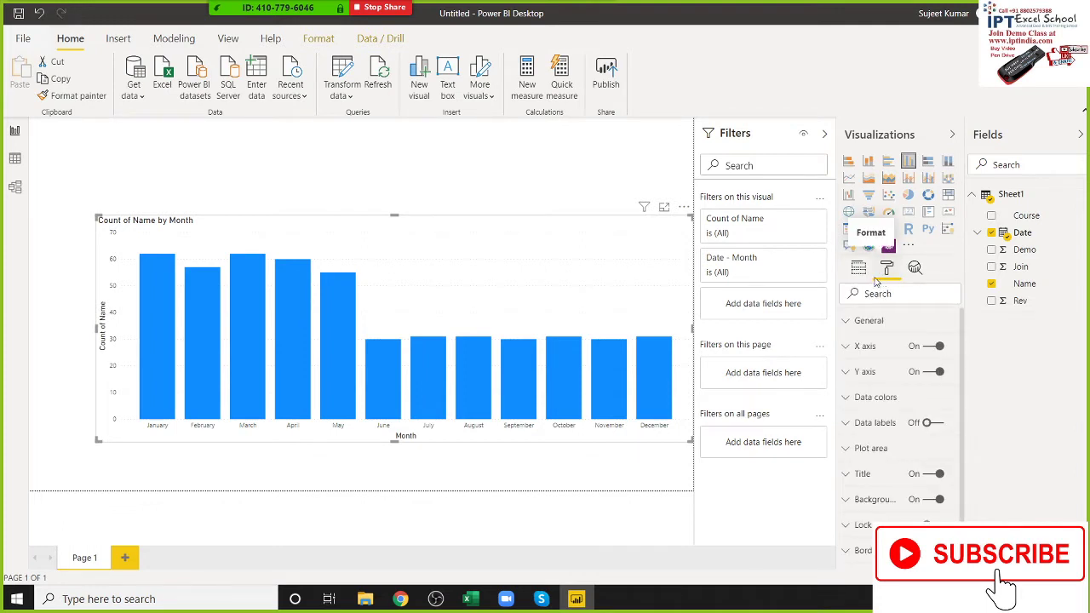
{"action": "left_click", "coordinate": [859, 269]}
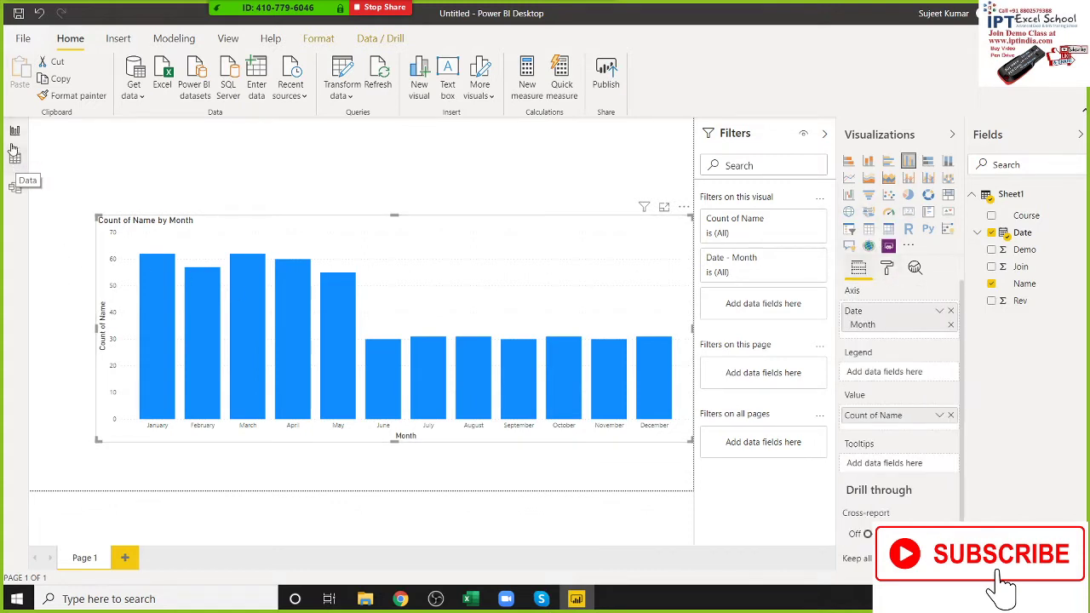
In the Sheet1 data grid, try a new calculated table, discard it, and add a new column.
{"action": "left_click", "coordinate": [14, 132]}
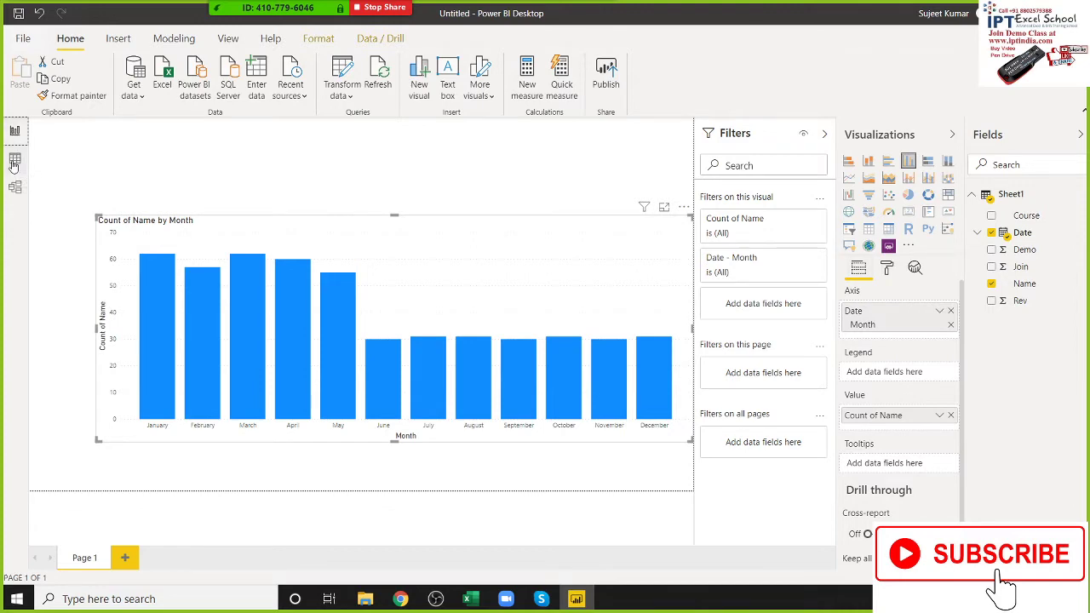
{"action": "left_click", "coordinate": [15, 160]}
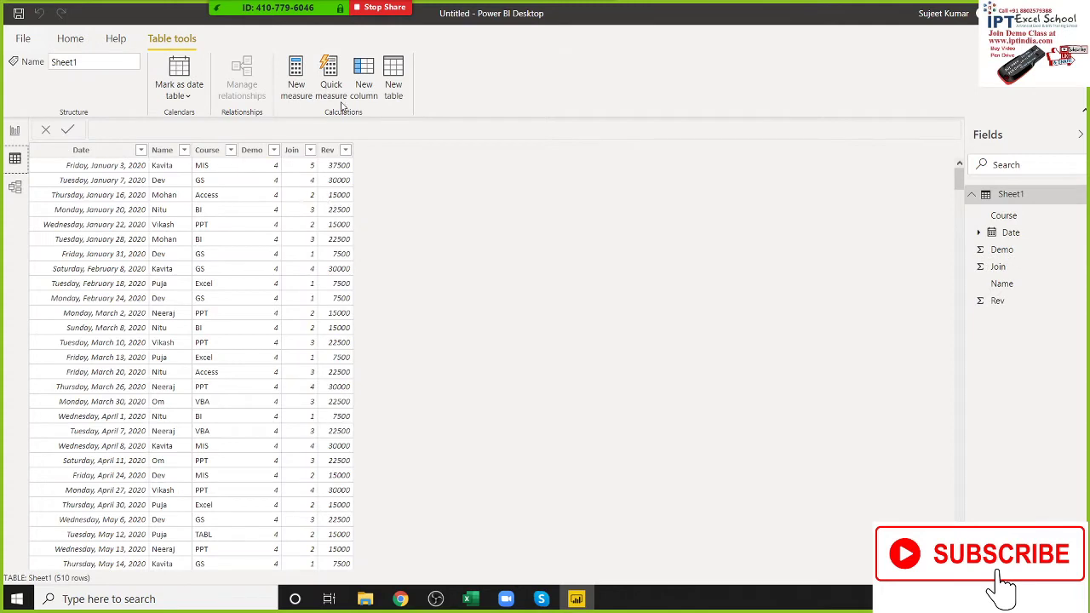
{"action": "left_click", "coordinate": [397, 90]}
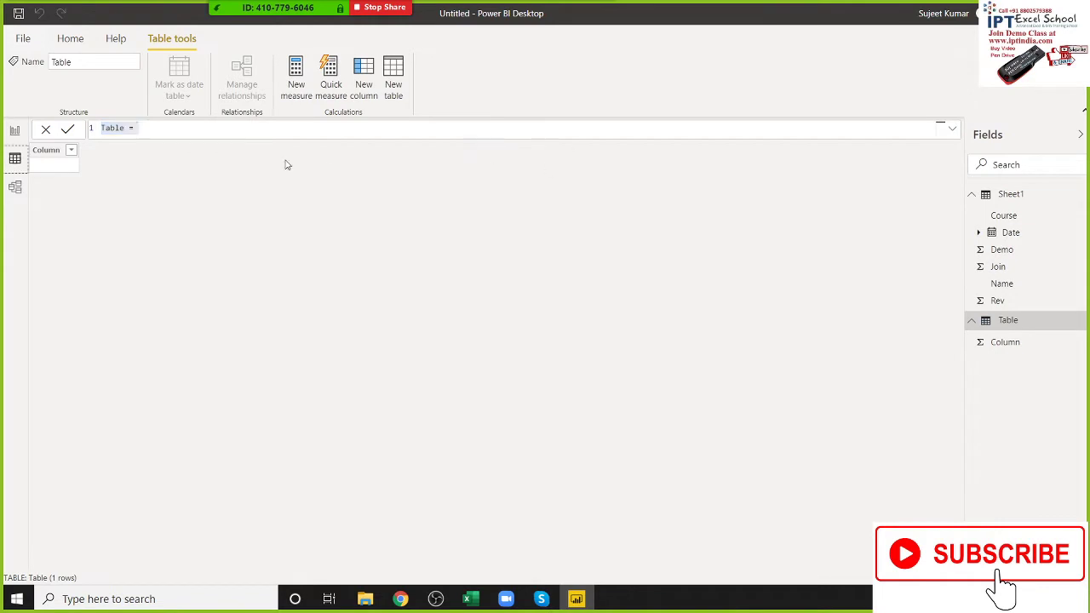
{"action": "left_click", "coordinate": [68, 130]}
{"action": "left_click", "coordinate": [45, 132]}
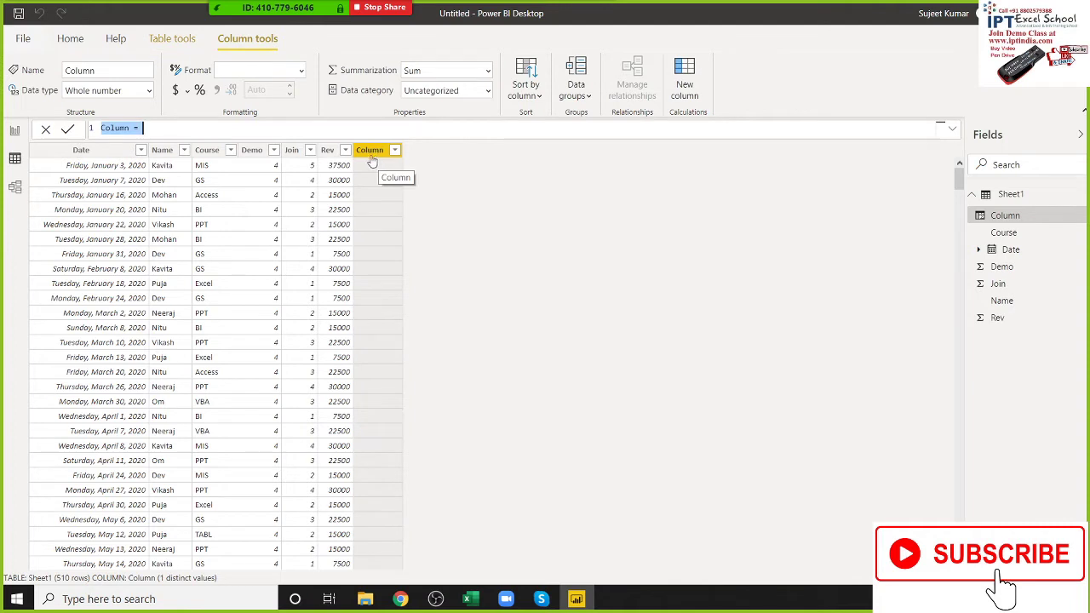
Rename the new column Week and start its formula with 'wee', browsing to WEEKNUM.
{"action": "double_click", "coordinate": [123, 128]}
{"action": "type", "text": "Wee"}
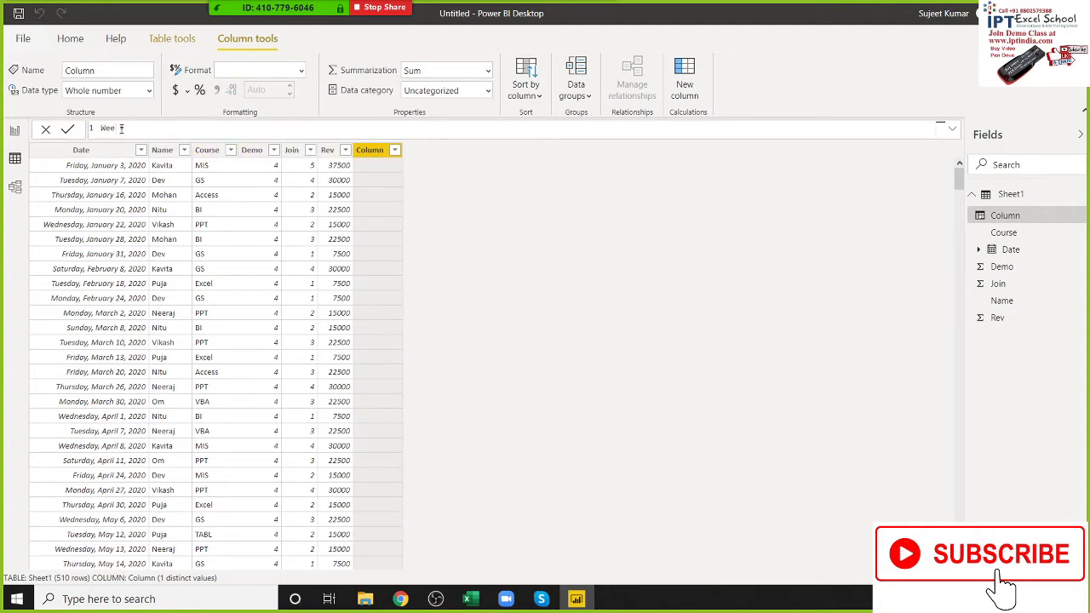
{"action": "type", "text": "k = w"}
{"action": "type", "text": "ee"}
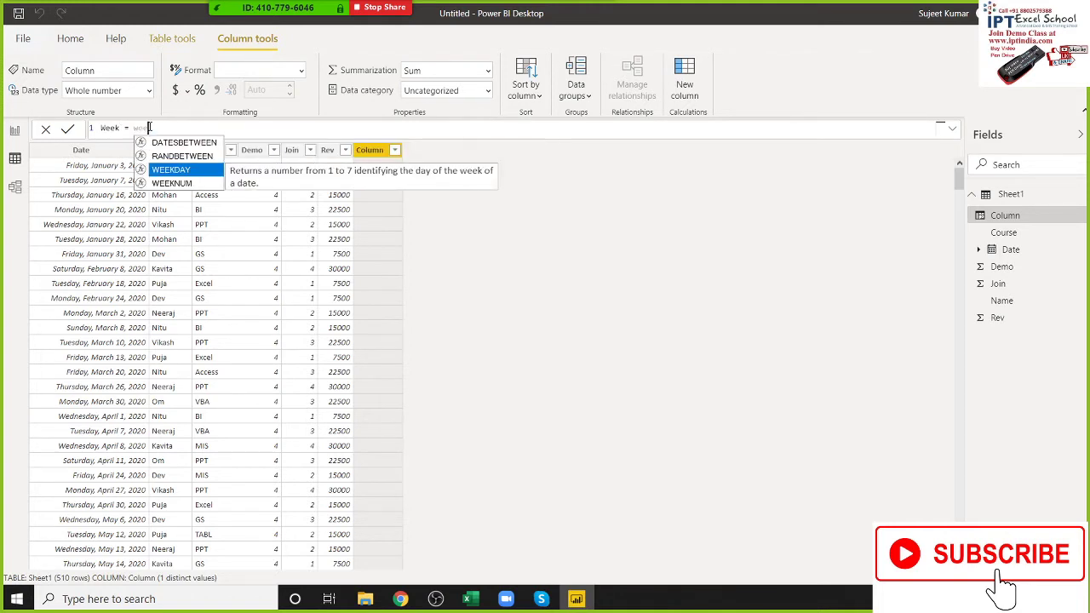
{"action": "key", "text": "Down"}
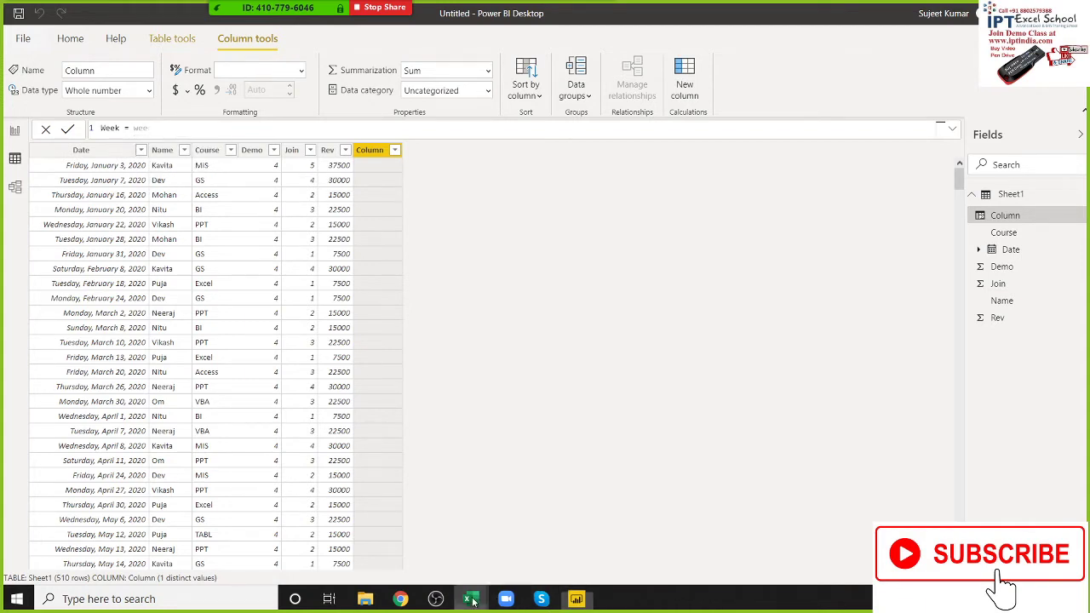
In the Book3 workbook, enter today's date in cell F7.
{"action": "mouse_move", "coordinate": [467, 596]}
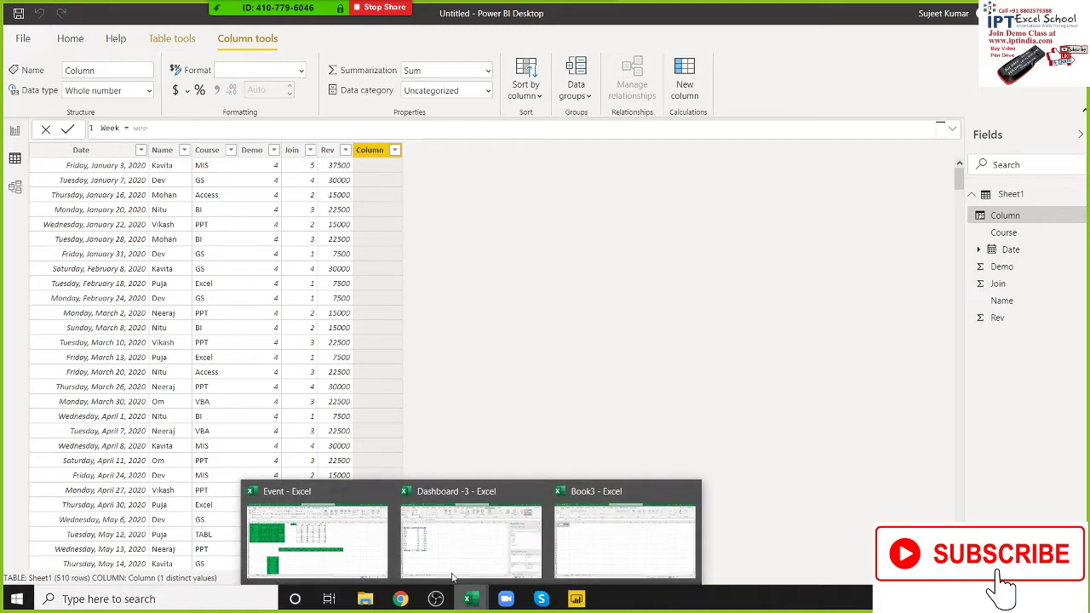
{"action": "left_click", "coordinate": [646, 550]}
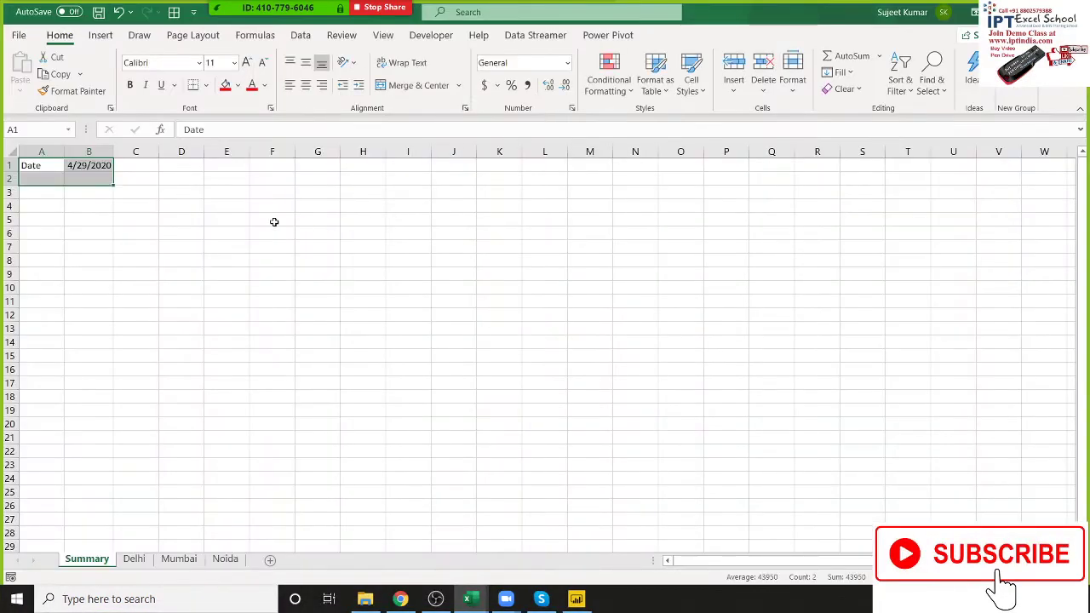
{"action": "left_click", "coordinate": [272, 221]}
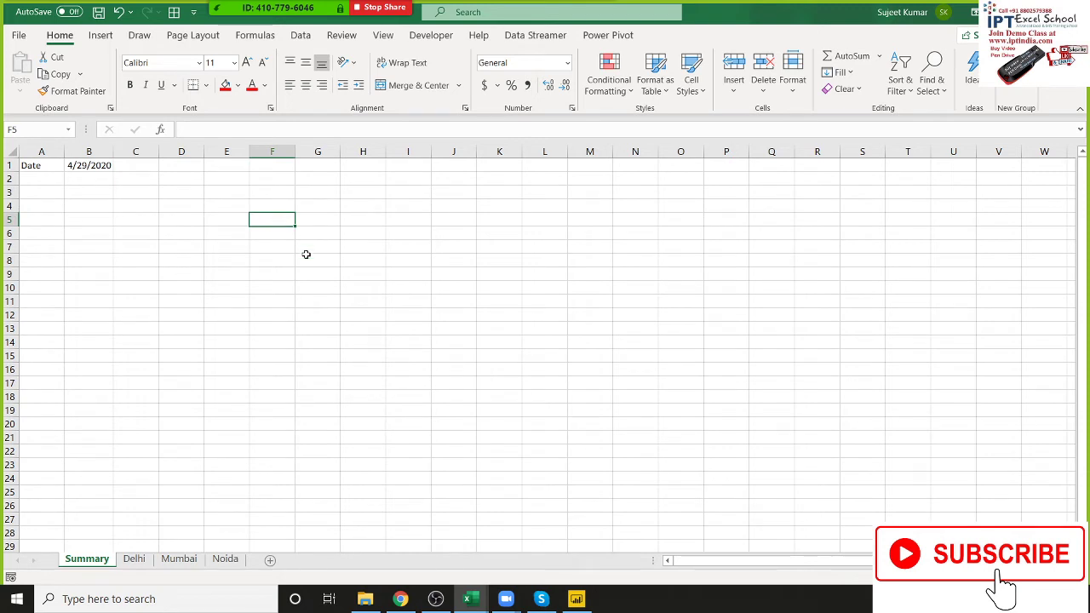
{"action": "left_click", "coordinate": [266, 249]}
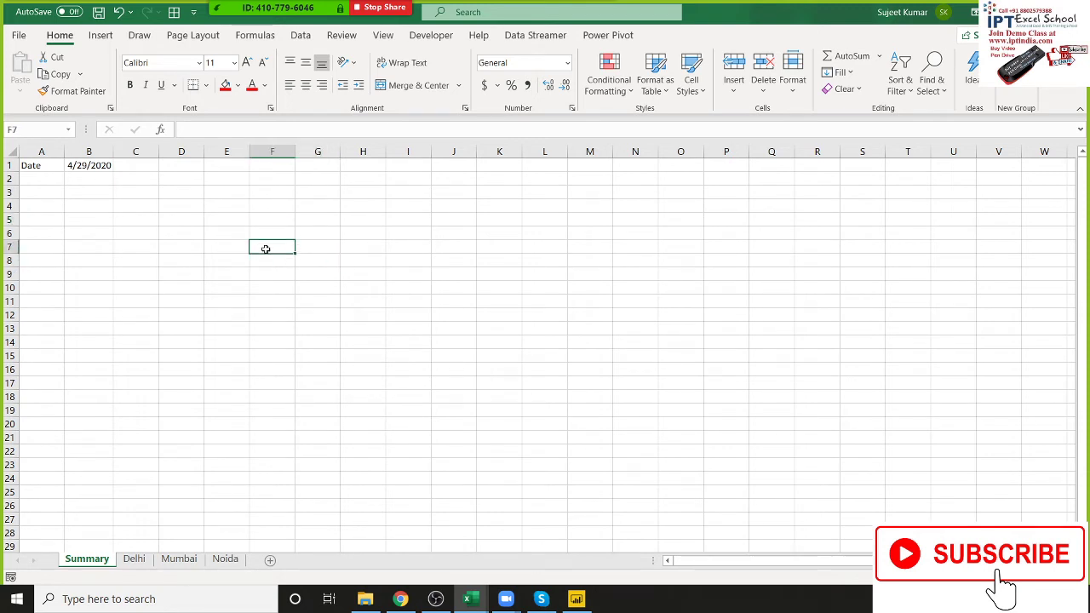
{"action": "key", "text": "ctrl+semicolon"}
{"action": "key", "text": "Tab"}
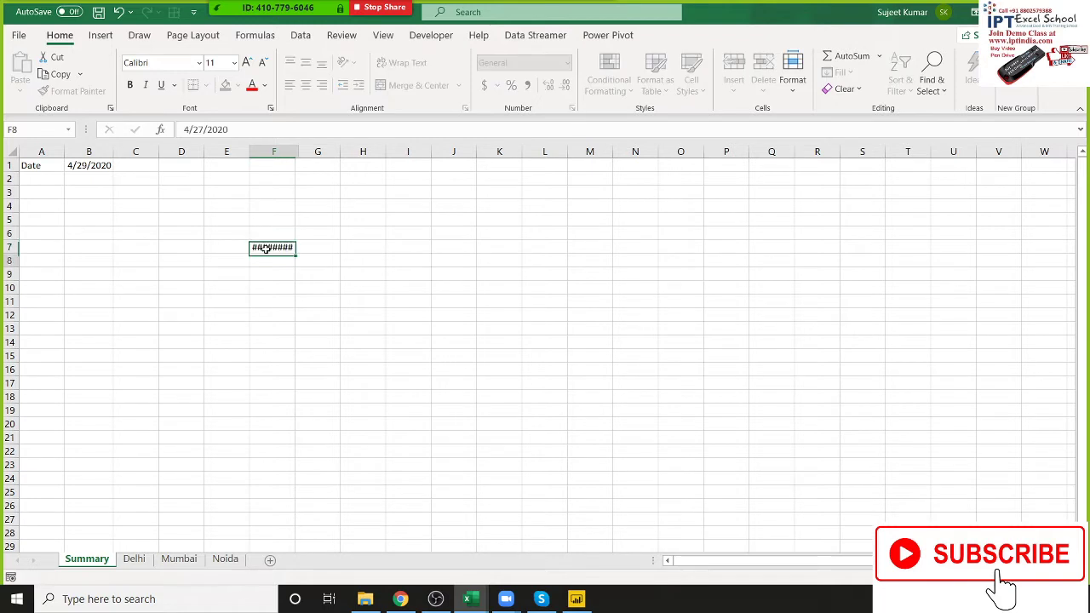
Put =DAY(F7) in G7 to get the day of the month.
{"action": "type", "text": "="}
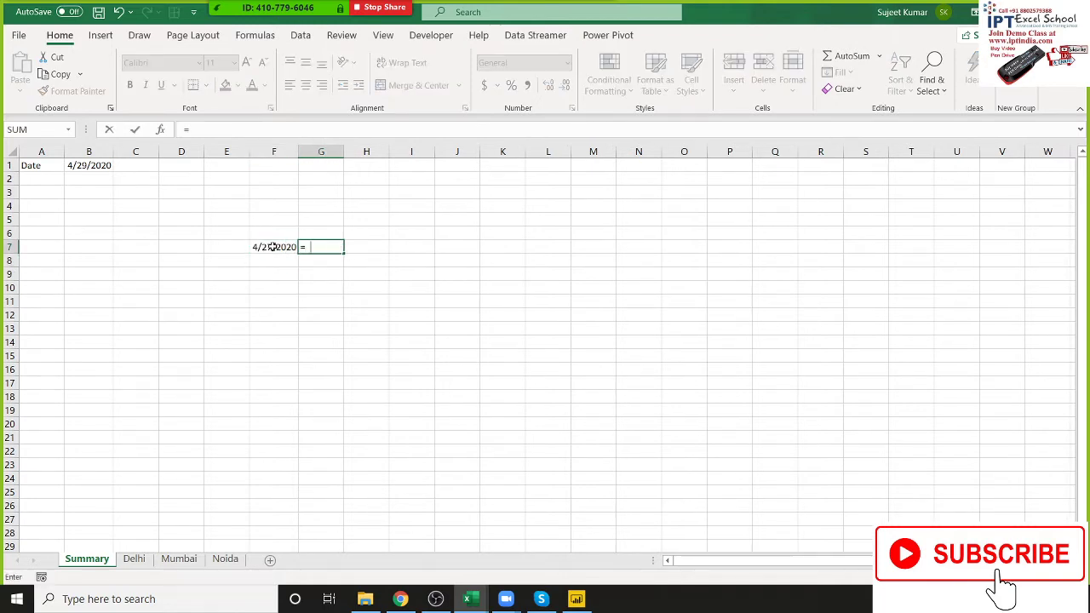
{"action": "type", "text": "day"}
{"action": "key", "text": "Down"}
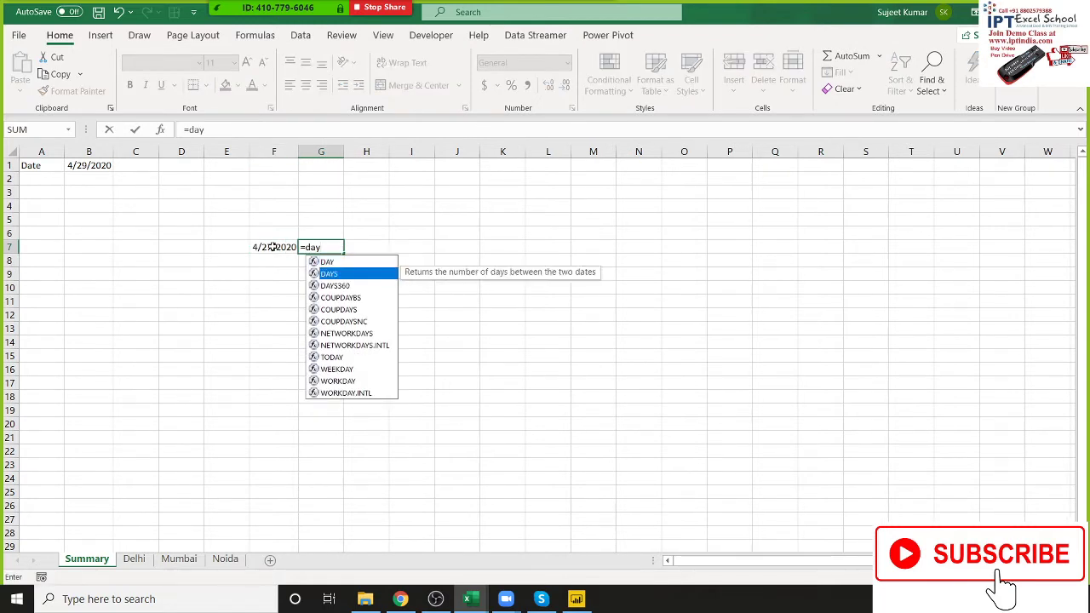
{"action": "key", "text": "Up"}
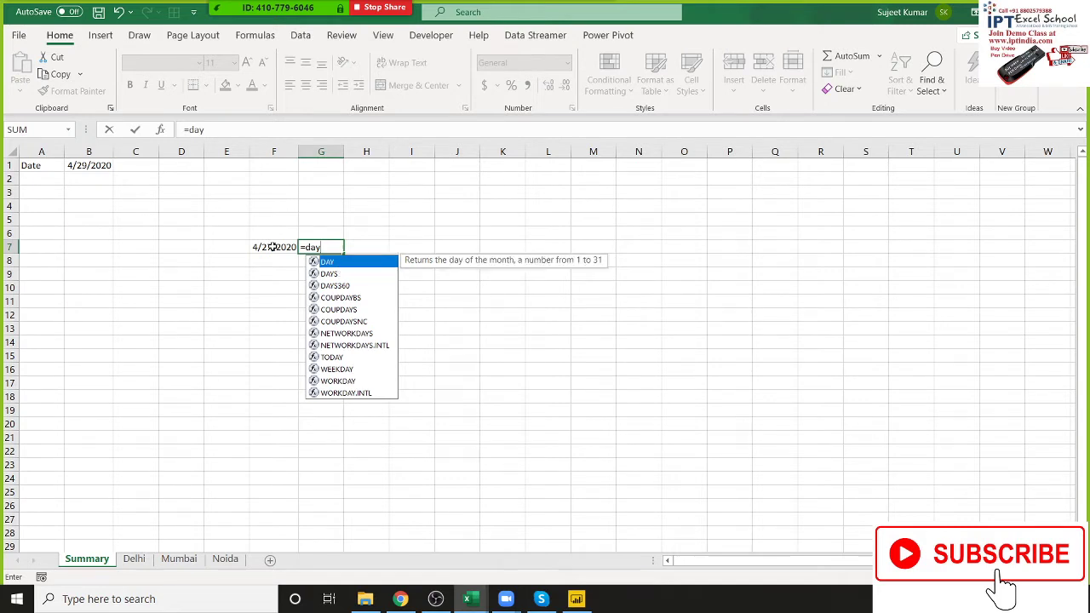
{"action": "key", "text": "Tab"}
{"action": "left_click", "coordinate": [272, 247]}
{"action": "type", "text": ")"}
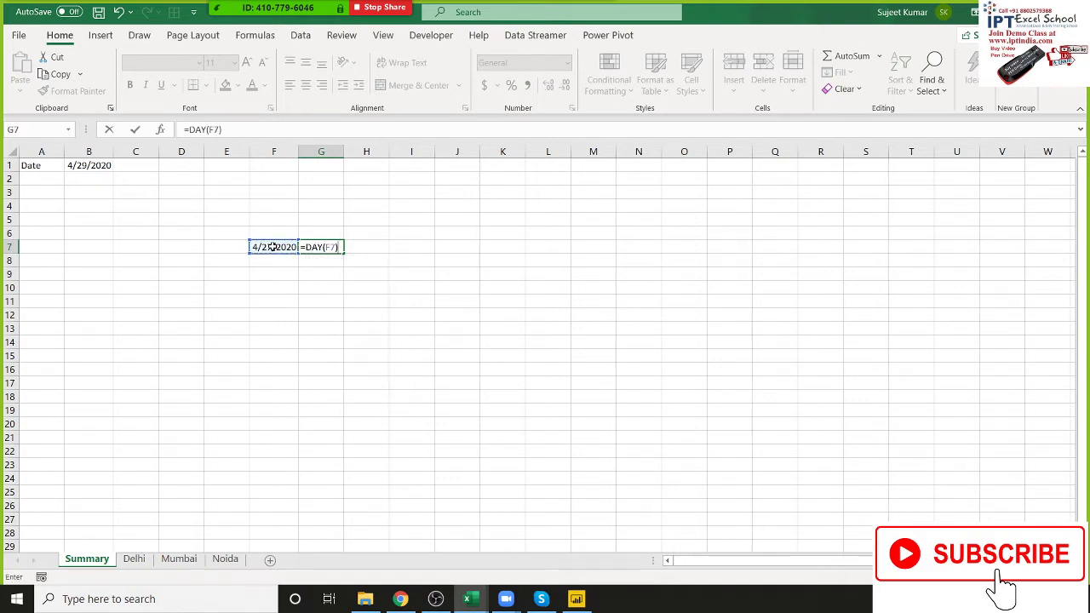
{"action": "key", "text": "Return"}
Enter =ROUNDUP(G7/7,0) in G8 to get the week of the month.
{"action": "type", "text": "="}
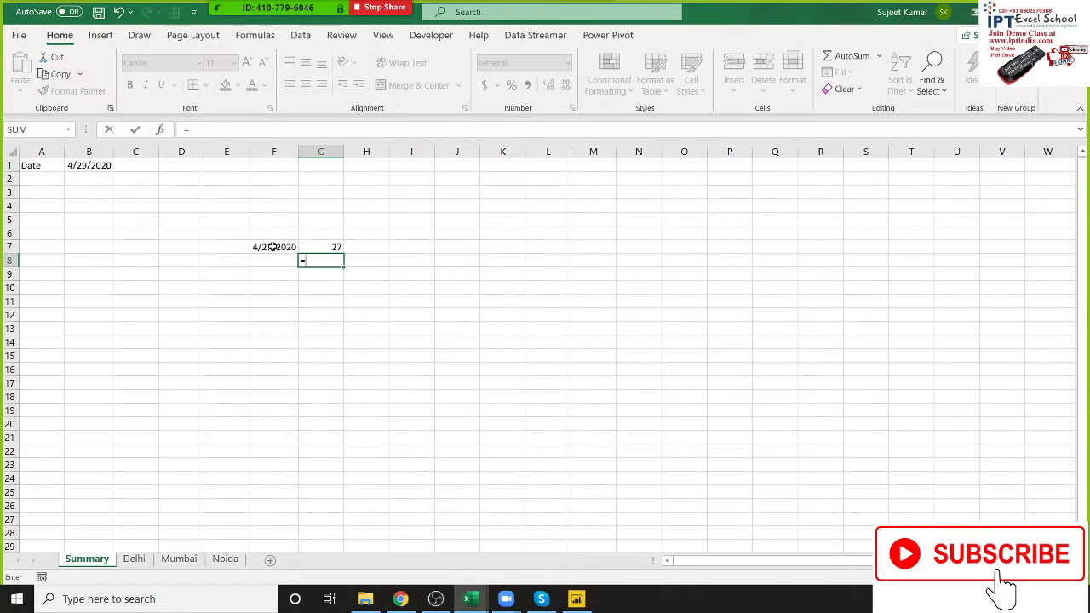
{"action": "type", "text": "G7/7"}
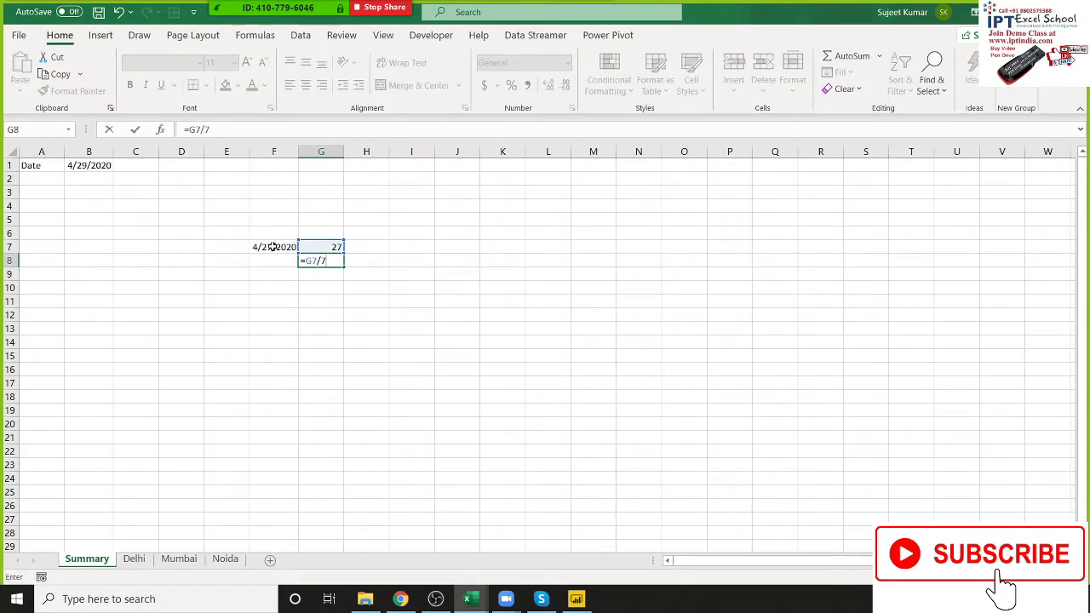
{"action": "key", "text": "Return"}
{"action": "key", "text": "Up"}
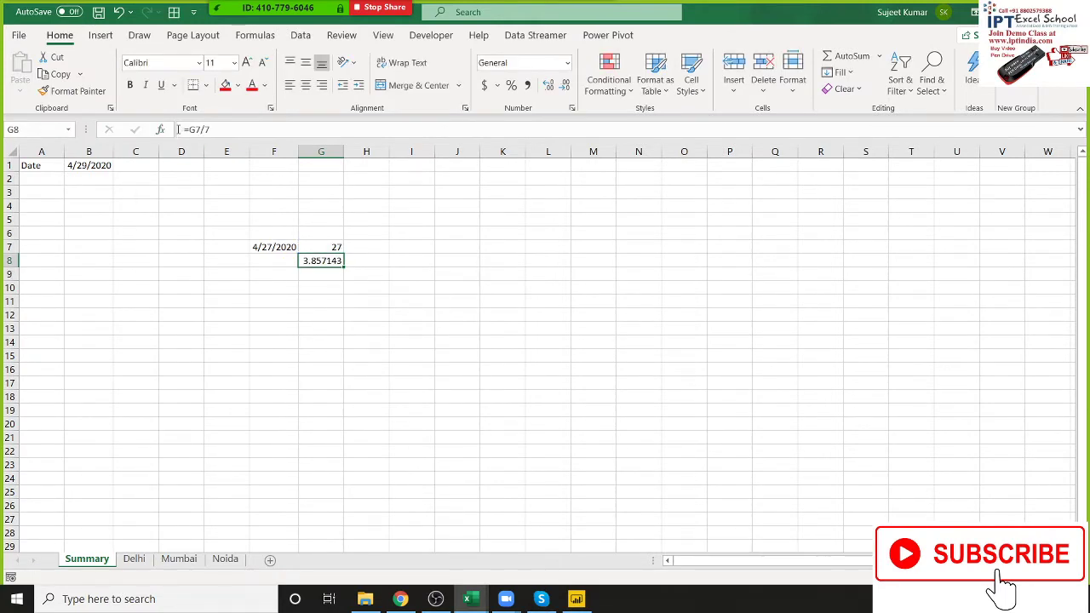
{"action": "left_click", "coordinate": [189, 129]}
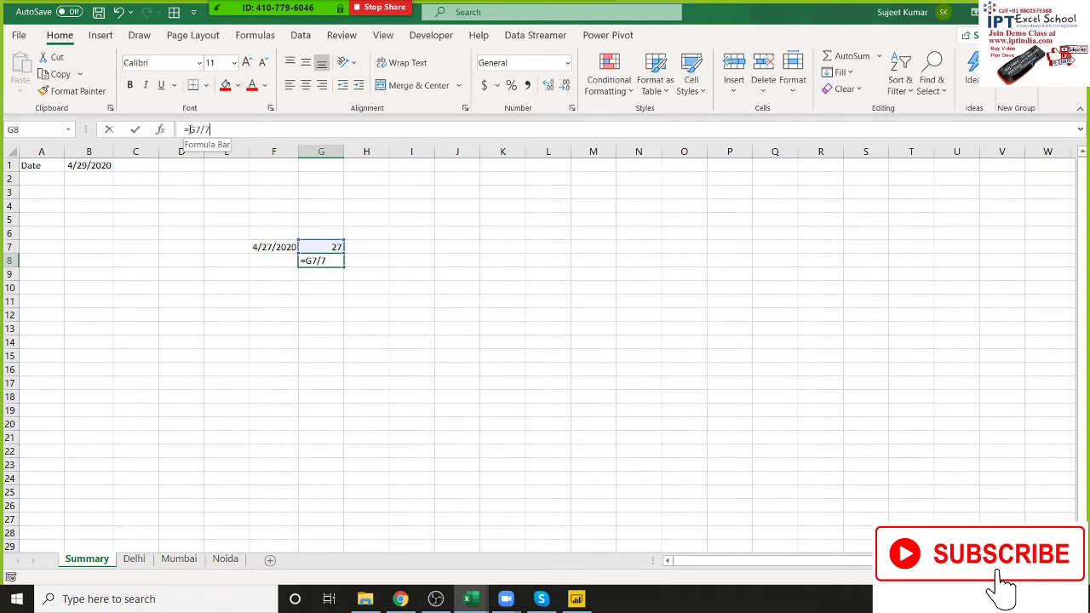
{"action": "type", "text": "rou"}
{"action": "double_click", "coordinate": [226, 177]}
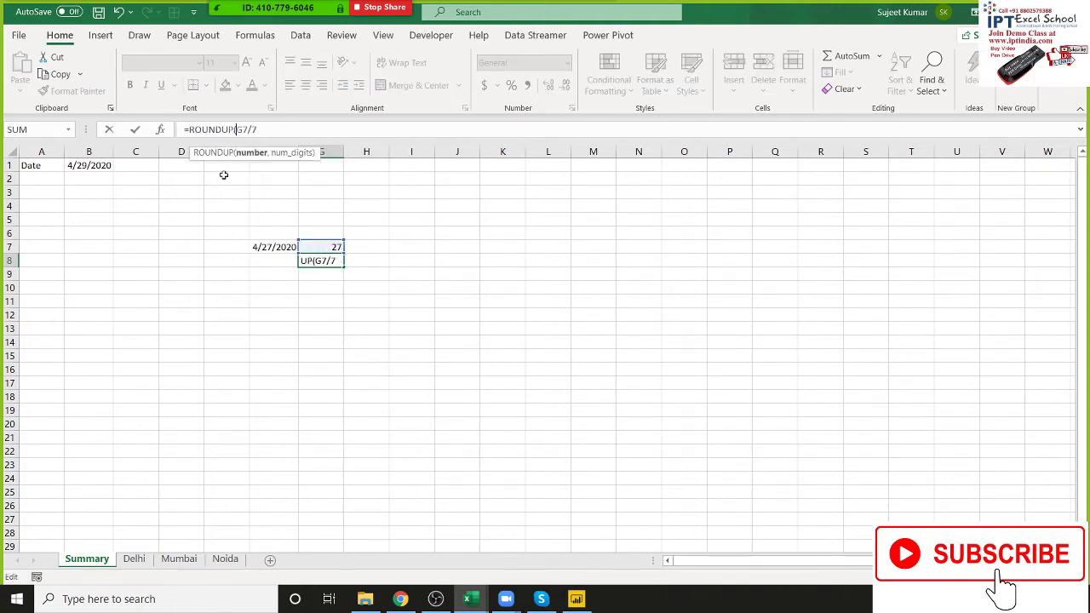
{"action": "type", "text": ",0"}
{"action": "key", "text": "Return"}
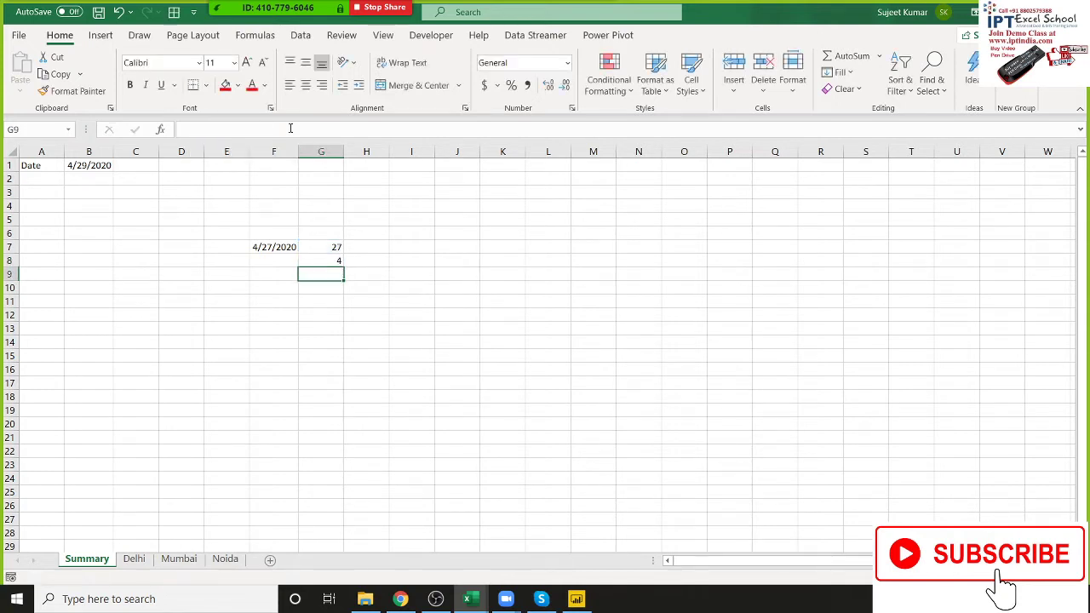
Change F7's date to 1/1/2020, then to 1/8/2020, checking the week result.
{"action": "key", "text": "Up"}
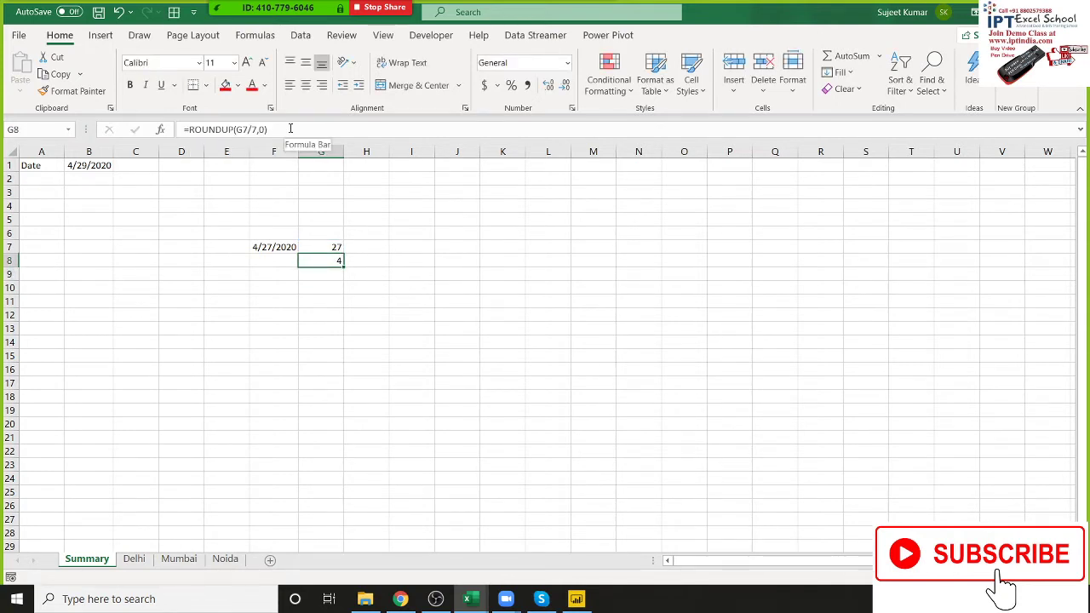
{"action": "key", "text": "Up"}
{"action": "key", "text": "Left"}
{"action": "key", "text": "Delete"}
{"action": "type", "text": "1/1/2020"}
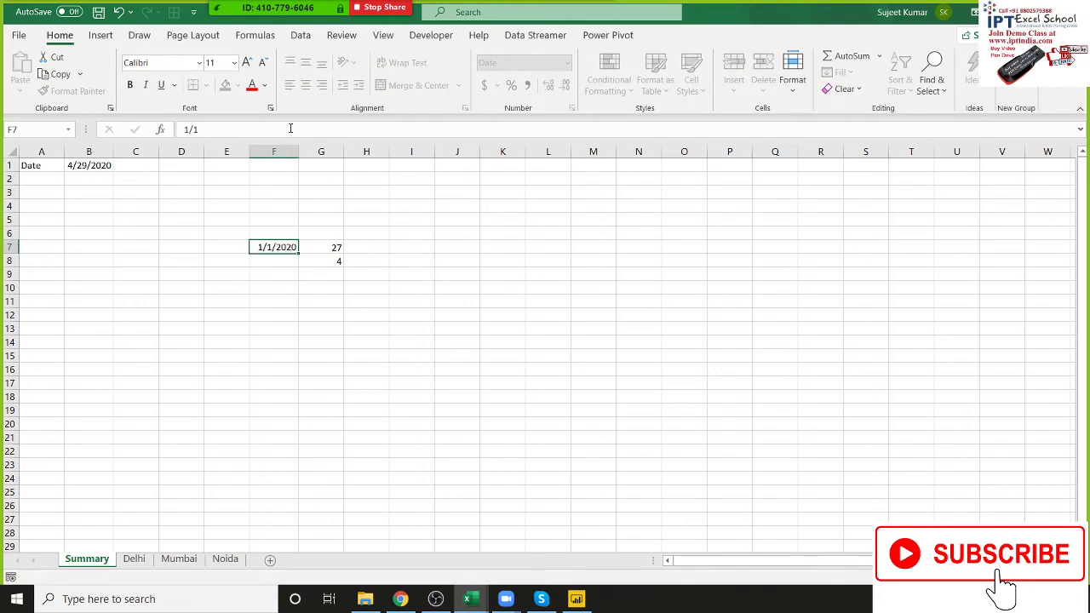
{"action": "key", "text": "Return"}
{"action": "key", "text": "Up"}
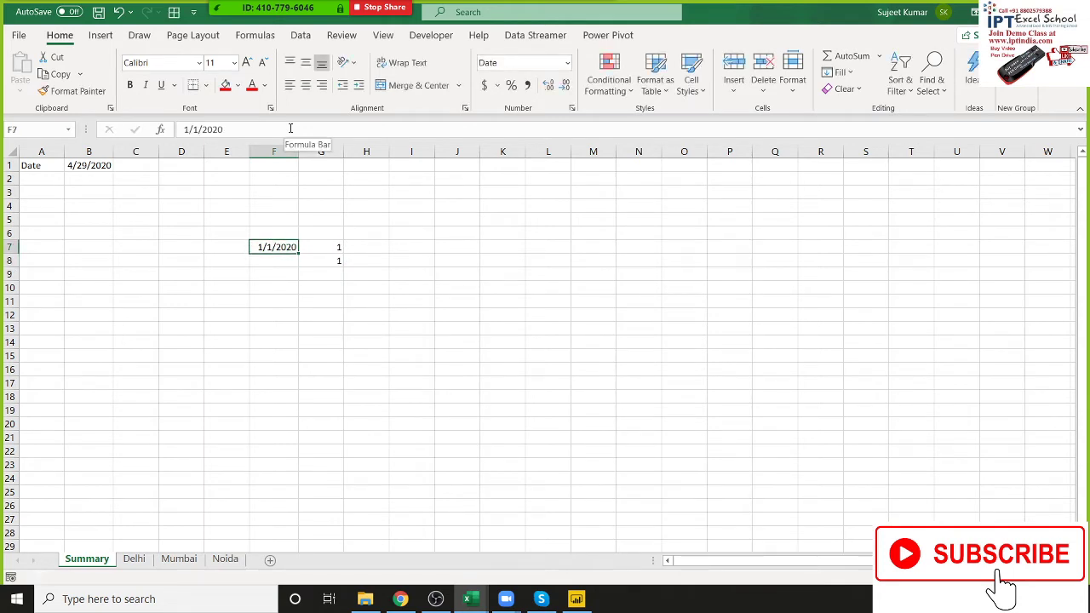
{"action": "type", "text": "8/1"}
{"action": "key", "text": "Escape"}
{"action": "type", "text": "18"}
{"action": "key", "text": "Return"}
{"action": "key", "text": "Up"}
{"action": "type", "text": "1"}
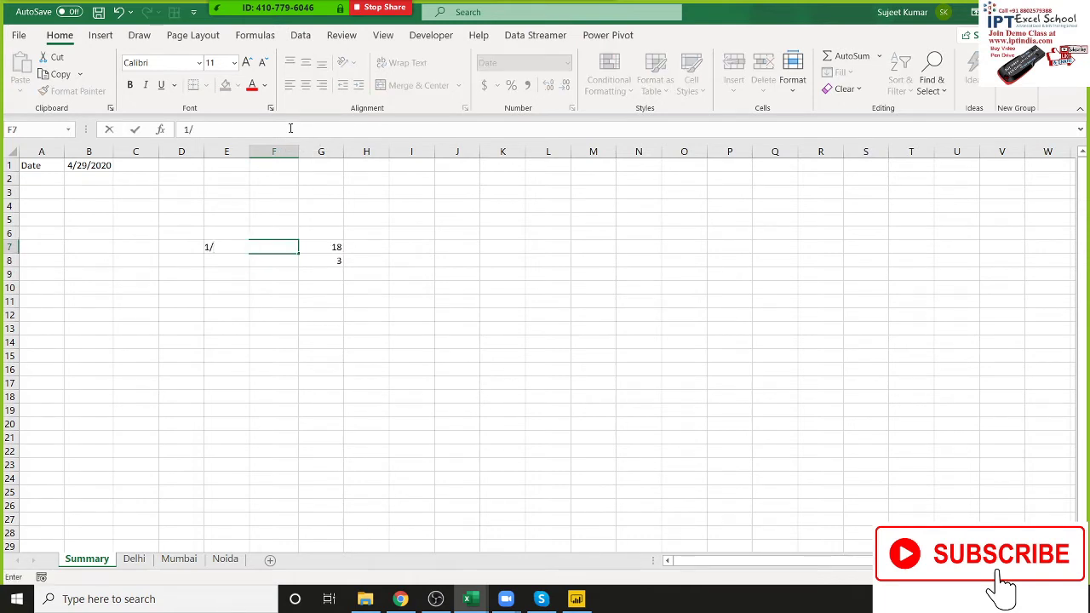
{"action": "key", "text": "Return"}
Test 1/15, 1/22 and 1/29 in F7, reaching week 5, then return to Power BI Desktop.
{"action": "key", "text": "Up"}
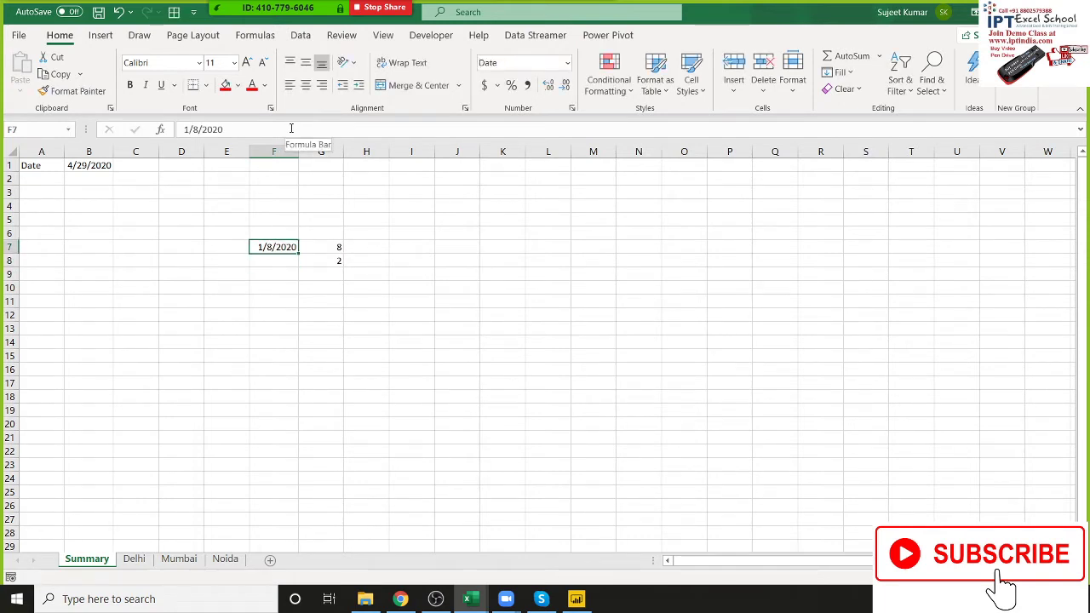
{"action": "key", "text": "Left"}
{"action": "key", "text": "Right"}
{"action": "type", "text": "1/15"}
{"action": "key", "text": "Return"}
{"action": "key", "text": "Up"}
{"action": "type", "text": "1/22"}
{"action": "key", "text": "Return"}
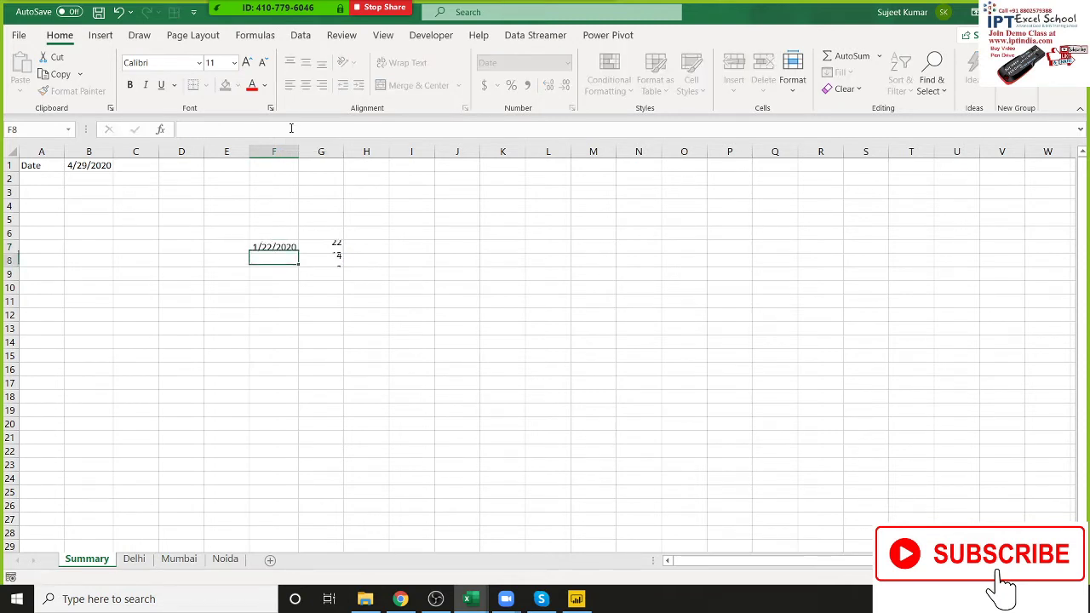
{"action": "key", "text": "Up"}
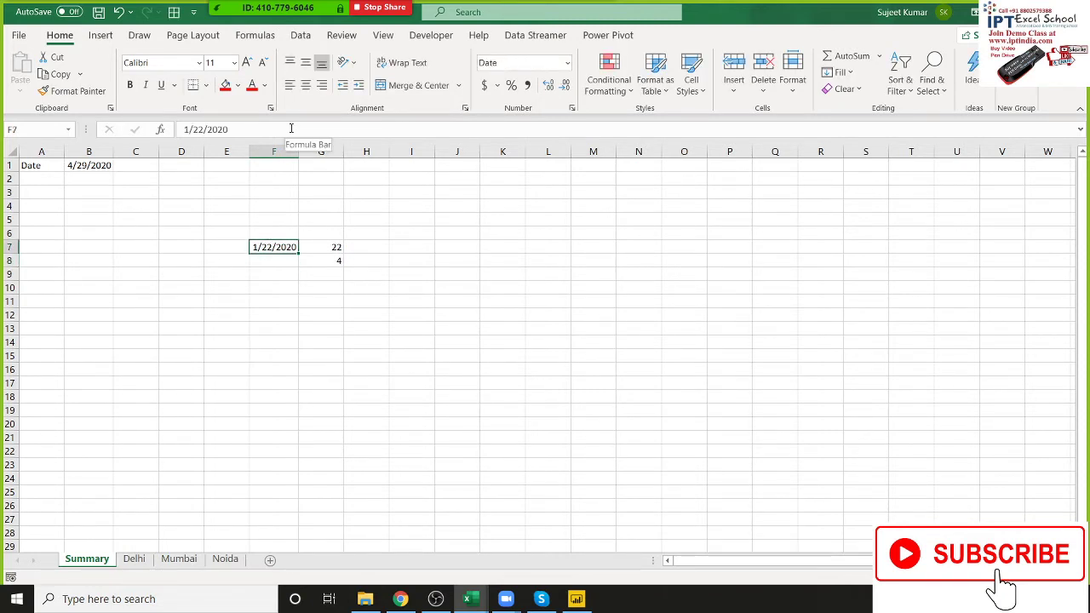
{"action": "type", "text": "1/"}
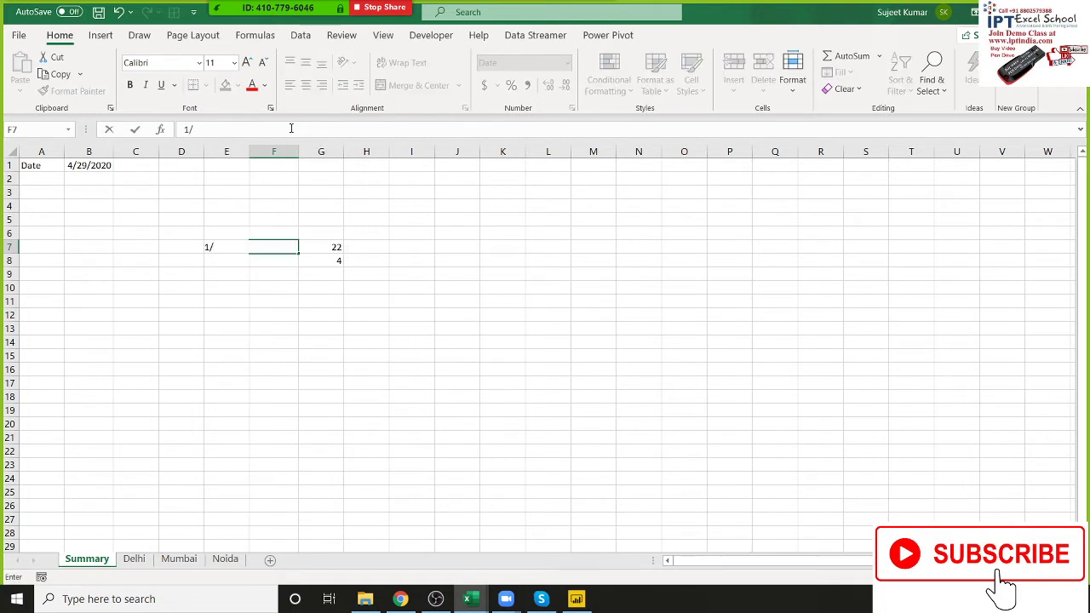
{"action": "type", "text": "29"}
{"action": "key", "text": "Return"}
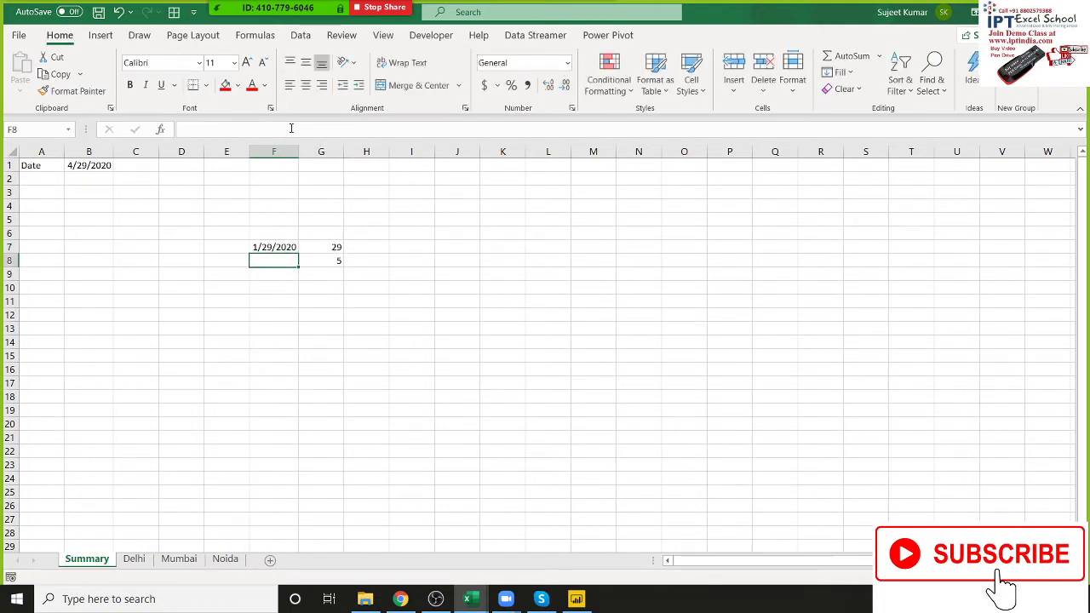
{"action": "key", "text": "Up"}
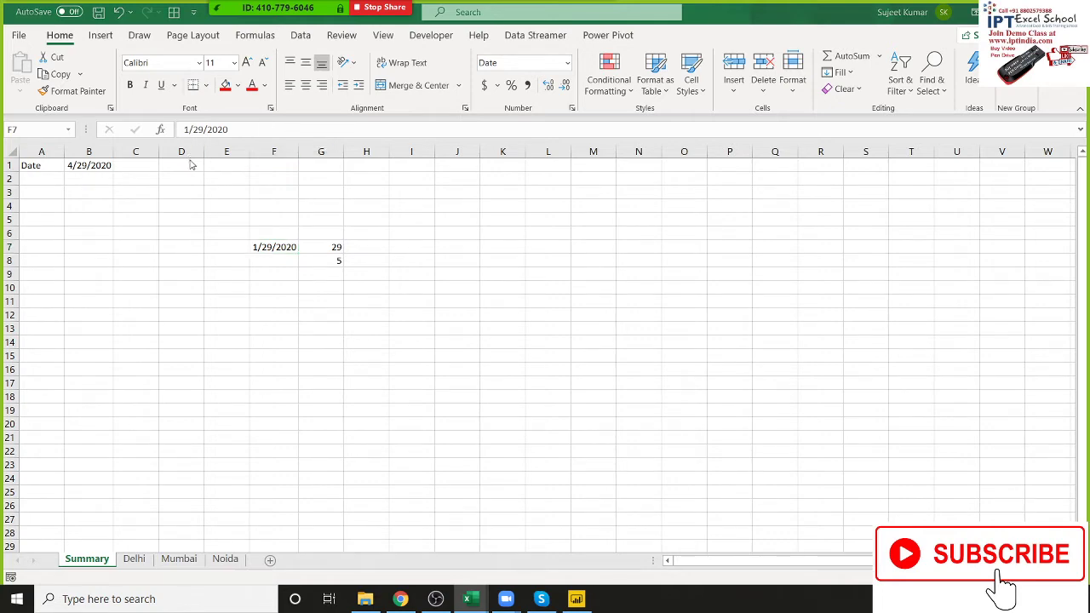
{"action": "key", "text": "alt+Tab"}
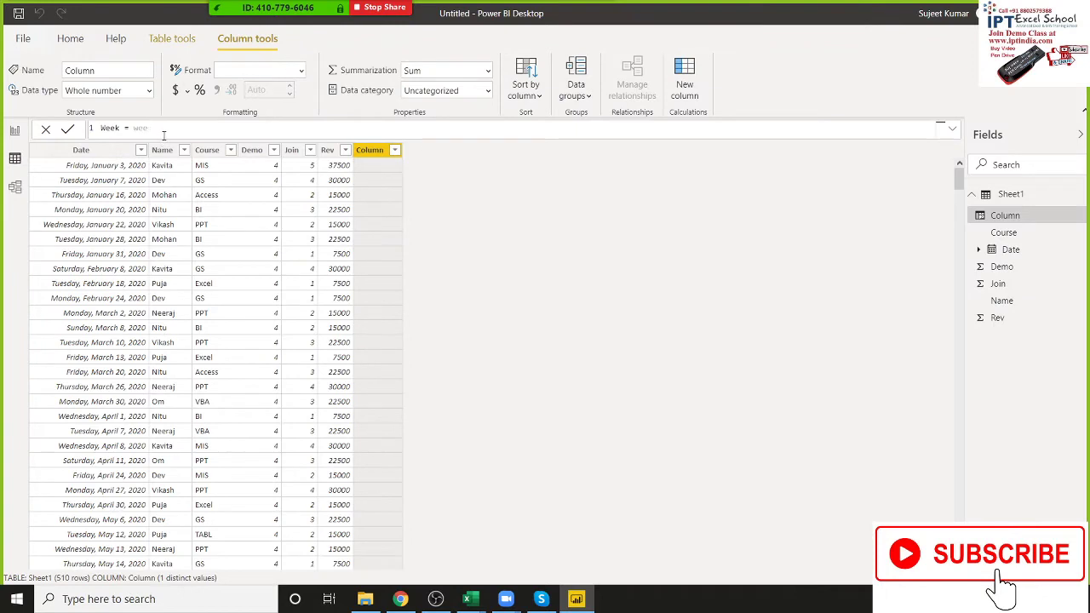
Start the Week formula as DAY(Sheet1[Date]) divided by 7.
{"action": "key", "text": "BackSpace"}
{"action": "key", "text": "BackSpace"}
{"action": "key", "text": "BackSpace"}
{"action": "type", "text": "DAY("}
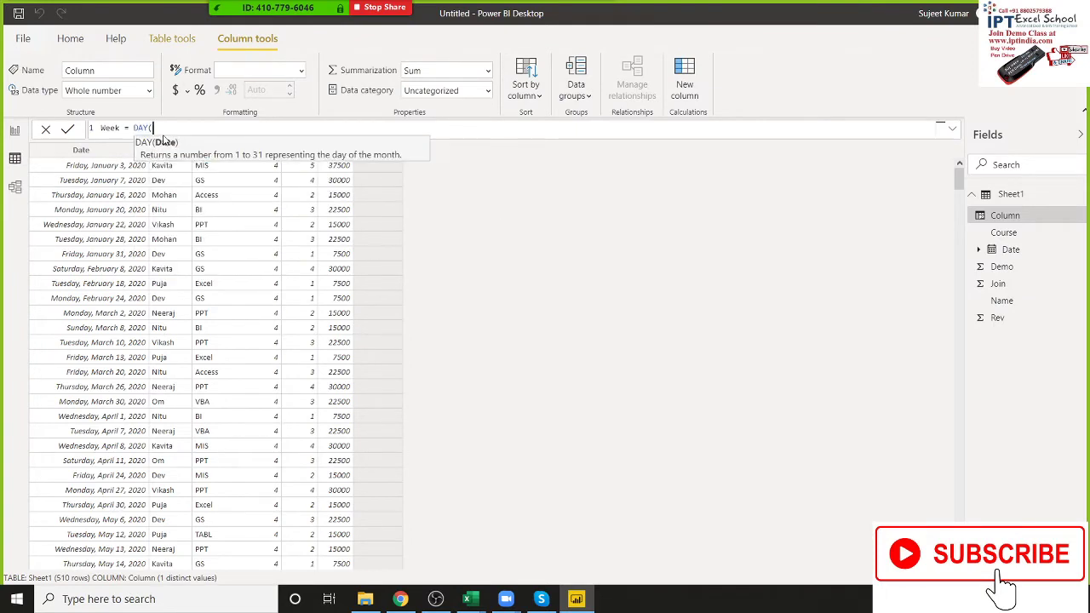
{"action": "type", "text": "DATE"}
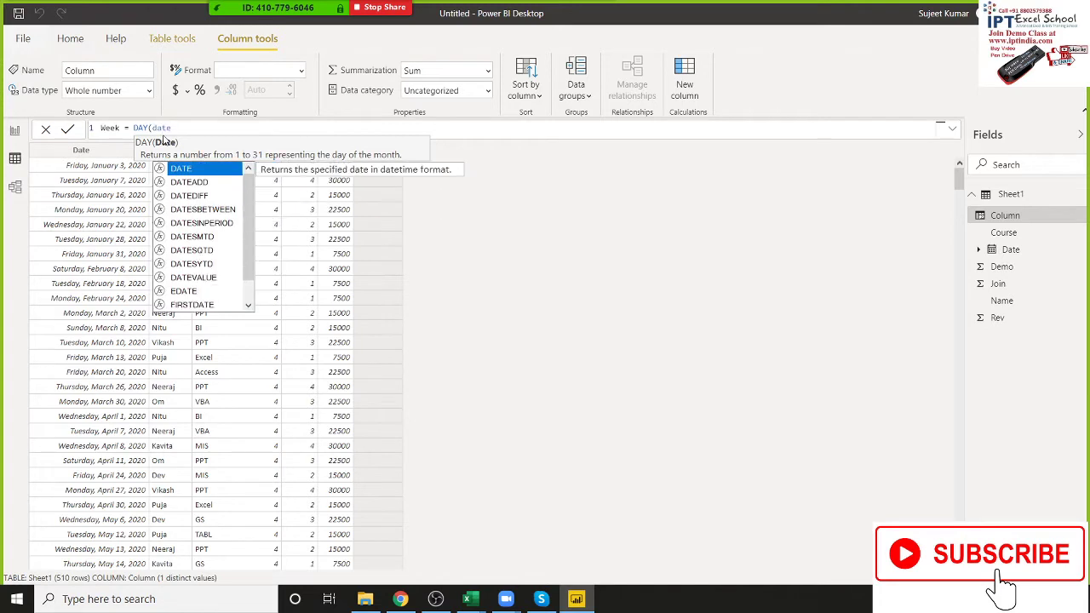
{"action": "type", "text": "("}
{"action": "key", "text": "BackSpace"}
{"action": "key", "text": "BackSpace"}
{"action": "key", "text": "BackSpace"}
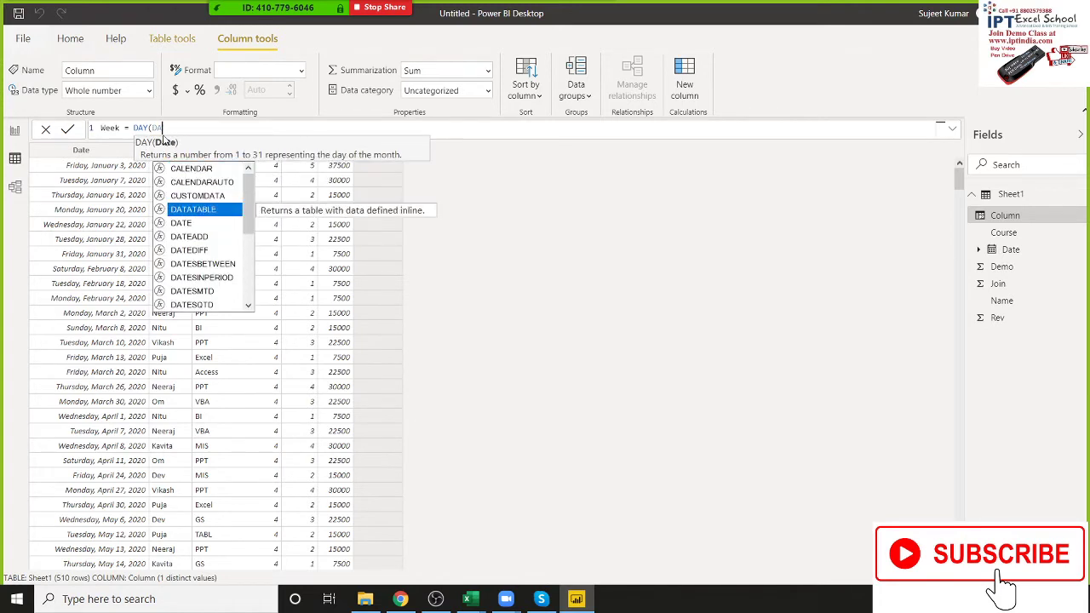
{"action": "key", "text": "BackSpace"}
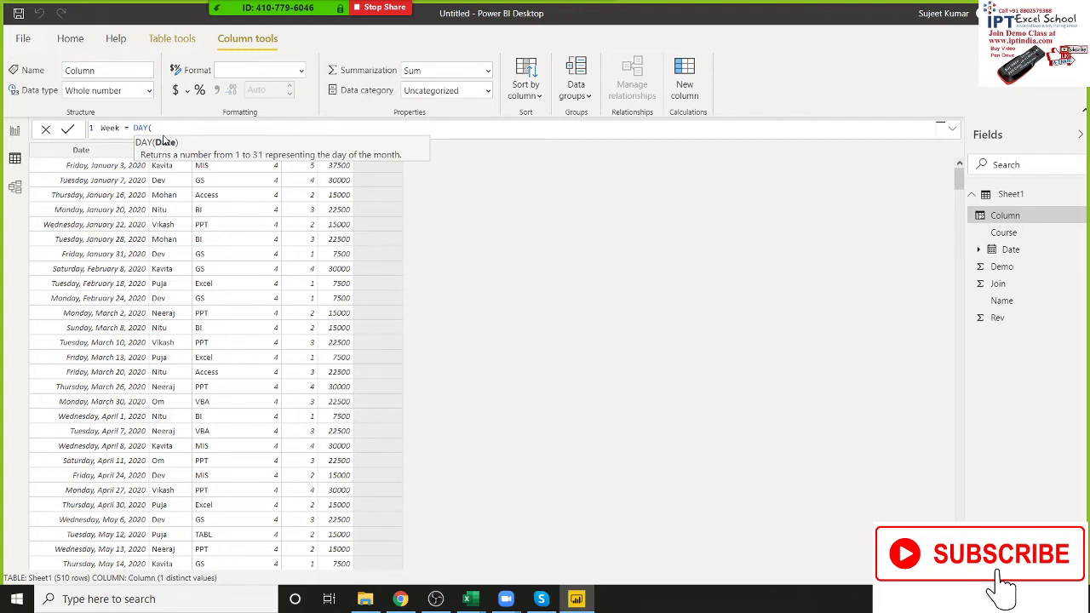
{"action": "type", "text": "S"}
{"action": "key", "text": "Down"}
{"action": "key", "text": "Down"}
{"action": "key", "text": "Down"}
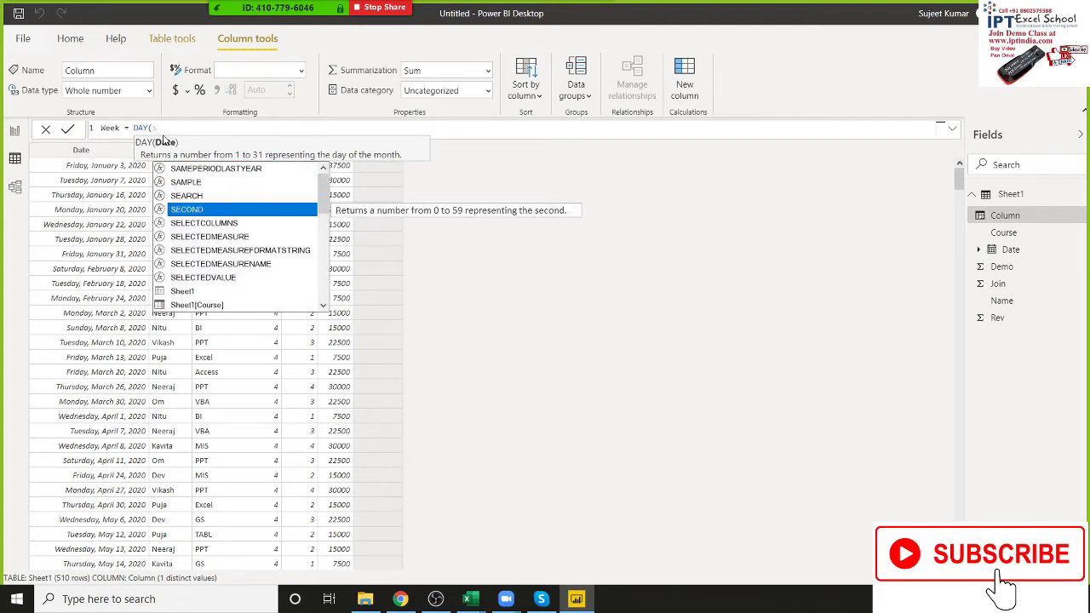
{"action": "key", "text": "Down"}
{"action": "key", "text": "Down"}
{"action": "key", "text": "Down"}
{"action": "key", "text": "Down"}
{"action": "key", "text": "Down"}
{"action": "key", "text": "Down"}
{"action": "key", "text": "Down"}
{"action": "key", "text": "Down"}
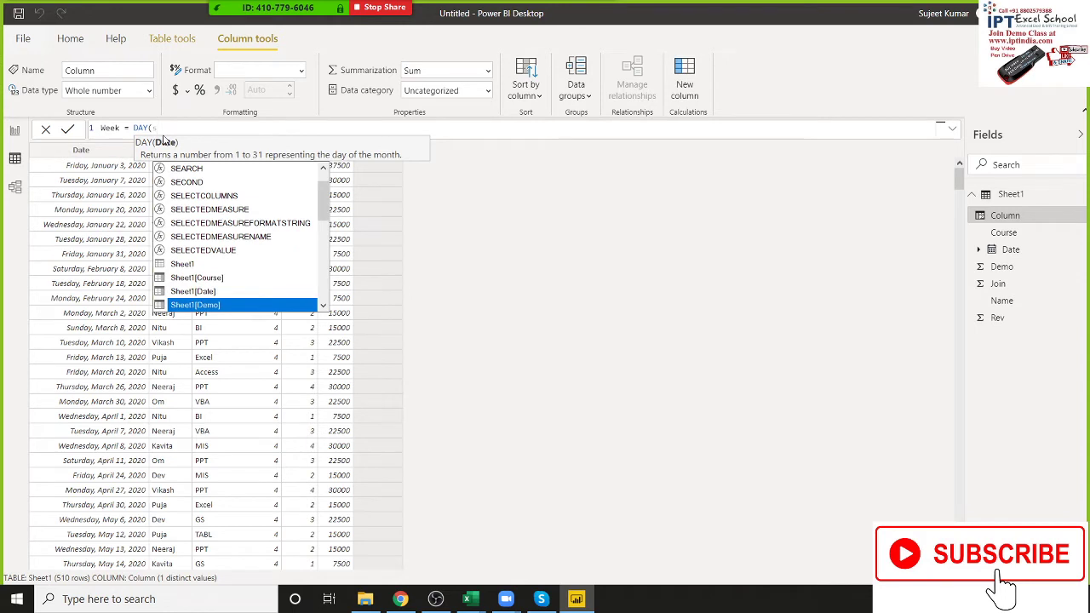
{"action": "key", "text": "Up"}
{"action": "key", "text": "Tab"}
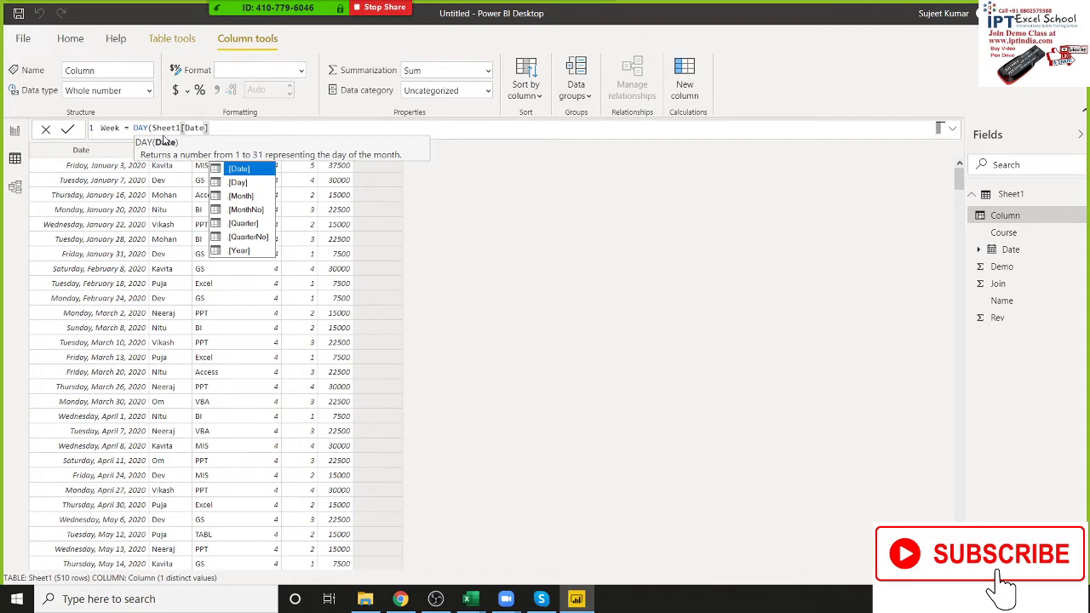
{"action": "type", "text": ")"}
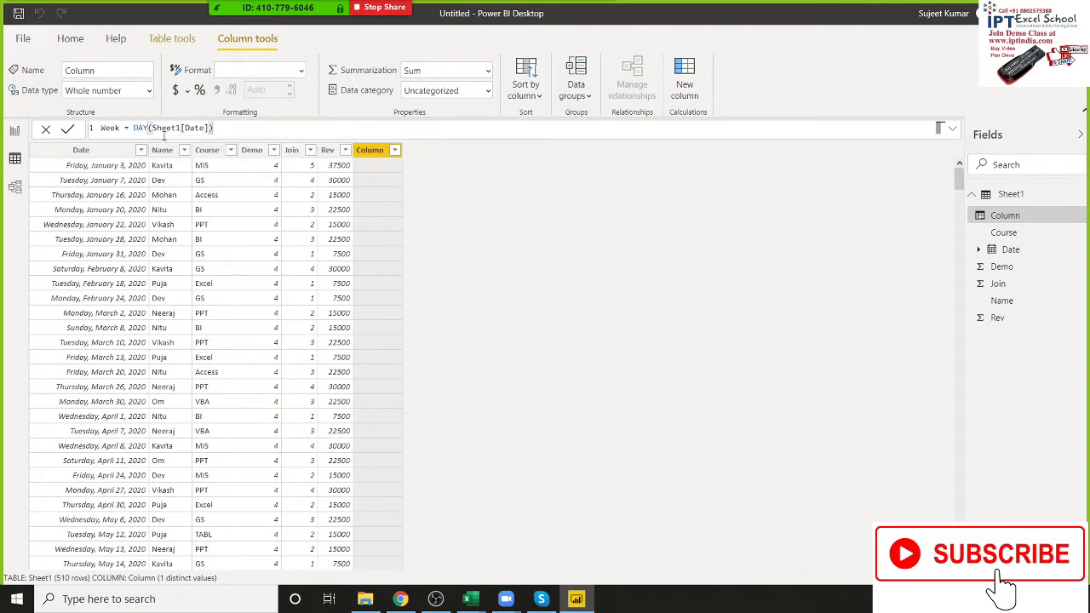
{"action": "type", "text": "/"}
Wrap it in ROUNDUP with 0 digits and commit Week = ROUNDUP(DAY(Sheet1[Date])/7,0).
{"action": "type", "text": "ra"}
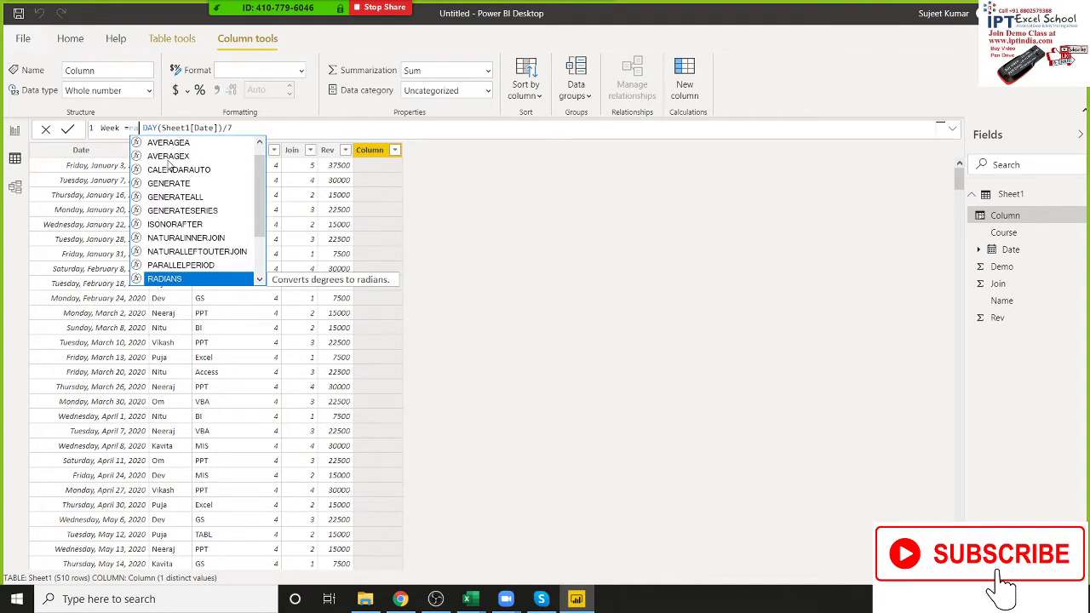
{"action": "key", "text": "BackSpace"}
{"action": "key", "text": "BackSpace"}
{"action": "type", "text": "ra"}
{"action": "key", "text": "BackSpace"}
{"action": "key", "text": "BackSpace"}
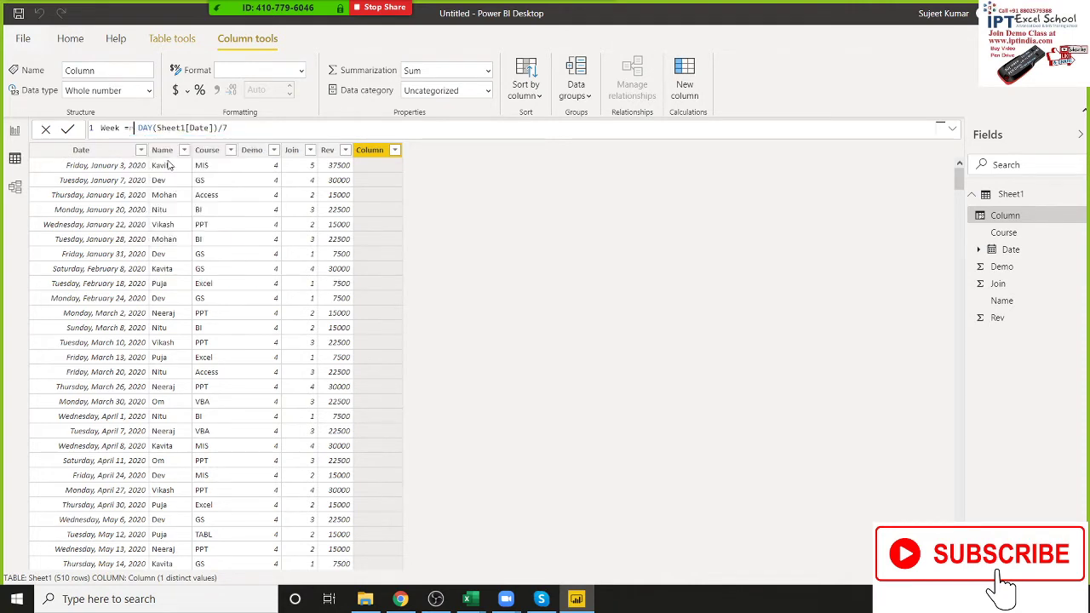
{"action": "type", "text": "rou"}
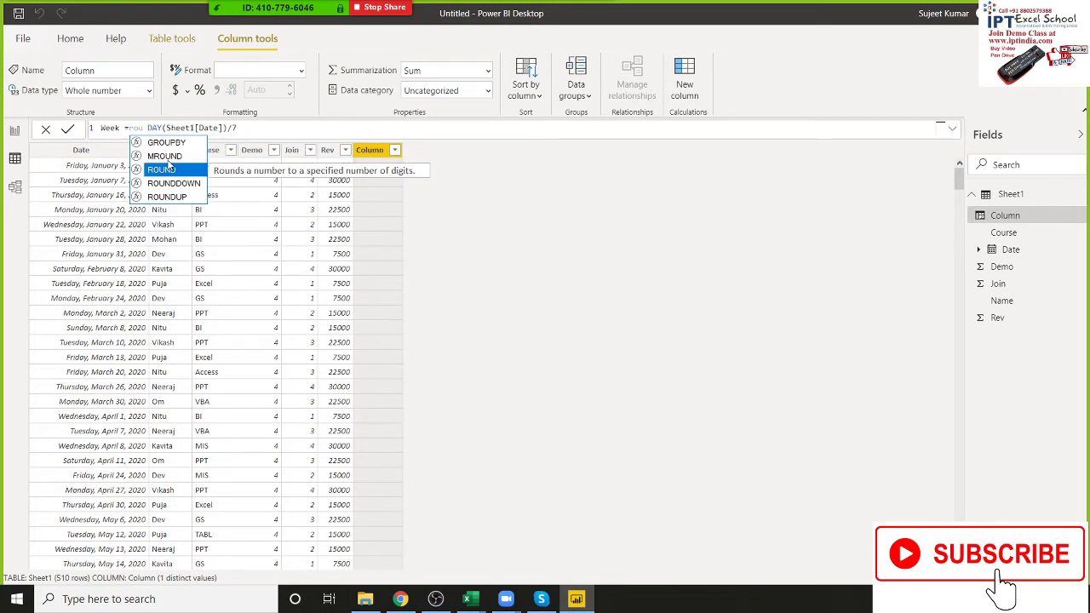
{"action": "key", "text": "Down"}
{"action": "key", "text": "Down"}
{"action": "key", "text": "Tab"}
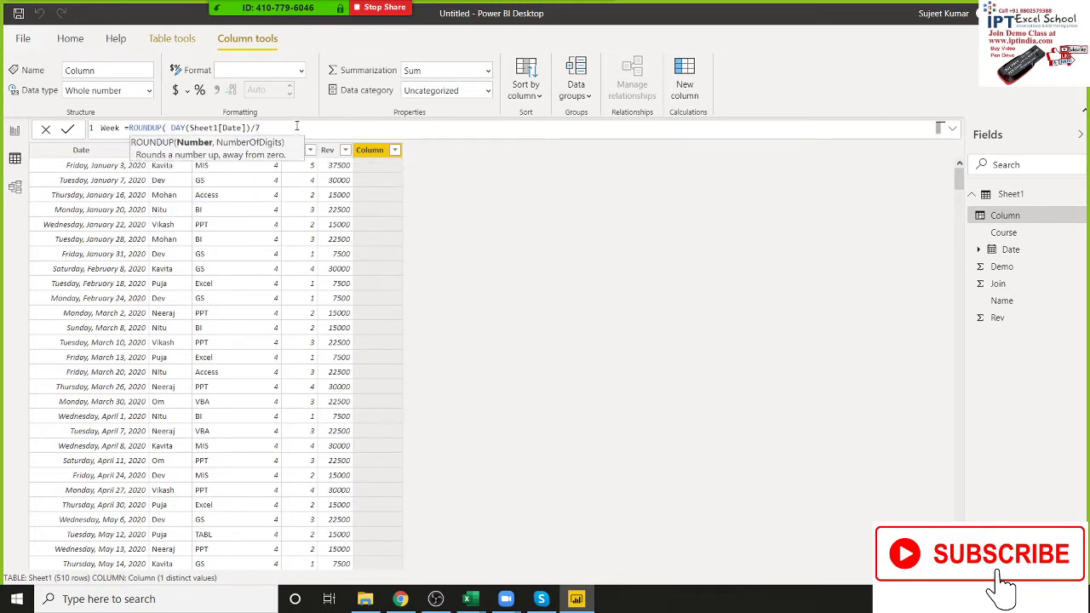
{"action": "type", "text": ",0"}
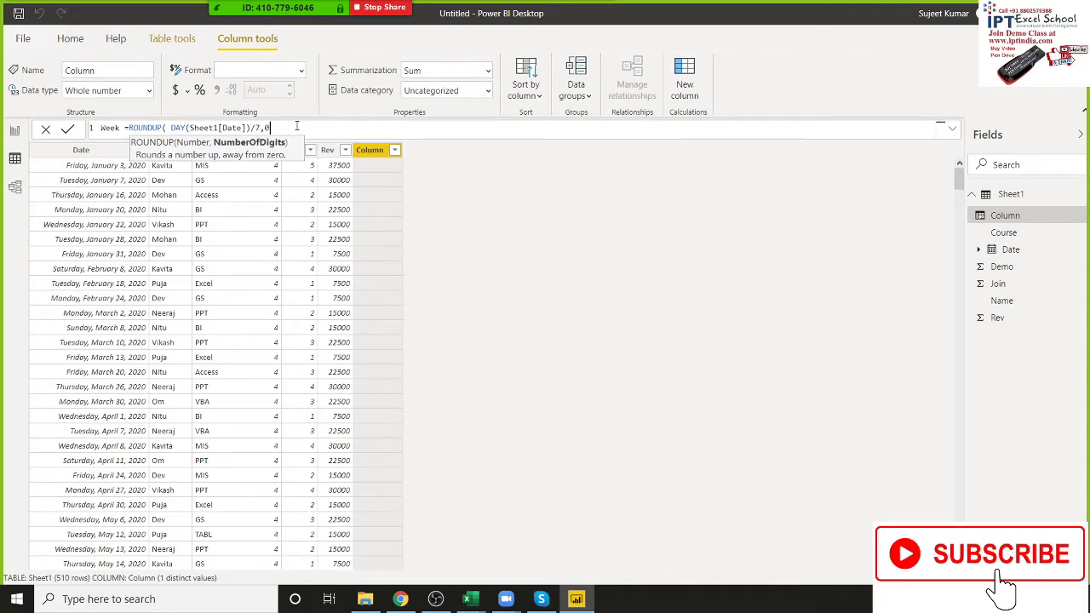
{"action": "type", "text": ")"}
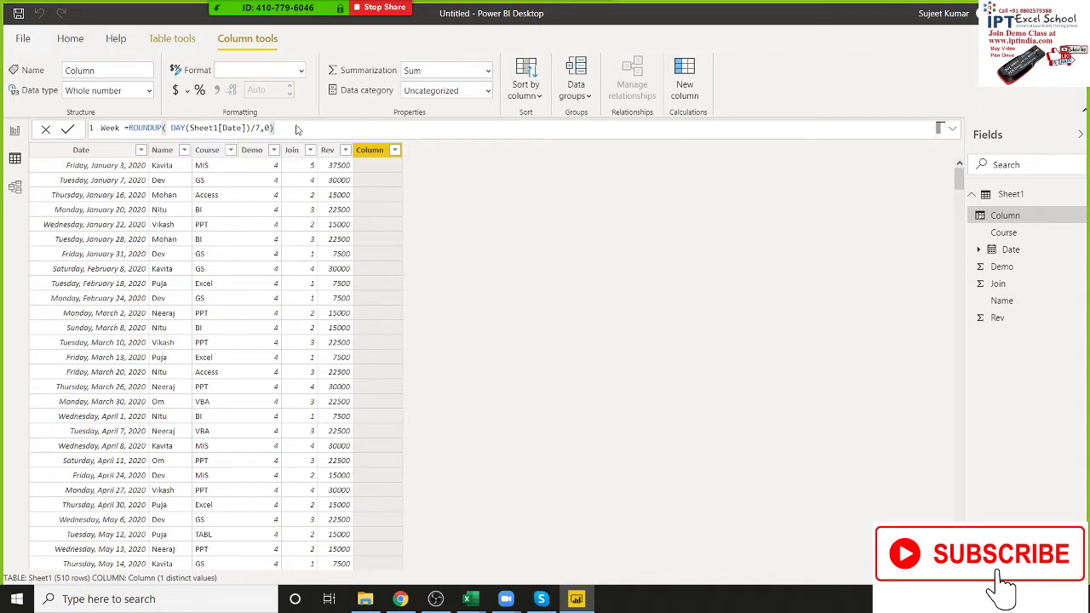
{"action": "key", "text": "Return"}
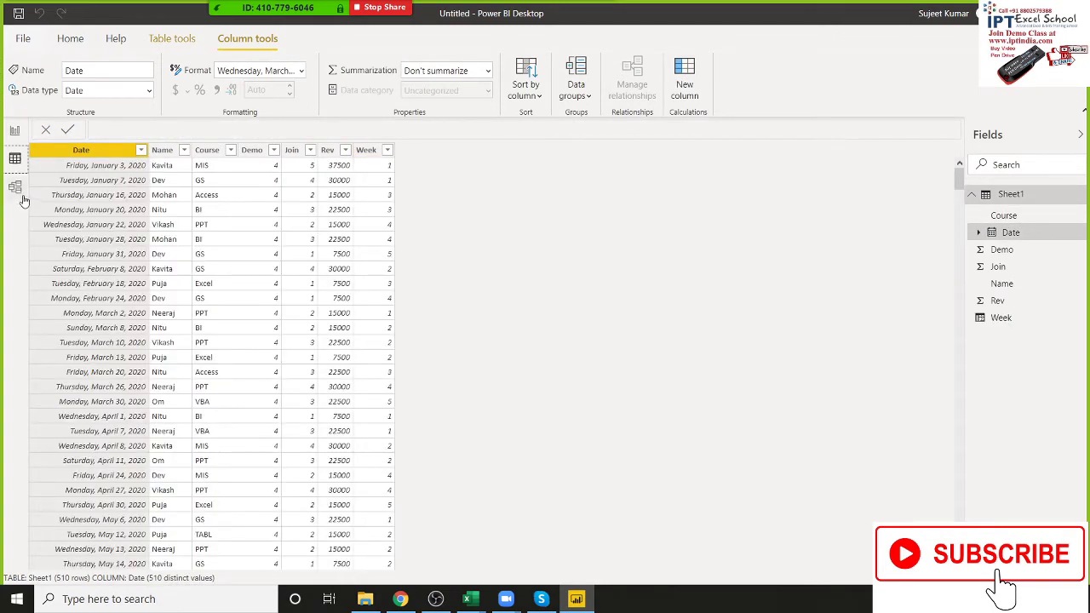
Replace the Month chart on the report page with a new clustered column chart.
{"action": "left_click", "coordinate": [14, 130]}
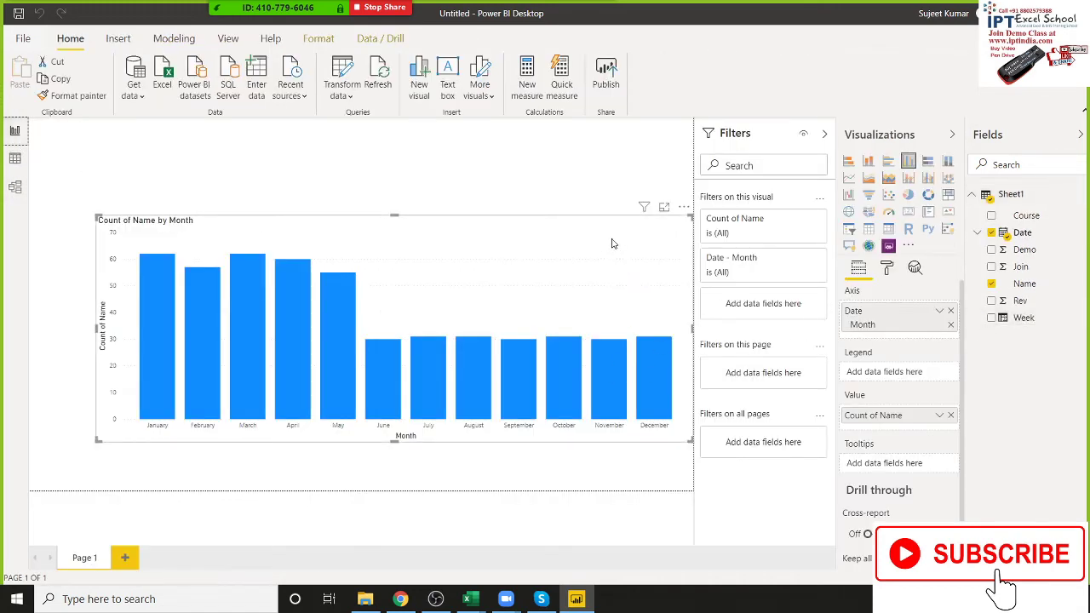
{"action": "key", "text": "Delete"}
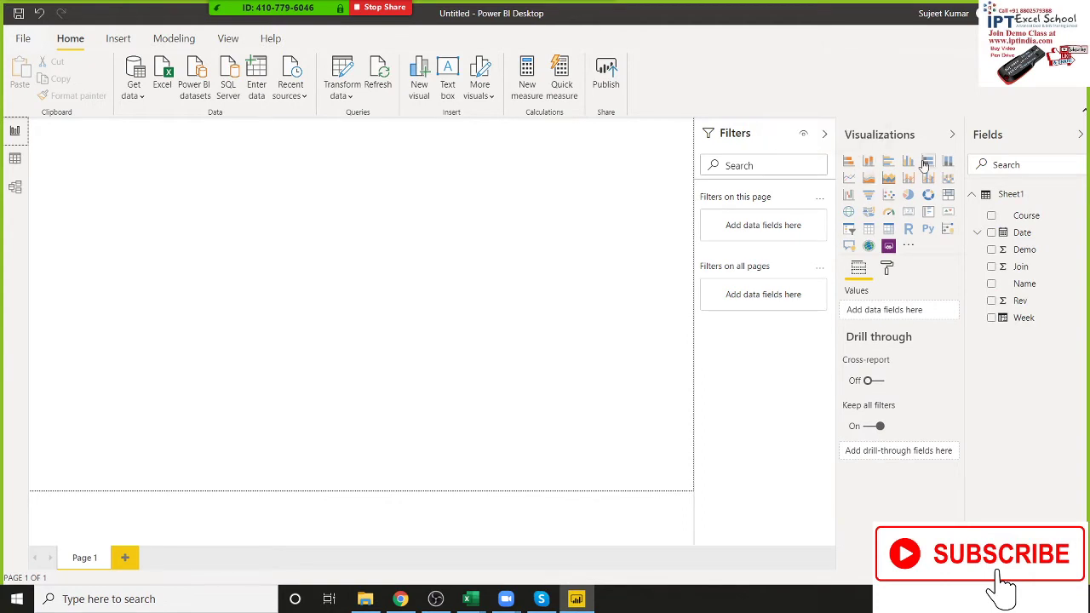
{"action": "left_click", "coordinate": [908, 161]}
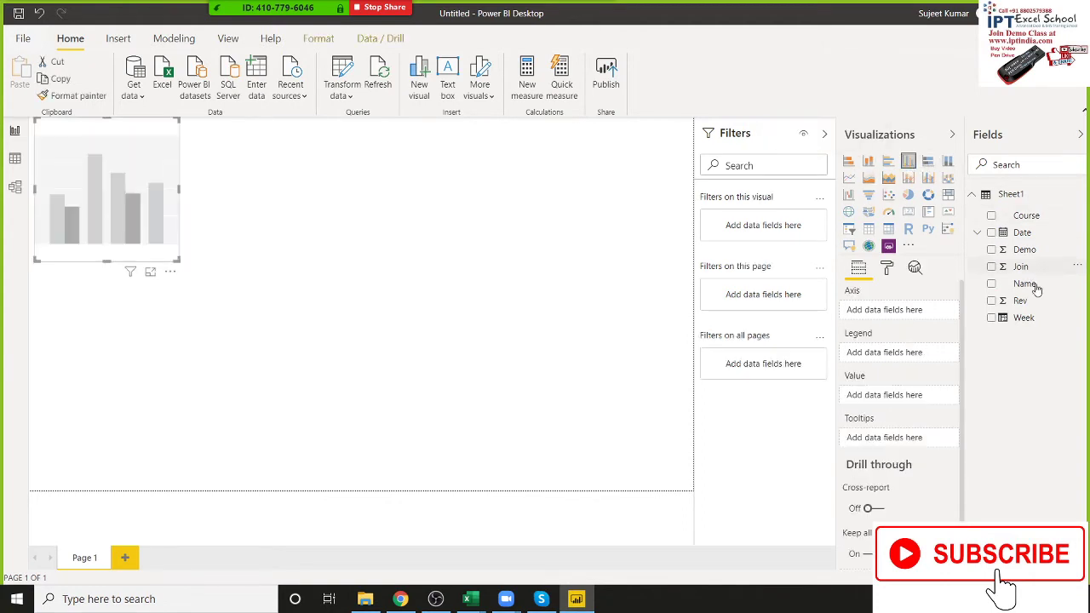
Chart Count of Name with Week on the axis, then enlarge and reposition it.
{"action": "left_click", "coordinate": [991, 317]}
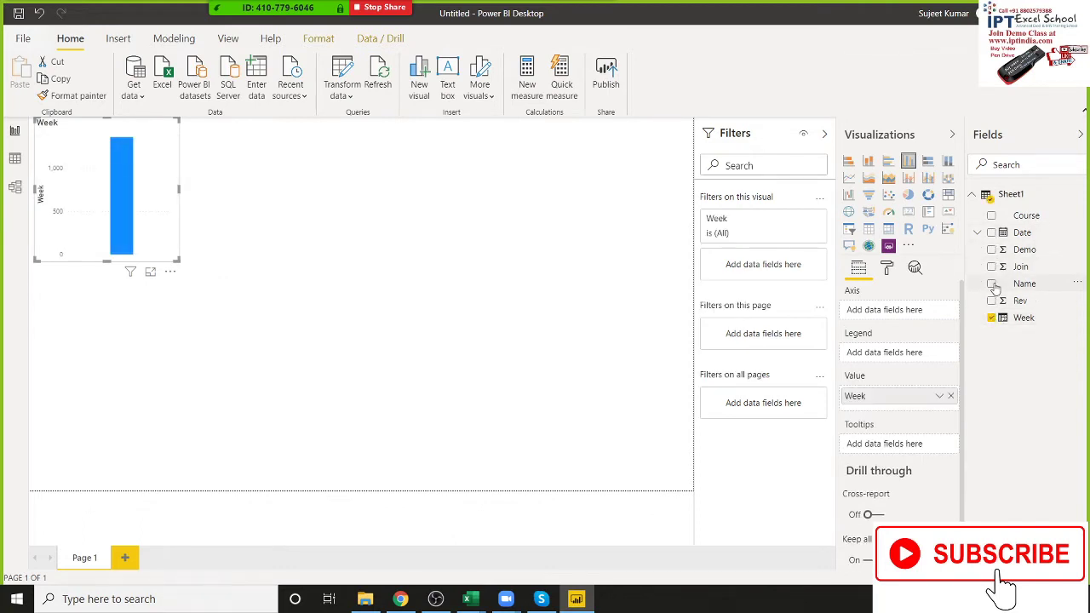
{"action": "left_click", "coordinate": [992, 284]}
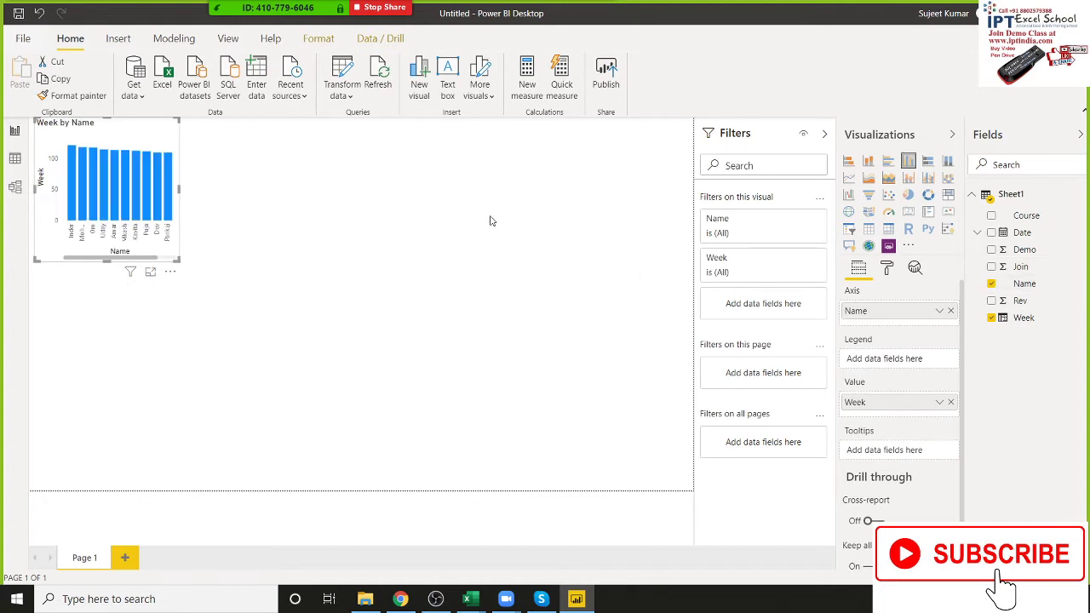
{"action": "left_click_drag", "start_coordinate": [180, 191], "coordinate": [315, 200]}
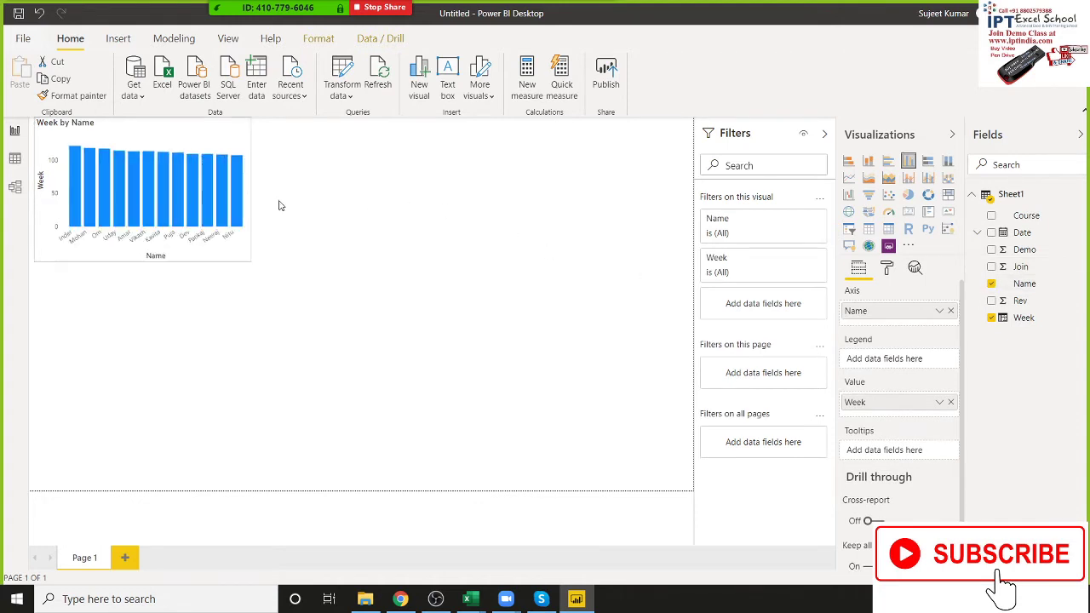
{"action": "mouse_move", "coordinate": [884, 404]}
{"action": "left_mouse_down"}
{"action": "mouse_move", "coordinate": [887, 328]}
{"action": "mouse_move", "coordinate": [886, 422]}
{"action": "left_mouse_up"}
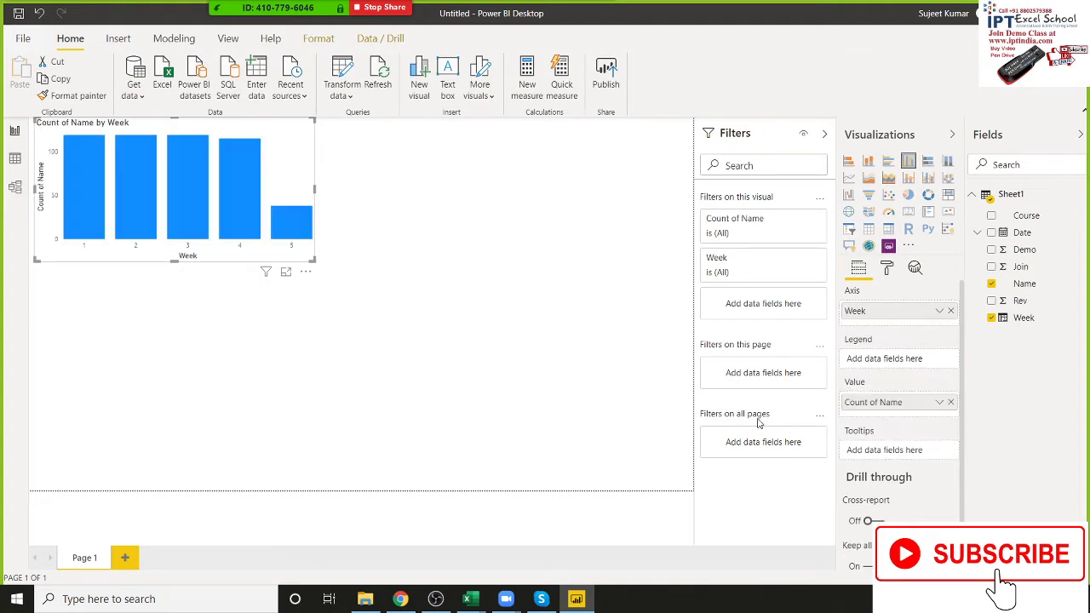
{"action": "left_click_drag", "start_coordinate": [313, 260], "coordinate": [438, 341]}
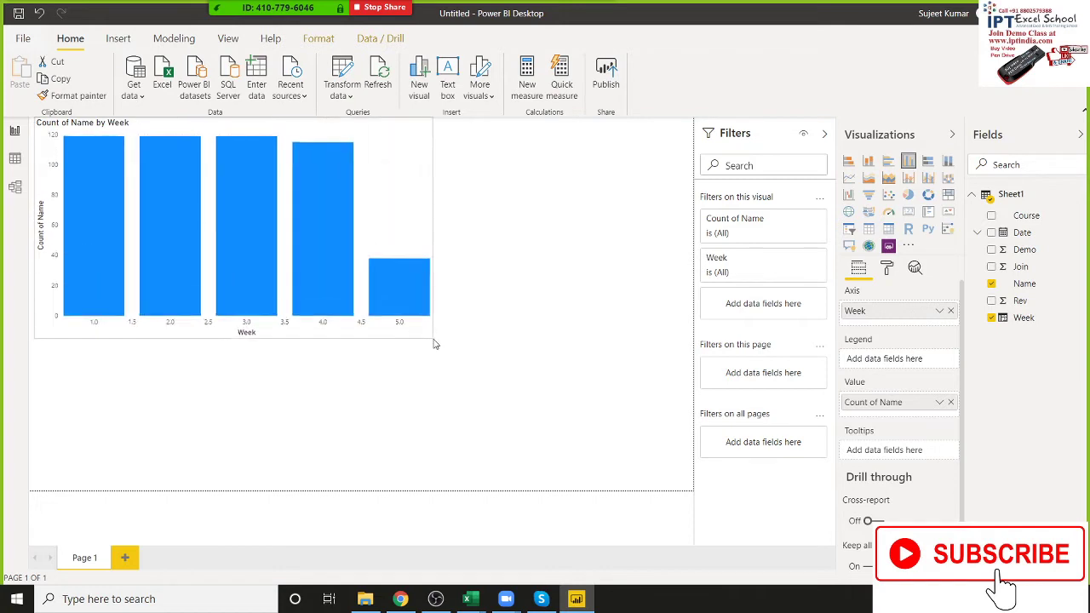
{"action": "mouse_move", "coordinate": [383, 182]}
{"action": "left_mouse_down"}
{"action": "mouse_move", "coordinate": [396, 207]}
{"action": "mouse_move", "coordinate": [401, 292]}
{"action": "left_mouse_up"}
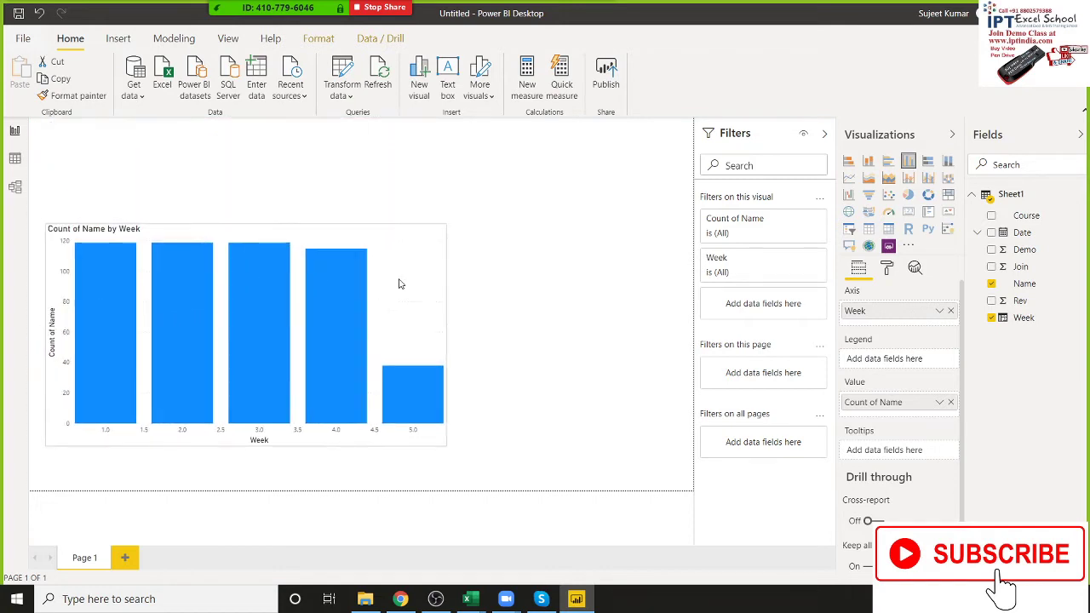
Add a slicer beside the chart and fill it with the Date field.
{"action": "left_click", "coordinate": [405, 182]}
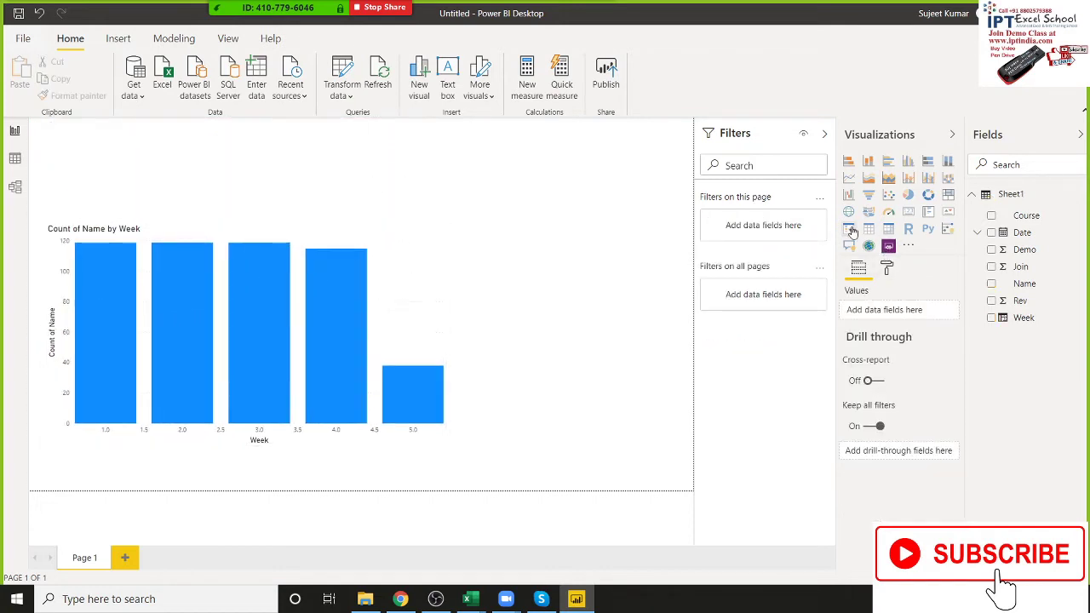
{"action": "left_click", "coordinate": [849, 229]}
{"action": "left_click_drag", "start_coordinate": [329, 135], "coordinate": [653, 161]}
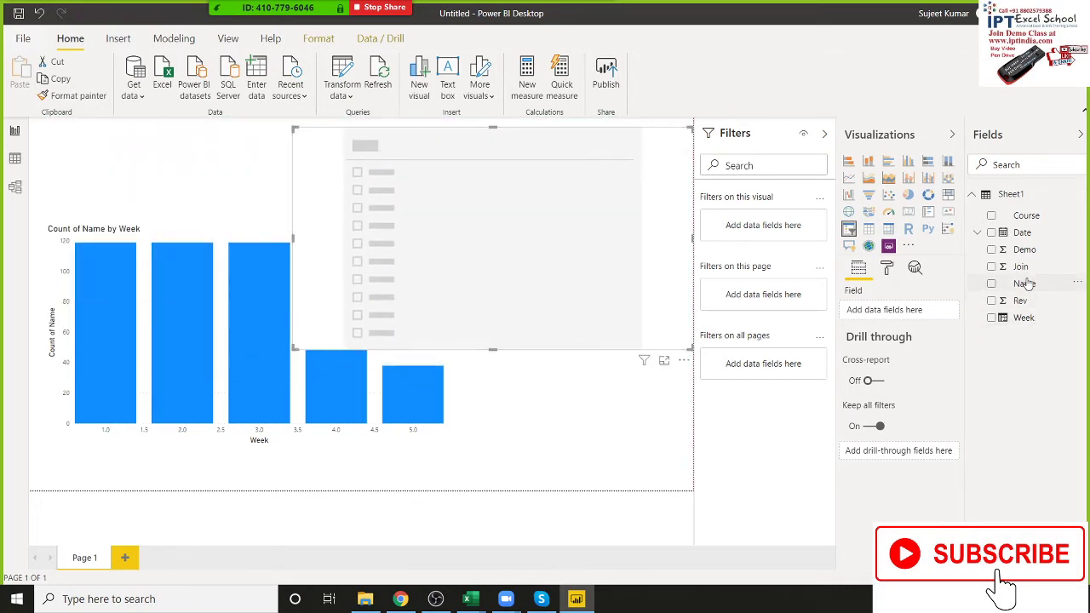
{"action": "left_click_drag", "start_coordinate": [1024, 234], "coordinate": [482, 231]}
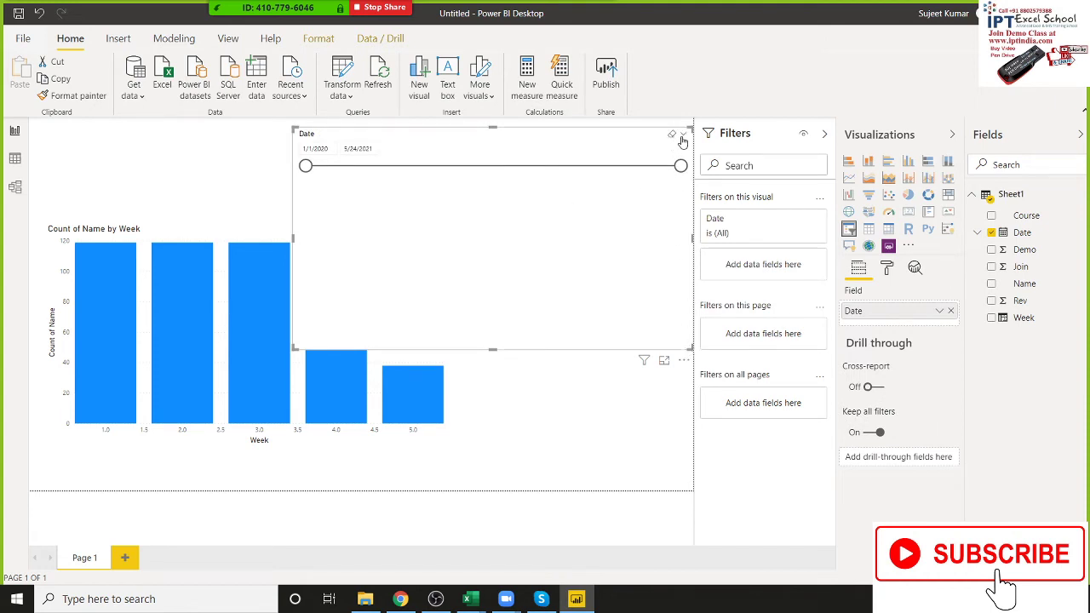
{"action": "left_click", "coordinate": [682, 138]}
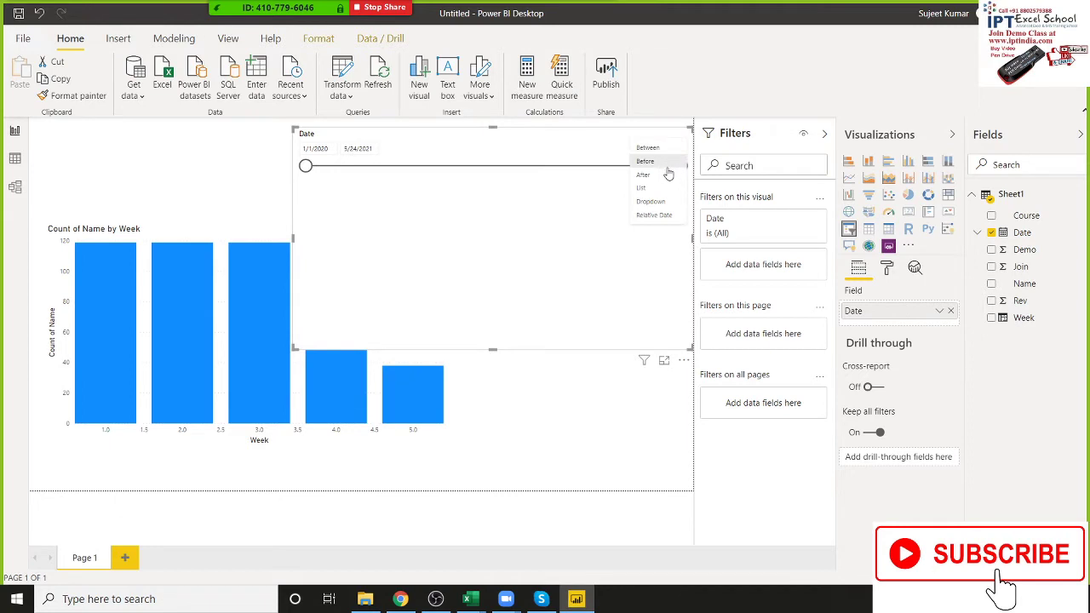
{"action": "left_click", "coordinate": [596, 219]}
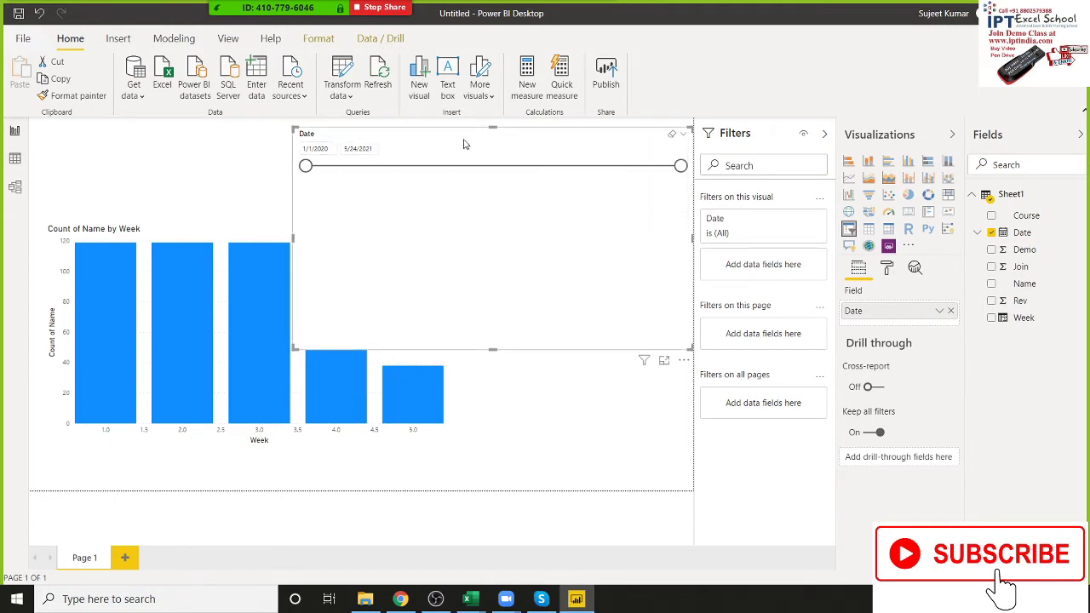
{"action": "left_click", "coordinate": [684, 139]}
{"action": "left_click", "coordinate": [576, 149]}
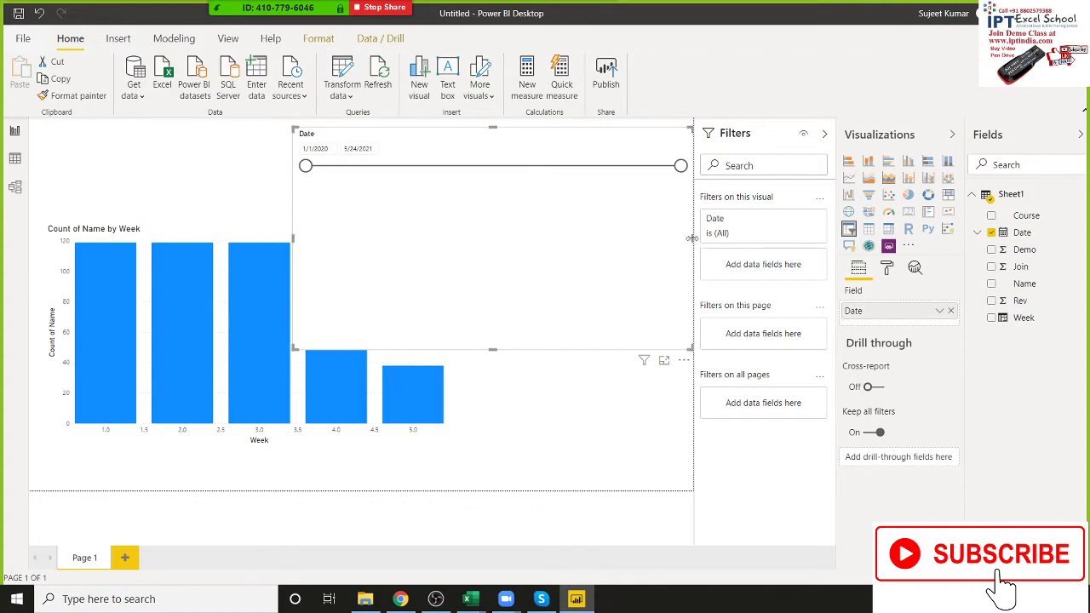
Shrink the Date slicer and place it at the page's top right.
{"action": "left_click_drag", "start_coordinate": [693, 238], "coordinate": [479, 226]}
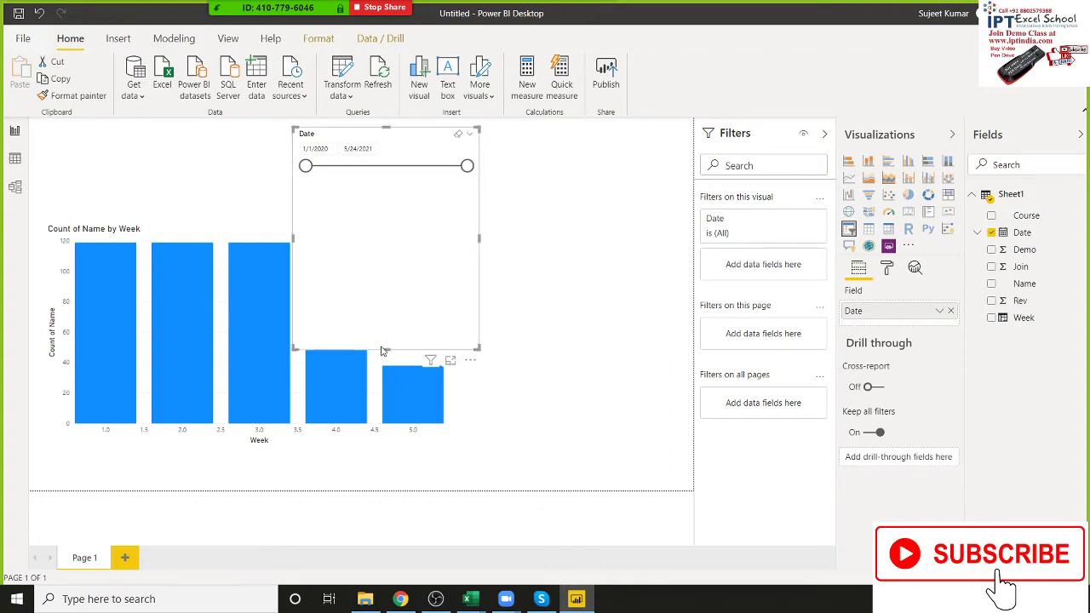
{"action": "left_click_drag", "start_coordinate": [386, 348], "coordinate": [410, 199]}
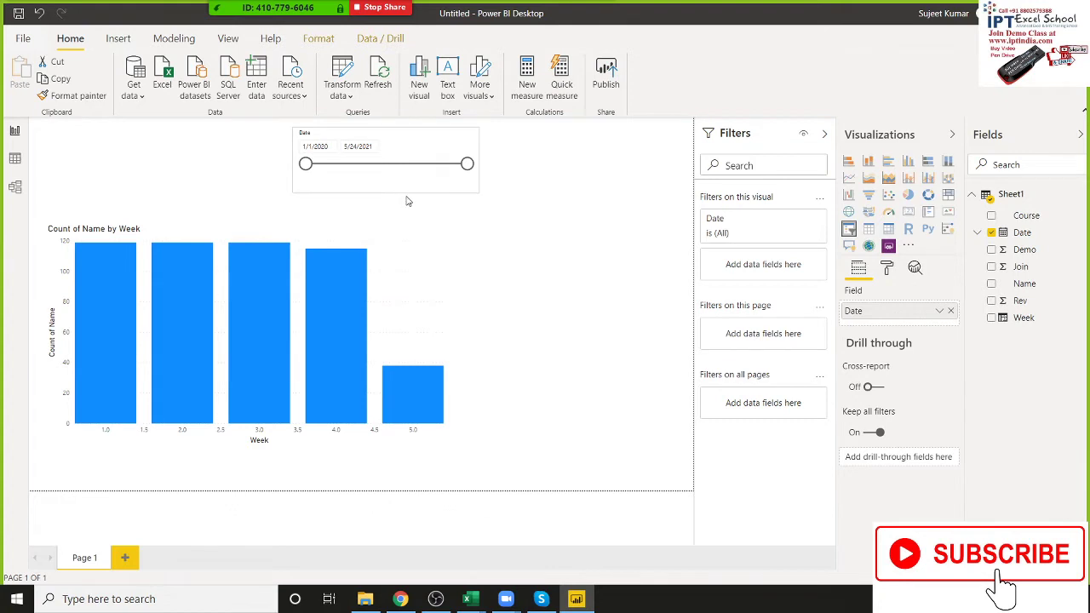
{"action": "left_click_drag", "start_coordinate": [436, 143], "coordinate": [625, 144]}
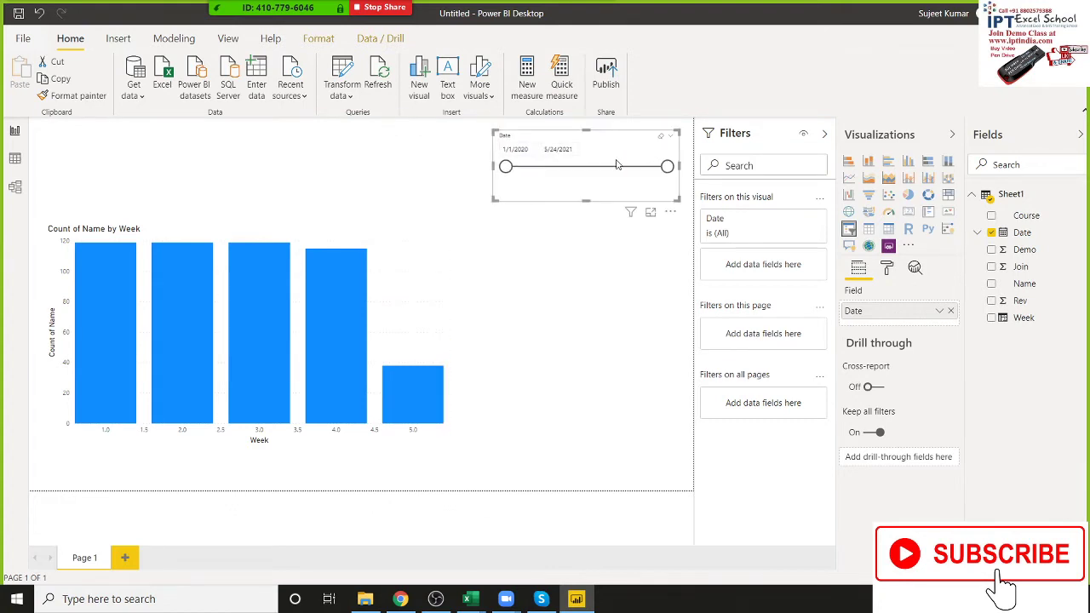
{"action": "left_click", "coordinate": [682, 208]}
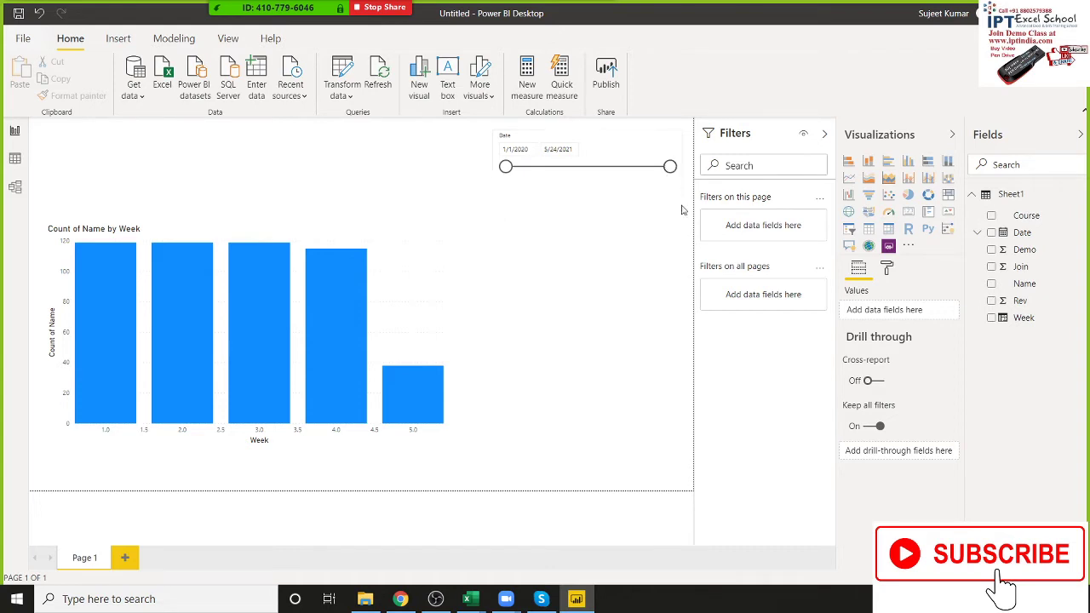
{"action": "left_click", "coordinate": [669, 204]}
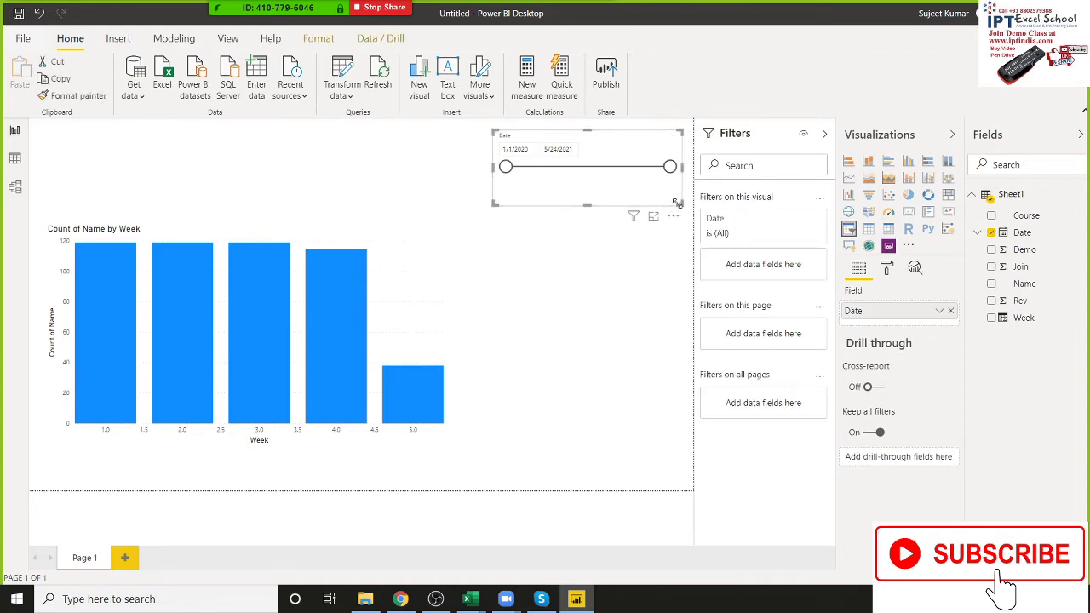
{"action": "mouse_move", "coordinate": [678, 206]}
{"action": "left_mouse_down"}
{"action": "mouse_move", "coordinate": [683, 223]}
{"action": "mouse_move", "coordinate": [685, 213]}
{"action": "left_mouse_up"}
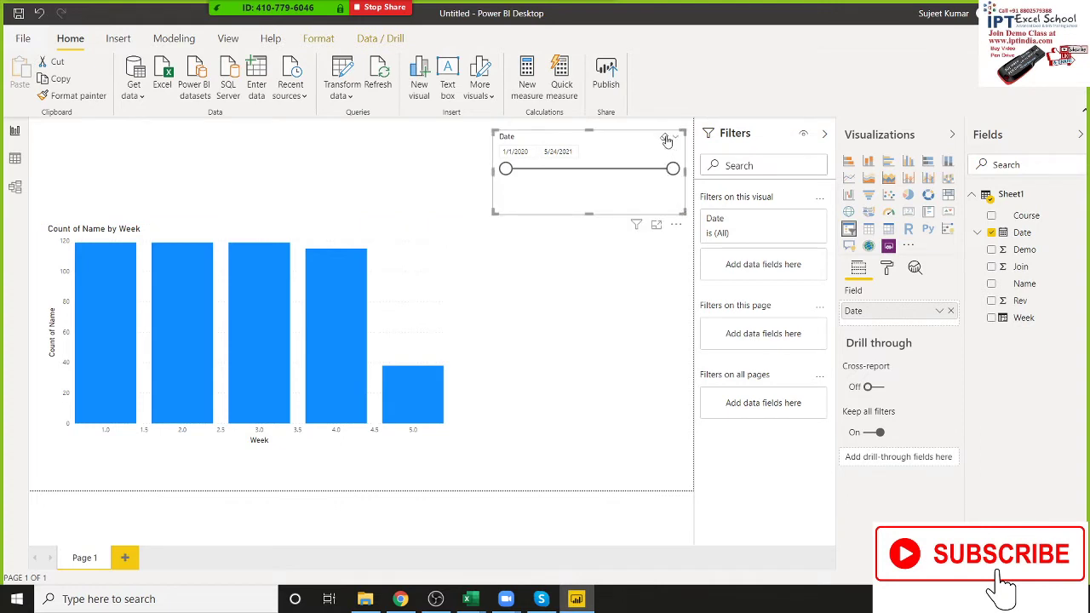
Switch the Date slicer to a Relative Date filter for the last 1 month, then delete it.
{"action": "left_click", "coordinate": [674, 137]}
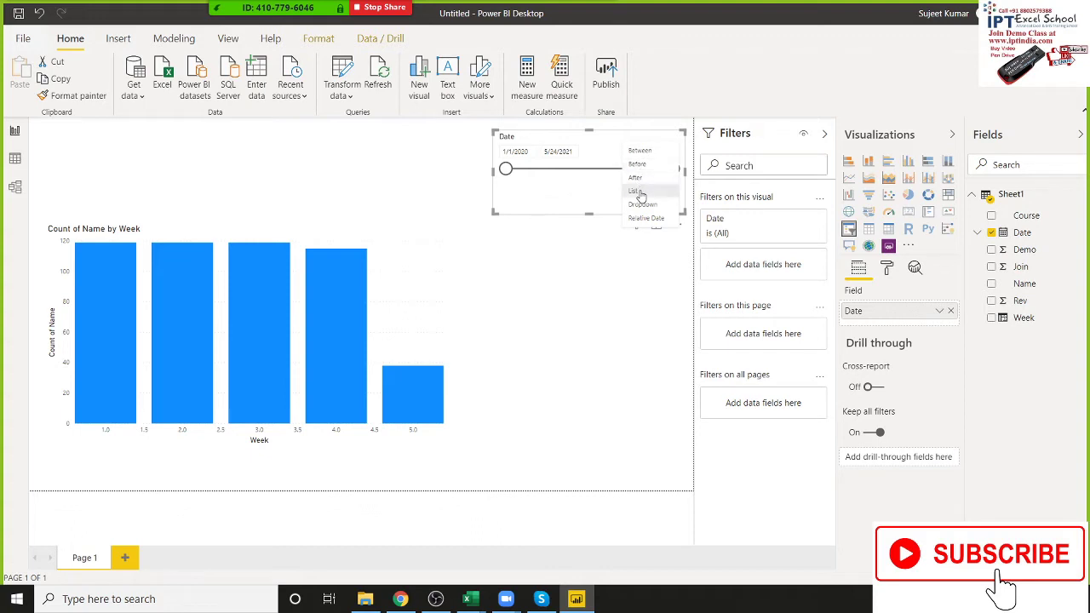
{"action": "left_click", "coordinate": [645, 218]}
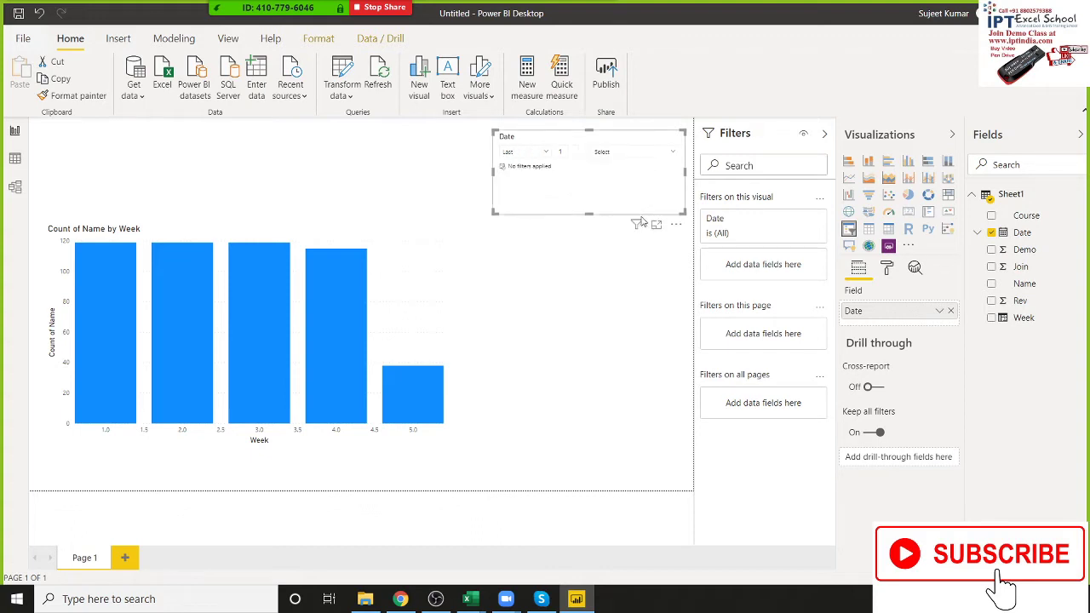
{"action": "left_click", "coordinate": [567, 152]}
{"action": "left_click", "coordinate": [612, 157]}
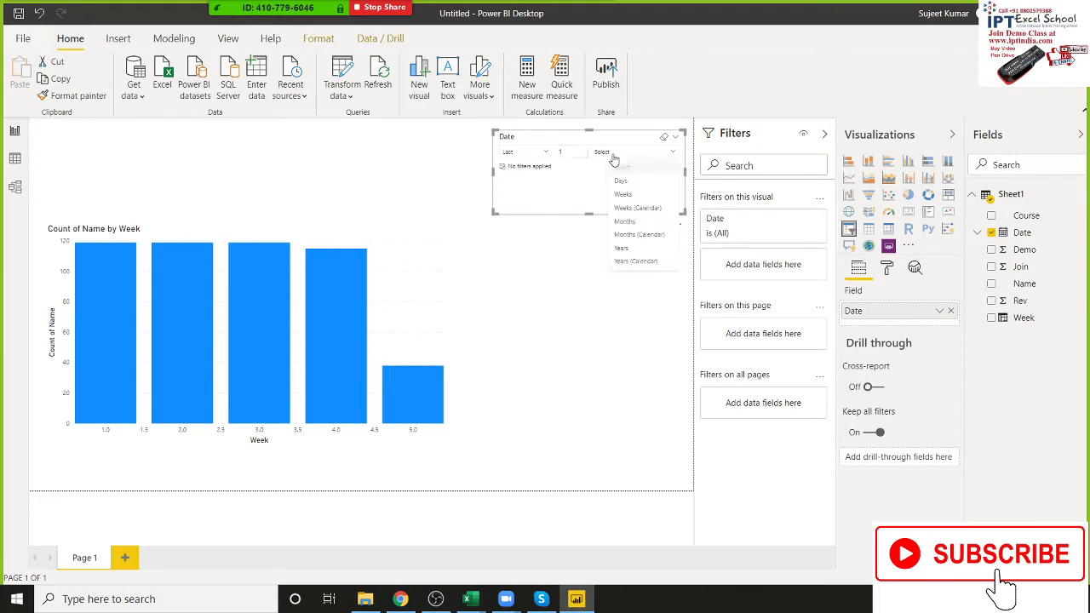
{"action": "left_click", "coordinate": [644, 222]}
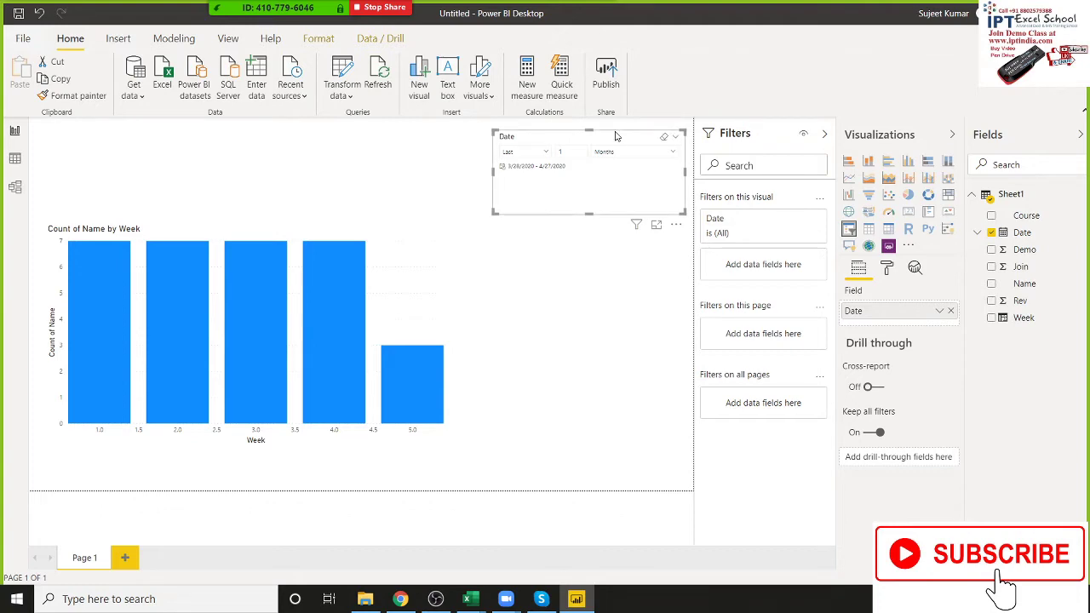
{"action": "key", "text": "Delete"}
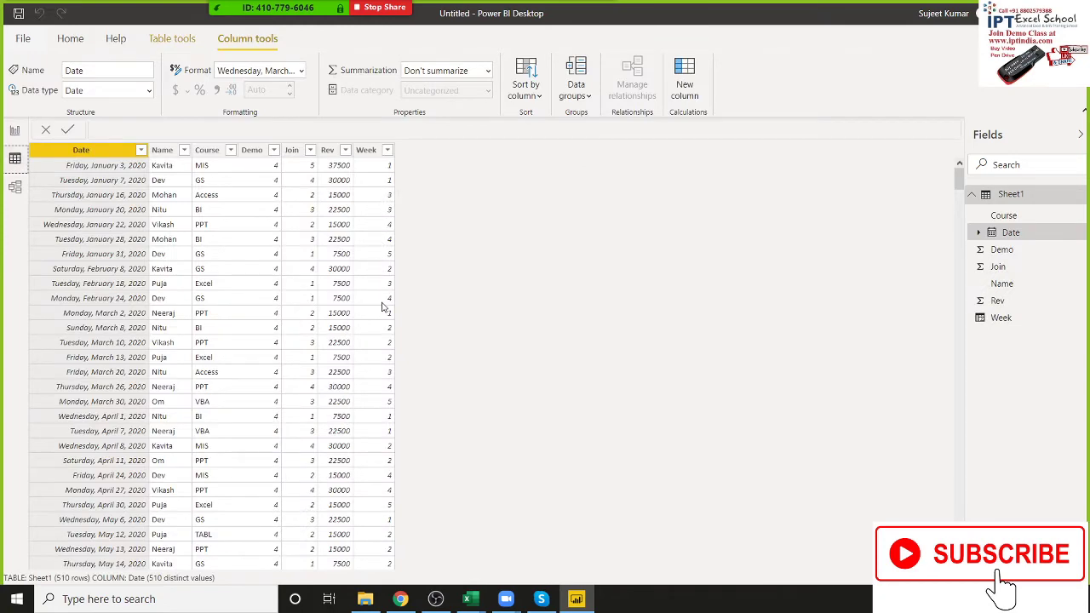
{"action": "scroll", "coordinate": [384, 304], "scroll_direction": "down", "scroll_amount": 5}
{"action": "scroll", "coordinate": [384, 304], "scroll_direction": "down", "scroll_amount": 1}
{"action": "scroll", "coordinate": [383, 307], "scroll_direction": "up", "scroll_amount": 6}
{"action": "scroll", "coordinate": [383, 307], "scroll_direction": "up", "scroll_amount": 1}
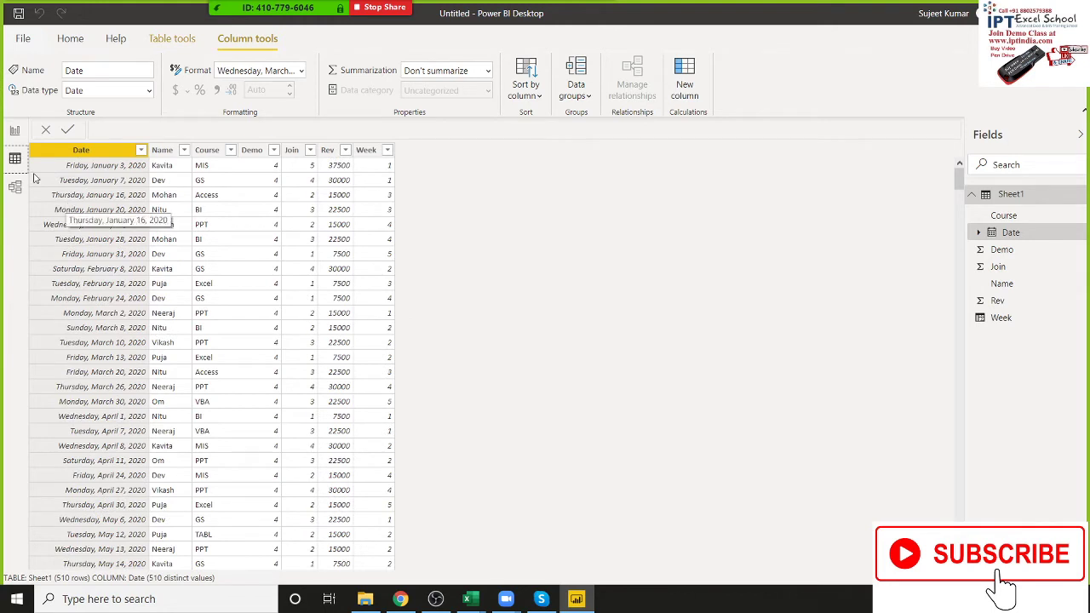
{"action": "left_click", "coordinate": [15, 131]}
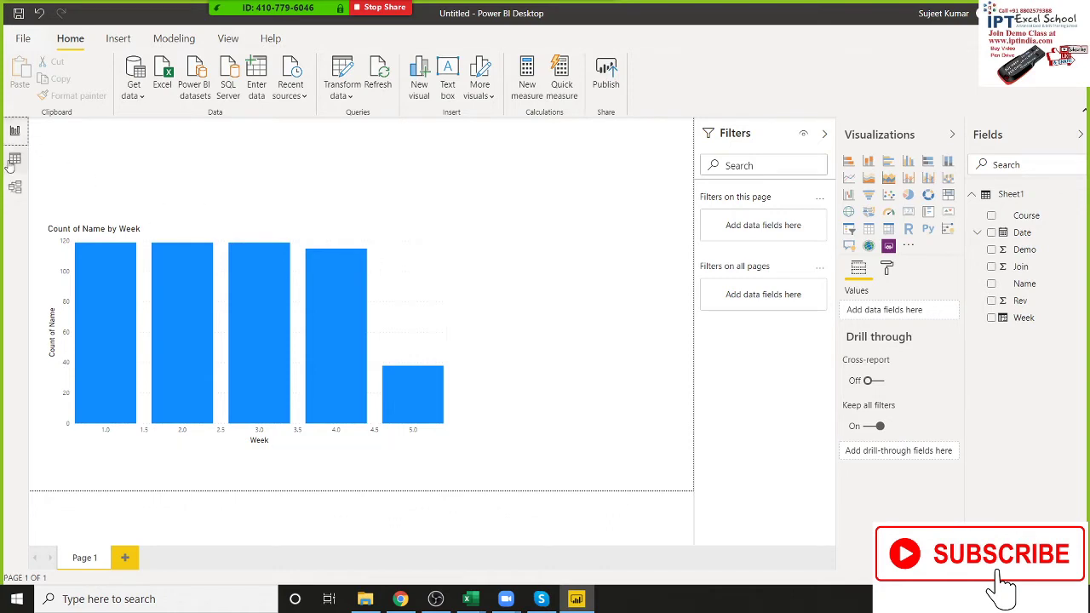
{"action": "left_click", "coordinate": [13, 161]}
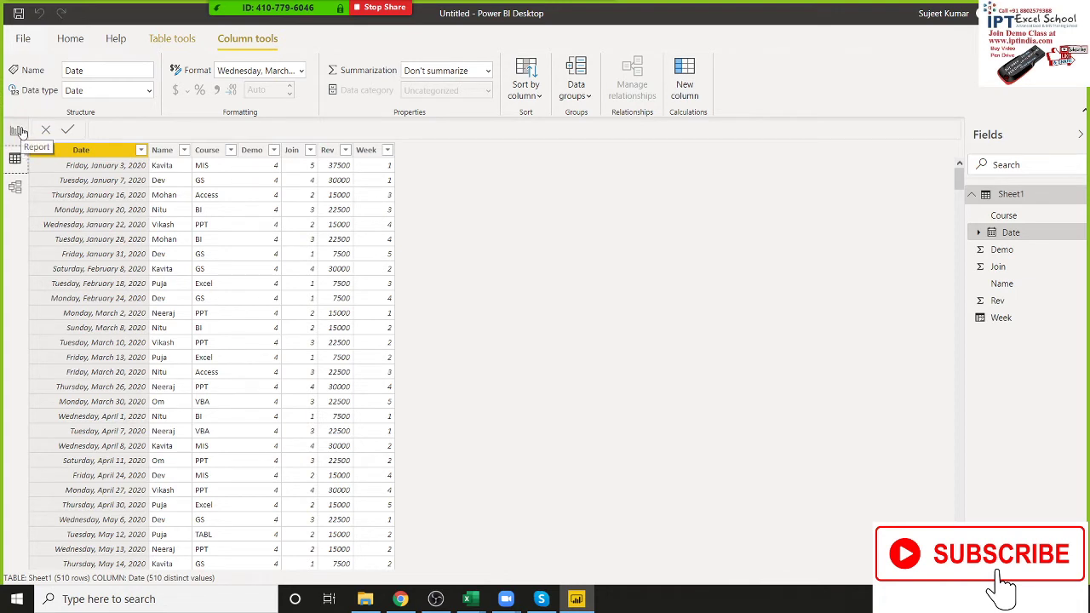
{"action": "left_click", "coordinate": [17, 132]}
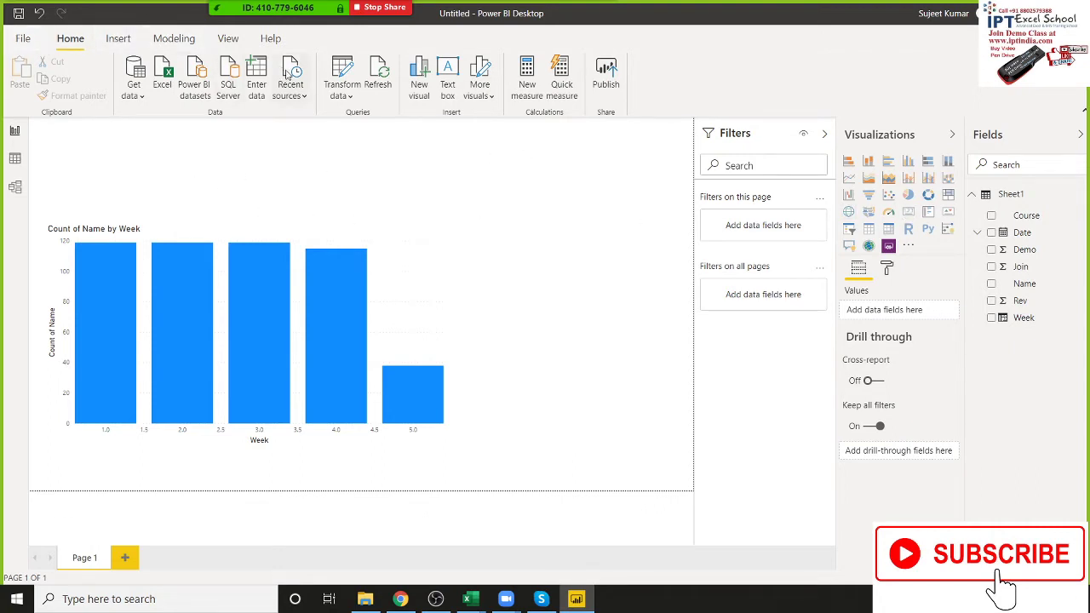
Create a new measure on Sheet1 and name it LST.
{"action": "left_click", "coordinate": [173, 38]}
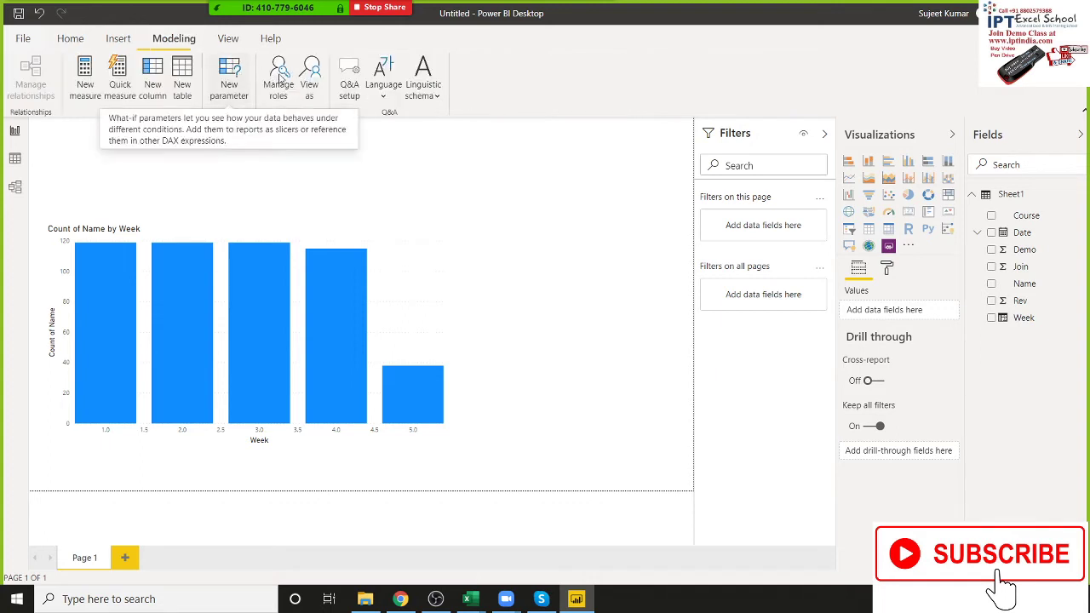
{"action": "left_click", "coordinate": [96, 90]}
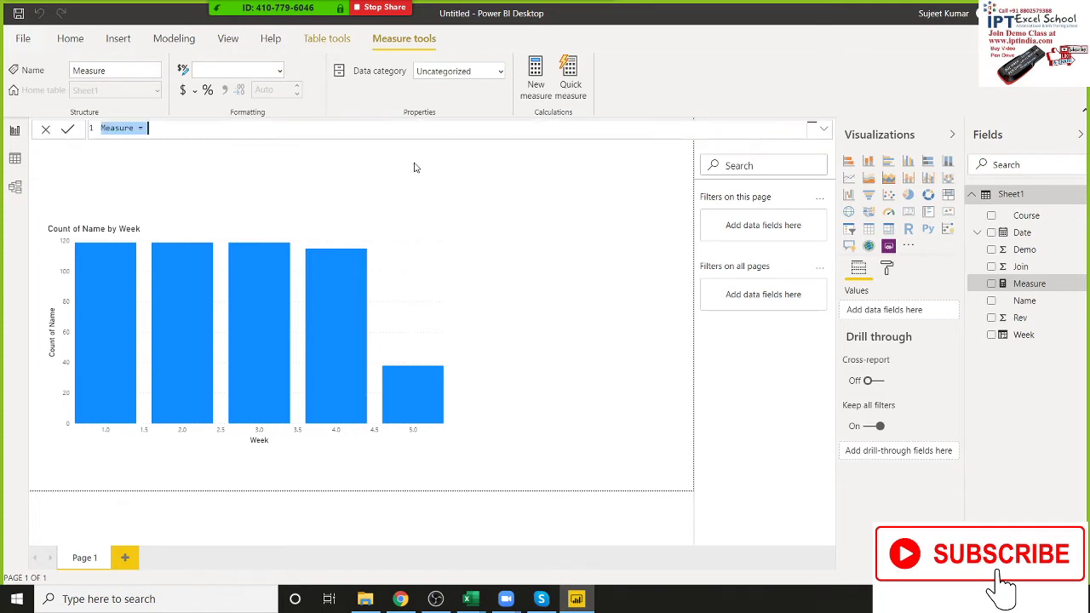
{"action": "double_click", "coordinate": [111, 126]}
{"action": "type", "text": "LST"}
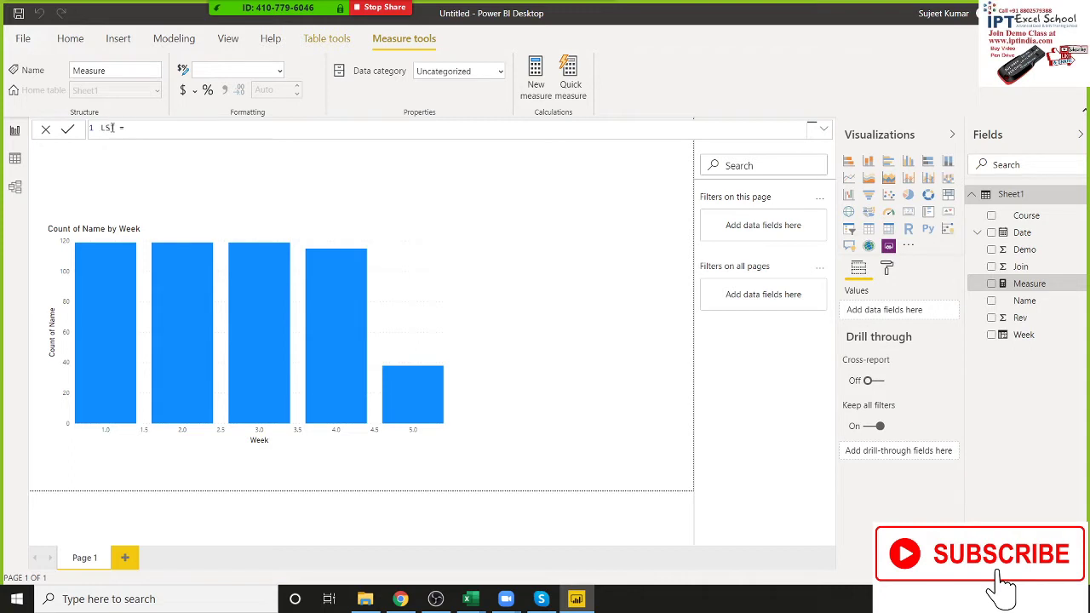
Begin the LST formula with COUNTX(FILTER(Sheet1, AND(.
{"action": "left_click", "coordinate": [133, 126]}
{"action": "type", "text": "Cou"}
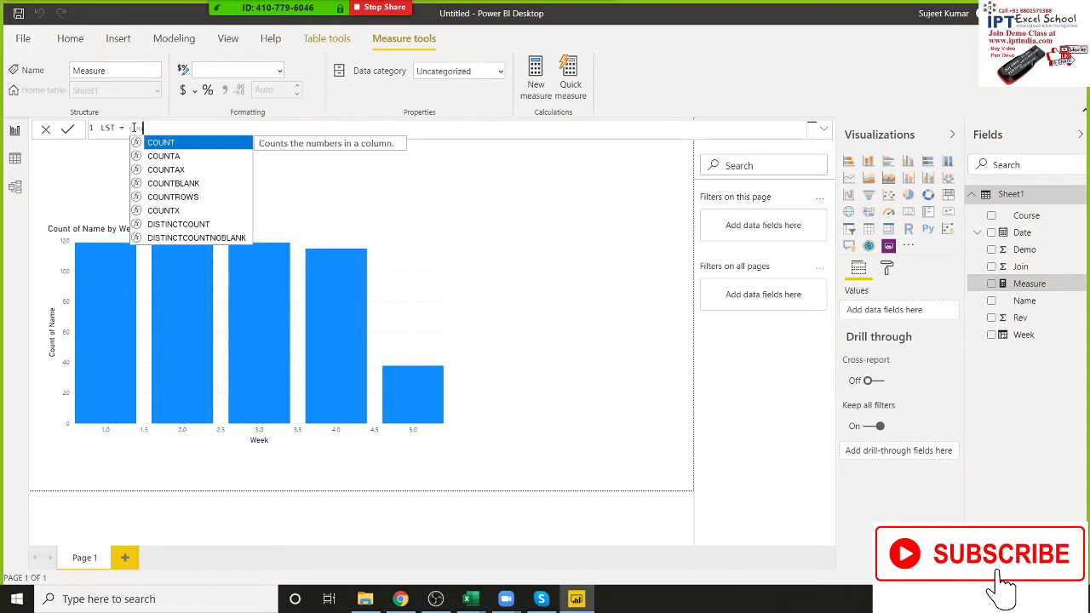
{"action": "key", "text": "Down"}
{"action": "key", "text": "Down"}
{"action": "key", "text": "Down"}
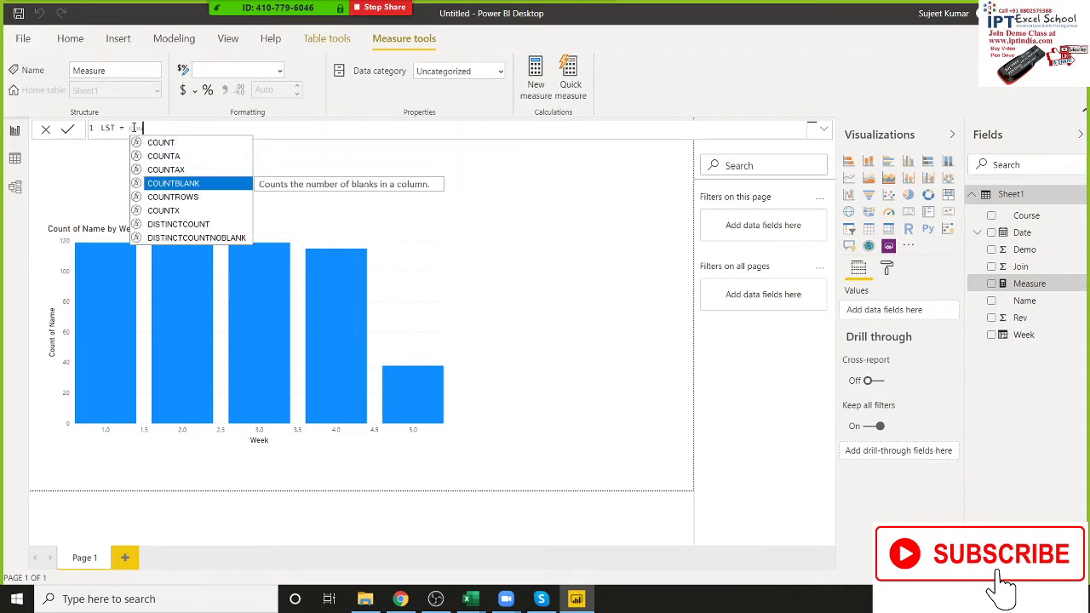
{"action": "key", "text": "Down"}
{"action": "key", "text": "Down"}
{"action": "key", "text": "Tab"}
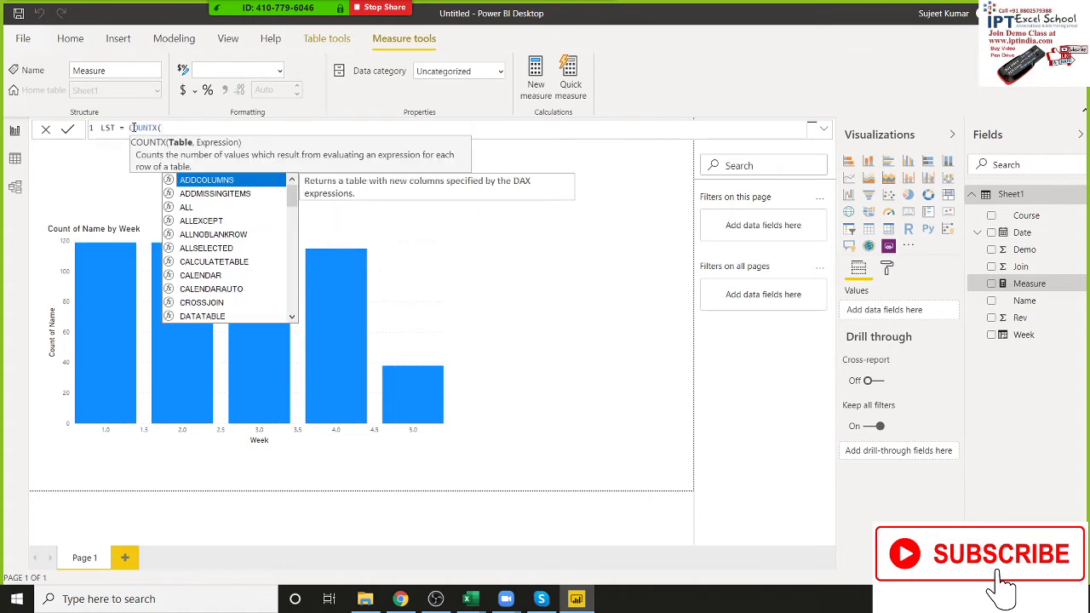
{"action": "type", "text": "fi"}
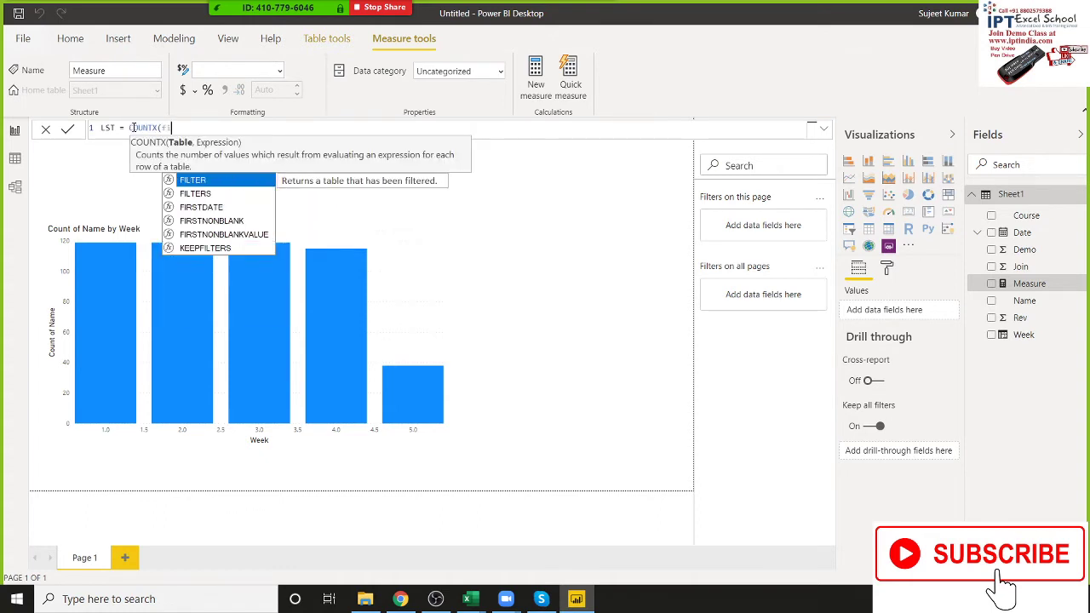
{"action": "key", "text": "Tab"}
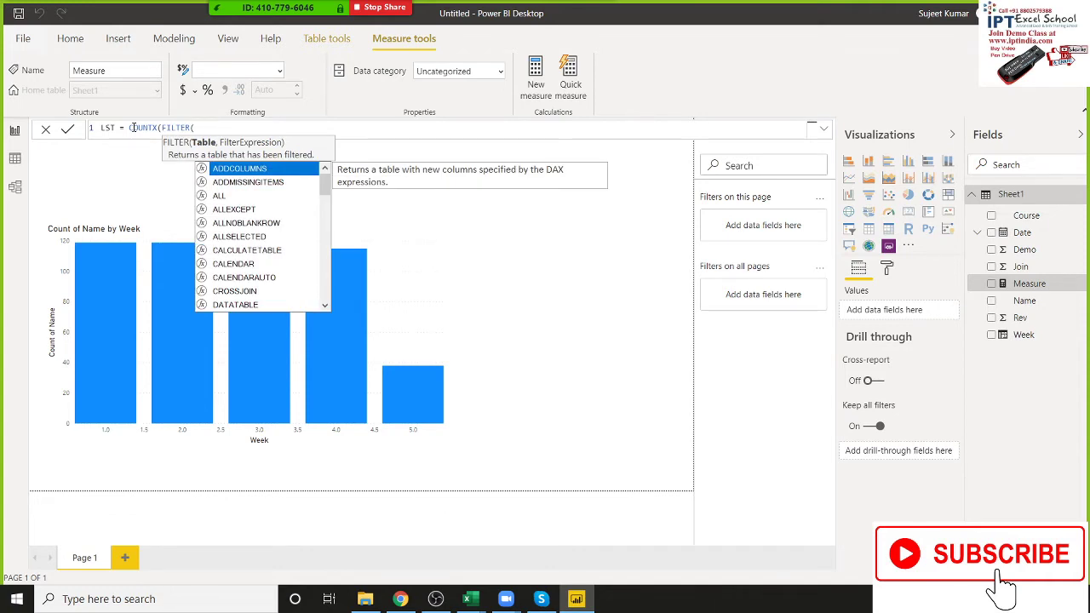
{"action": "type", "text": "sh"}
{"action": "key", "text": "Tab"}
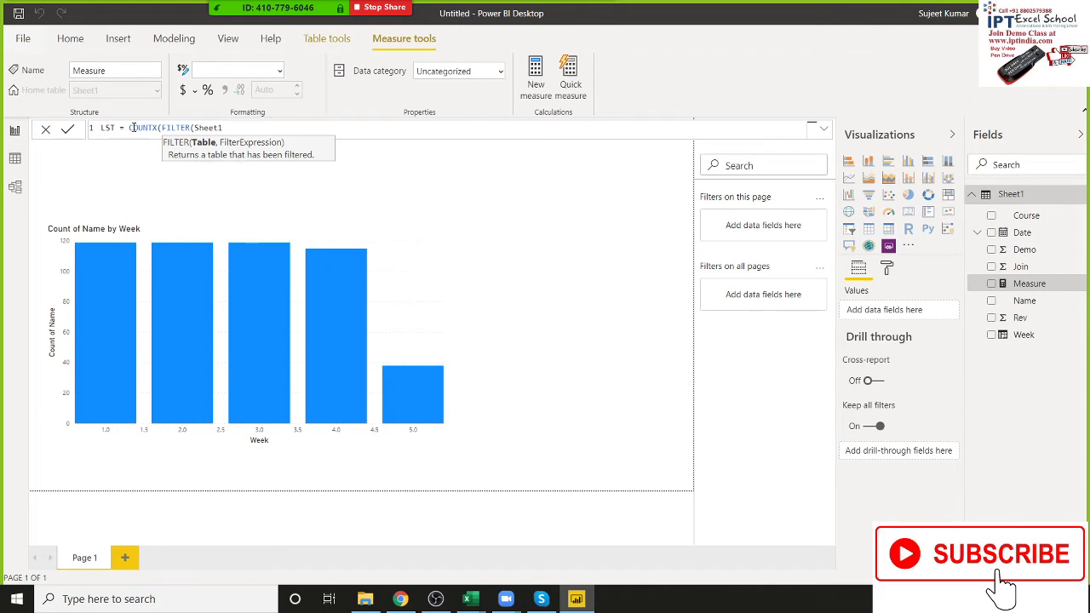
{"action": "type", "text": ","}
{"action": "type", "text": "and"}
{"action": "key", "text": "Tab"}
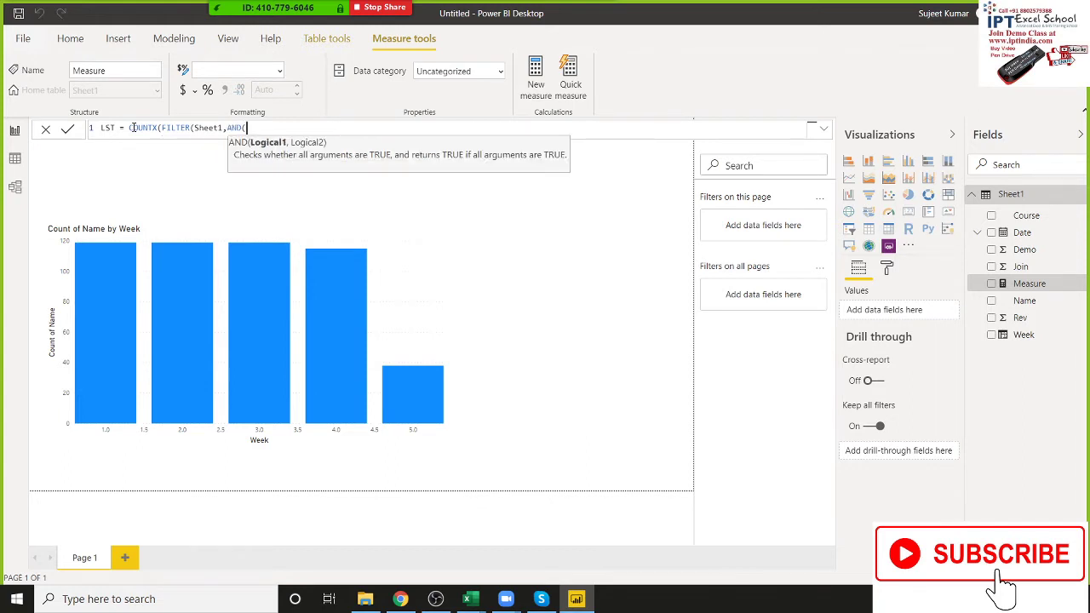
Add the first condition Sheet1[Date]=MAX(Sheet1[Date]) inside AND.
{"action": "type", "text": "date"}
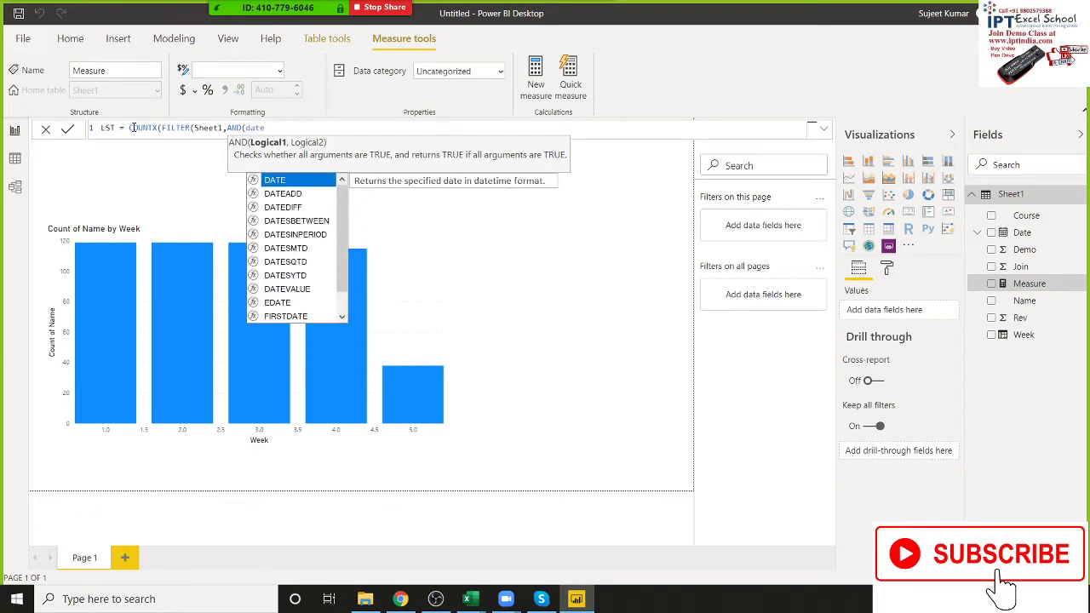
{"action": "key", "text": "Tab"}
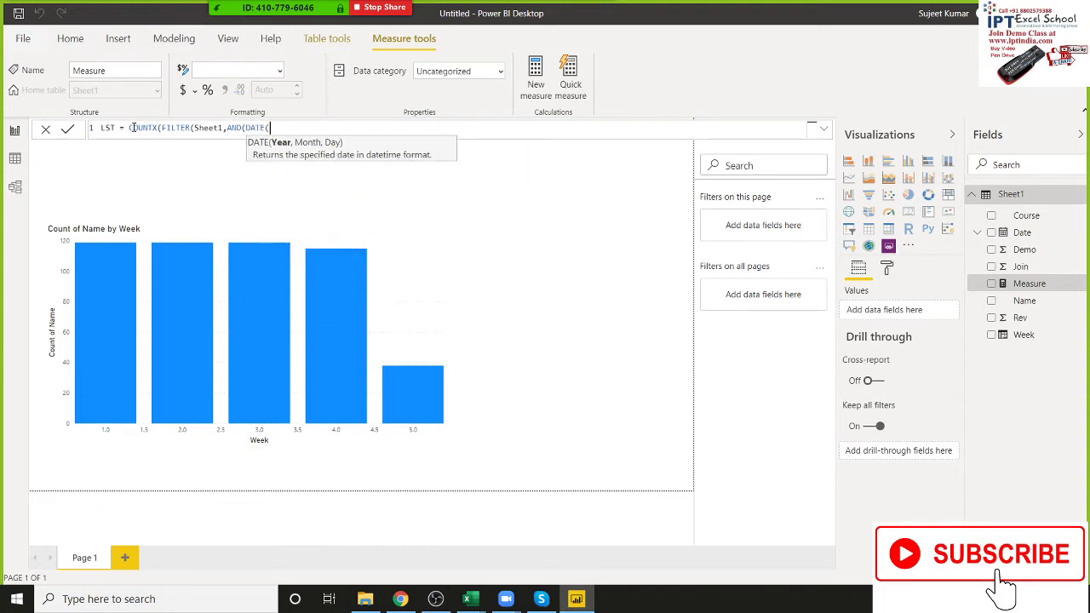
{"action": "key", "text": "BackSpace"}
{"action": "key", "text": "BackSpace"}
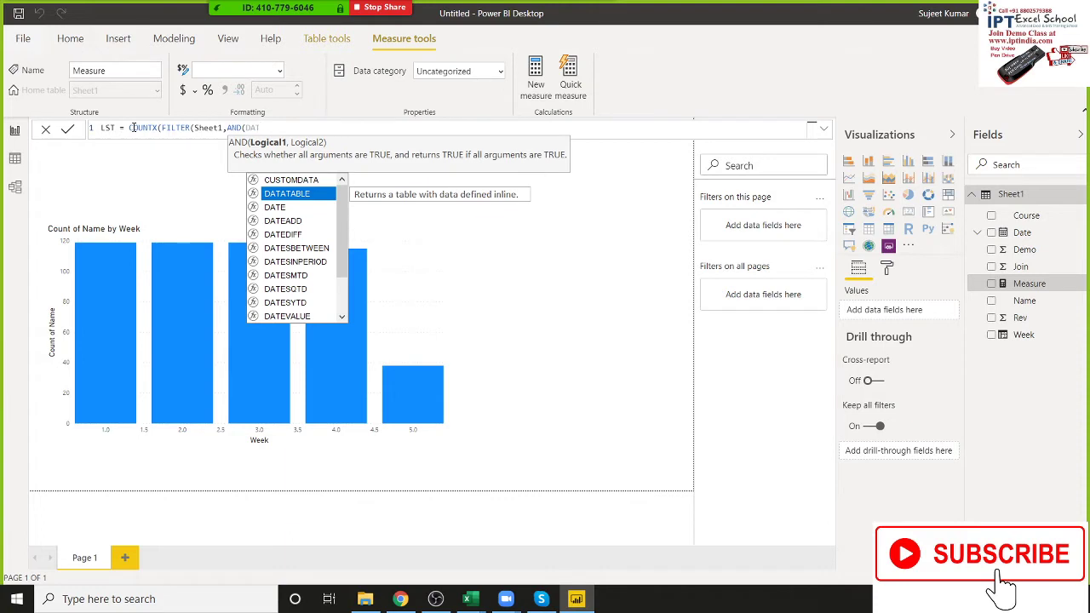
{"action": "key", "text": "BackSpace"}
{"action": "key", "text": "BackSpace"}
{"action": "key", "text": "BackSpace"}
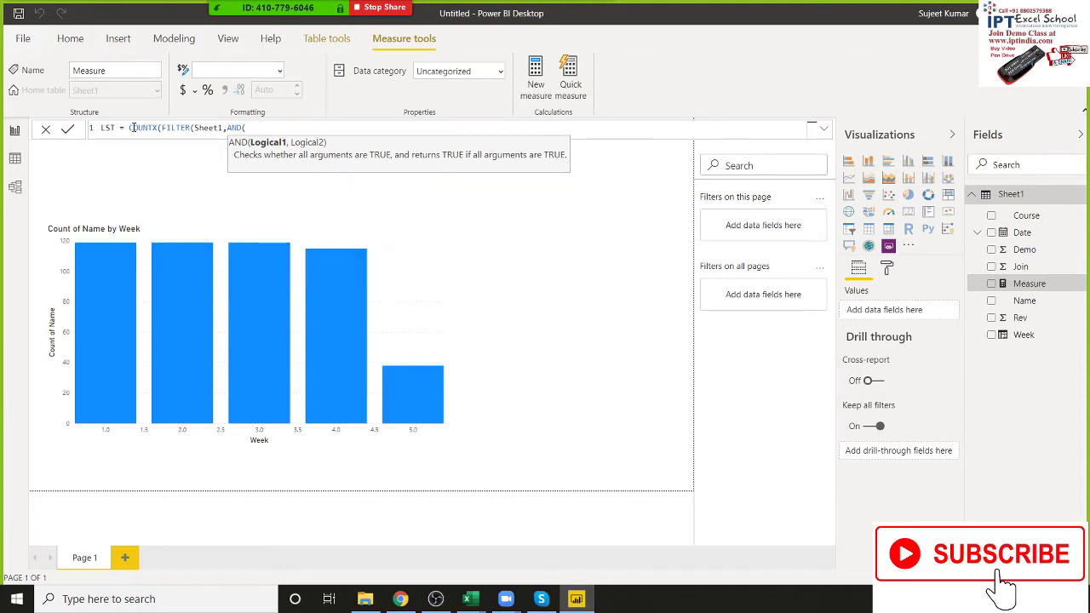
{"action": "type", "text": "sh"}
{"action": "key", "text": "Down"}
{"action": "key", "text": "Down"}
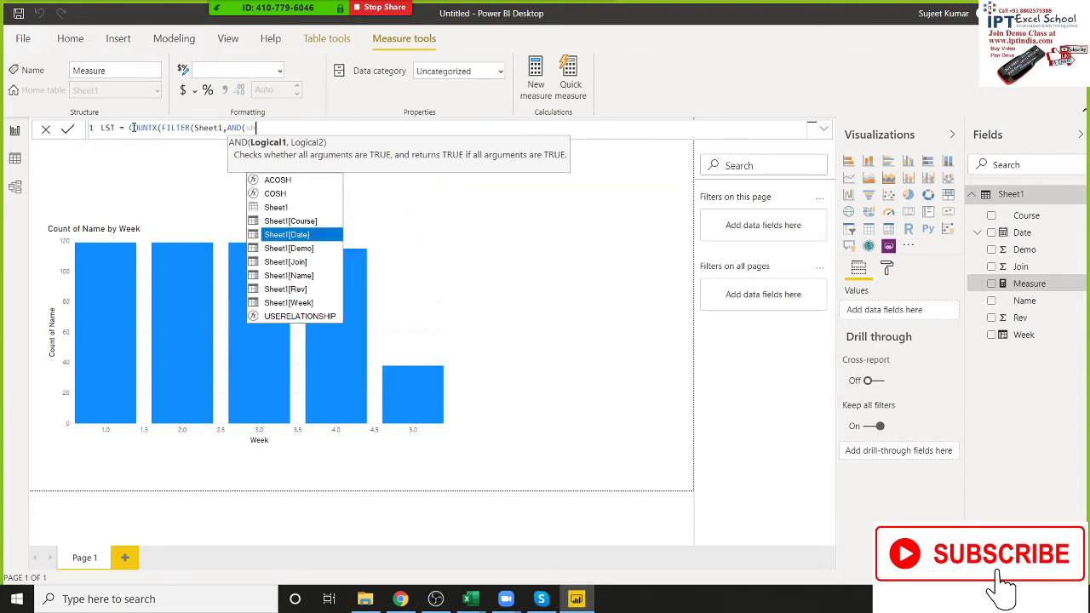
{"action": "key", "text": "Down"}
{"action": "key", "text": "Down"}
{"action": "key", "text": "Down"}
{"action": "key", "text": "Up"}
{"action": "key", "text": "Up"}
{"action": "key", "text": "Up"}
{"action": "key", "text": "Tab"}
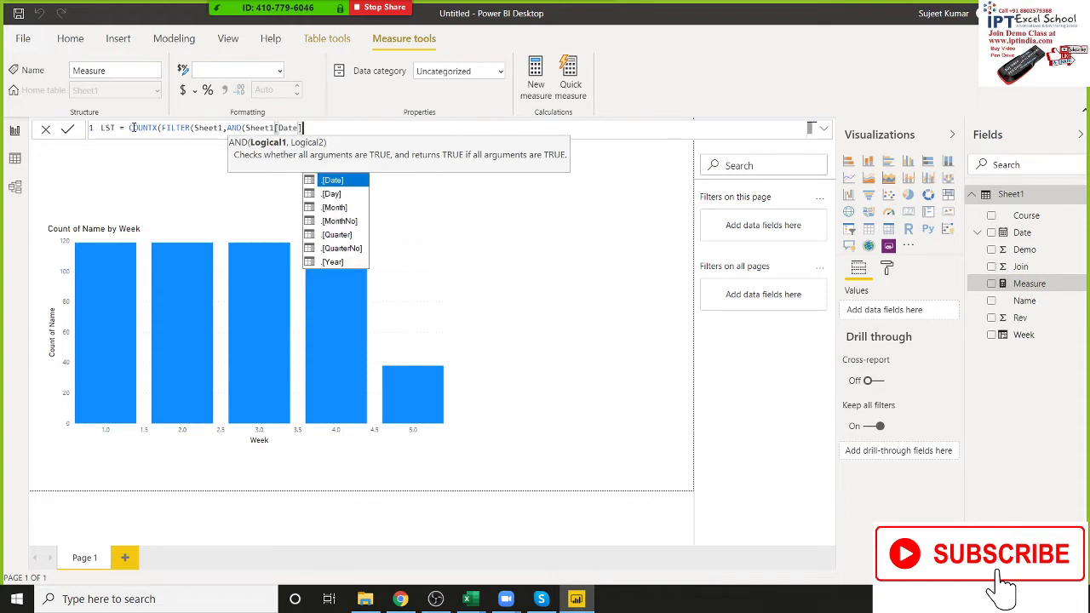
{"action": "type", "text": "="}
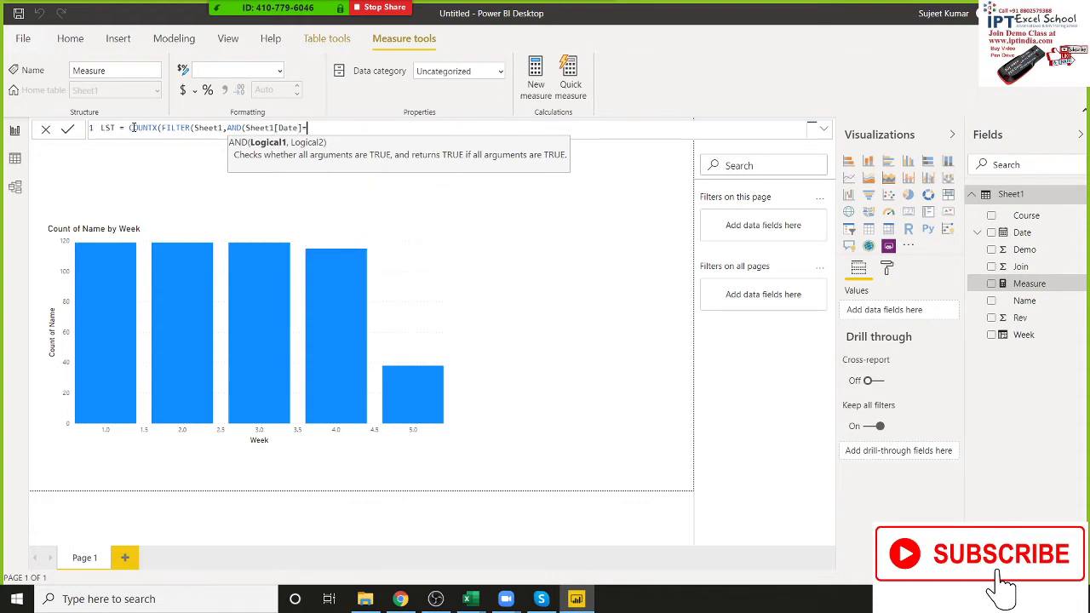
{"action": "type", "text": "max"}
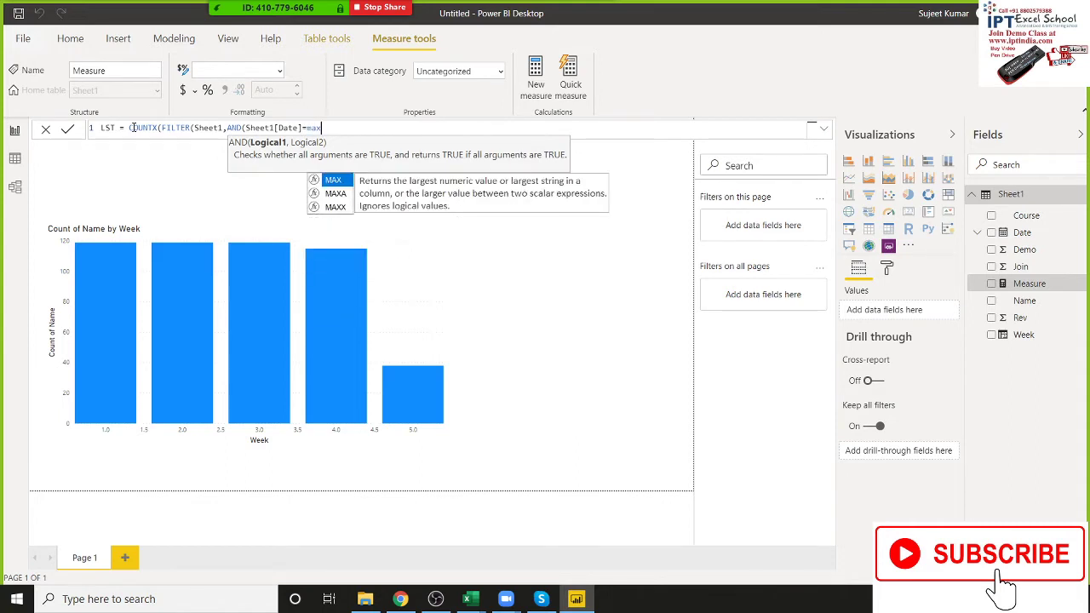
{"action": "key", "text": "Tab"}
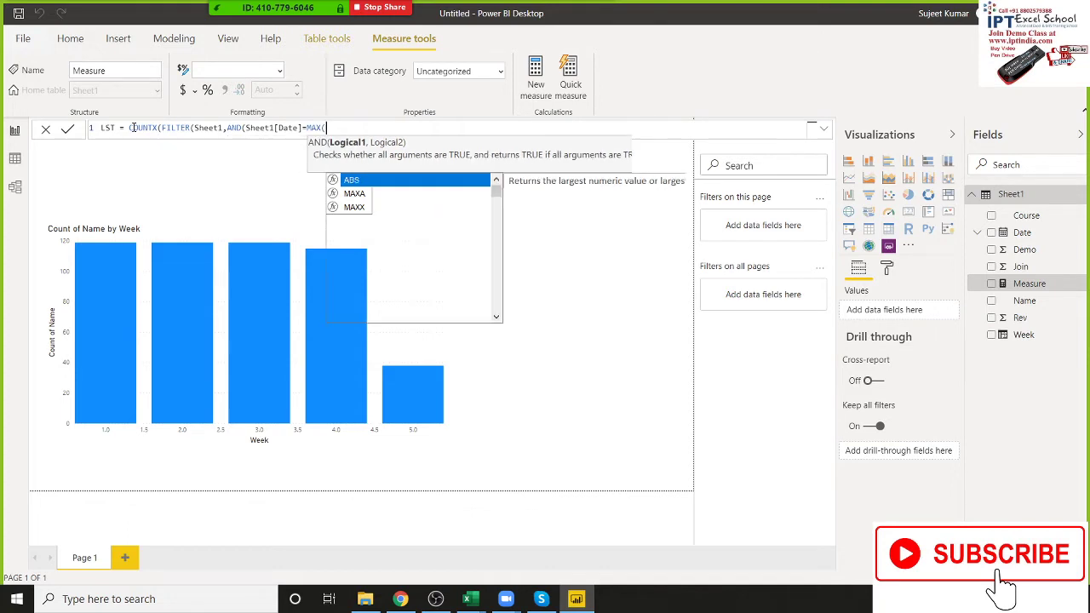
{"action": "type", "text": "sh"}
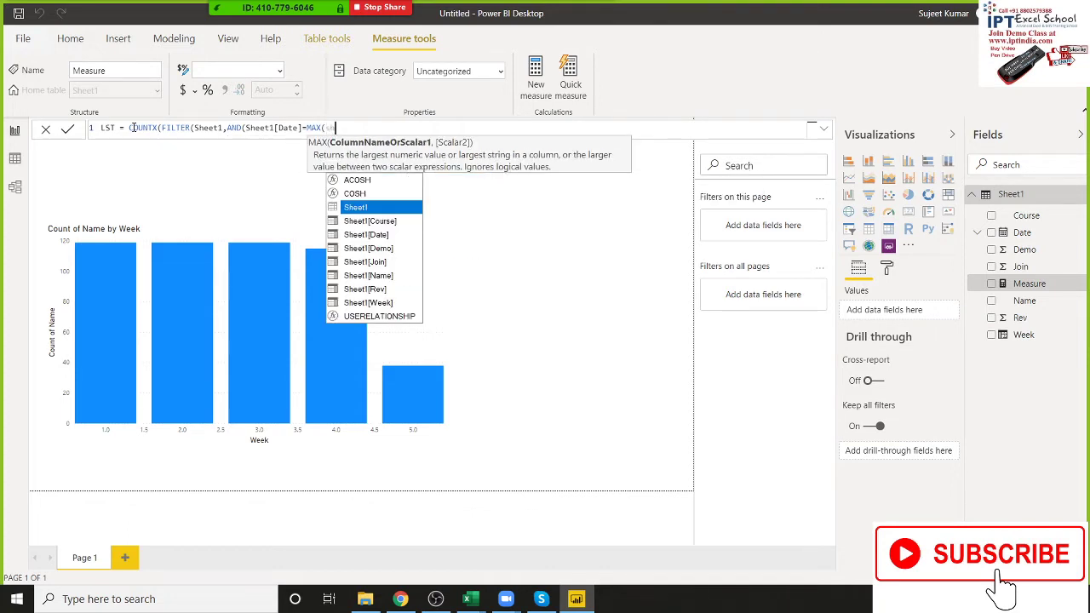
{"action": "key", "text": "Down"}
{"action": "key", "text": "Down"}
{"action": "key", "text": "Down"}
{"action": "key", "text": "Down"}
{"action": "key", "text": "Up"}
{"action": "key", "text": "Up"}
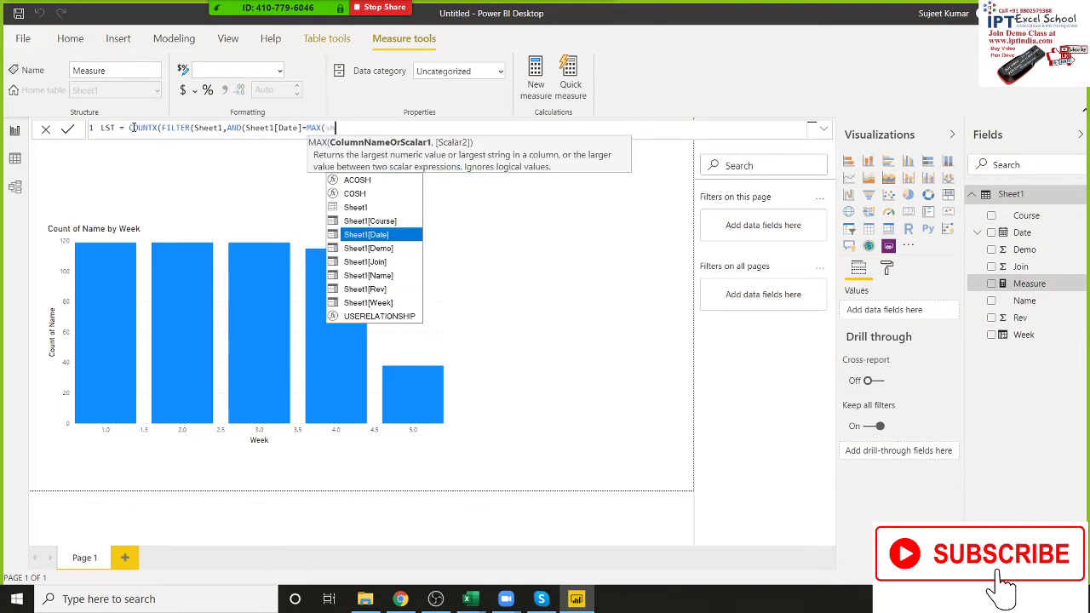
{"action": "key", "text": "Tab"}
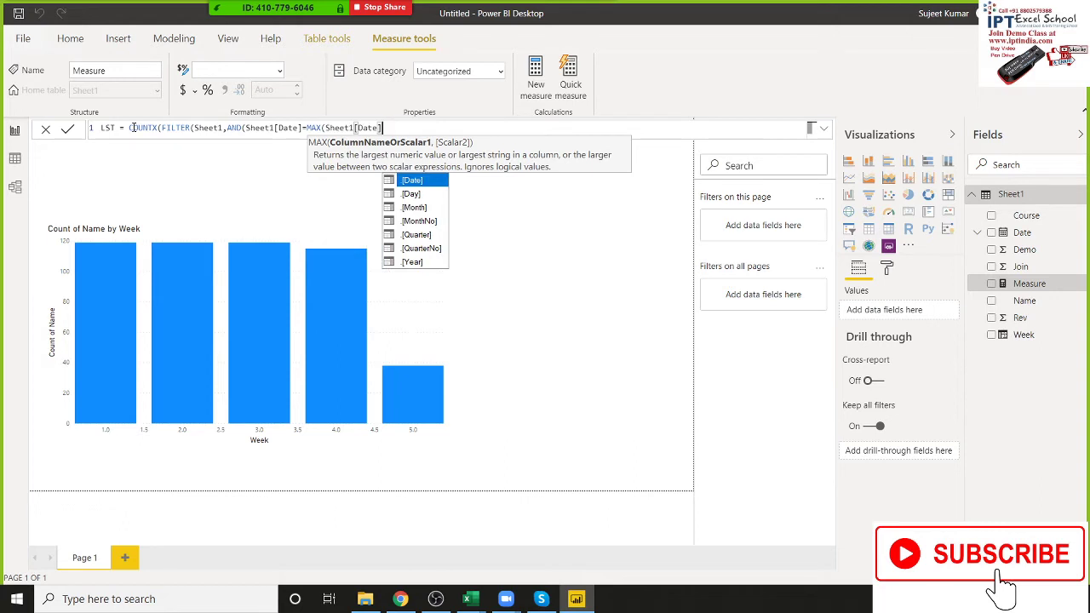
Add the second condition Sheet1[Week]=MAX(Sheet1[Week]).
{"action": "type", "text": ")"}
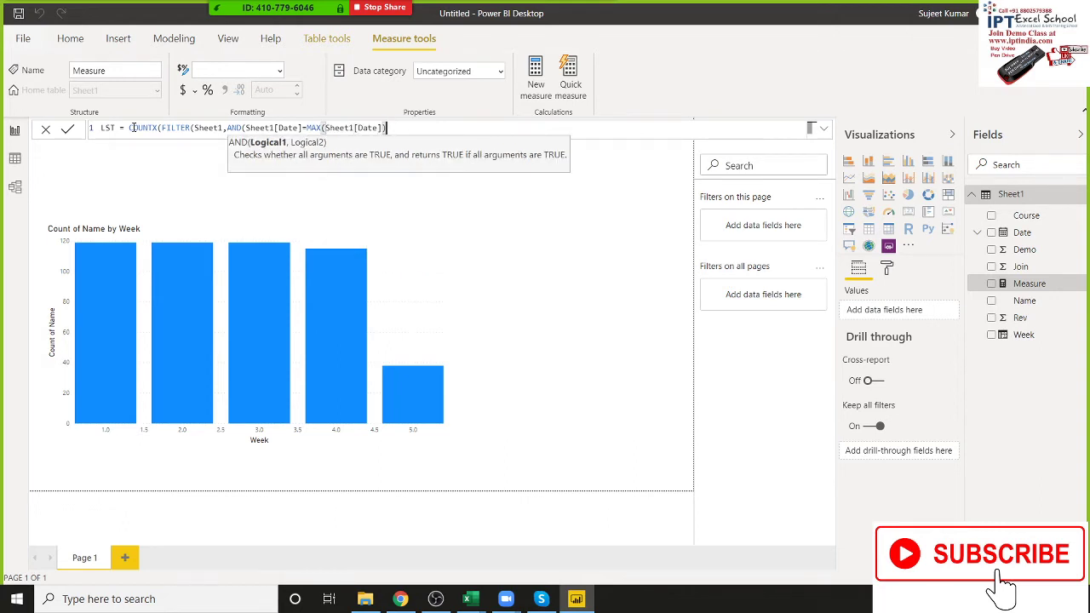
{"action": "type", "text": ","}
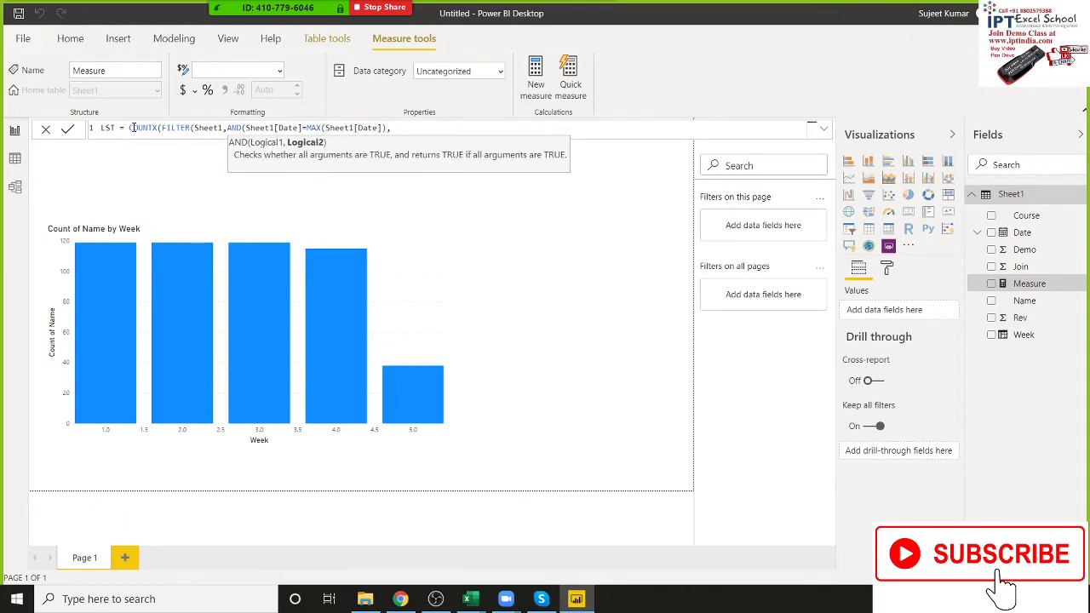
{"action": "type", "text": "wee"}
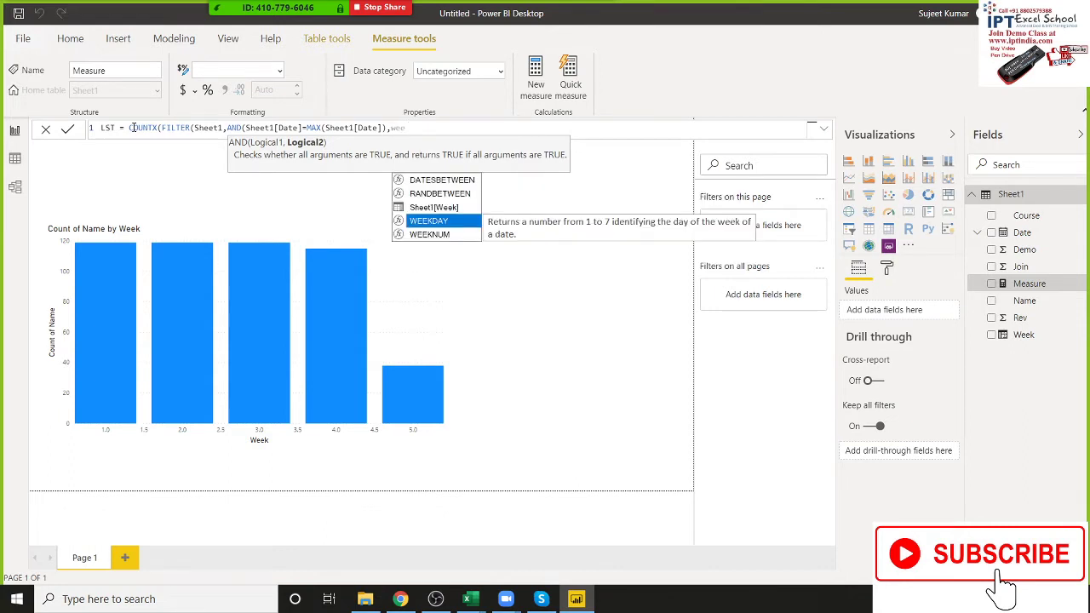
{"action": "key", "text": "Up"}
{"action": "key", "text": "Tab"}
{"action": "type", "text": "="}
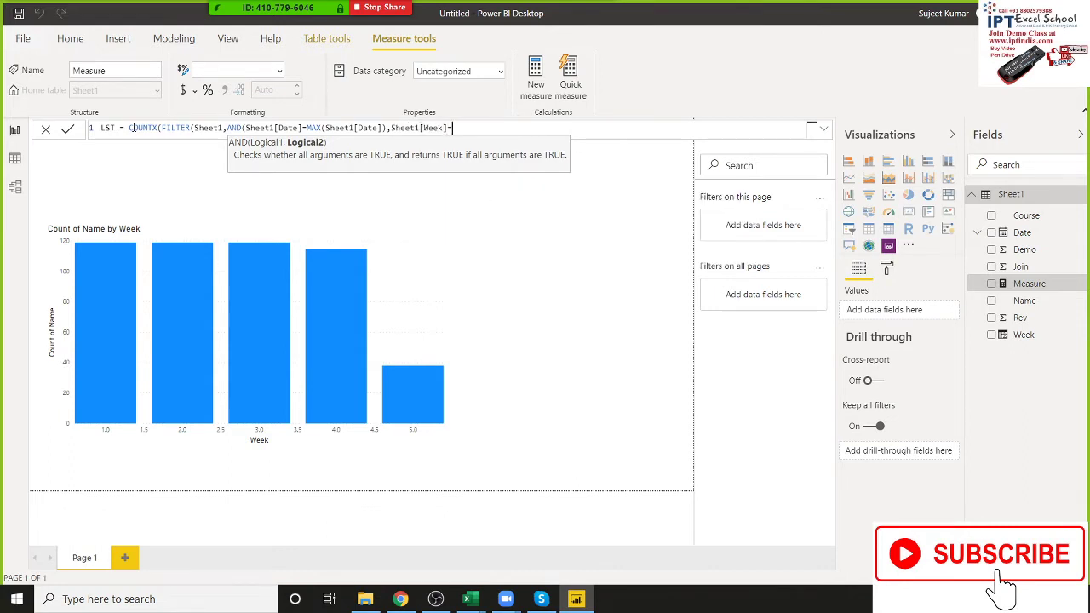
{"action": "type", "text": "m"}
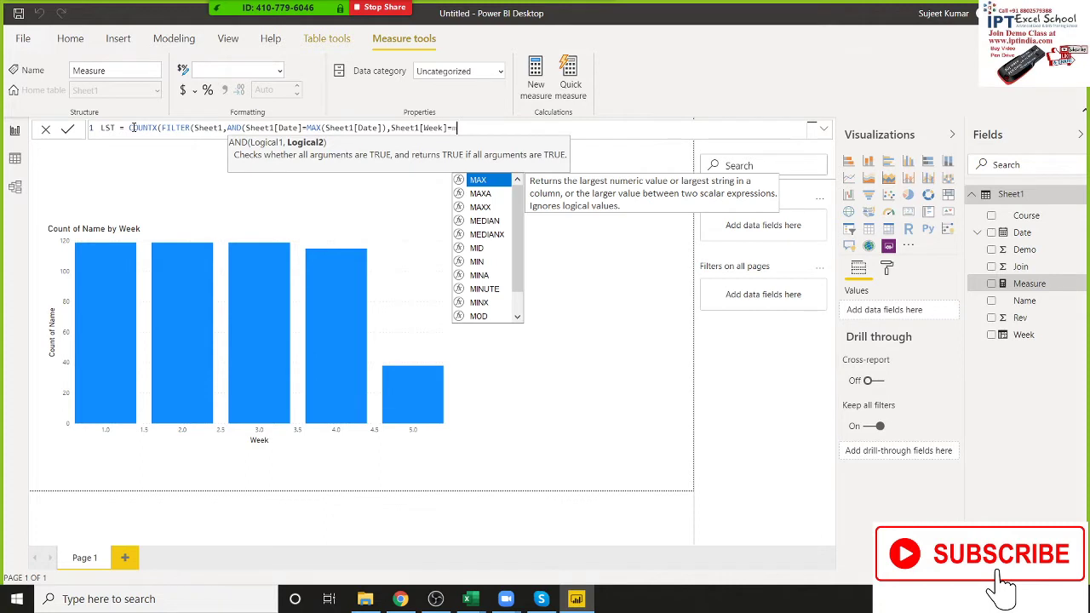
{"action": "key", "text": "Tab"}
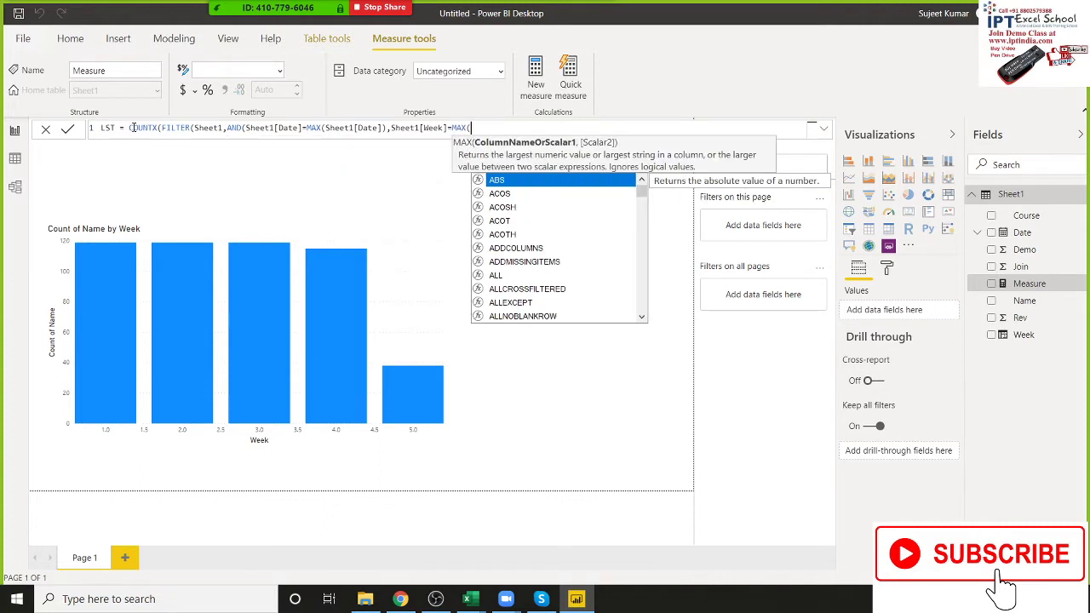
{"action": "type", "text": "wee"}
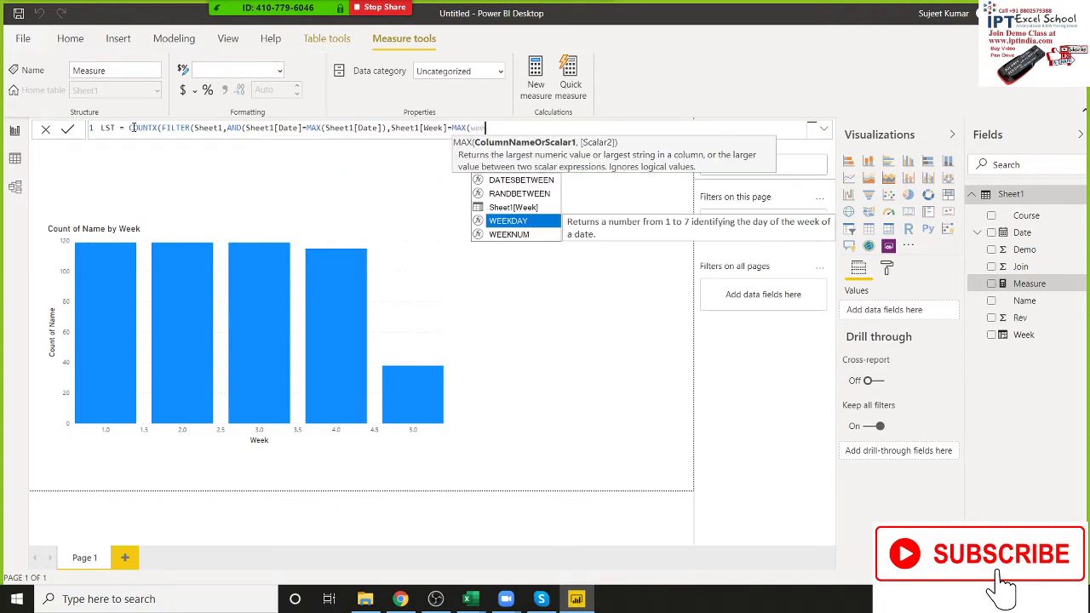
{"action": "key", "text": "Up"}
{"action": "key", "text": "Tab"}
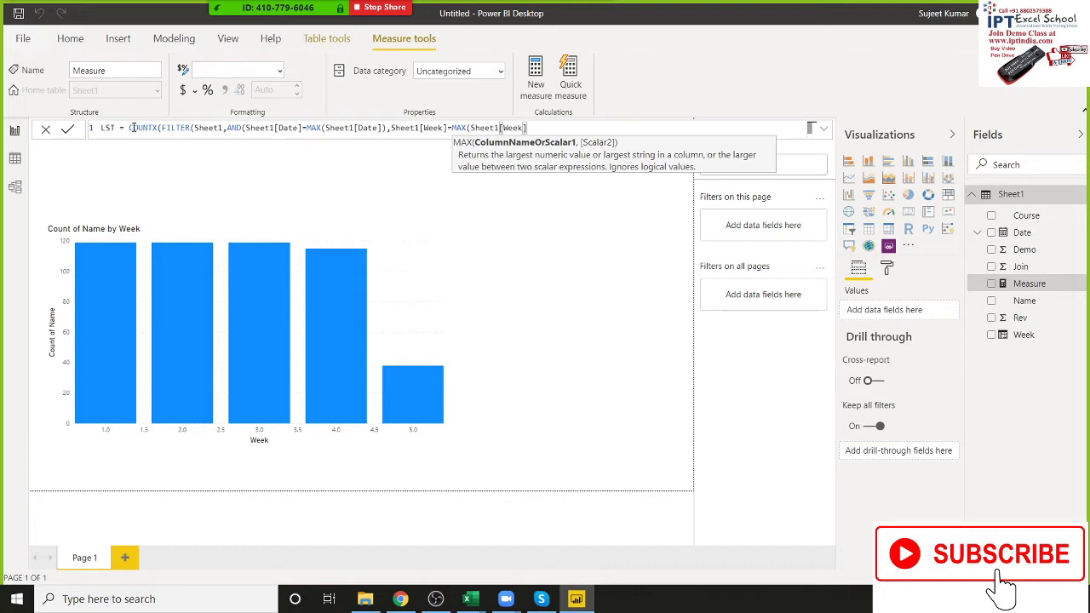
Close the FILTER, count Sheet1[Name] as the expression, and commit the LST measure.
{"action": "type", "text": ")"}
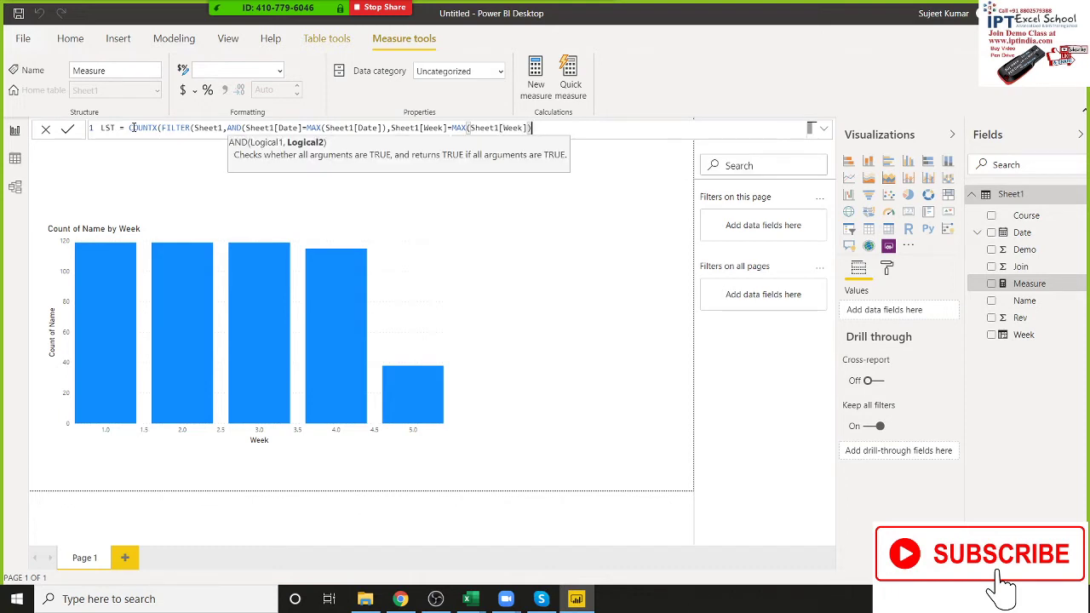
{"action": "type", "text": ")"}
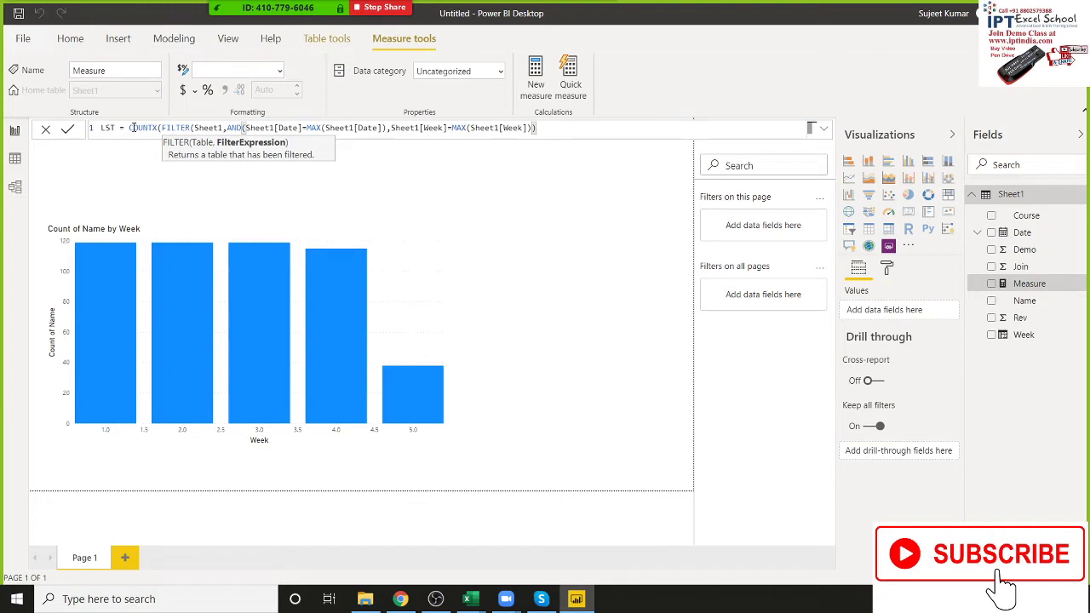
{"action": "type", "text": ","}
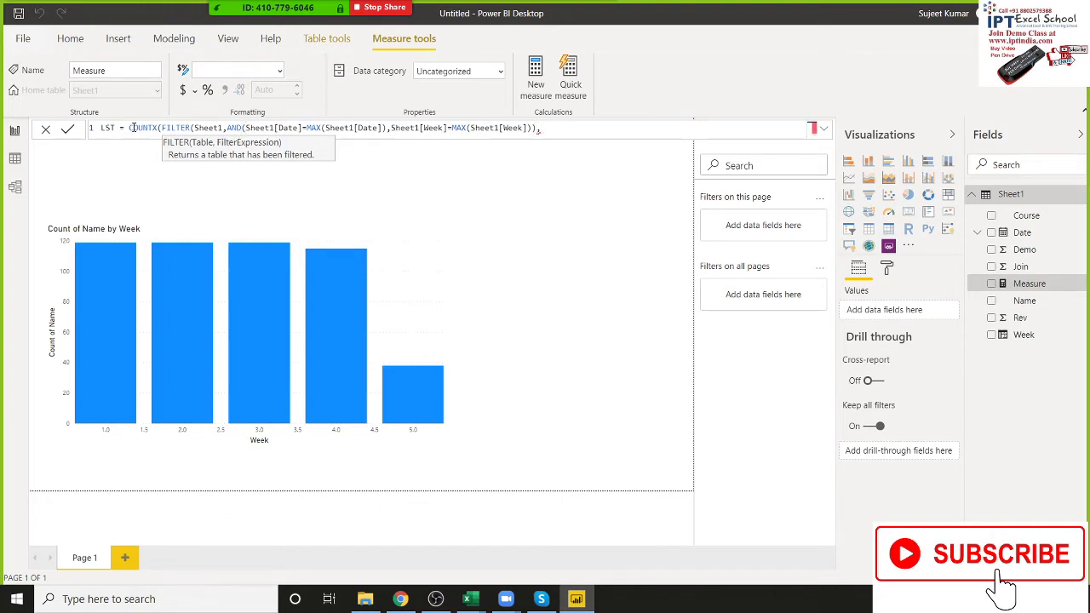
{"action": "key", "text": "BackSpace"}
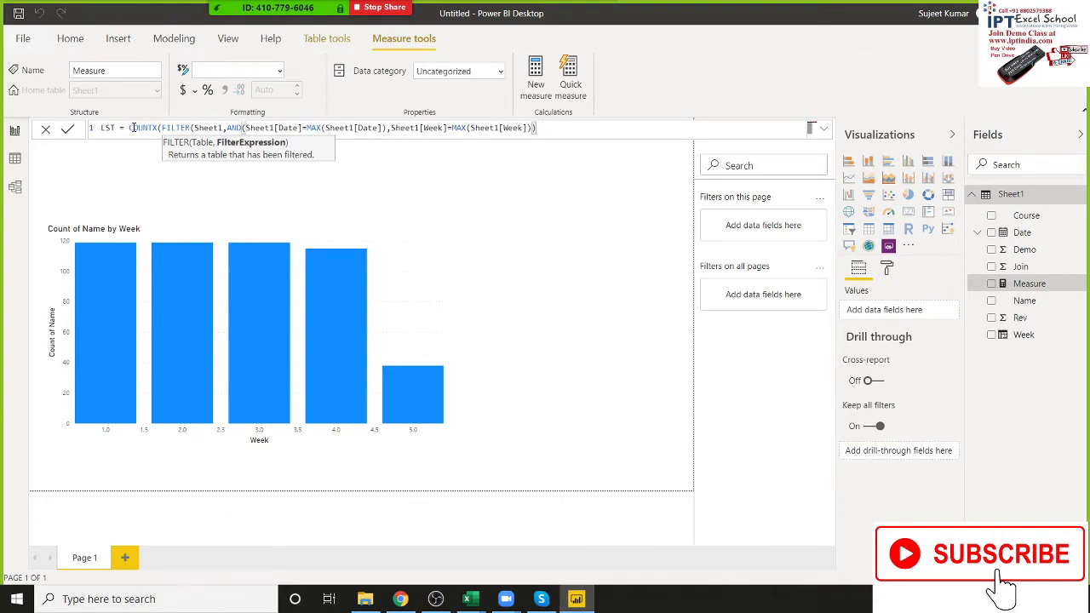
{"action": "type", "text": ")"}
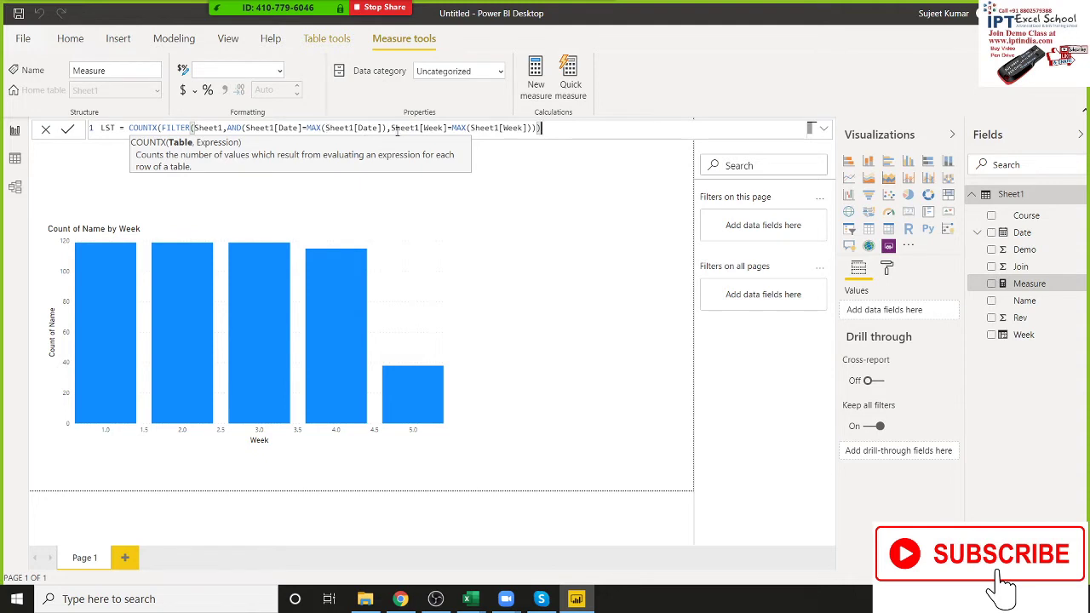
{"action": "type", "text": ","}
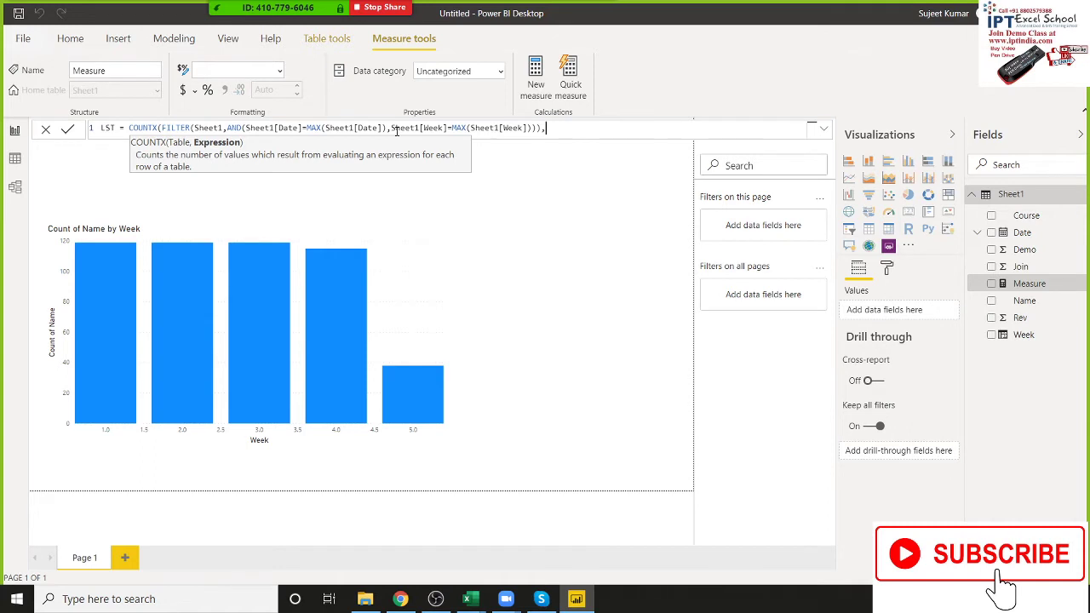
{"action": "type", "text": "na"}
{"action": "key", "text": "Down"}
{"action": "key", "text": "Down"}
{"action": "key", "text": "Down"}
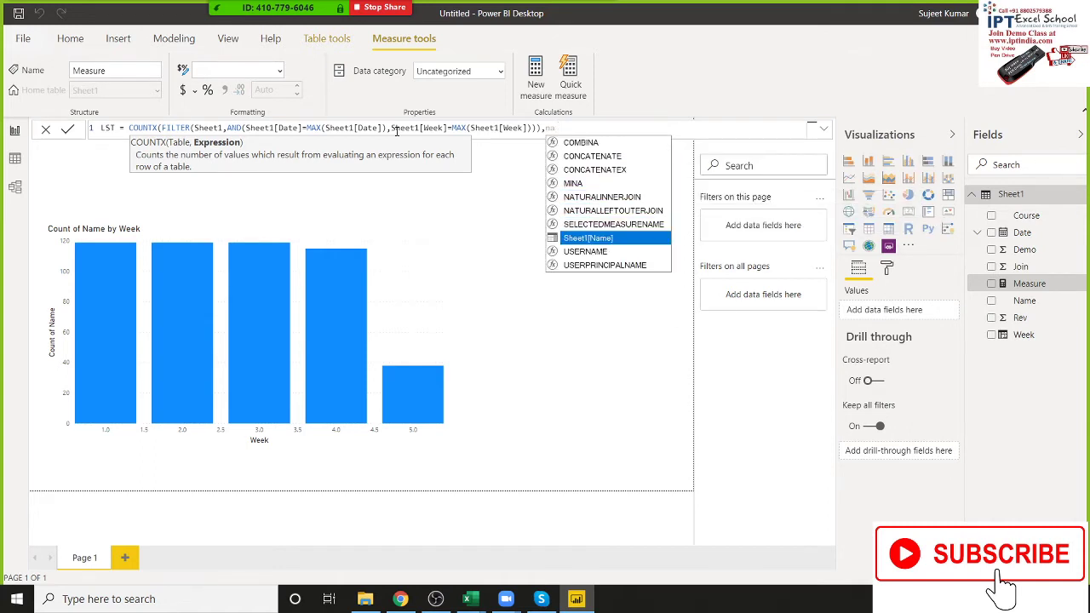
{"action": "key", "text": "Tab"}
{"action": "type", "text": ")"}
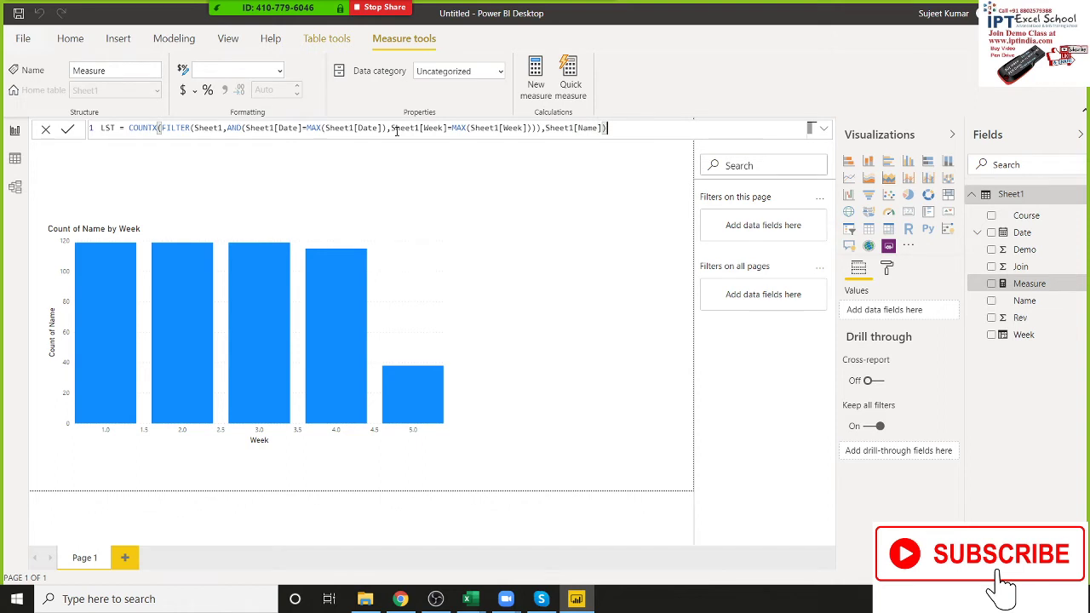
{"action": "key", "text": "Return"}
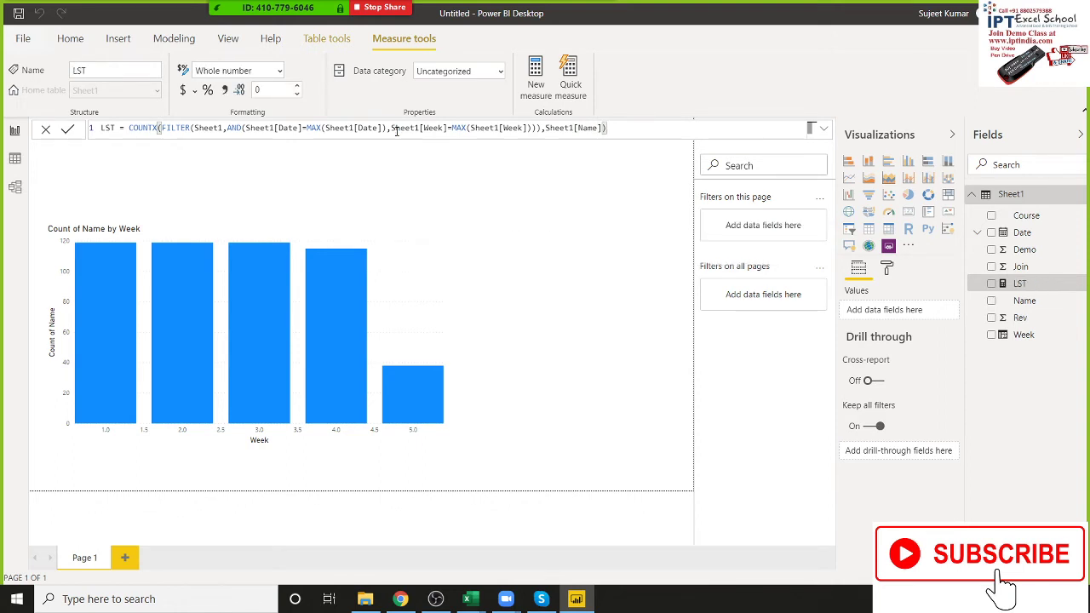
Insert an empty visual on the page and drop the LST measure into it.
{"action": "left_click", "coordinate": [978, 329]}
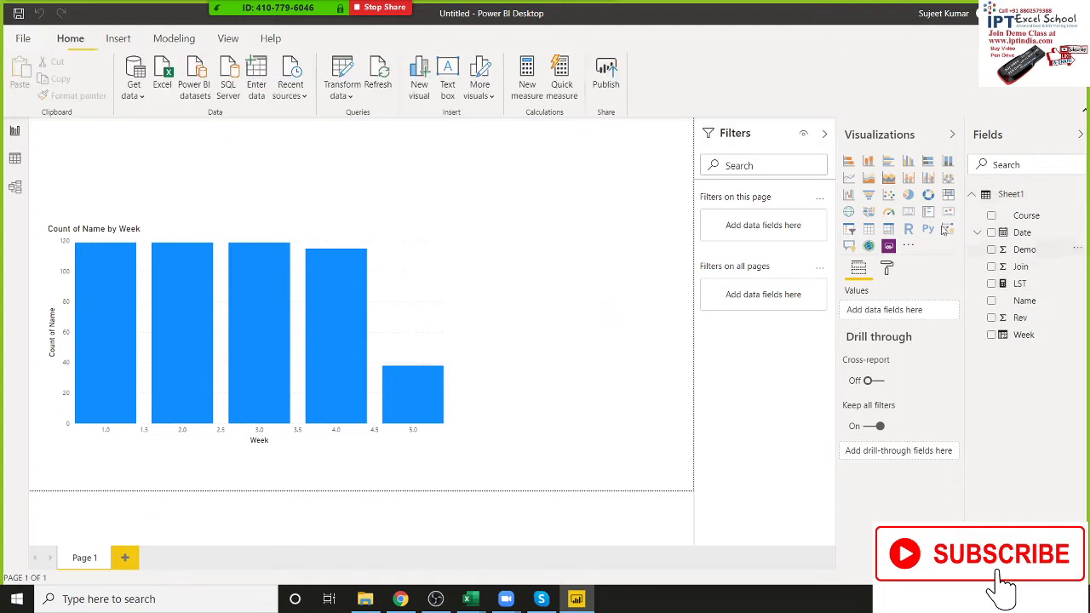
{"action": "left_click", "coordinate": [908, 213]}
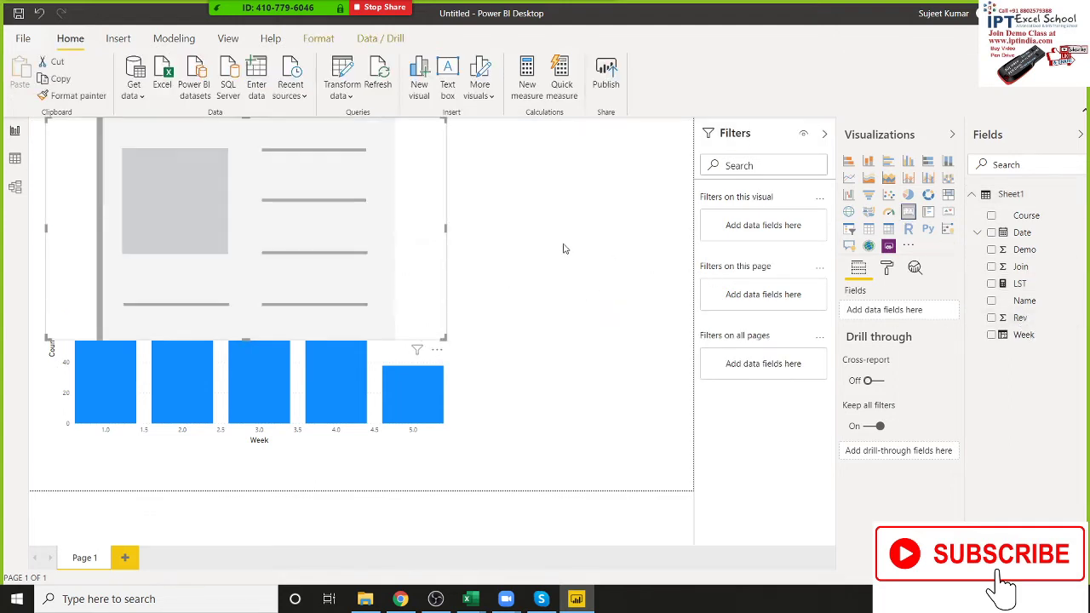
{"action": "left_click_drag", "start_coordinate": [387, 206], "coordinate": [645, 224]}
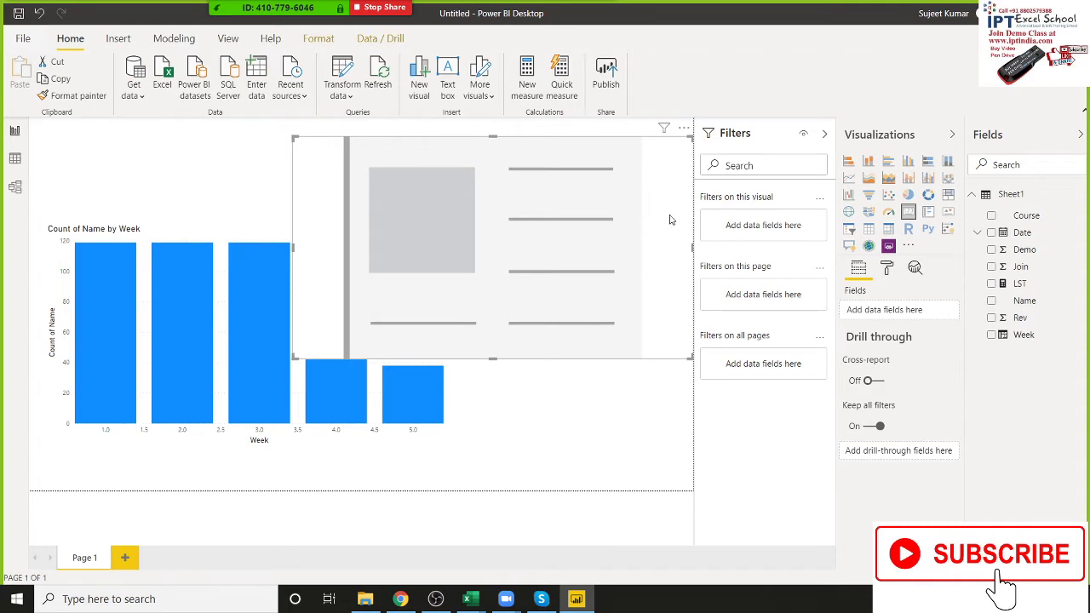
{"action": "key", "text": "Delete"}
{"action": "left_click", "coordinate": [908, 213]}
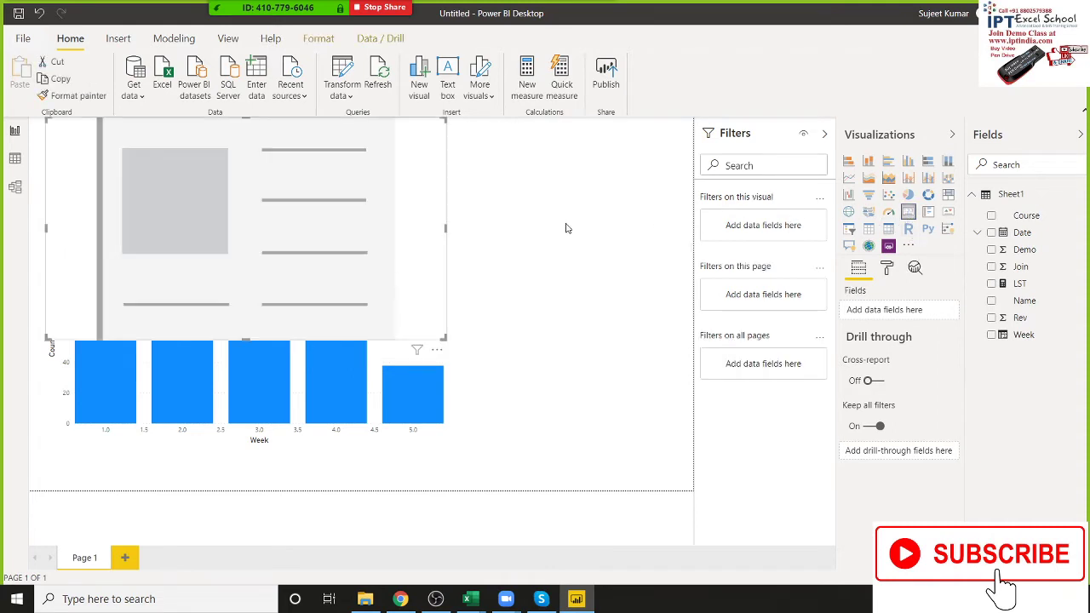
{"action": "left_click_drag", "start_coordinate": [381, 201], "coordinate": [628, 215]}
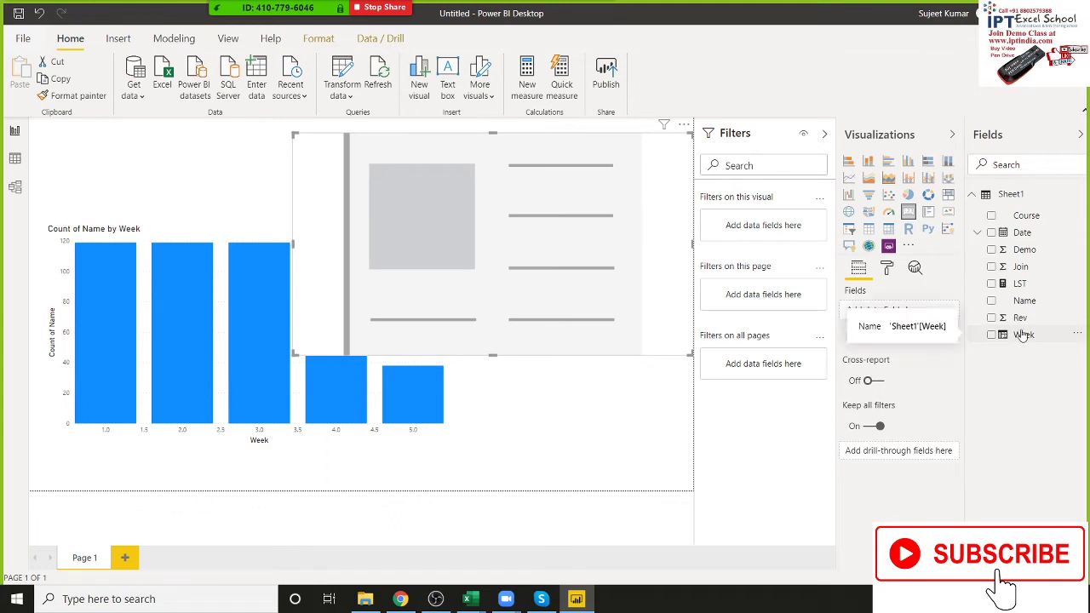
{"action": "left_click_drag", "start_coordinate": [1020, 284], "coordinate": [475, 264]}
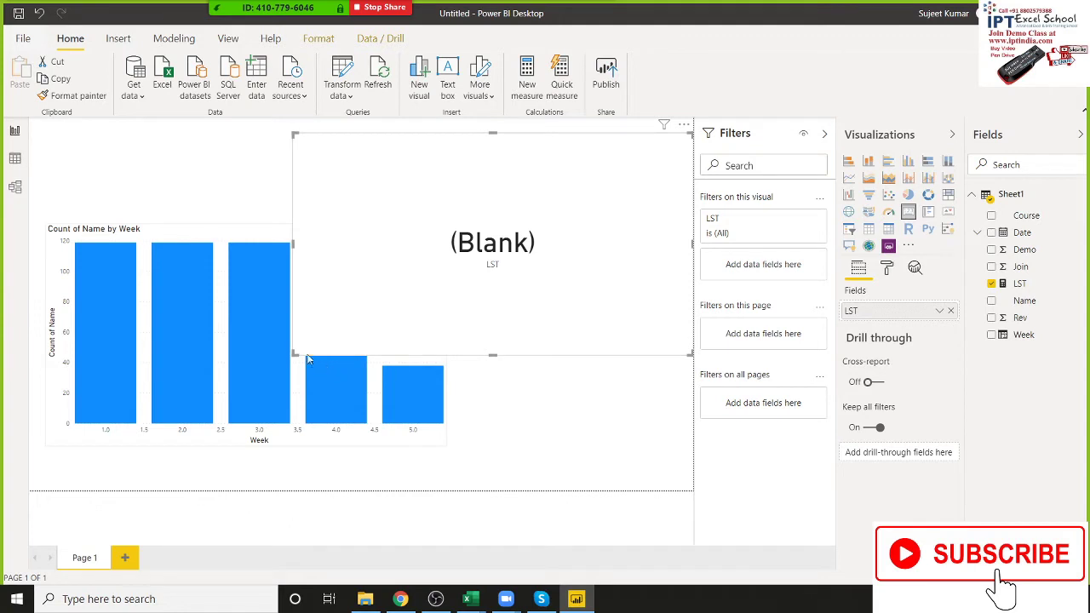
Shrink the LST card, move it to the top right, and open LST's formula.
{"action": "left_click_drag", "start_coordinate": [294, 354], "coordinate": [508, 275]}
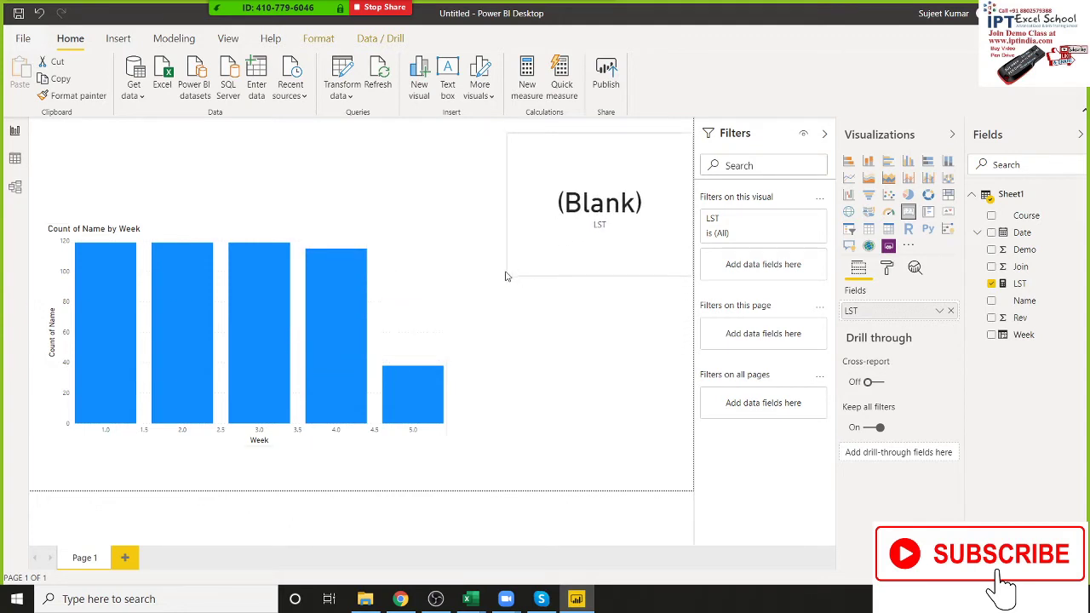
{"action": "left_click", "coordinate": [631, 266]}
{"action": "left_click_drag", "start_coordinate": [643, 259], "coordinate": [665, 208]}
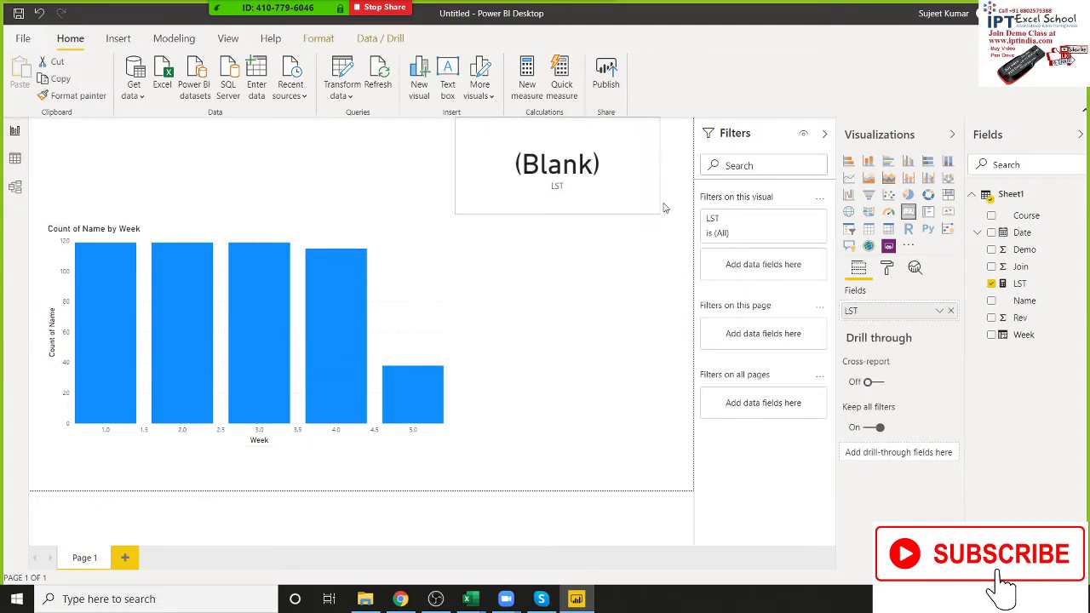
{"action": "left_click_drag", "start_coordinate": [596, 195], "coordinate": [618, 204]}
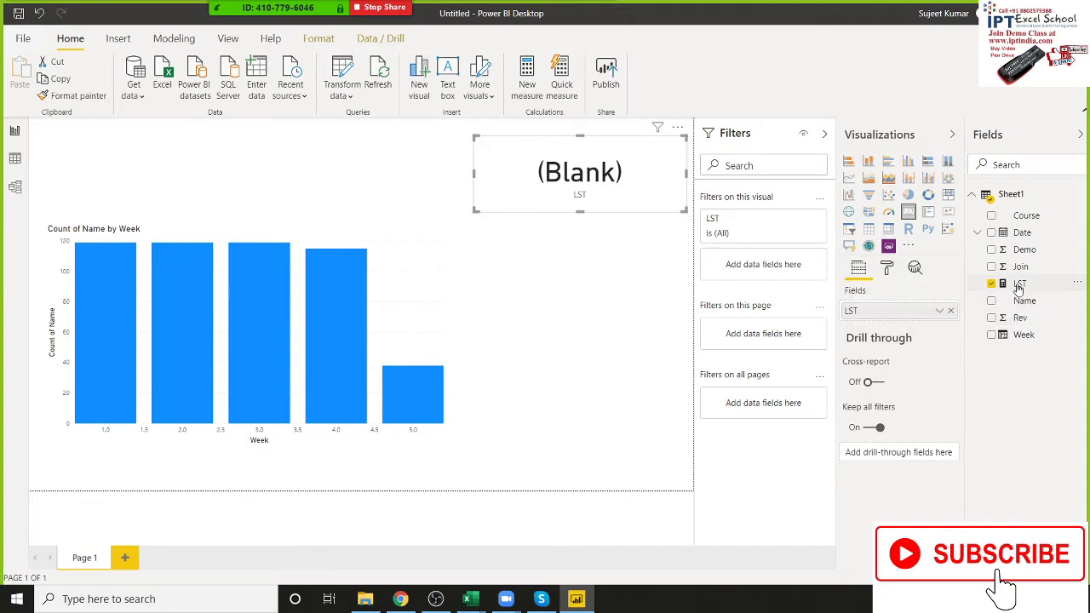
{"action": "left_click", "coordinate": [1020, 286]}
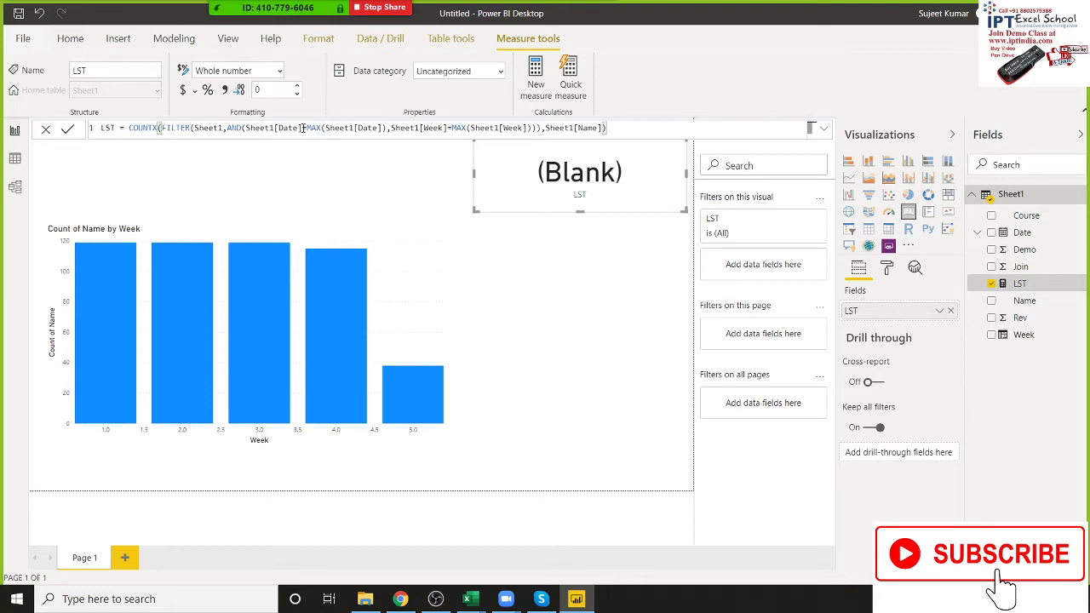
Wrap the first Sheet1[Date] in MONTH() in LST's formula, then delete the (Blank) card.
{"action": "left_click", "coordinate": [304, 128]}
{"action": "left_click", "coordinate": [247, 128]}
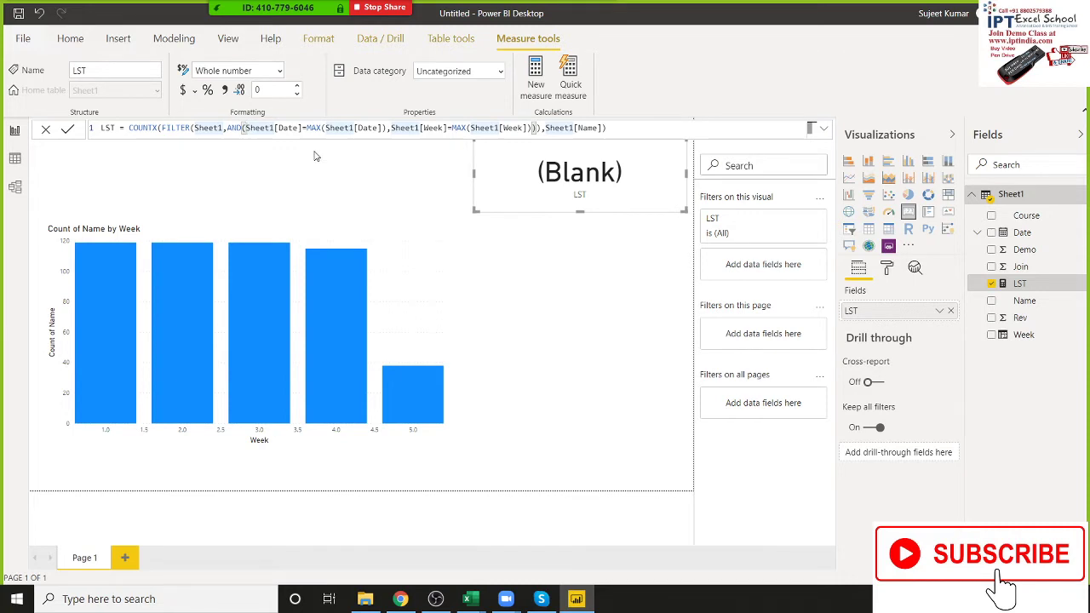
{"action": "type", "text": "mon"}
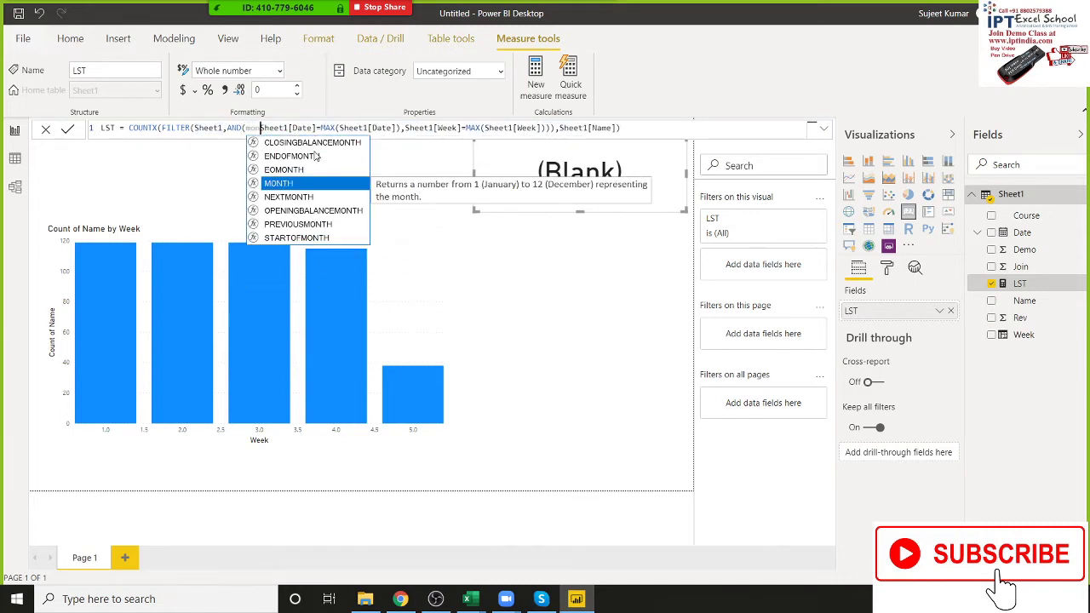
{"action": "key", "text": "Tab"}
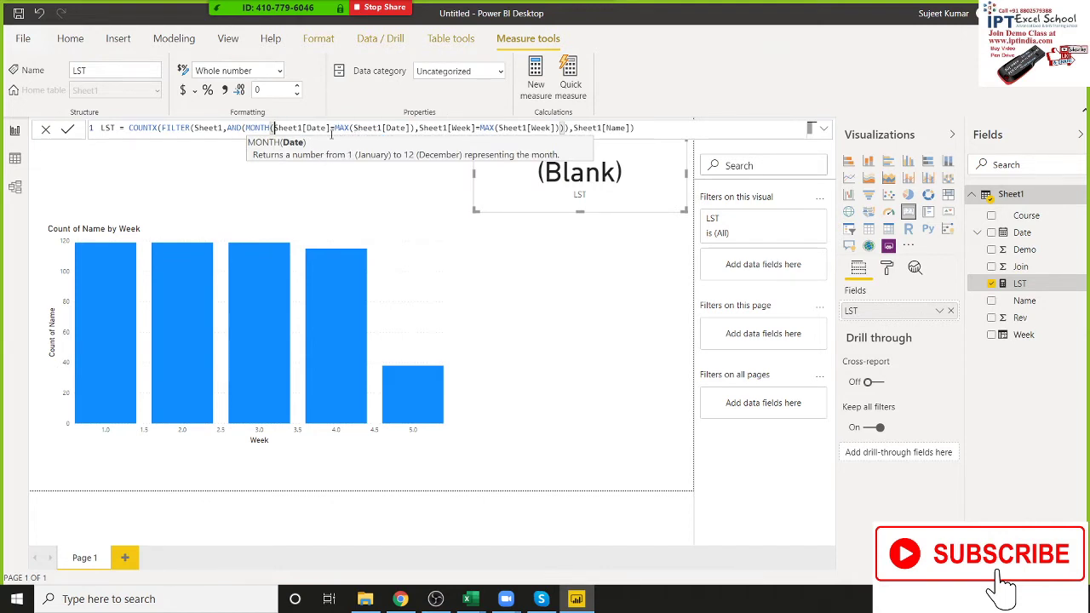
{"action": "left_click", "coordinate": [334, 129]}
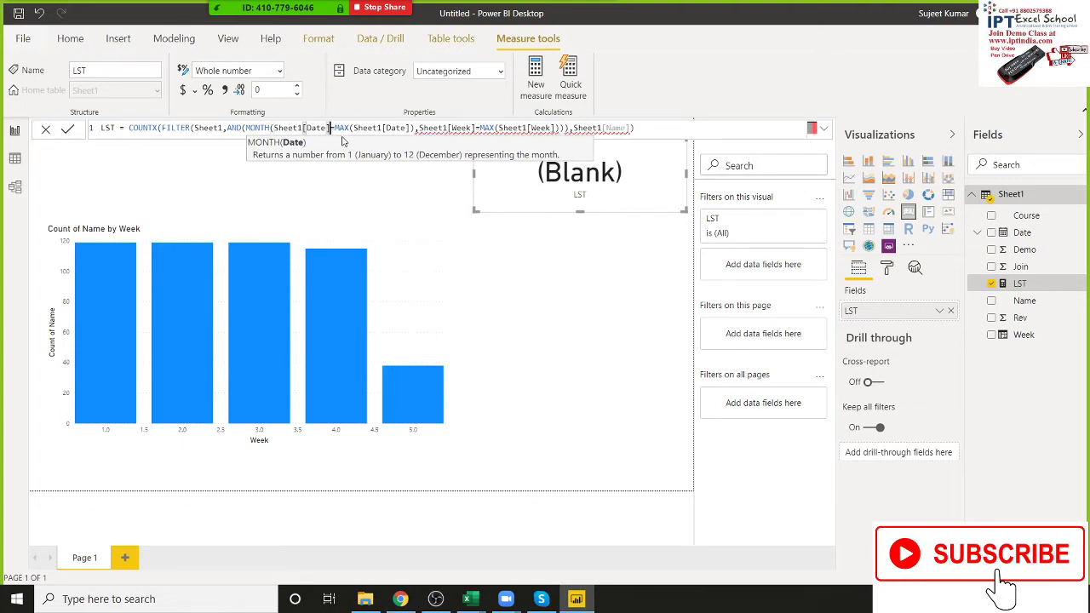
{"action": "type", "text": ")"}
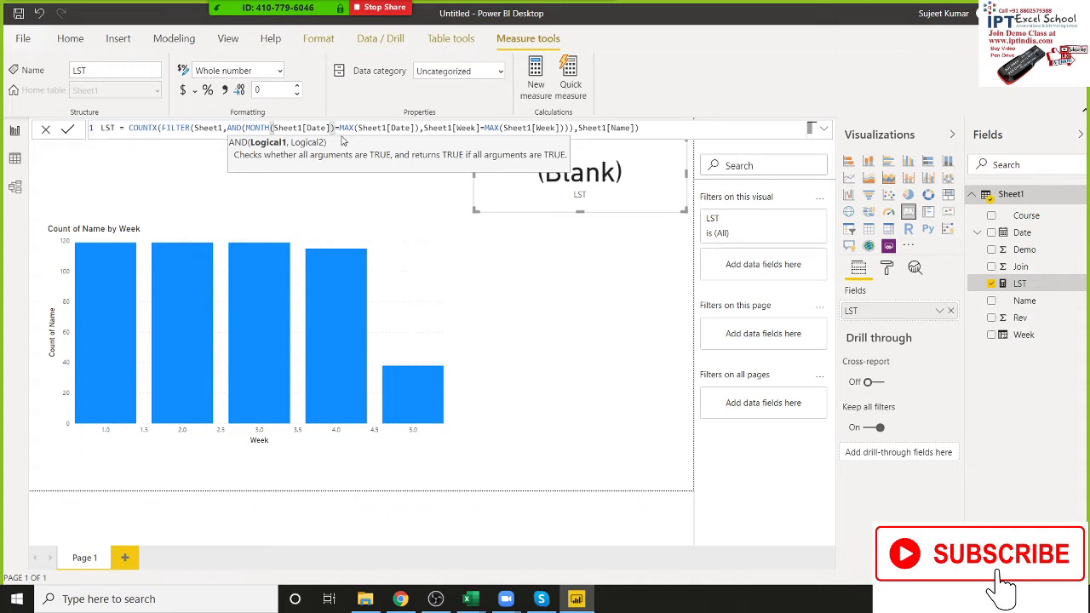
{"action": "left_click", "coordinate": [341, 139]}
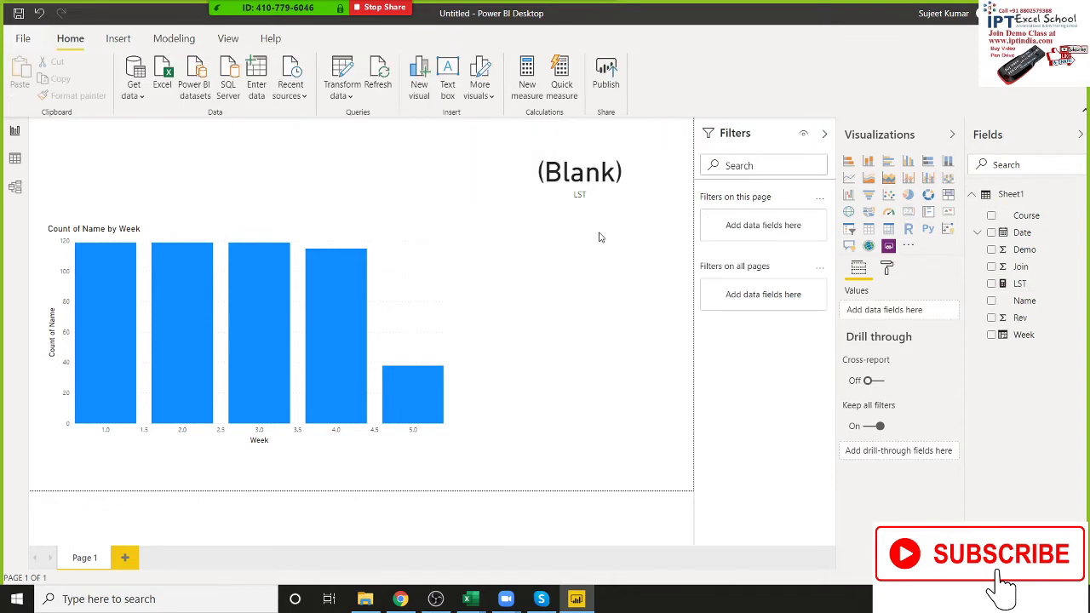
{"action": "left_click", "coordinate": [594, 198]}
{"action": "key", "text": "Delete"}
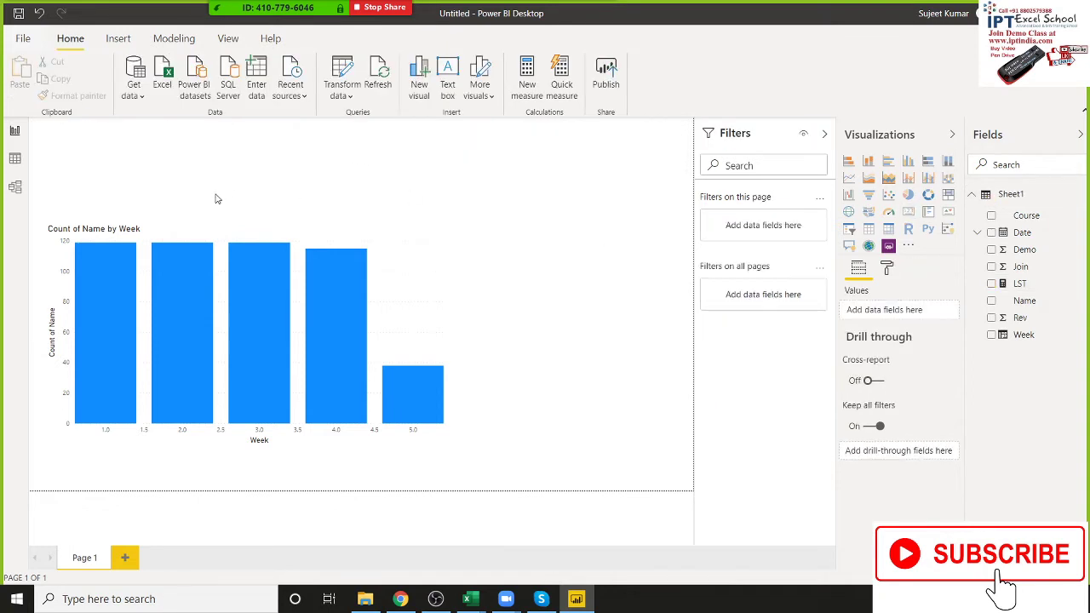
In Data view, create a new Sheet1 measure named Yweek starting with WEEKNUM.
{"action": "left_click", "coordinate": [15, 159]}
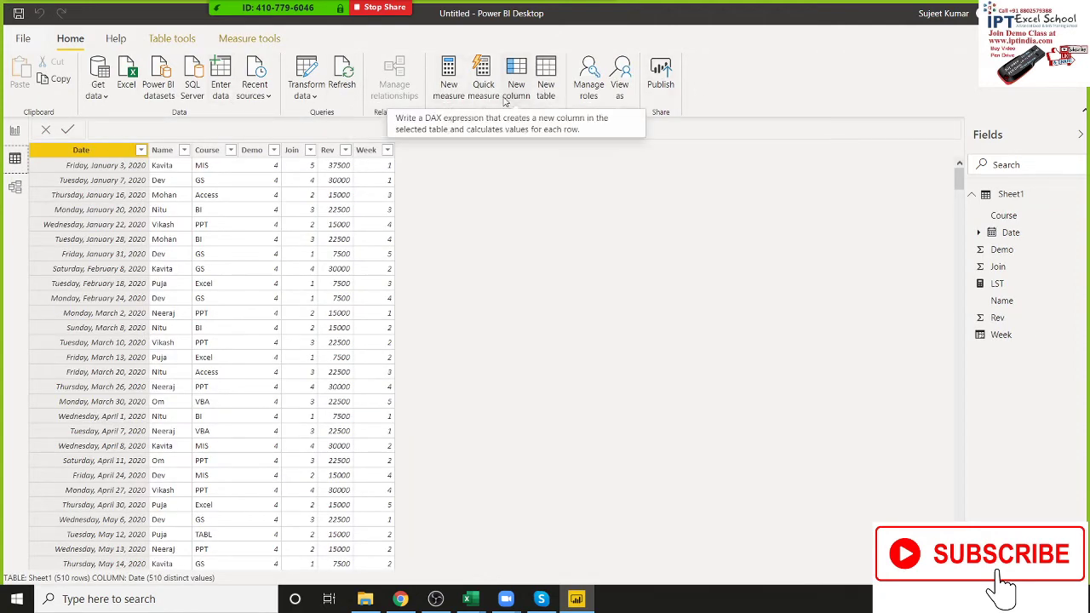
{"action": "left_click", "coordinate": [452, 99]}
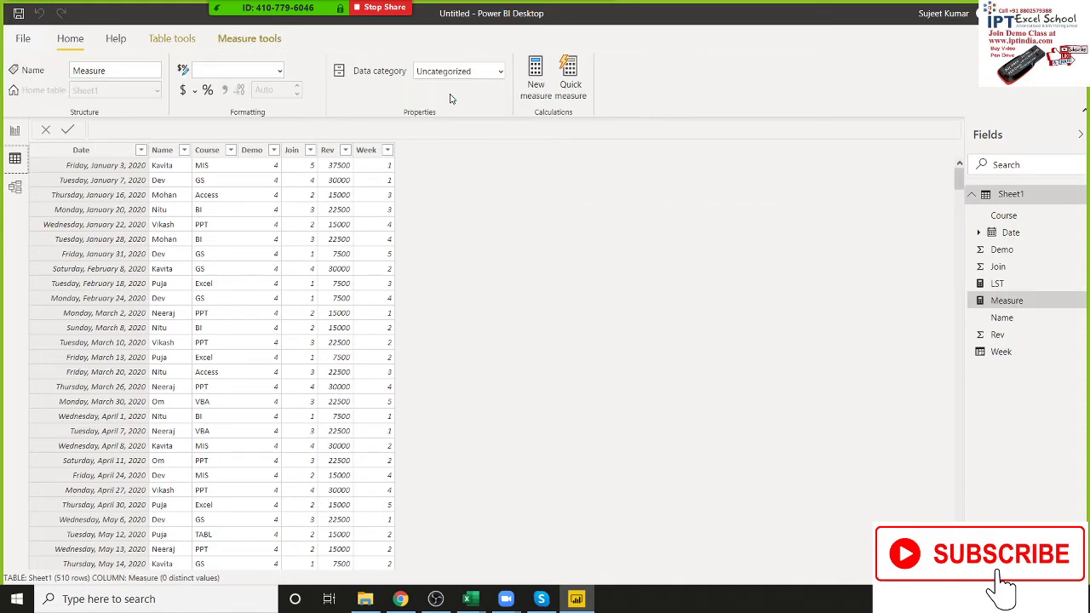
{"action": "double_click", "coordinate": [127, 127]}
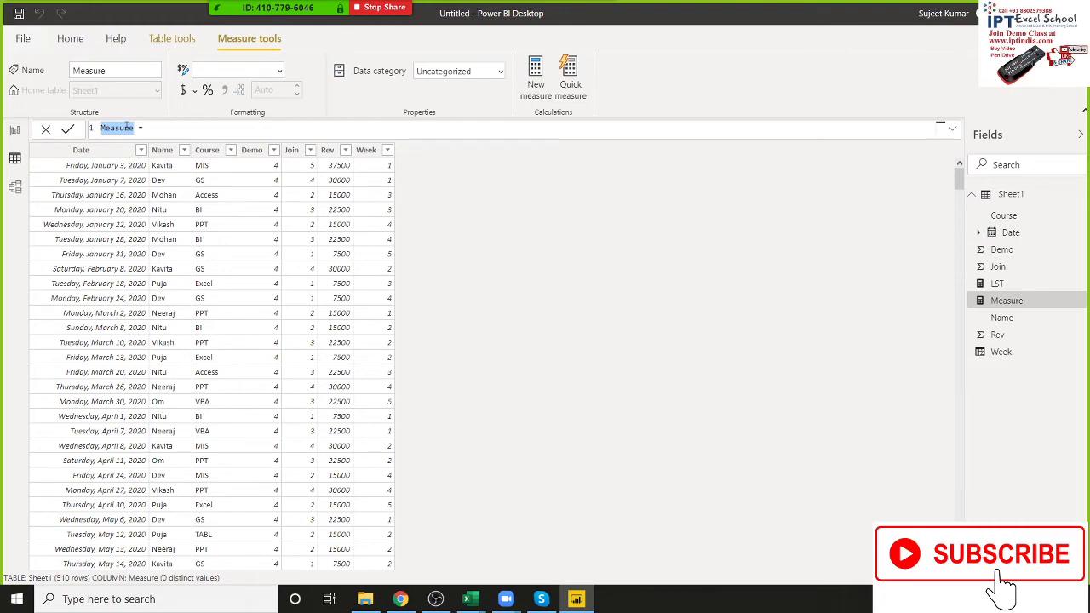
{"action": "type", "text": "U"}
{"action": "key", "text": "BackSpace"}
{"action": "type", "text": "Ywee"}
{"action": "type", "text": "k ="}
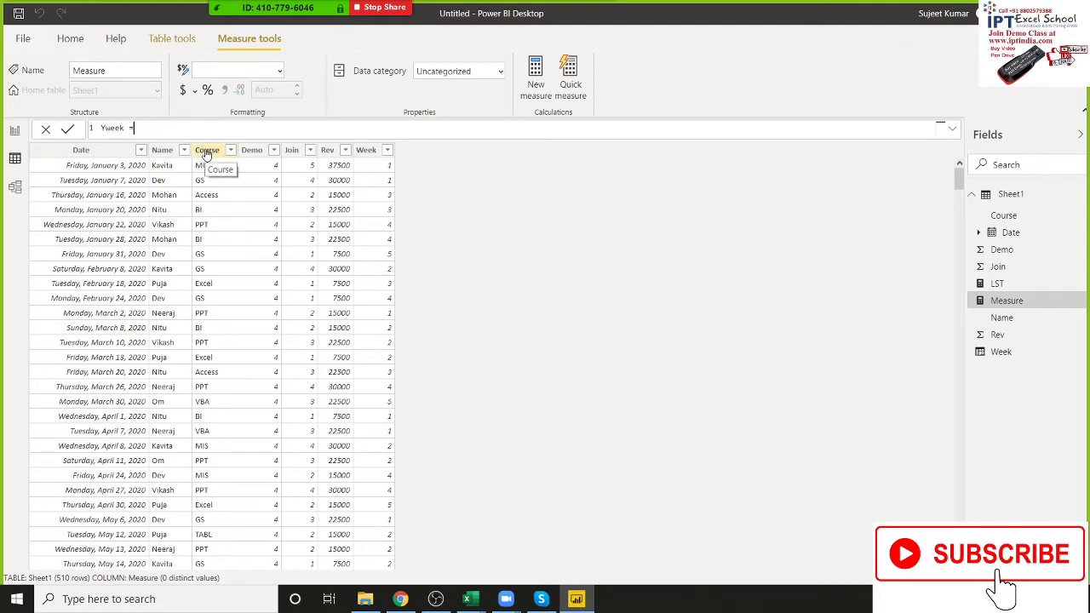
{"action": "type", "text": "wee"}
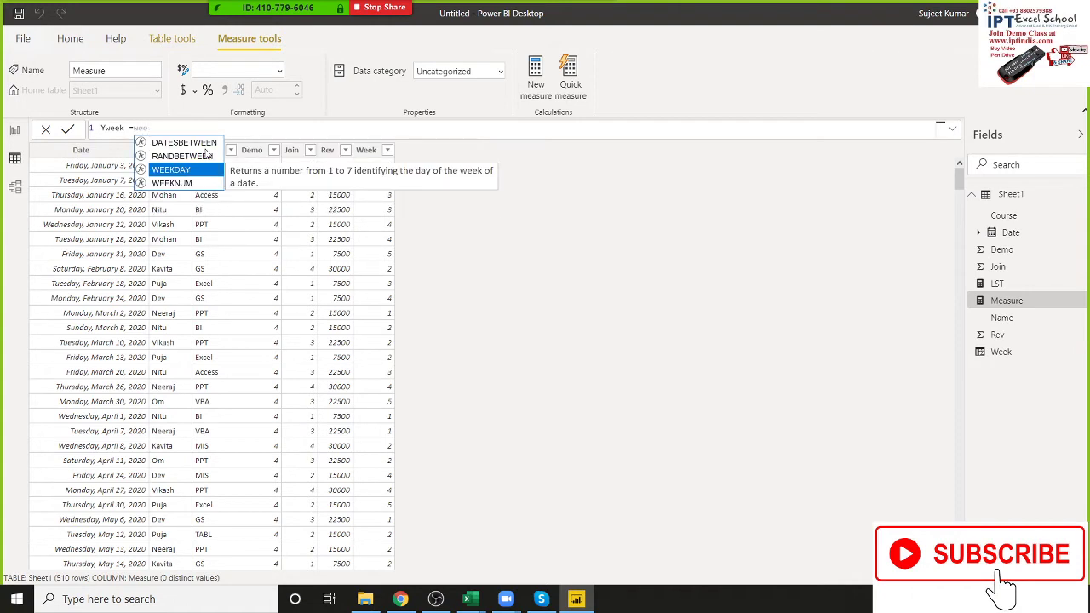
{"action": "key", "text": "Down"}
{"action": "key", "text": "Tab"}
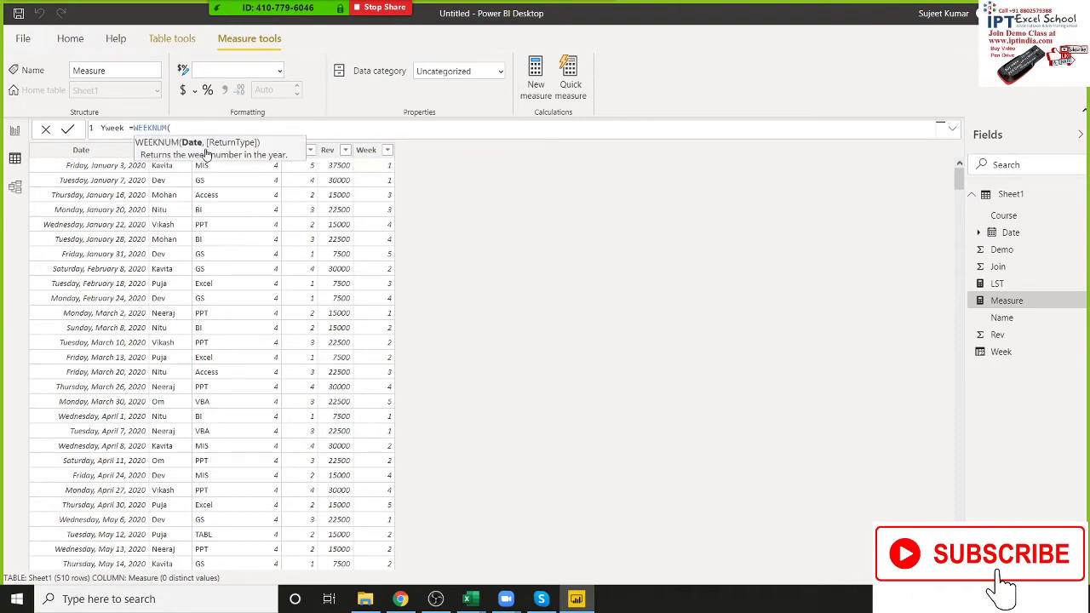
Try argument suggestions for WEEKNUM, removing the mistakenly inserted Sheet1[LST] reference.
{"action": "type", "text": "sh"}
{"action": "key", "text": "Down"}
{"action": "key", "text": "Up"}
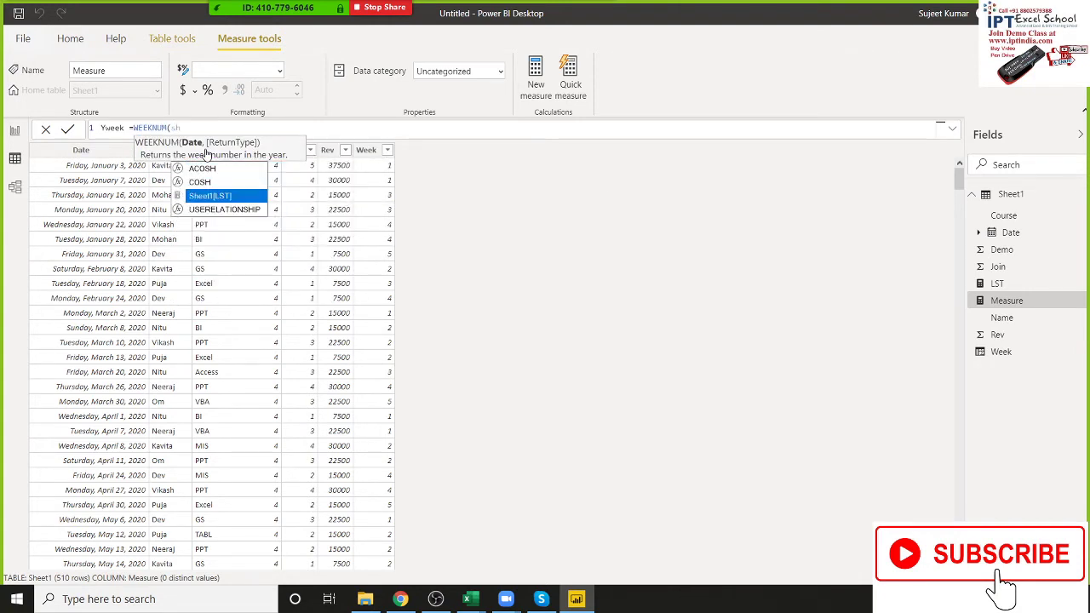
{"action": "key", "text": "Tab"}
{"action": "key", "text": "BackSpace"}
{"action": "key", "text": "BackSpace"}
{"action": "key", "text": "BackSpace"}
{"action": "key", "text": "BackSpace"}
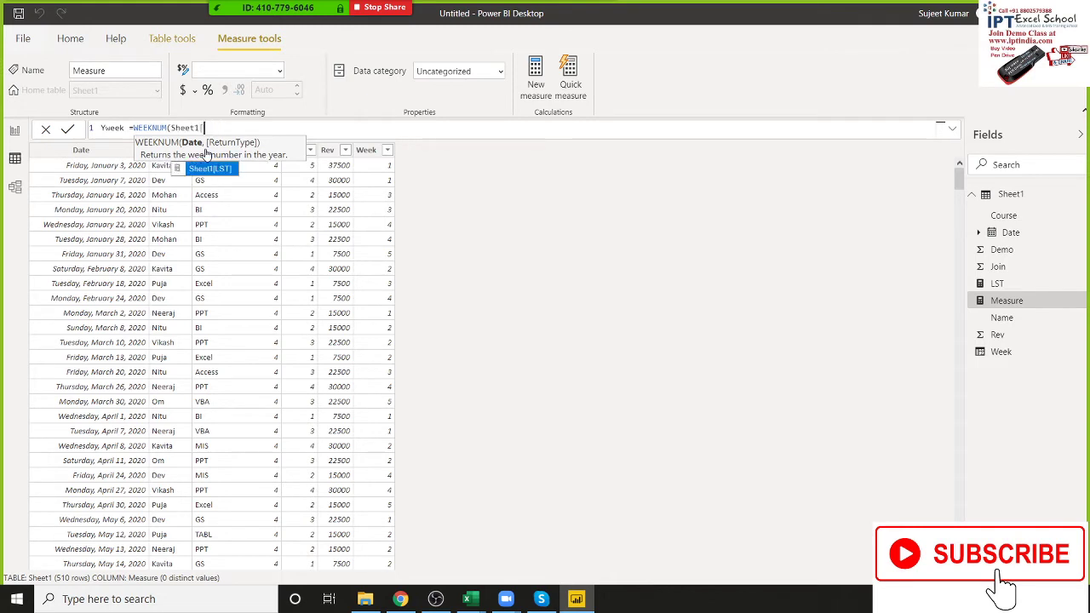
{"action": "key", "text": "BackSpace"}
{"action": "key", "text": "BackSpace"}
{"action": "key", "text": "BackSpace"}
{"action": "key", "text": "BackSpace"}
{"action": "key", "text": "BackSpace"}
{"action": "key", "text": "BackSpace"}
{"action": "key", "text": "BackSpace"}
{"action": "type", "text": "da"}
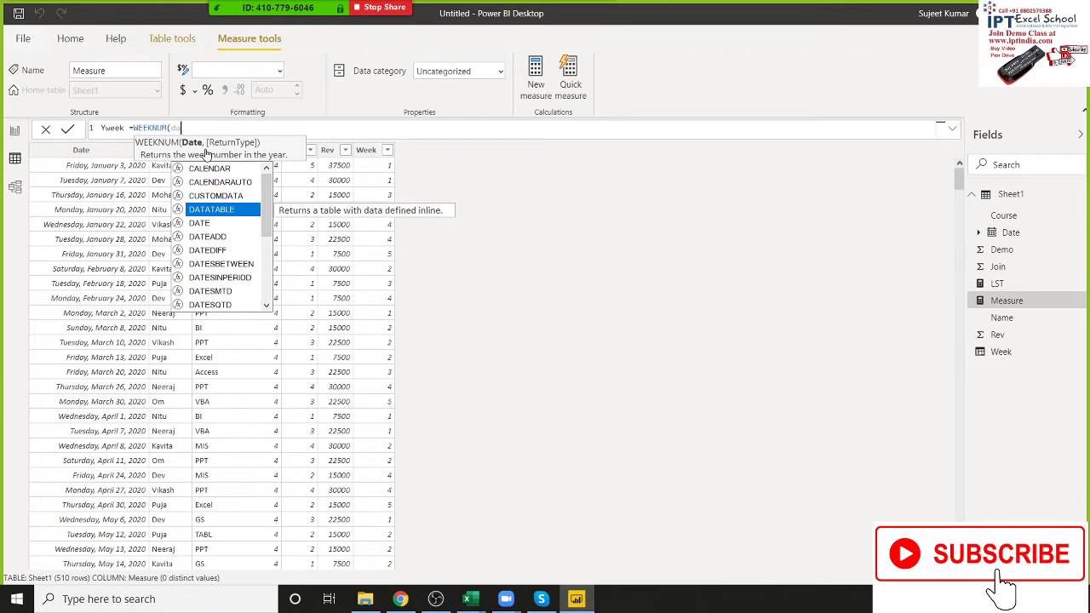
{"action": "key", "text": "BackSpace"}
{"action": "key", "text": "BackSpace"}
{"action": "type", "text": "s"}
{"action": "key", "text": "Down"}
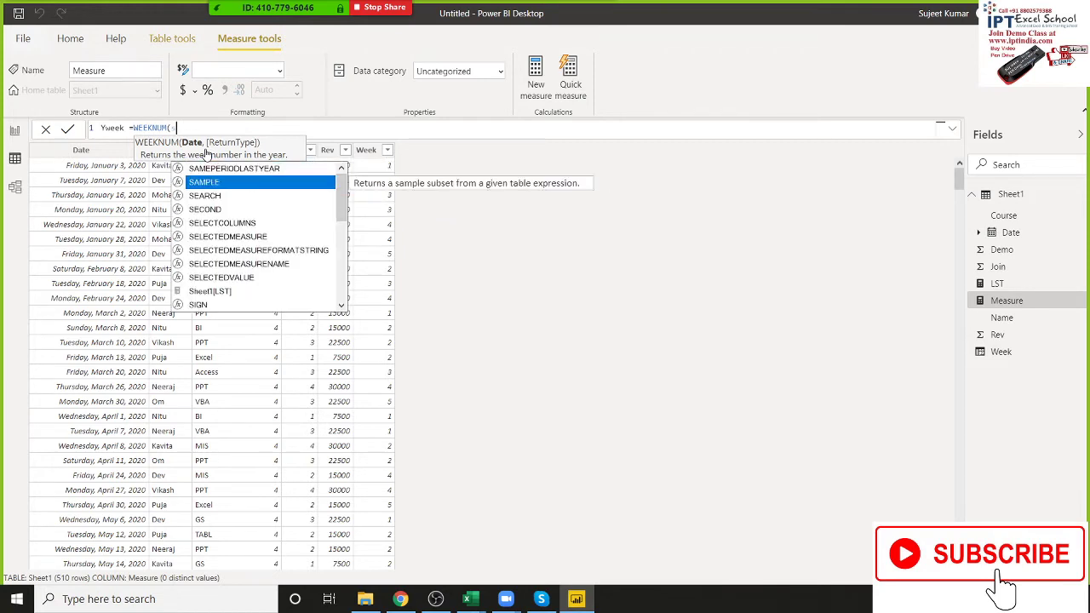
{"action": "key", "text": "Down"}
{"action": "key", "text": "Down"}
{"action": "key", "text": "Down"}
{"action": "key", "text": "Down"}
{"action": "type", "text": "h"}
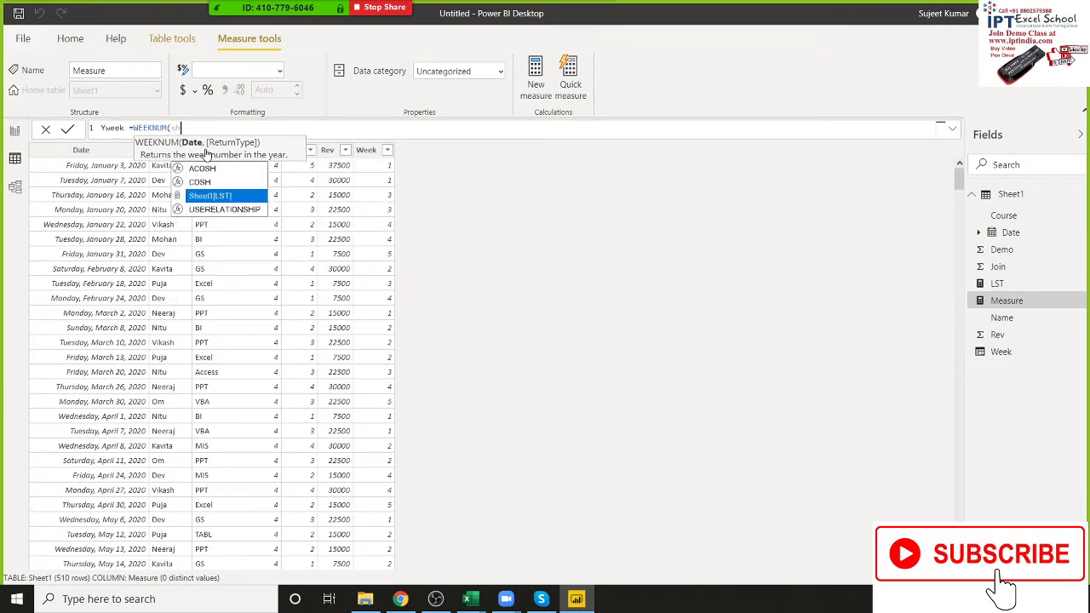
{"action": "key", "text": "Down"}
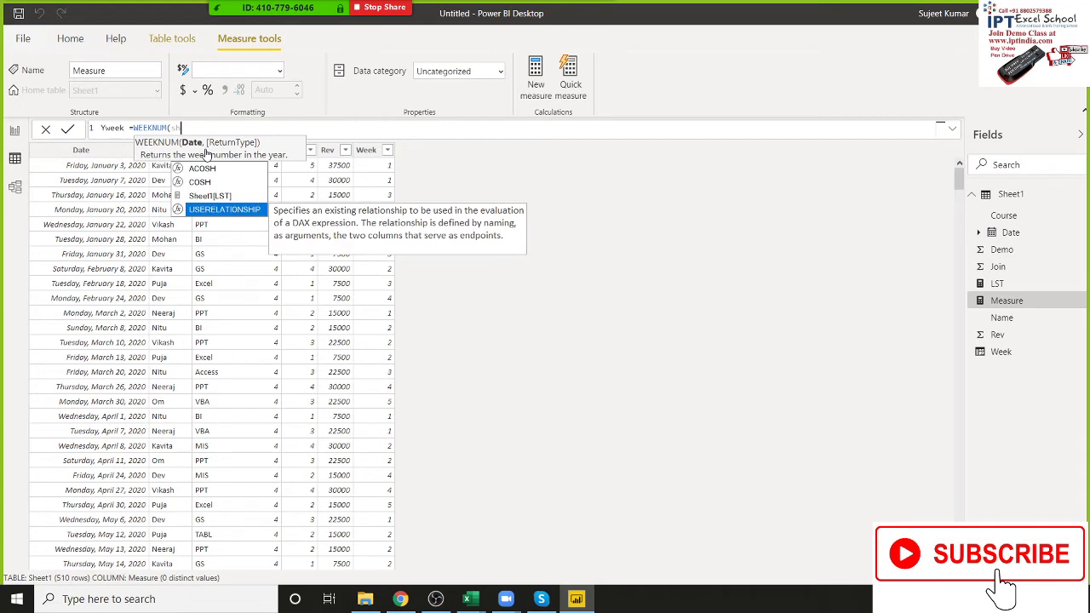
{"action": "key", "text": "BackSpace"}
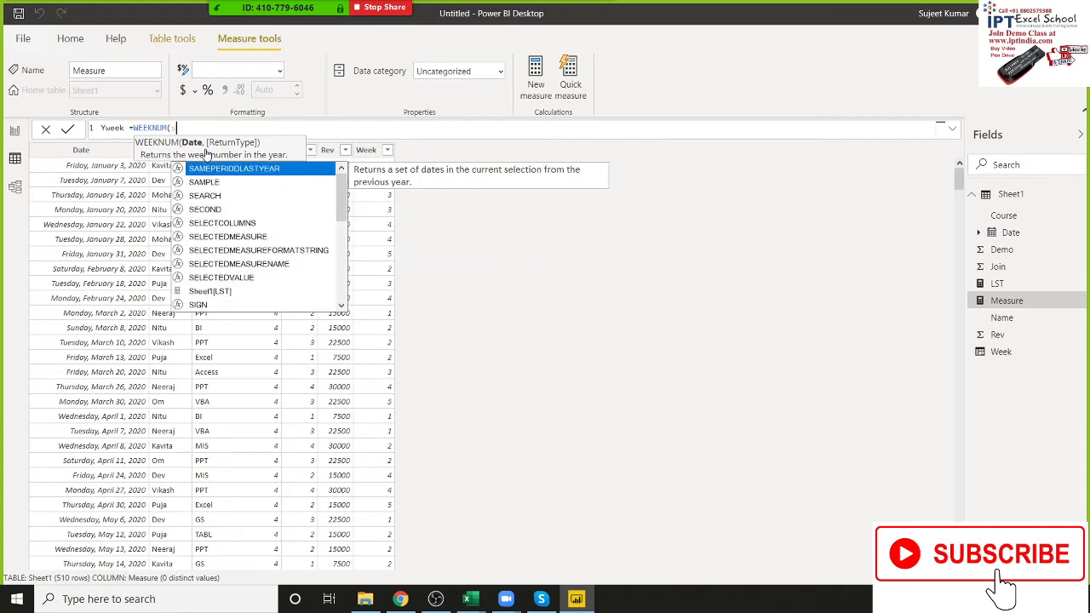
{"action": "key", "text": "BackSpace"}
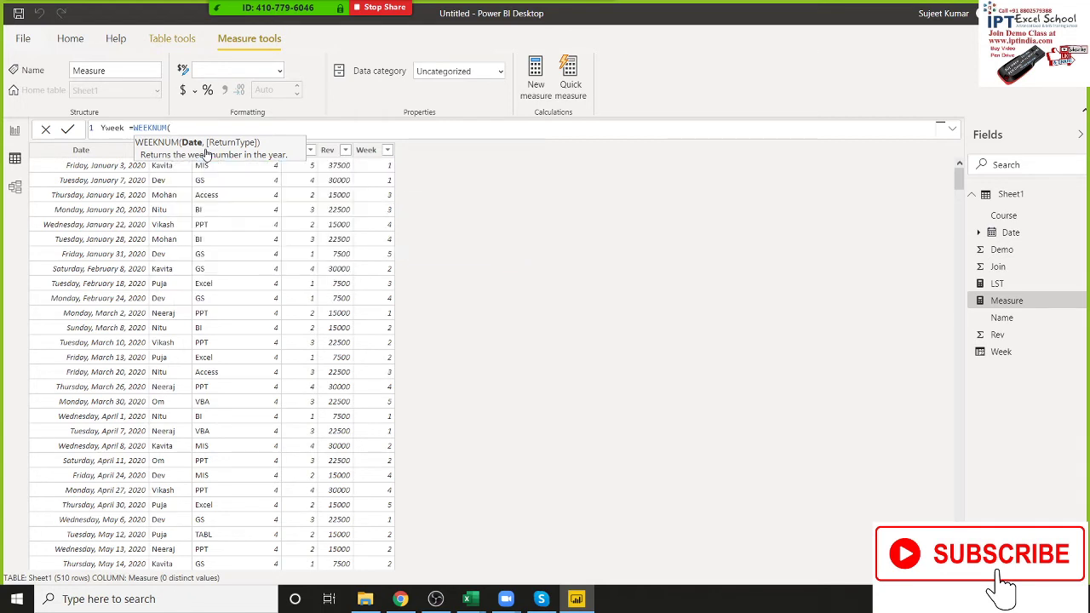
Complete the formula as Yweek = WEEKNUM(Sheet1[Date]) and commit the measure.
{"action": "type", "text": "shee"}
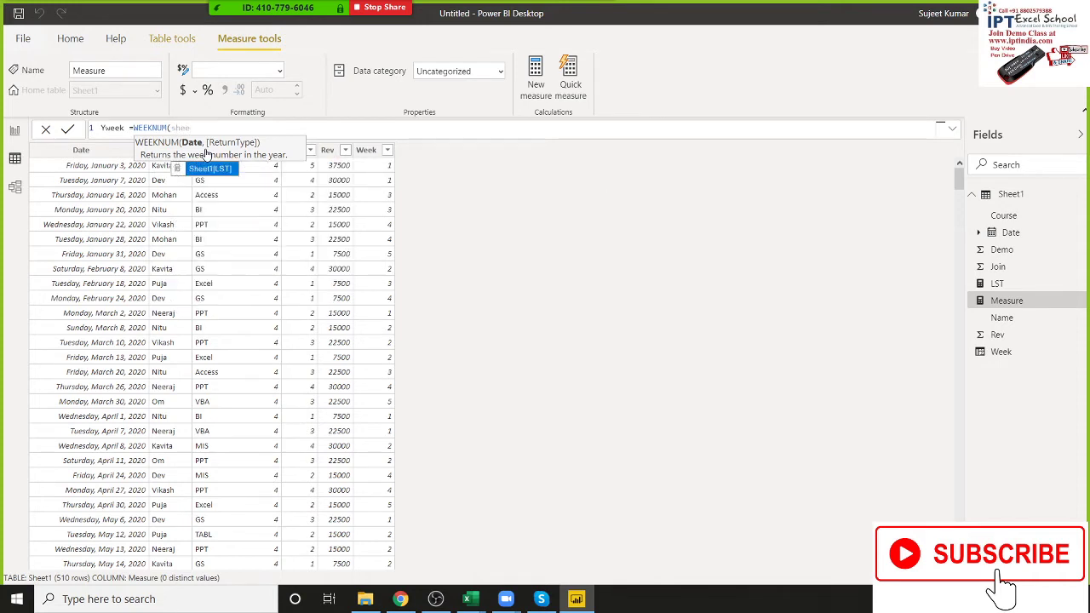
{"action": "type", "text": "t"}
{"action": "type", "text": "1"}
{"action": "key", "text": "BackSpace"}
{"action": "key", "text": "BackSpace"}
{"action": "key", "text": "BackSpace"}
{"action": "key", "text": "BackSpace"}
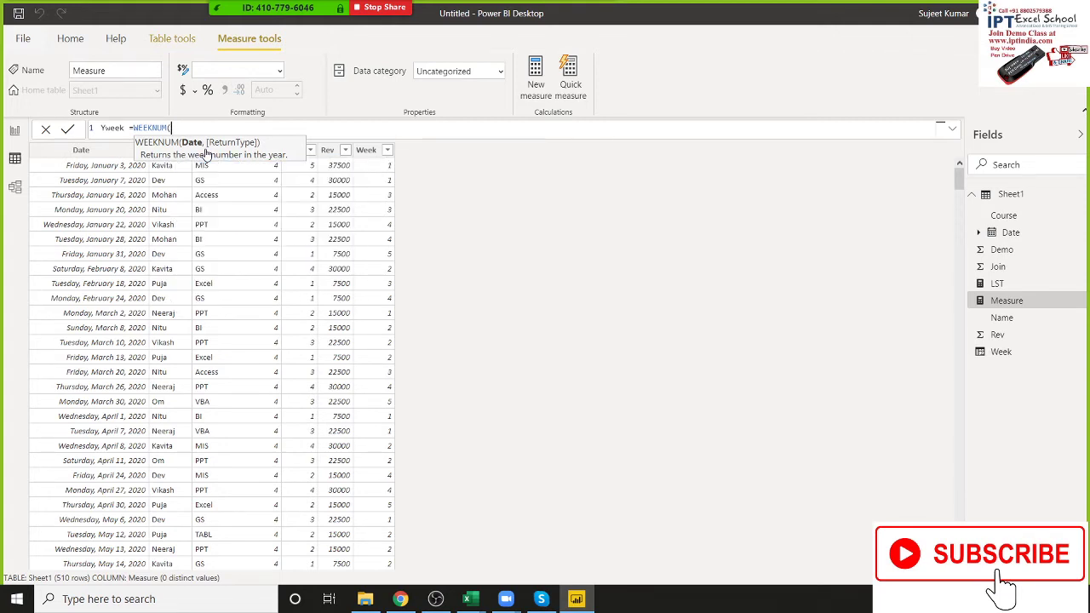
{"action": "type", "text": "date"}
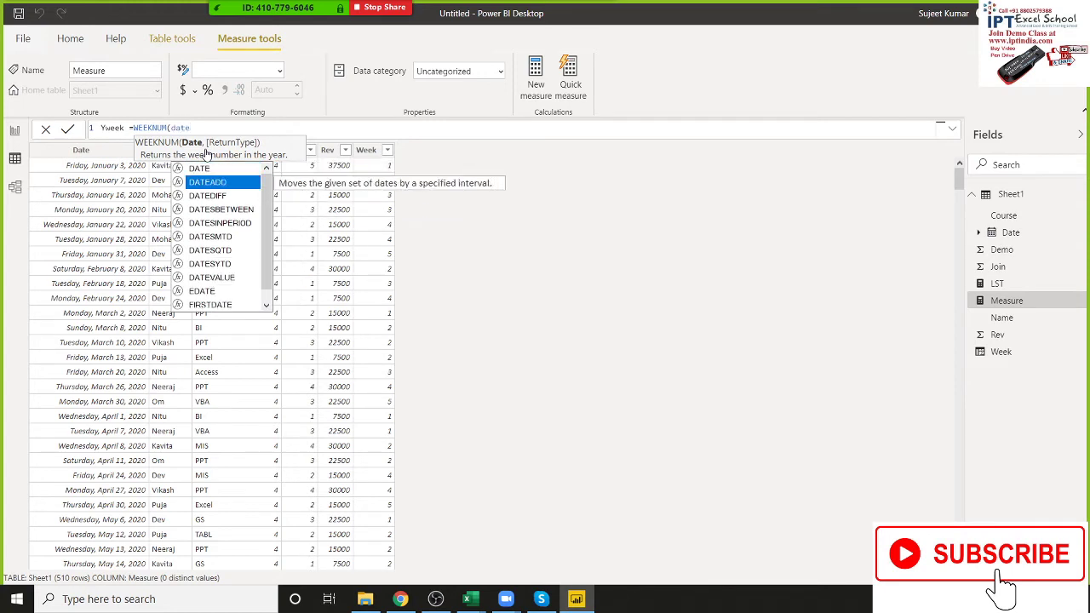
{"action": "key", "text": "Down"}
{"action": "key", "text": "Down"}
{"action": "key", "text": "Down"}
{"action": "key", "text": "Up"}
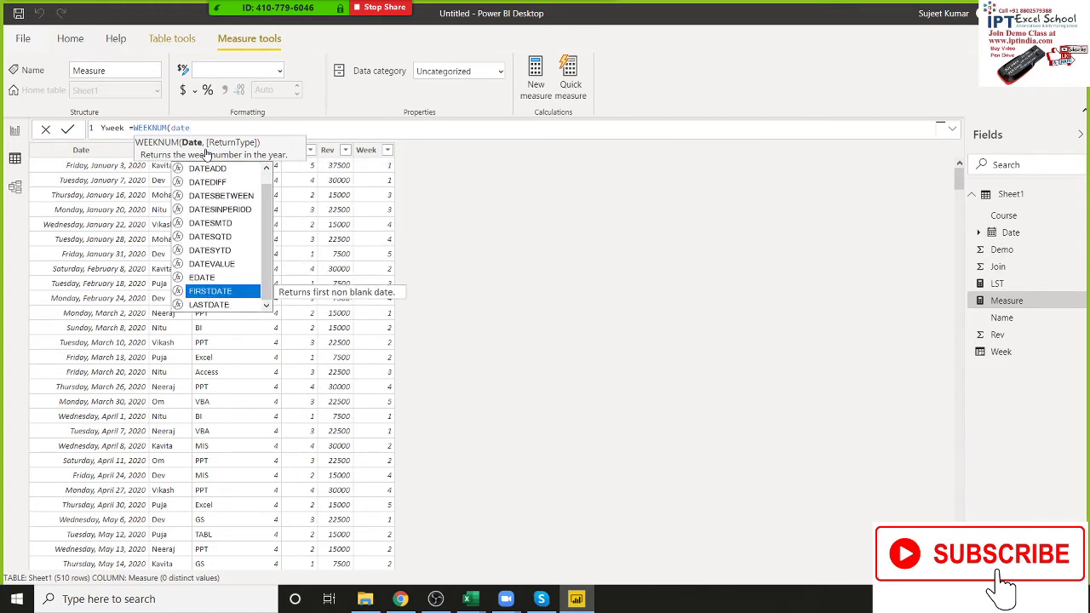
{"action": "key", "text": "Up"}
{"action": "key", "text": "Up"}
{"action": "key", "text": "Up"}
{"action": "key", "text": "Up"}
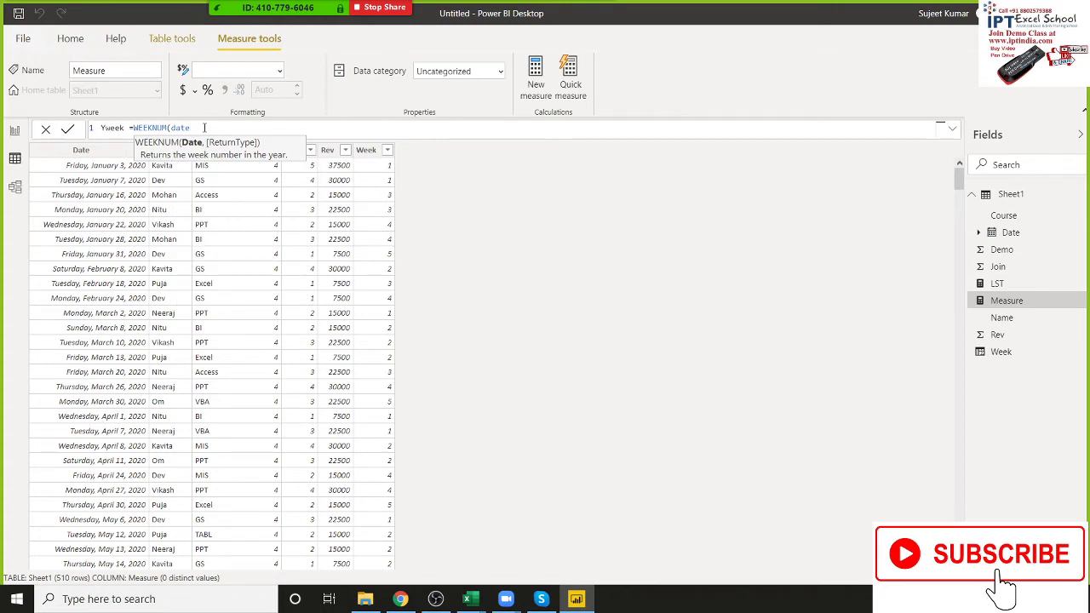
{"action": "key", "text": "BackSpace"}
{"action": "key", "text": "BackSpace"}
{"action": "key", "text": "BackSpace"}
{"action": "key", "text": "BackSpace"}
{"action": "type", "text": "she"}
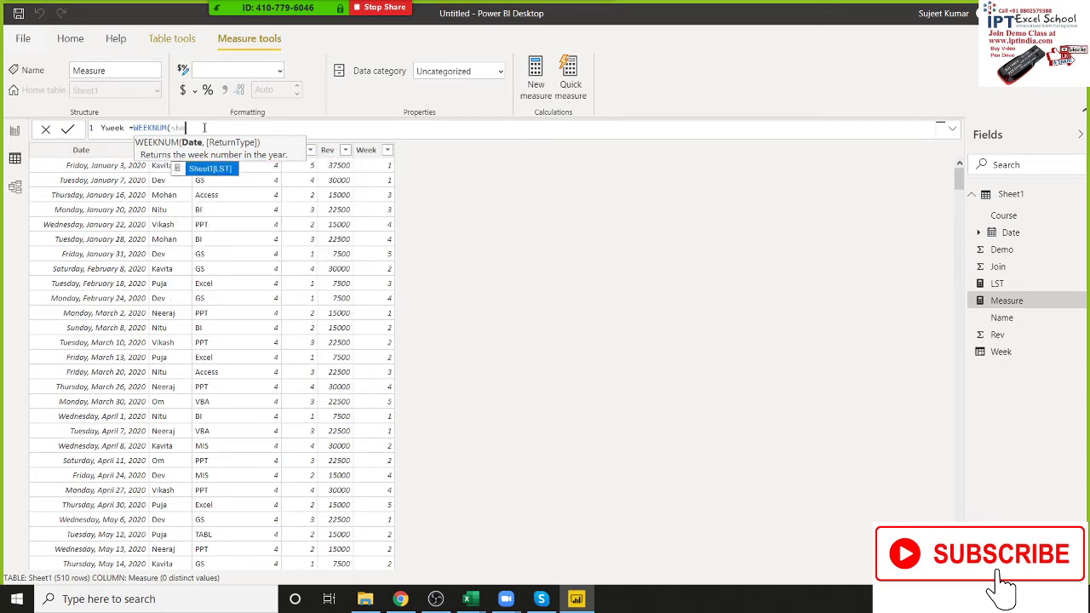
{"action": "type", "text": "et1"}
{"action": "type", "text": "["}
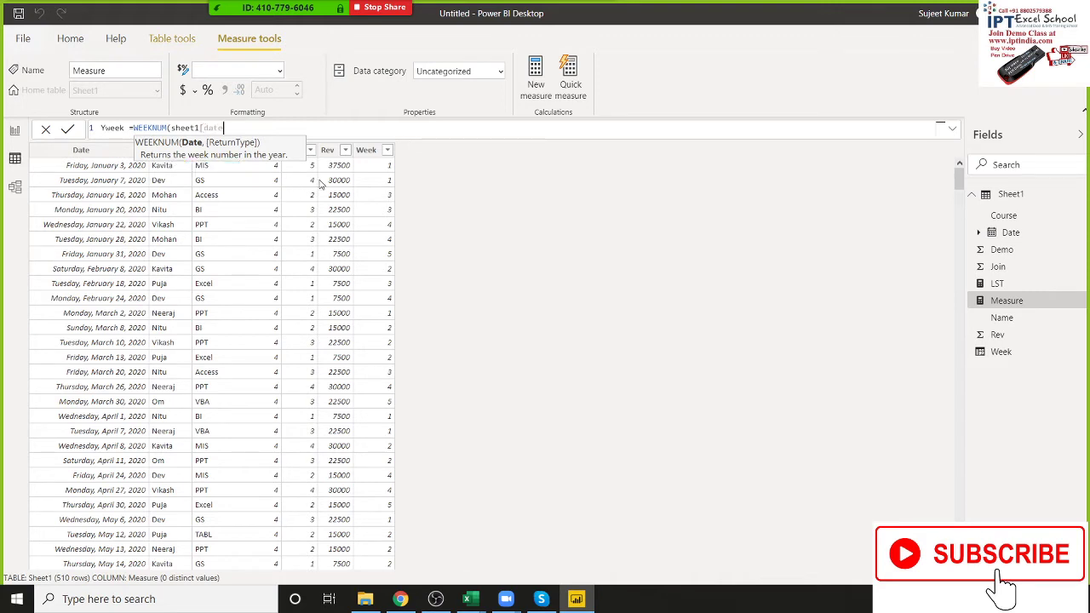
{"action": "type", "text": "date]"}
{"action": "type", "text": ")"}
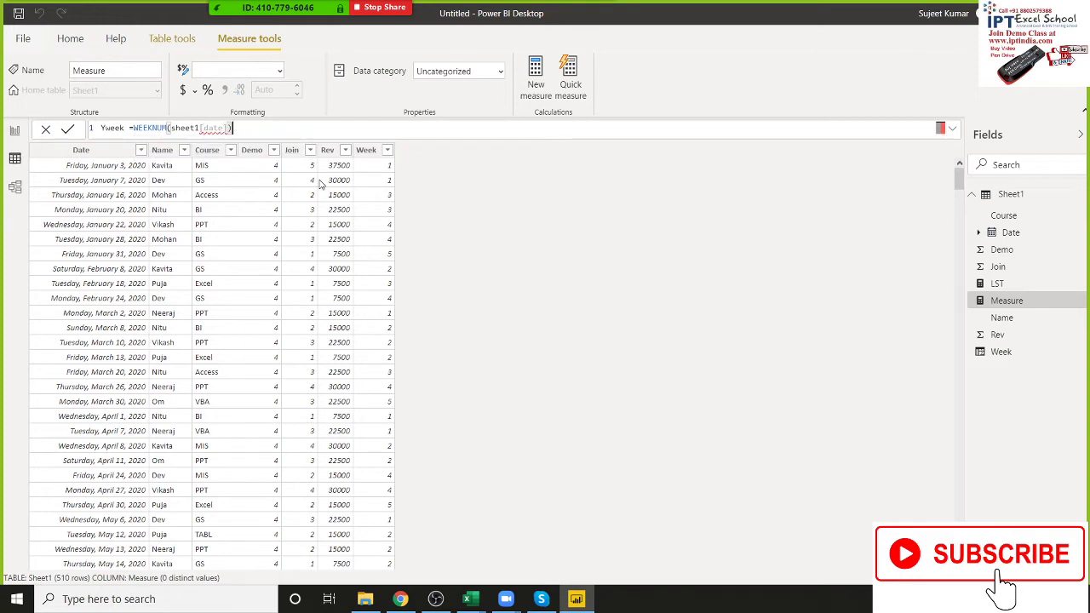
{"action": "key", "text": "Return"}
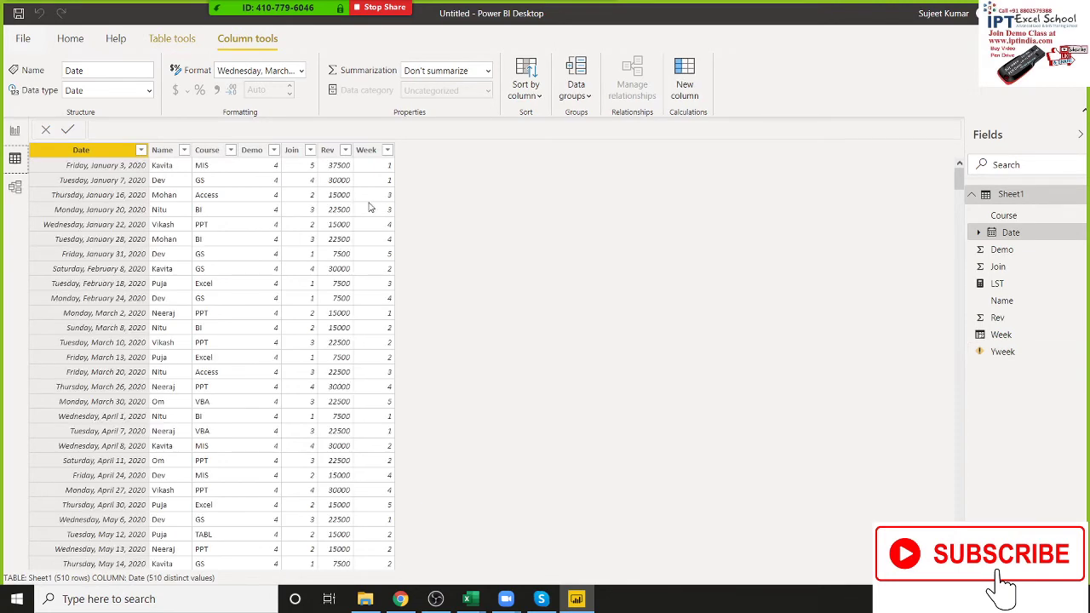
{"action": "left_click", "coordinate": [14, 133]}
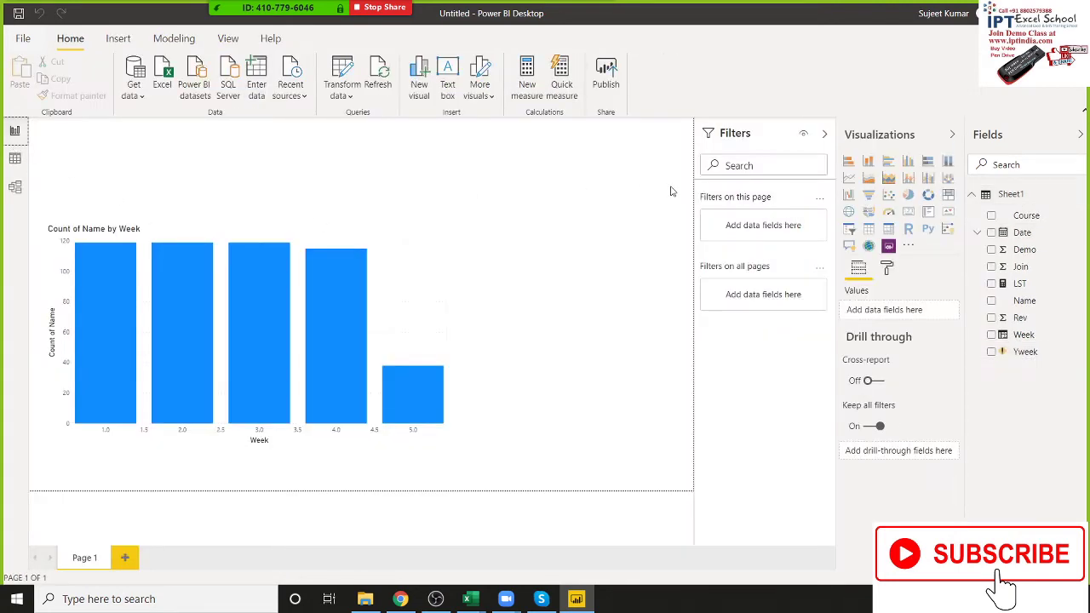
{"action": "left_click", "coordinate": [173, 38]}
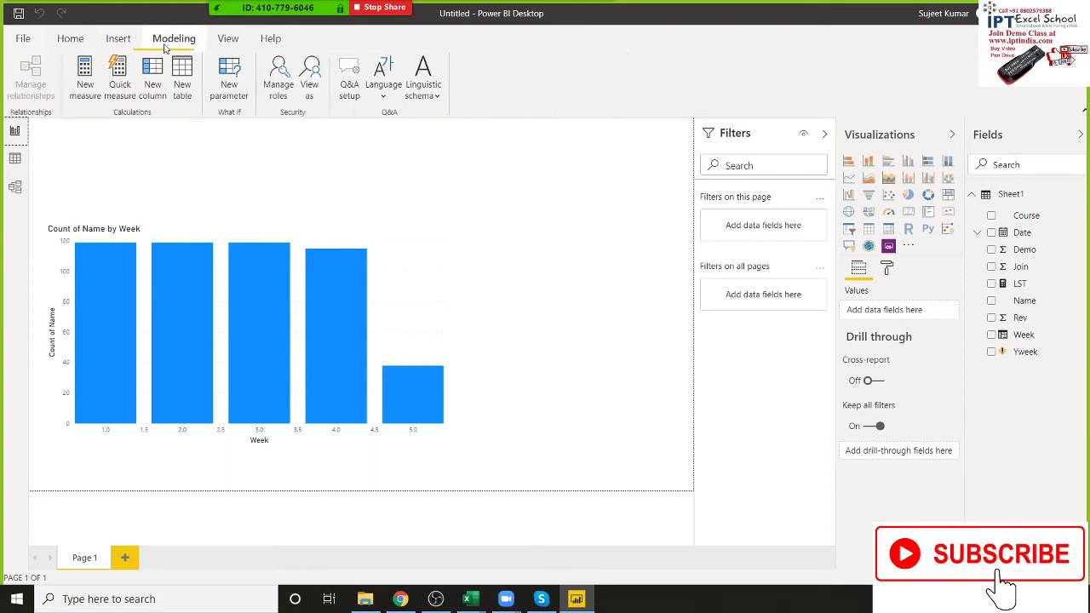
{"action": "left_click", "coordinate": [92, 82]}
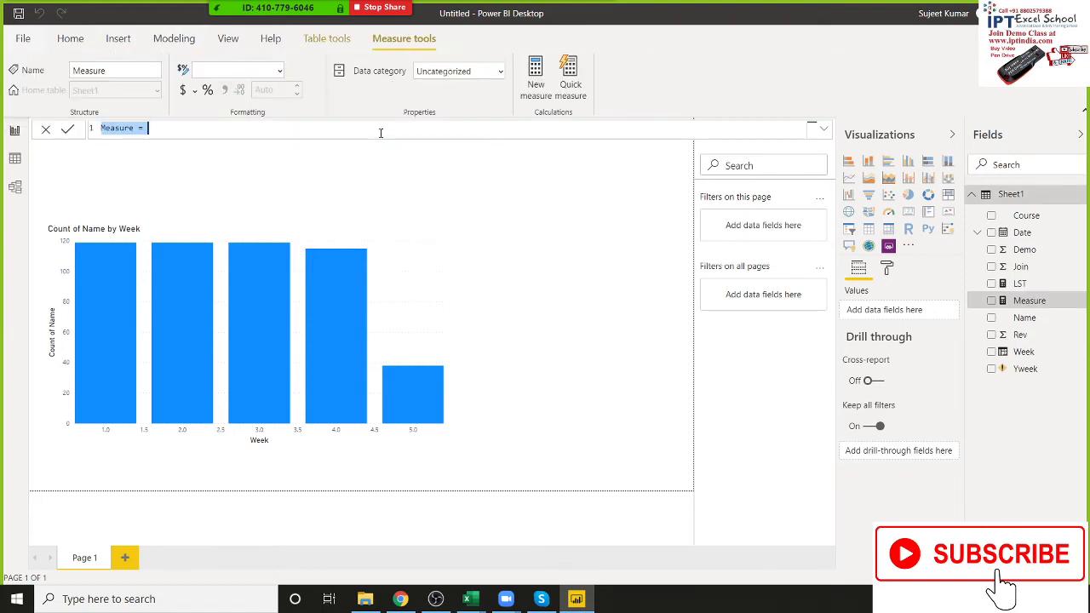
{"action": "key", "text": "Home"}
{"action": "key", "text": "shift+Right"}
{"action": "key", "text": "shift+Right"}
{"action": "key", "text": "shift+Right"}
{"action": "key", "text": "shift+Right"}
{"action": "key", "text": "shift+Right"}
{"action": "key", "text": "Return"}
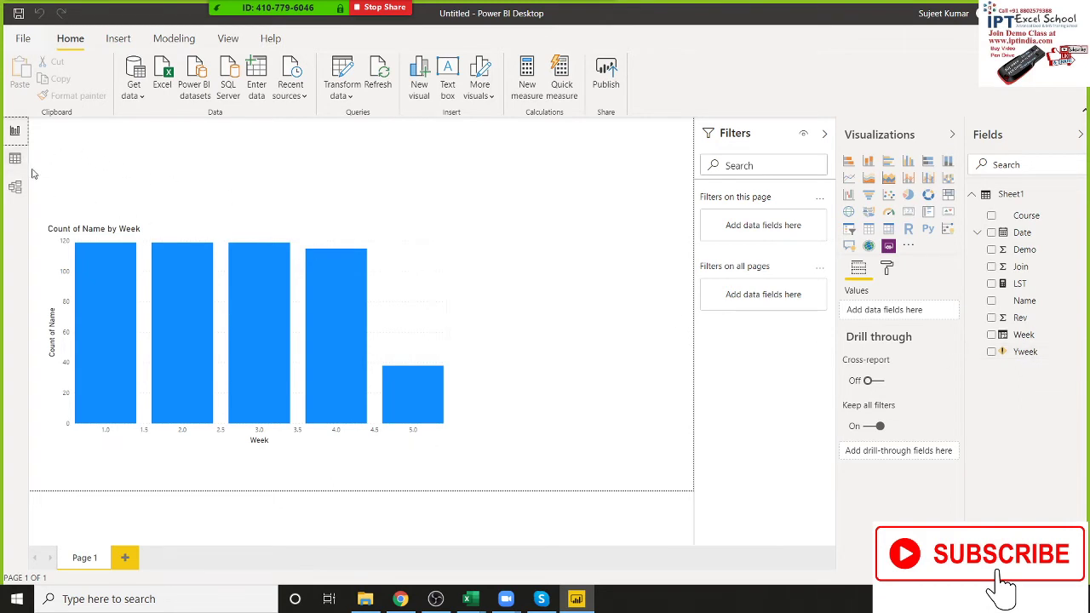
{"action": "left_click", "coordinate": [15, 160]}
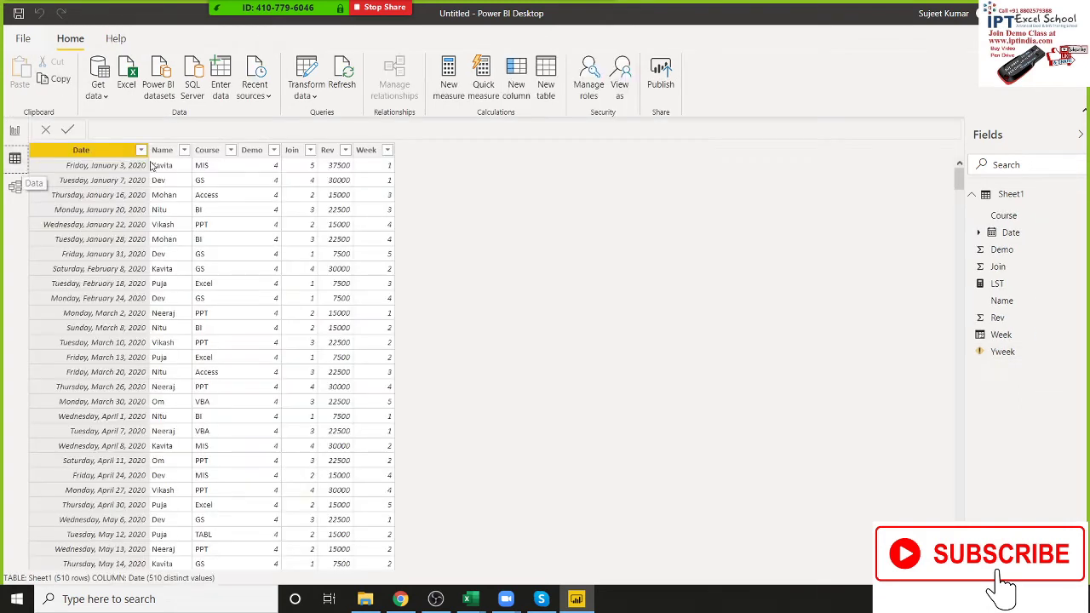
{"action": "left_click", "coordinate": [14, 130]}
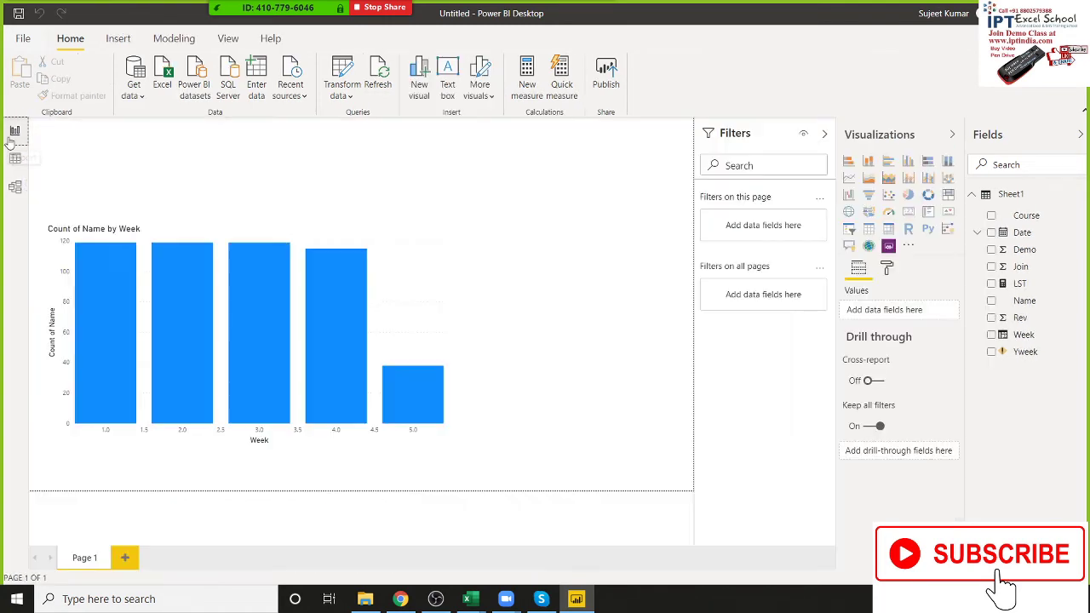
{"action": "left_click", "coordinate": [15, 159]}
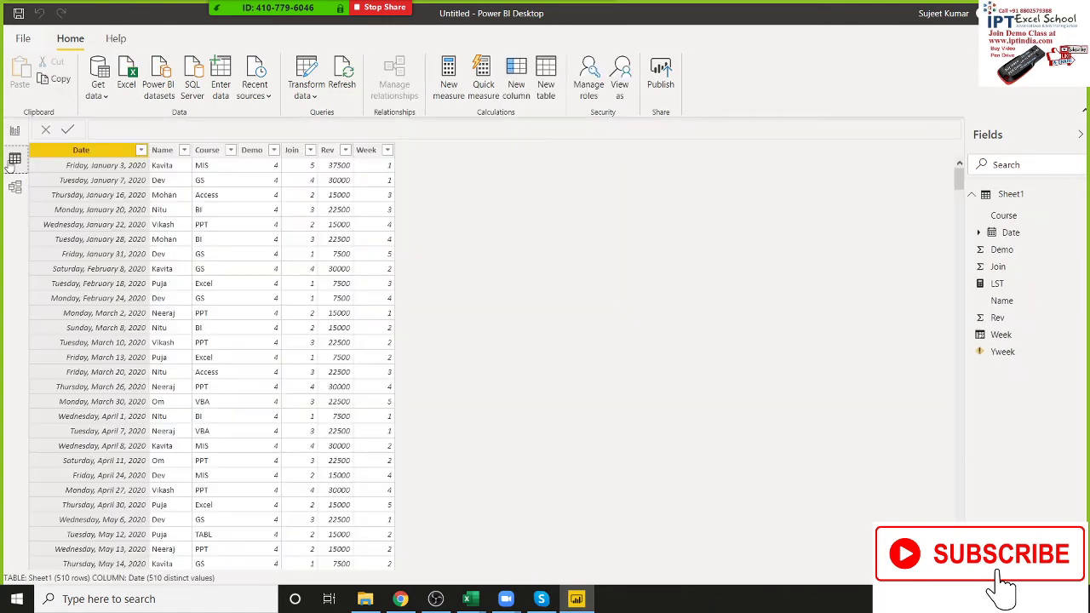
Compare the Week column's ROUNDUP(DAY(Sheet1[Date])/7,0) formula with the erroring Yweek measure, then bring up Week's options.
{"action": "left_click", "coordinate": [379, 172]}
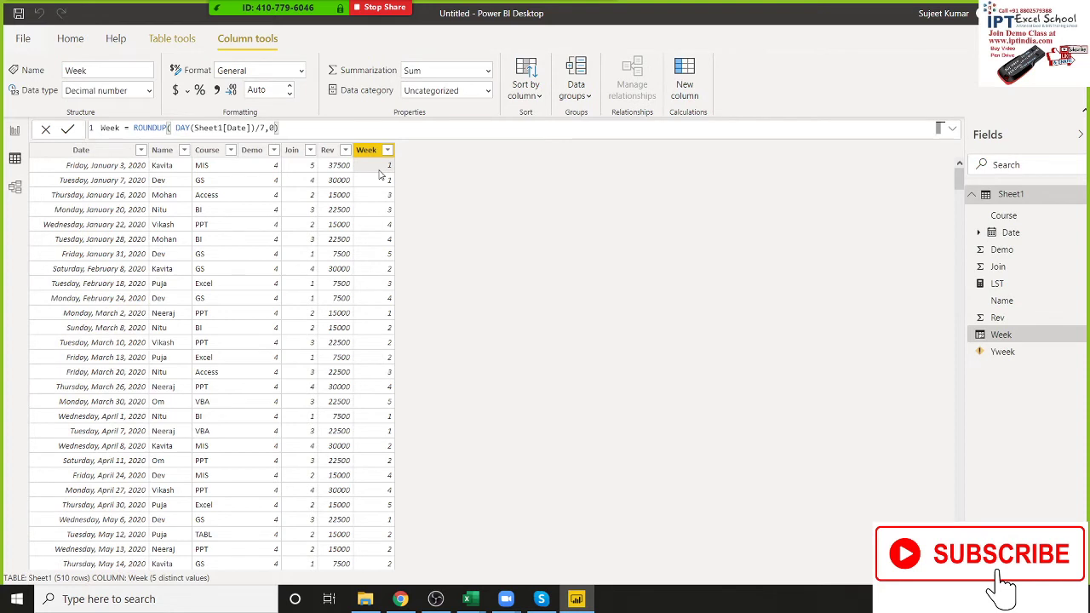
{"action": "left_click", "coordinate": [1004, 353]}
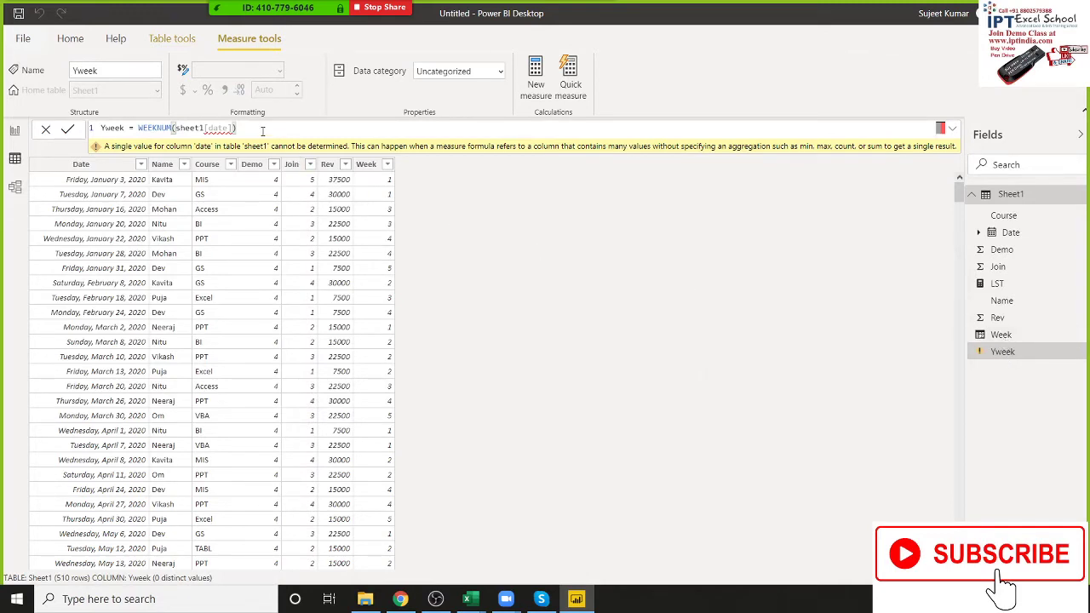
{"action": "left_click_drag", "start_coordinate": [244, 128], "coordinate": [39, 135]}
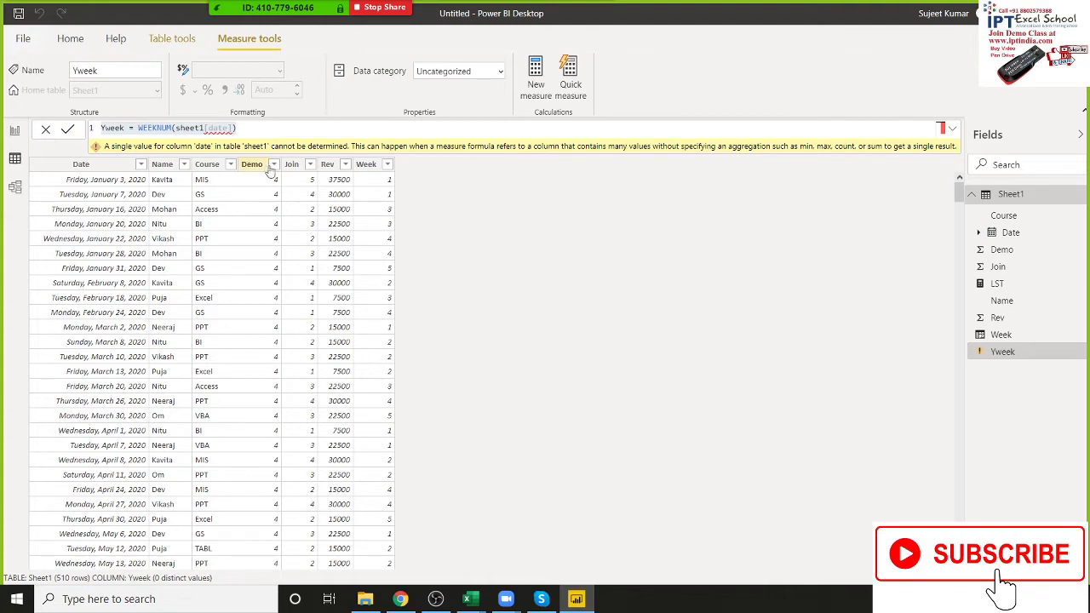
{"action": "left_click", "coordinate": [377, 166]}
{"action": "right_click", "coordinate": [378, 167]}
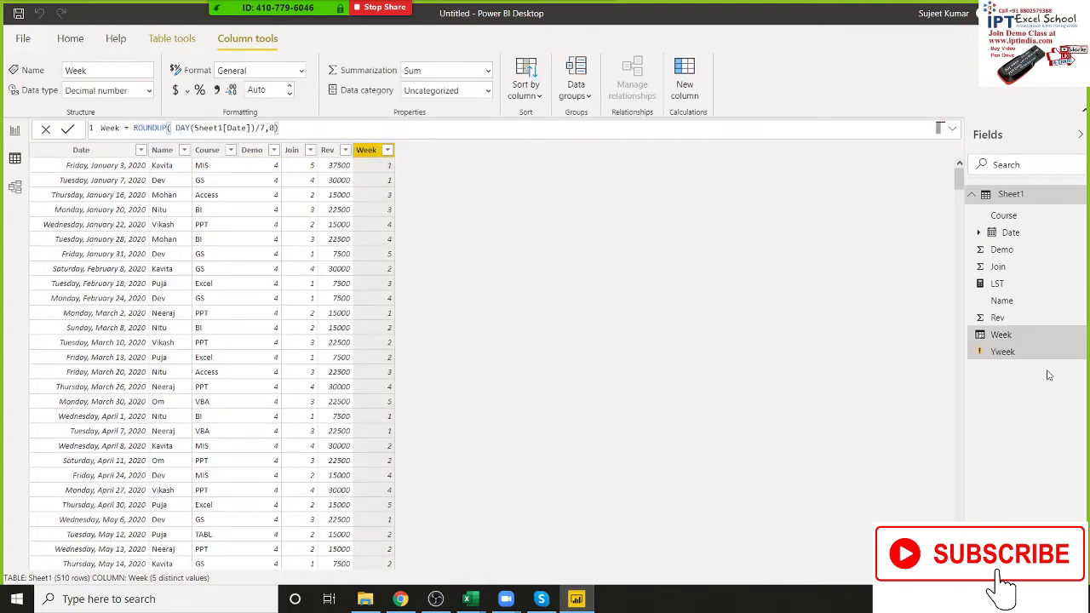
Delete the Week calculated column, confirming the prompt.
{"action": "right_click", "coordinate": [1022, 341]}
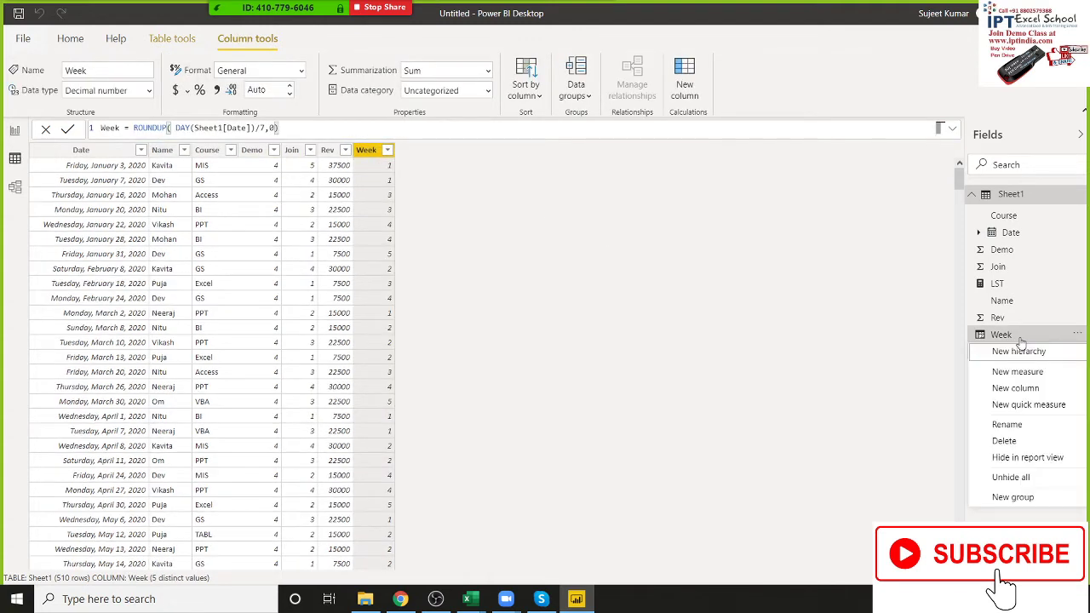
{"action": "left_click", "coordinate": [1035, 457]}
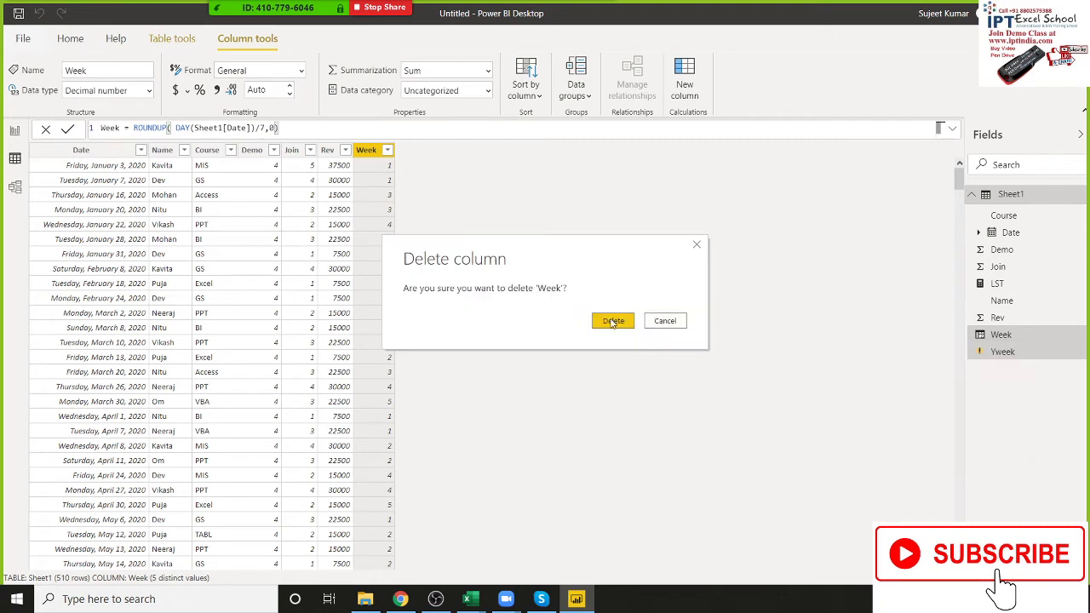
{"action": "left_click", "coordinate": [612, 323]}
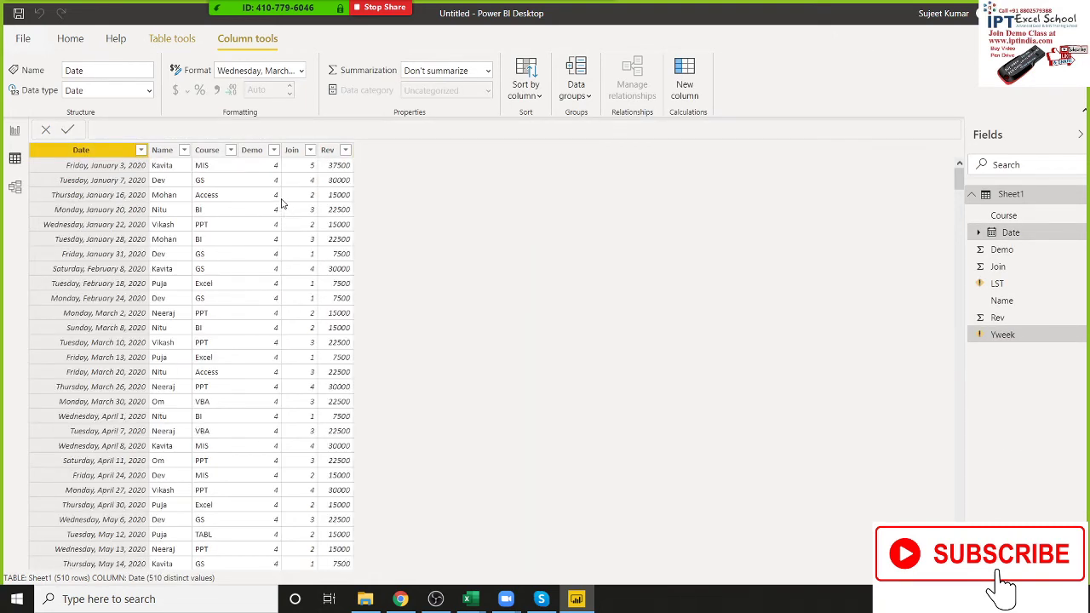
{"action": "left_click", "coordinate": [282, 204]}
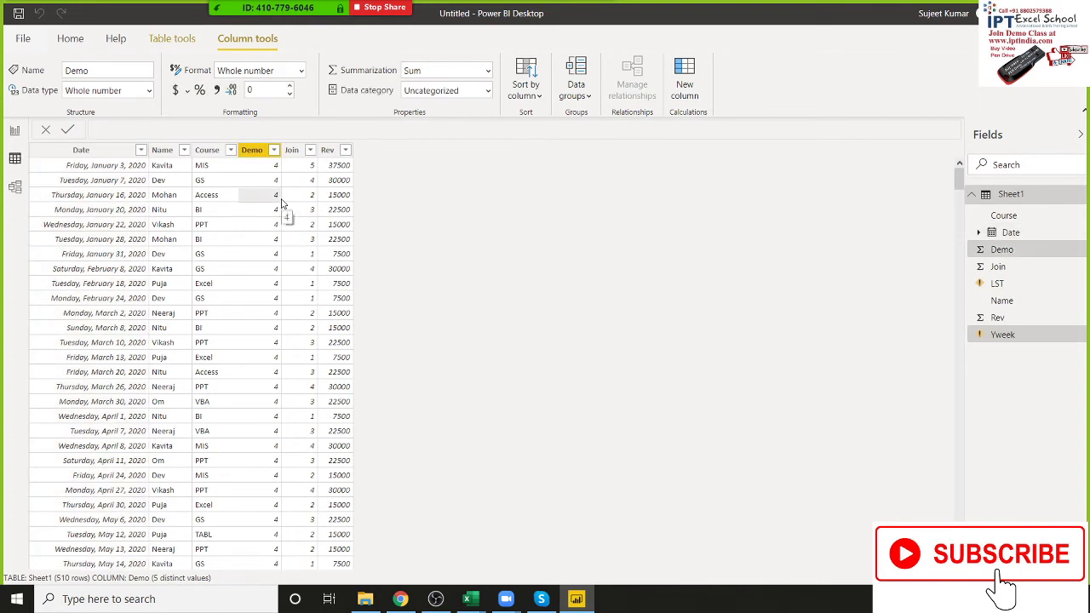
Delete the Yweek and LST measures, confirming each deletion.
{"action": "right_click", "coordinate": [1035, 335]}
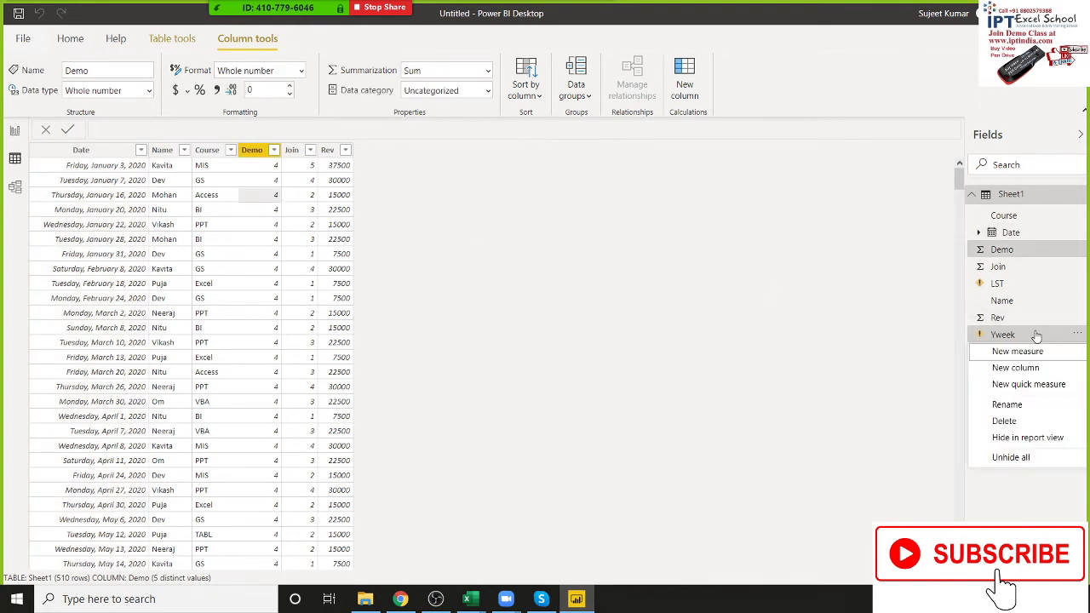
{"action": "left_click", "coordinate": [1010, 422]}
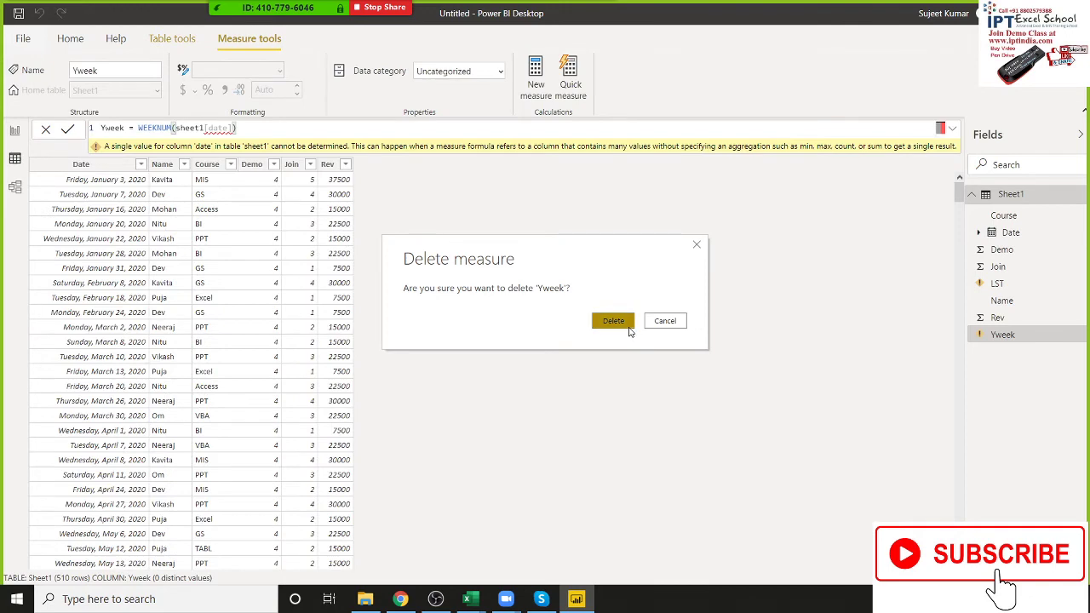
{"action": "left_click", "coordinate": [629, 322]}
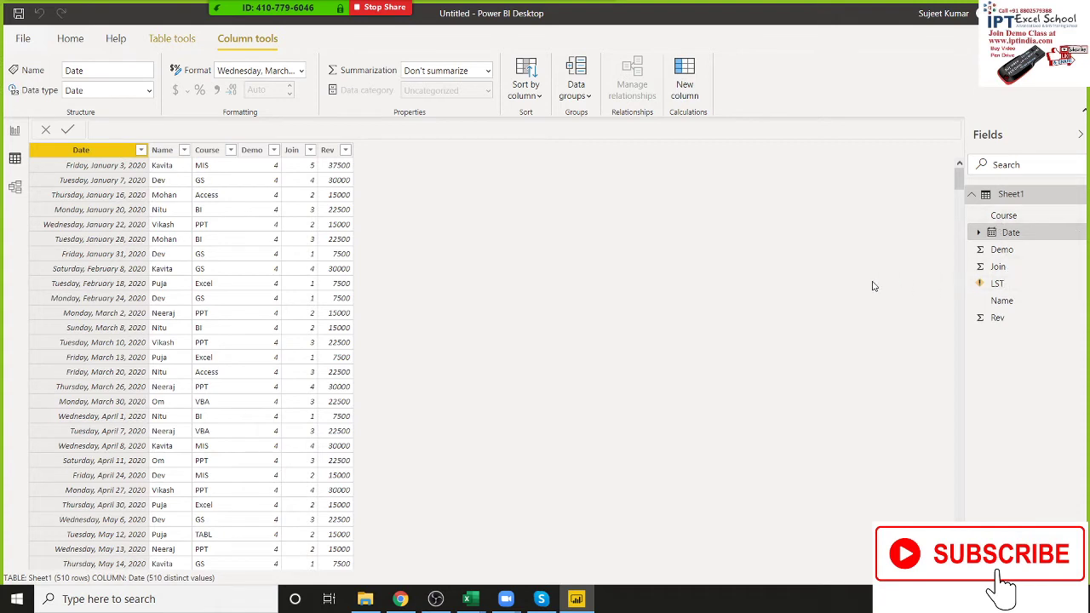
{"action": "left_click", "coordinate": [1003, 285]}
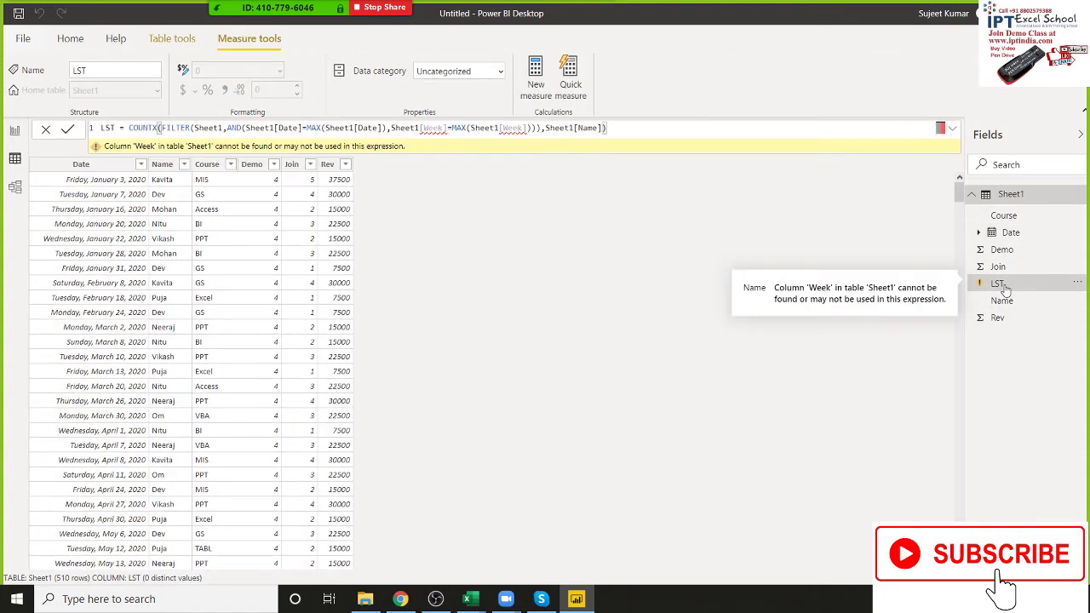
{"action": "right_click", "coordinate": [1003, 289]}
{"action": "left_click", "coordinate": [1000, 376]}
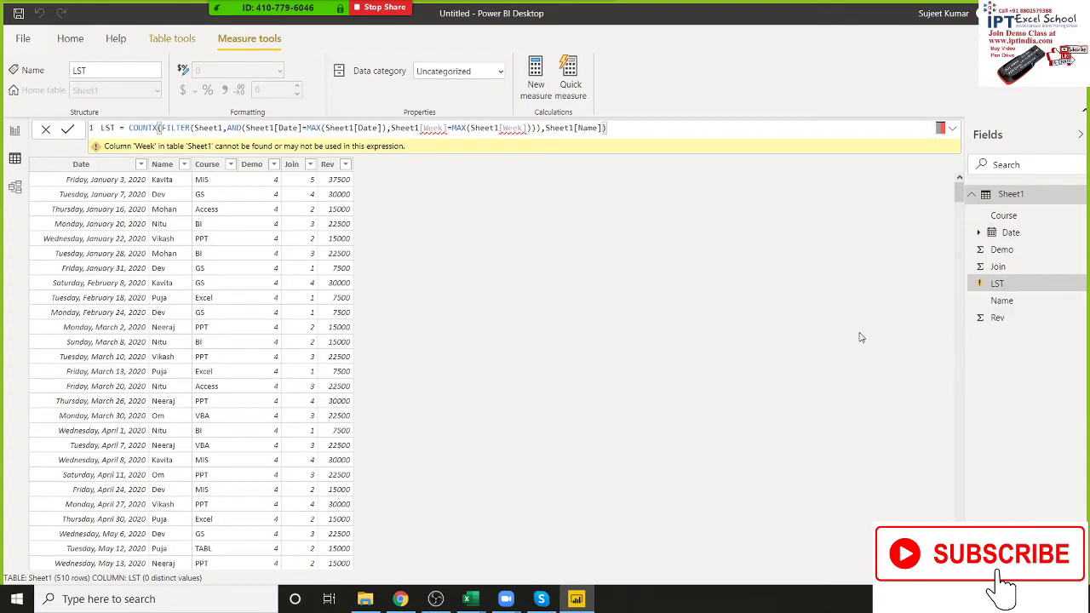
{"action": "left_click", "coordinate": [627, 325]}
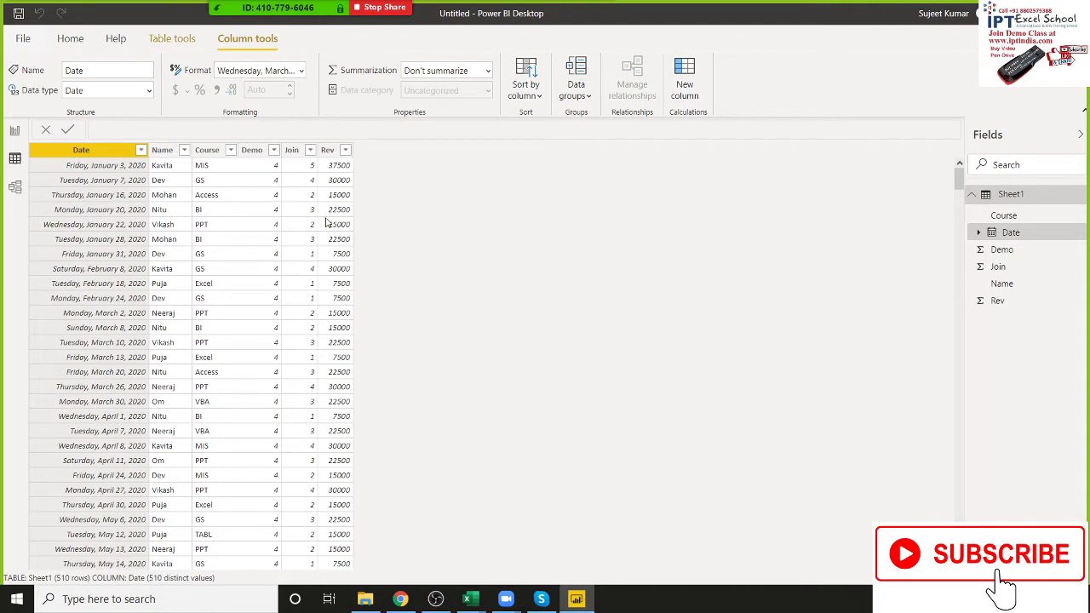
Create the calculated column Yweek = WEEKNUM(Sheet1[Date]) on Sheet1.
{"action": "left_click", "coordinate": [327, 150]}
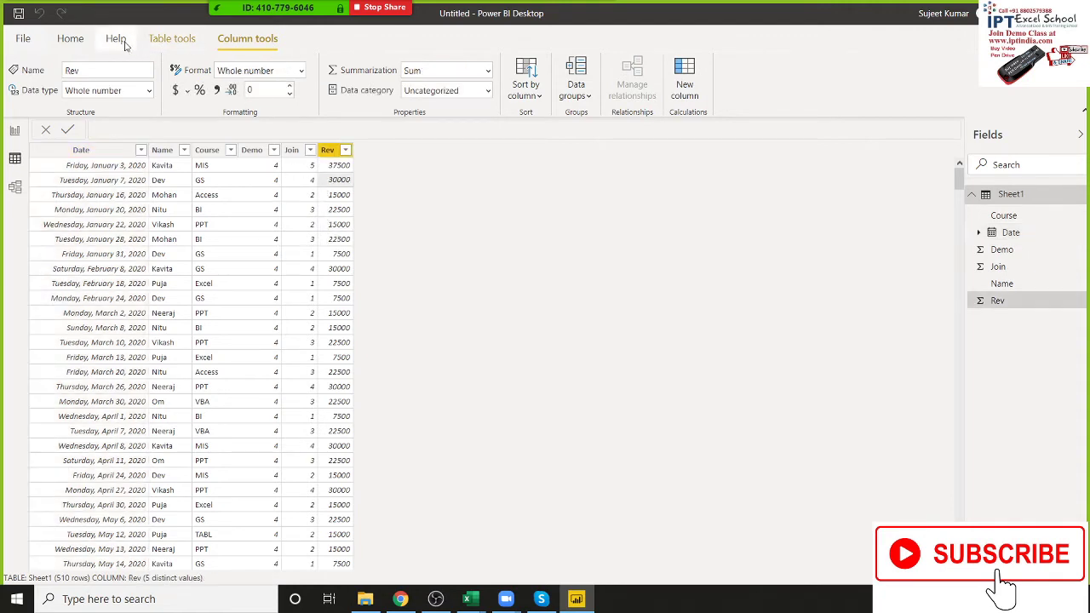
{"action": "left_click", "coordinate": [698, 101]}
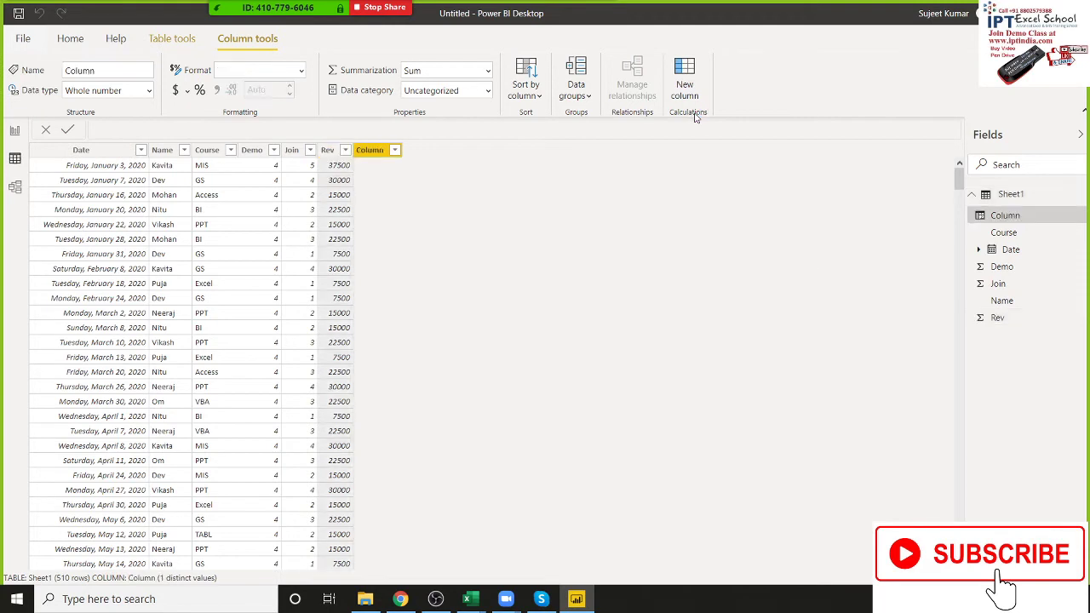
{"action": "double_click", "coordinate": [127, 127]}
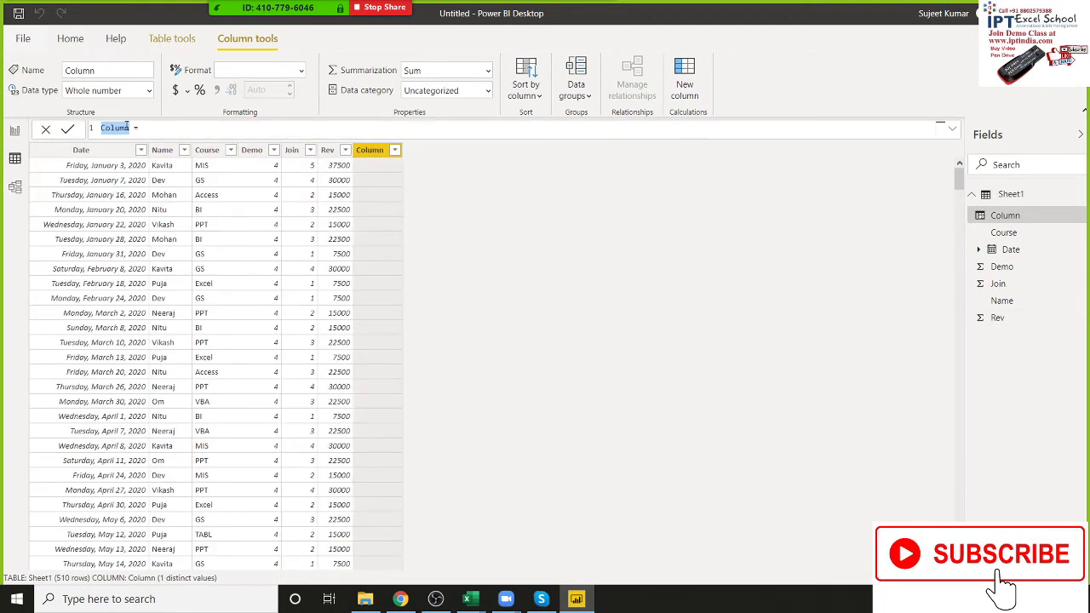
{"action": "type", "text": "Yuee"}
{"action": "type", "text": "k"}
{"action": "type", "text": "we"}
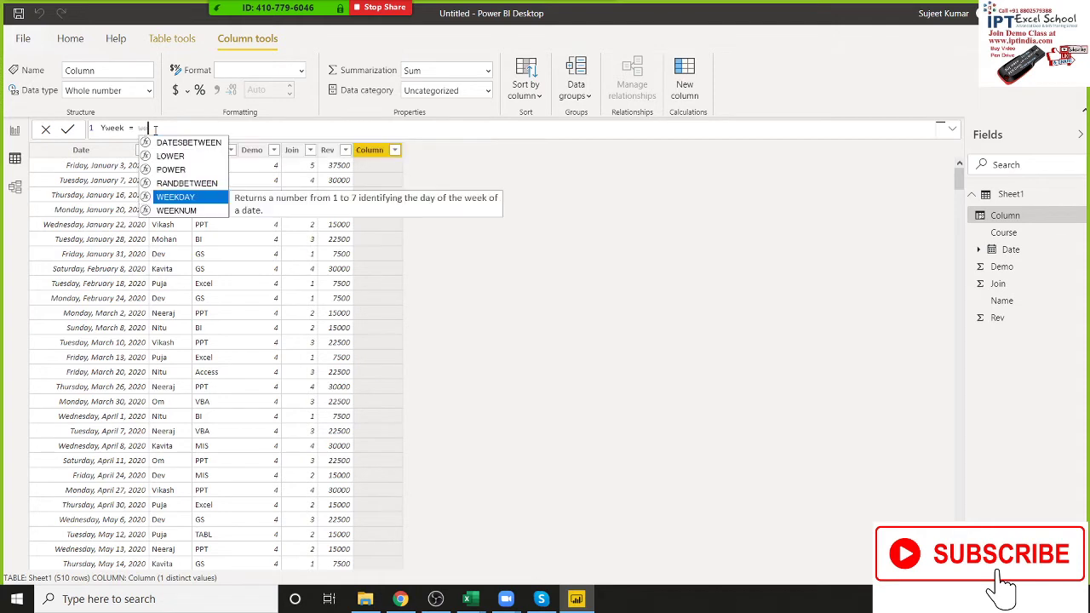
{"action": "key", "text": "Down"}
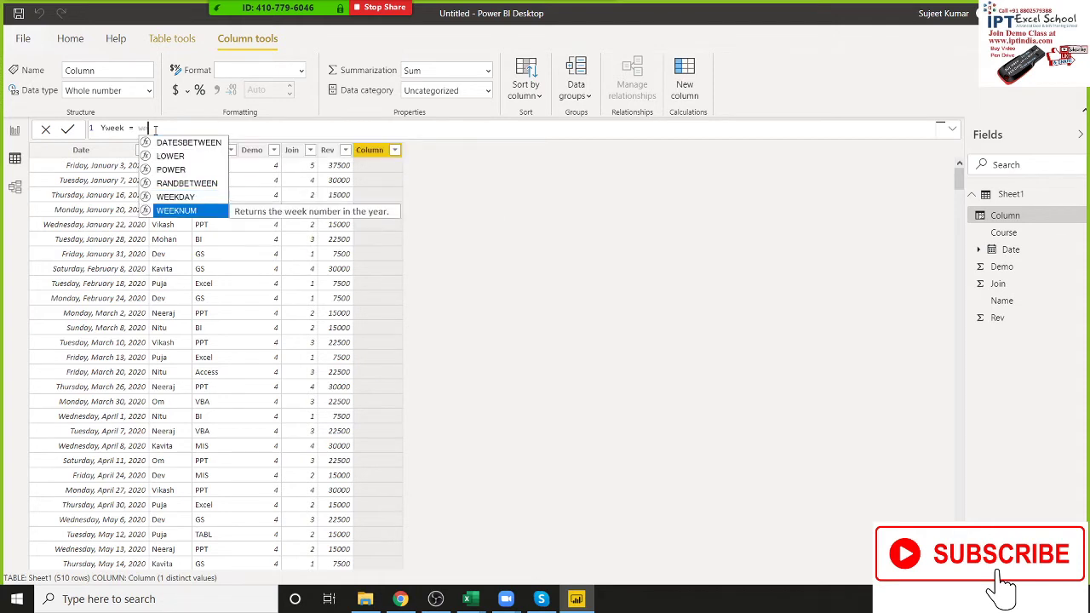
{"action": "key", "text": "Tab"}
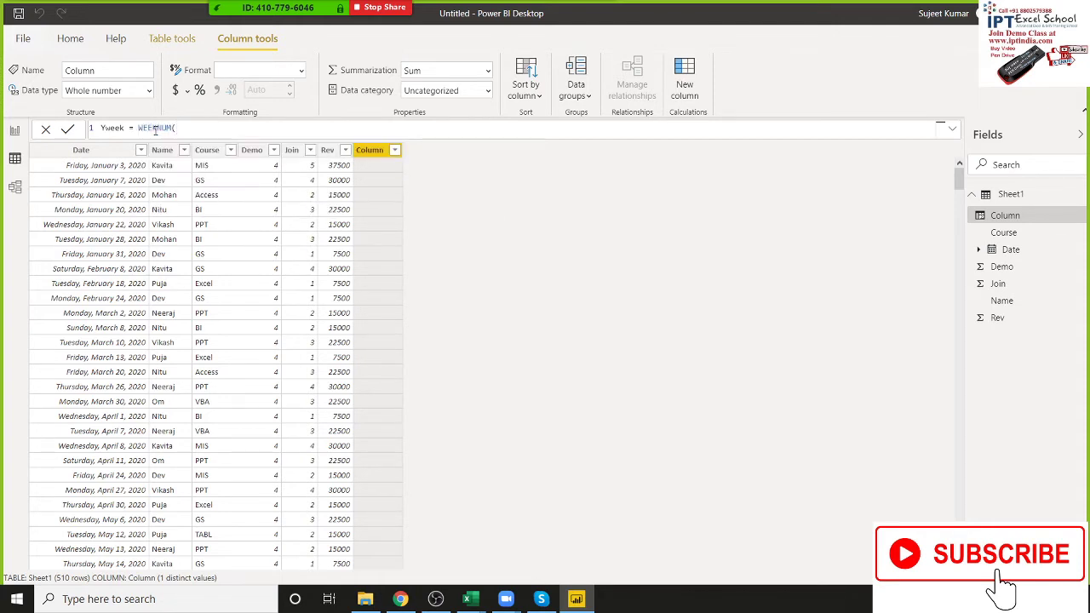
{"action": "type", "text": "s"}
{"action": "key", "text": "Down"}
{"action": "key", "text": "Down"}
{"action": "key", "text": "Down"}
{"action": "key", "text": "Down"}
{"action": "key", "text": "Down"}
{"action": "key", "text": "Down"}
{"action": "key", "text": "Down"}
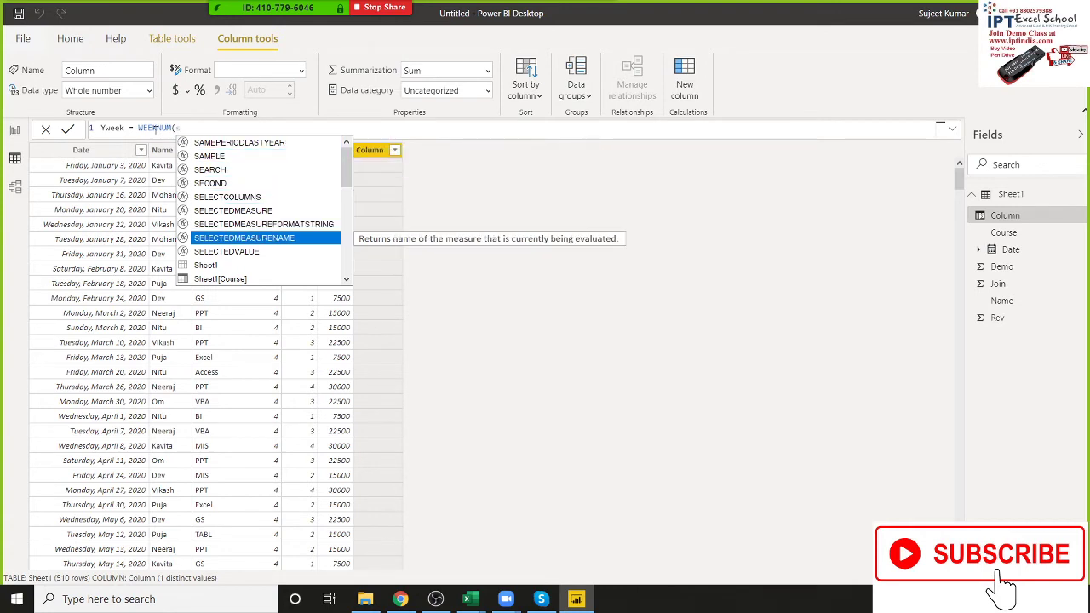
{"action": "key", "text": "Down"}
{"action": "key", "text": "Down"}
{"action": "key", "text": "Down"}
{"action": "key", "text": "Down"}
{"action": "key", "text": "Down"}
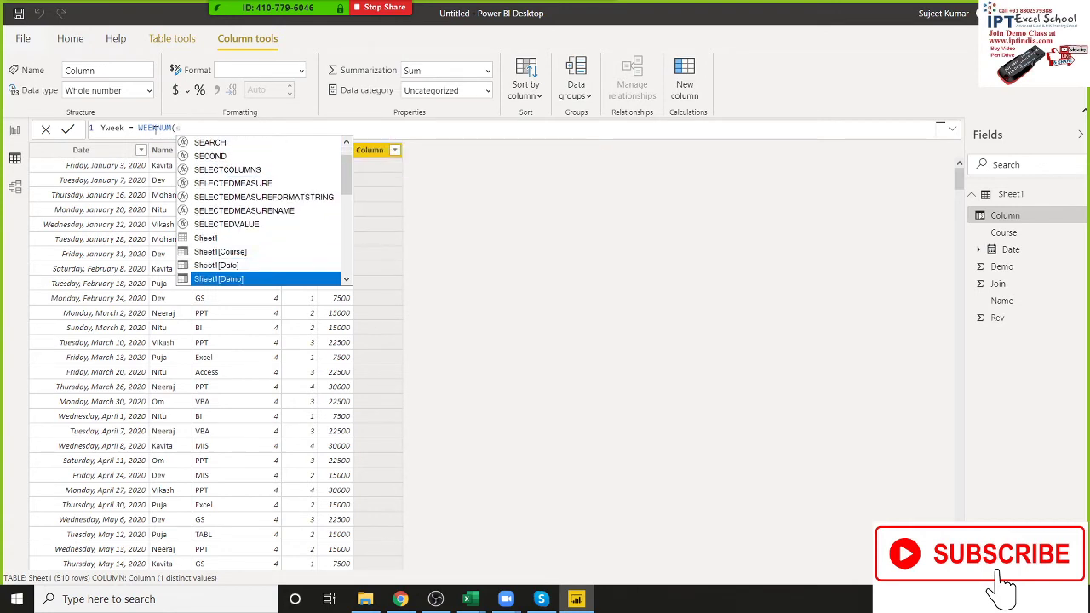
{"action": "key", "text": "Up"}
{"action": "key", "text": "Tab"}
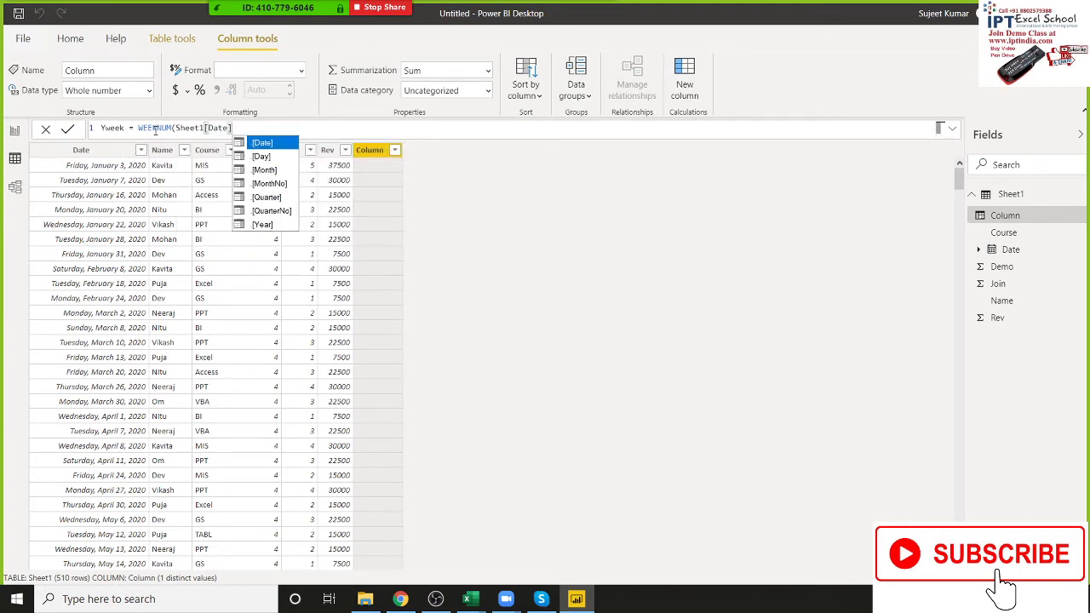
{"action": "type", "text": ")"}
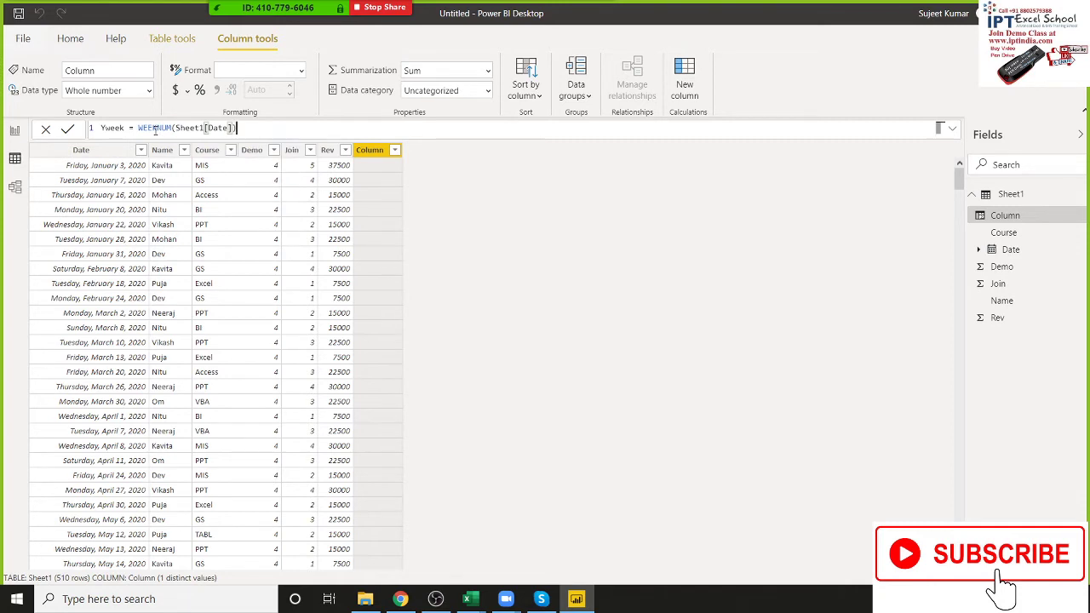
{"action": "key", "text": "Return"}
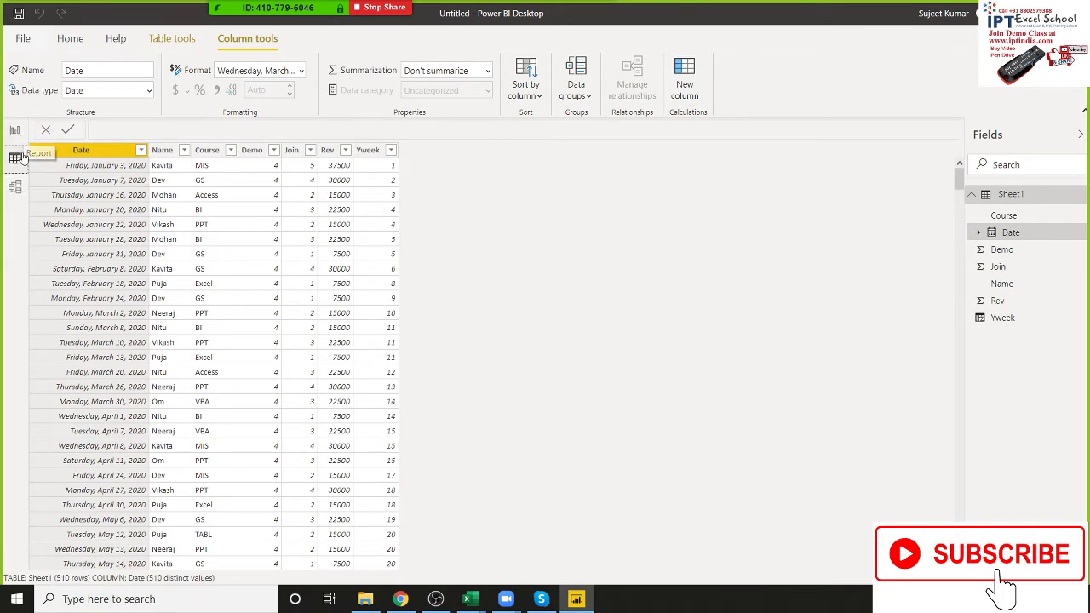
From the report view's Modeling commands, rename the new measure to CYWeek.
{"action": "left_click", "coordinate": [14, 131]}
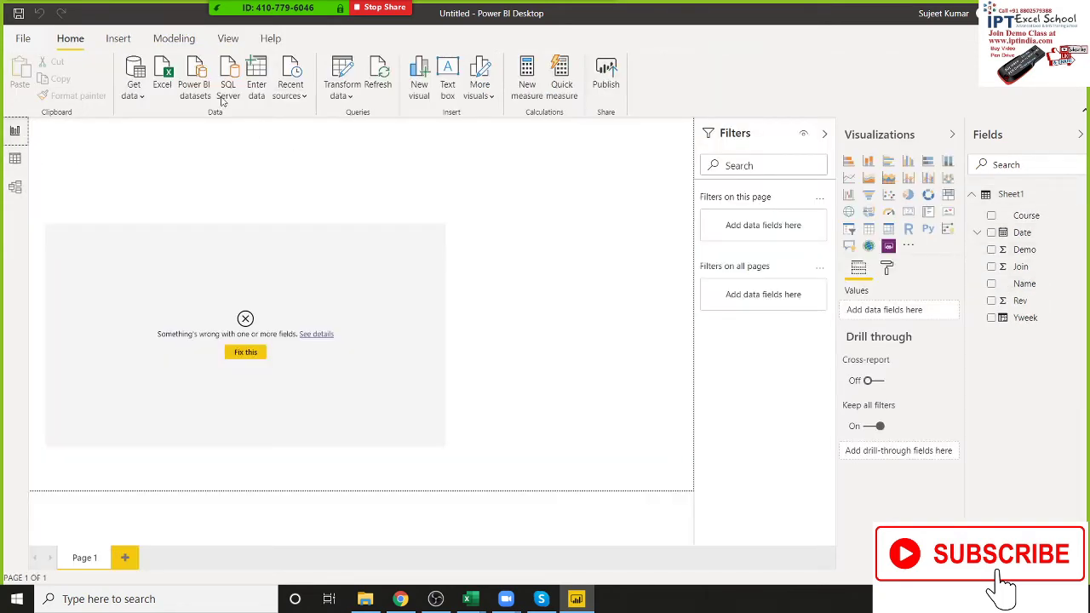
{"action": "left_click", "coordinate": [174, 38]}
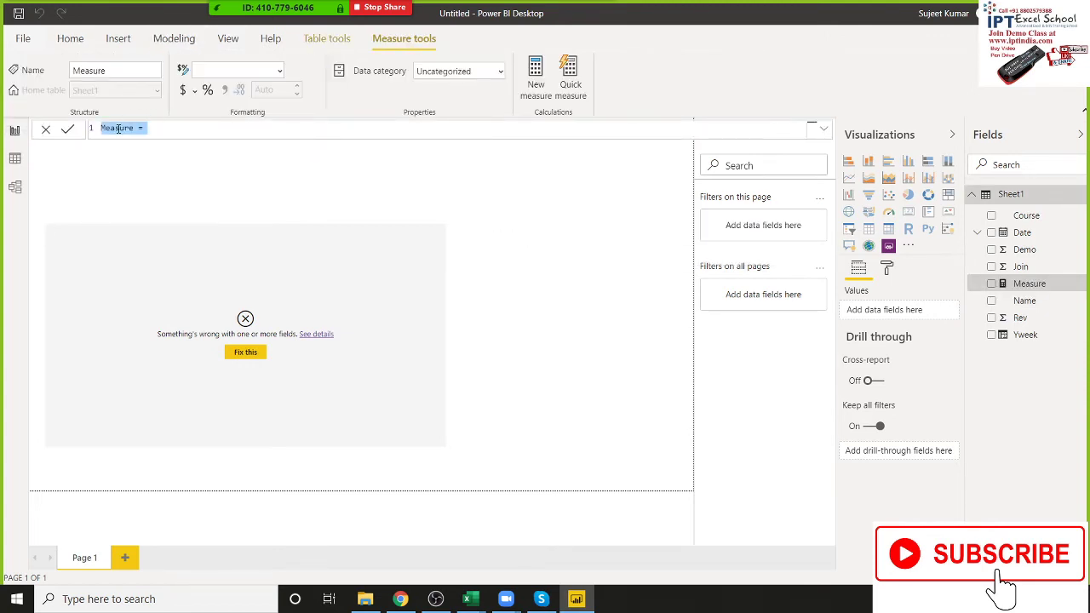
{"action": "double_click", "coordinate": [119, 128]}
{"action": "type", "text": "C"}
{"action": "type", "text": "Y"}
{"action": "type", "text": "Week"}
Begin the formula as COUNTX(FILTER(Sheet1, using autocomplete suggestions.
{"action": "left_click", "coordinate": [151, 127]}
{"action": "type", "text": "cou"}
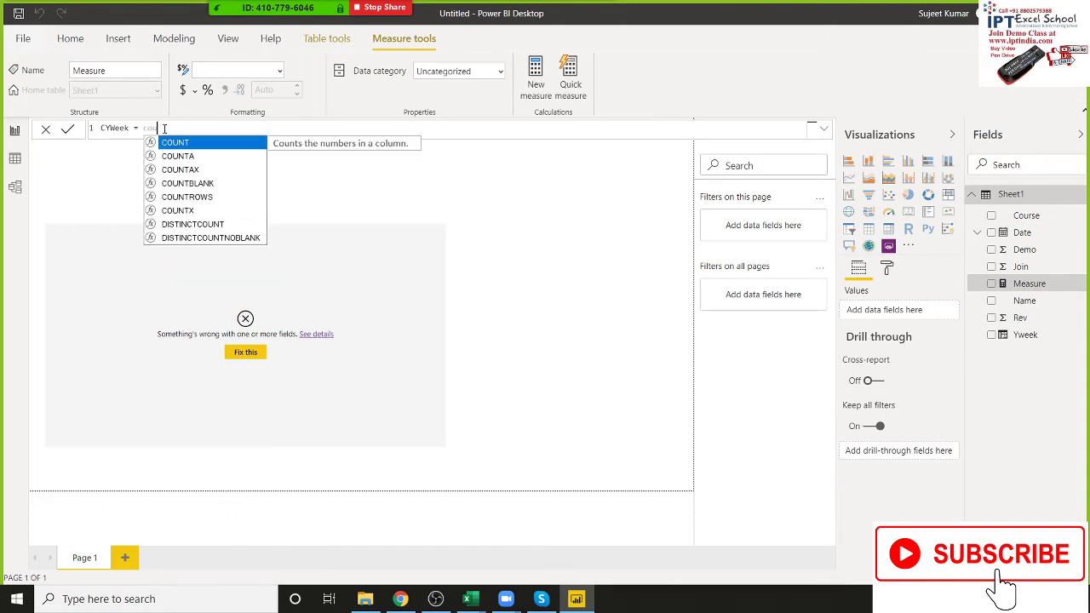
{"action": "key", "text": "Down"}
{"action": "key", "text": "Down"}
{"action": "key", "text": "Down"}
{"action": "key", "text": "Down"}
{"action": "key", "text": "Down"}
{"action": "key", "text": "Down"}
{"action": "key", "text": "Up"}
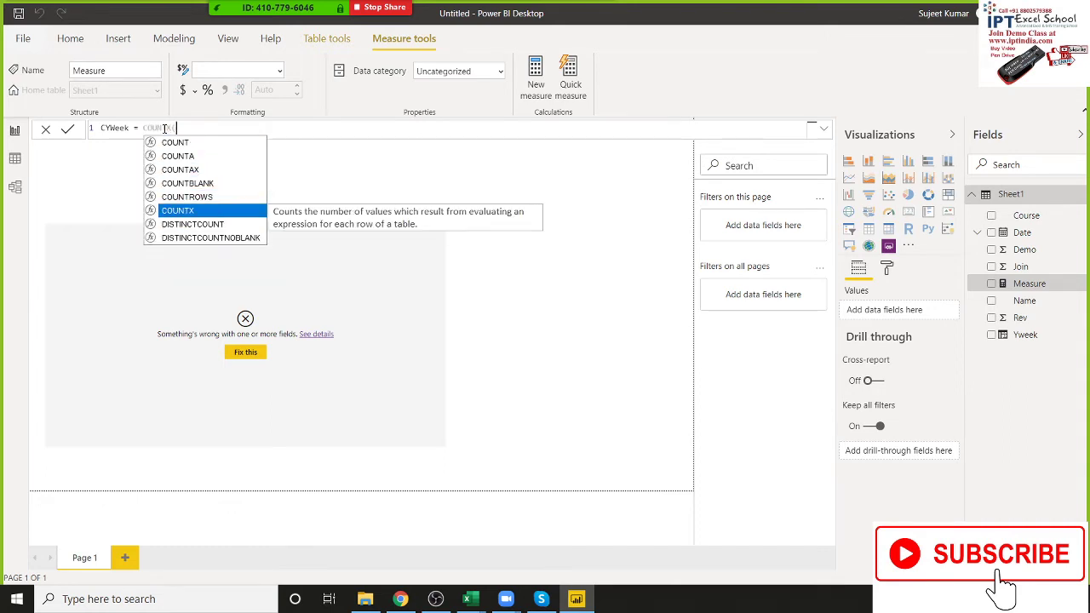
{"action": "key", "text": "Tab"}
{"action": "type", "text": "fil"}
{"action": "key", "text": "Tab"}
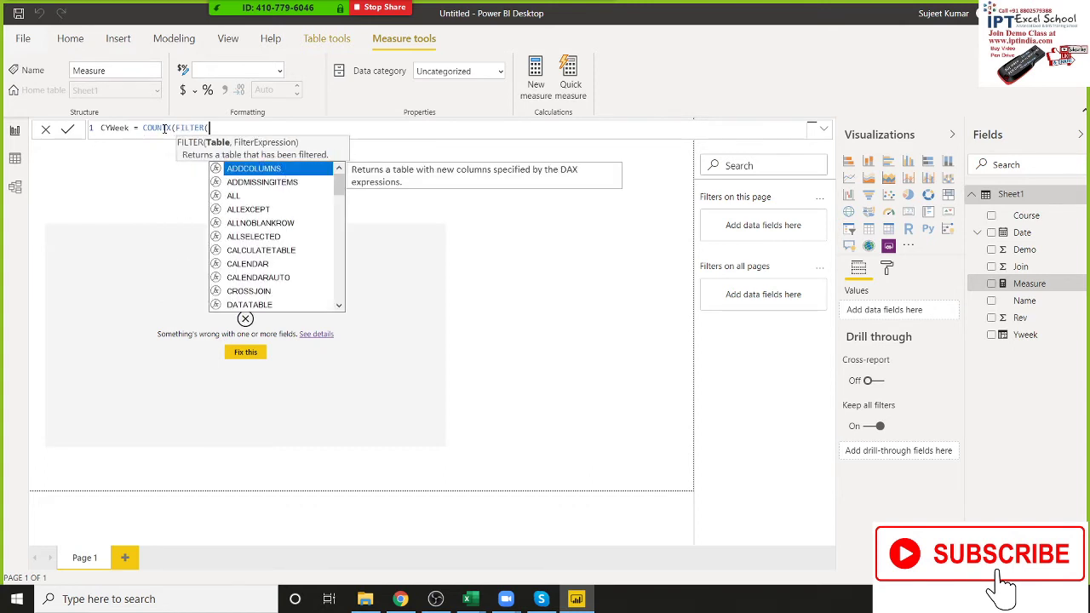
{"action": "type", "text": "sh"}
{"action": "key", "text": "Tab"}
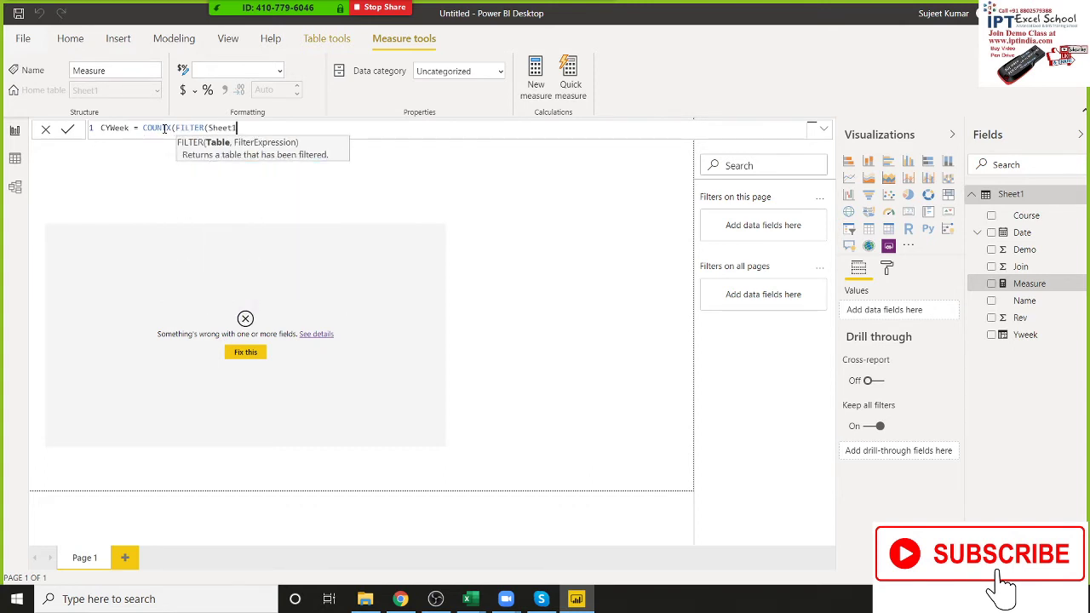
{"action": "type", "text": ","}
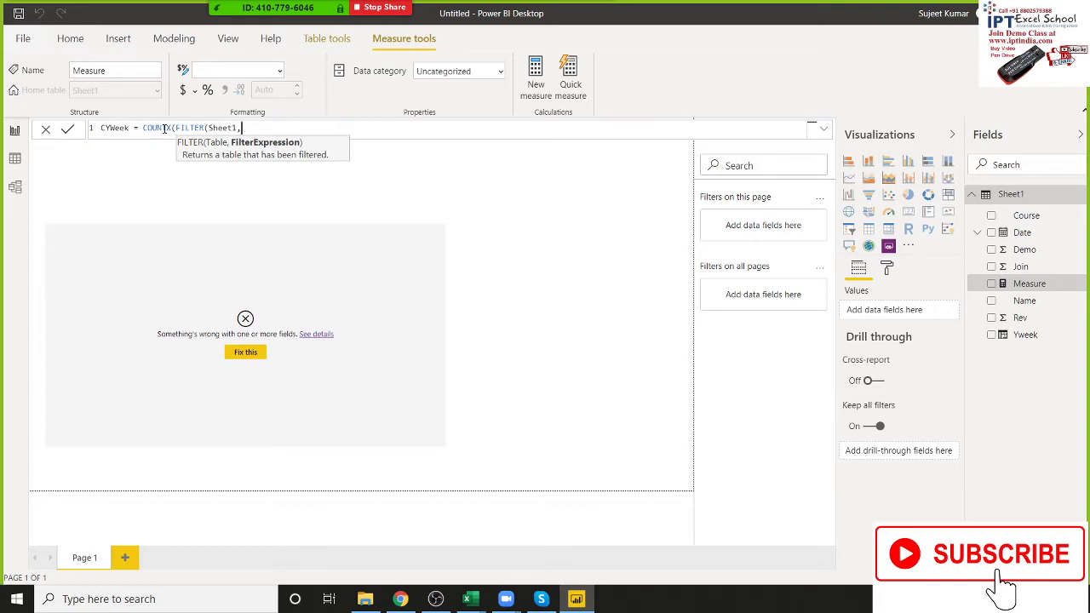
Complete the filter condition Sheet1[Yweek]=MAX(Sheet1[Yweek]) and count Sheet1[Name], closing the parentheses.
{"action": "type", "text": "y"}
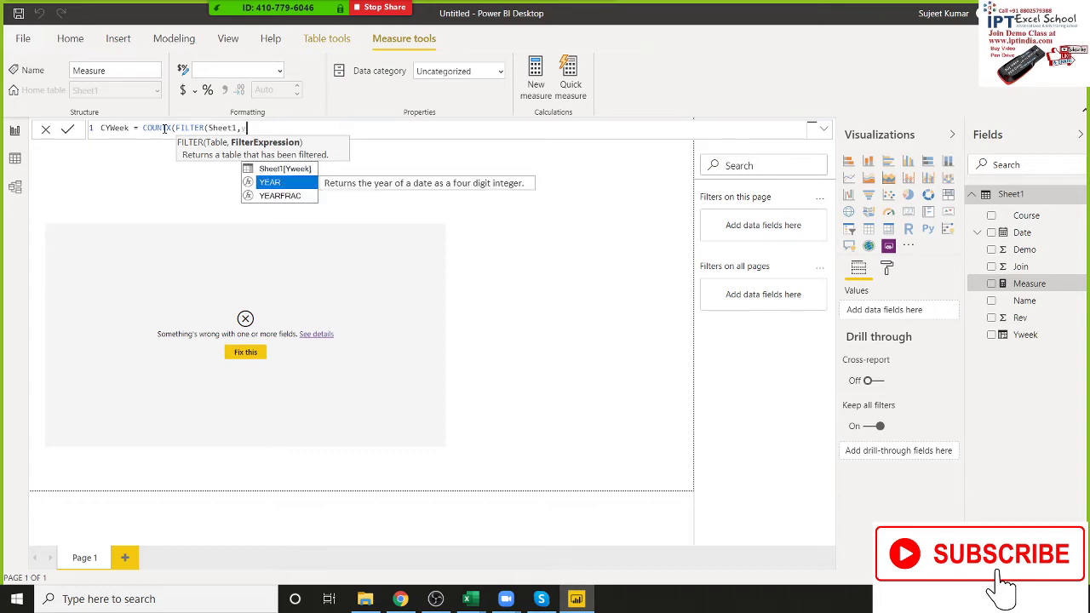
{"action": "key", "text": "Up"}
{"action": "key", "text": "Tab"}
{"action": "type", "text": "="}
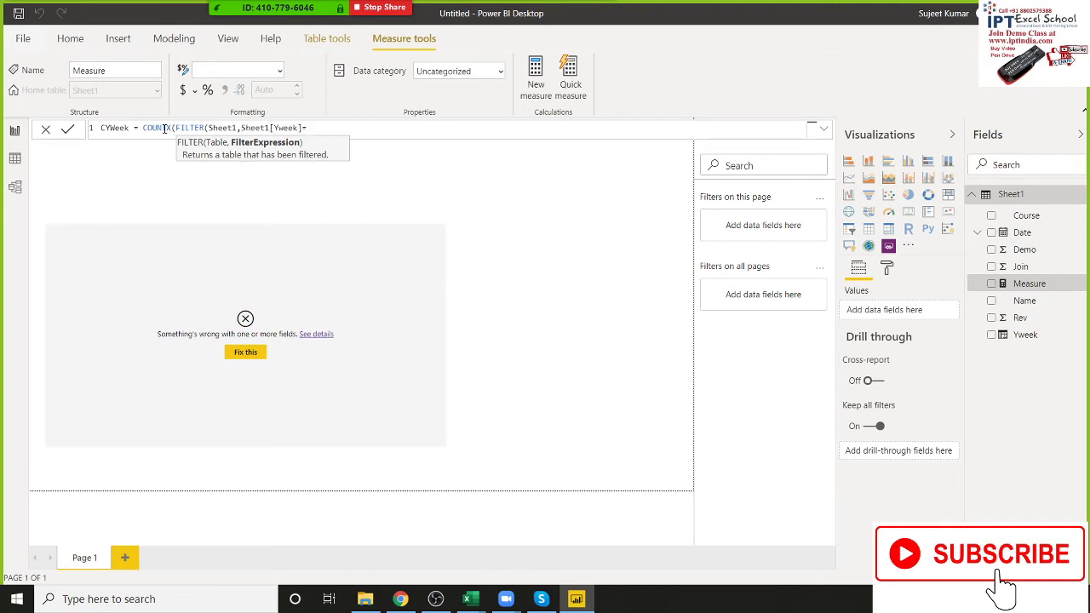
{"action": "type", "text": "max"}
{"action": "key", "text": "Tab"}
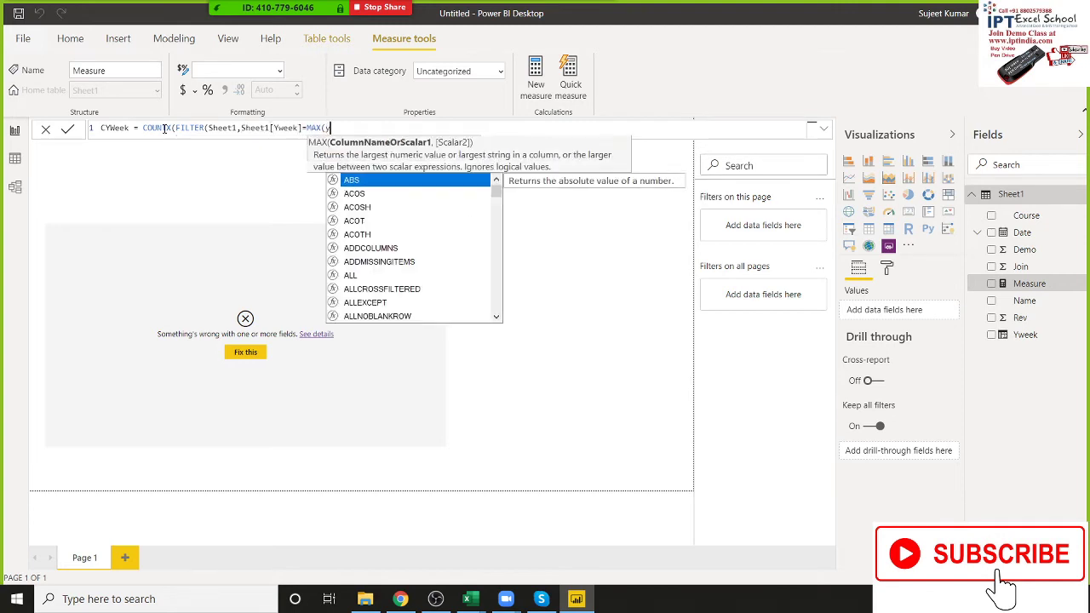
{"action": "key", "text": "Up"}
{"action": "key", "text": "Tab"}
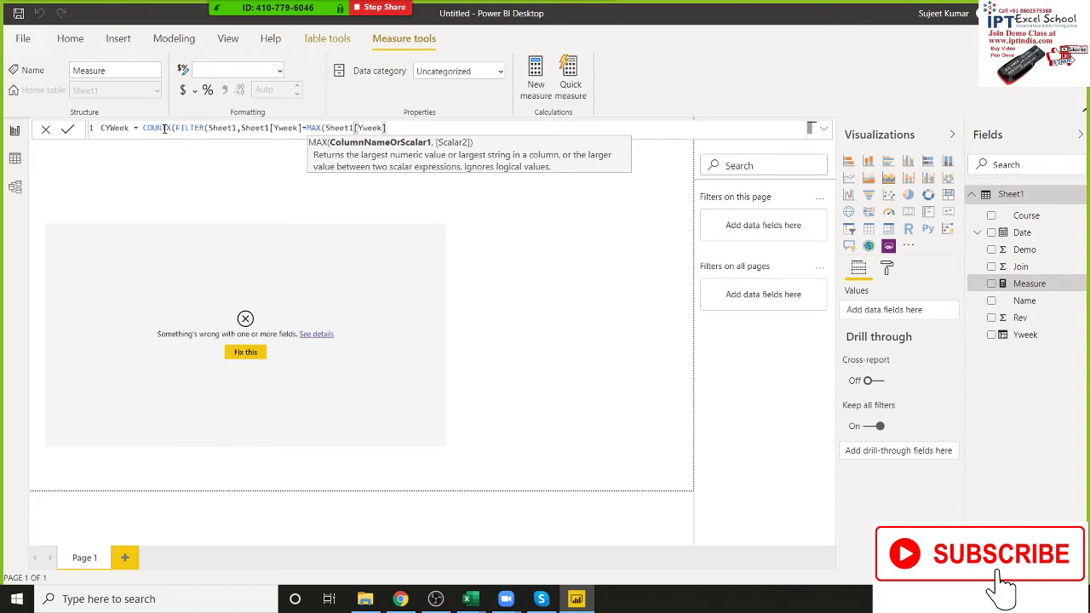
{"action": "type", "text": ")"}
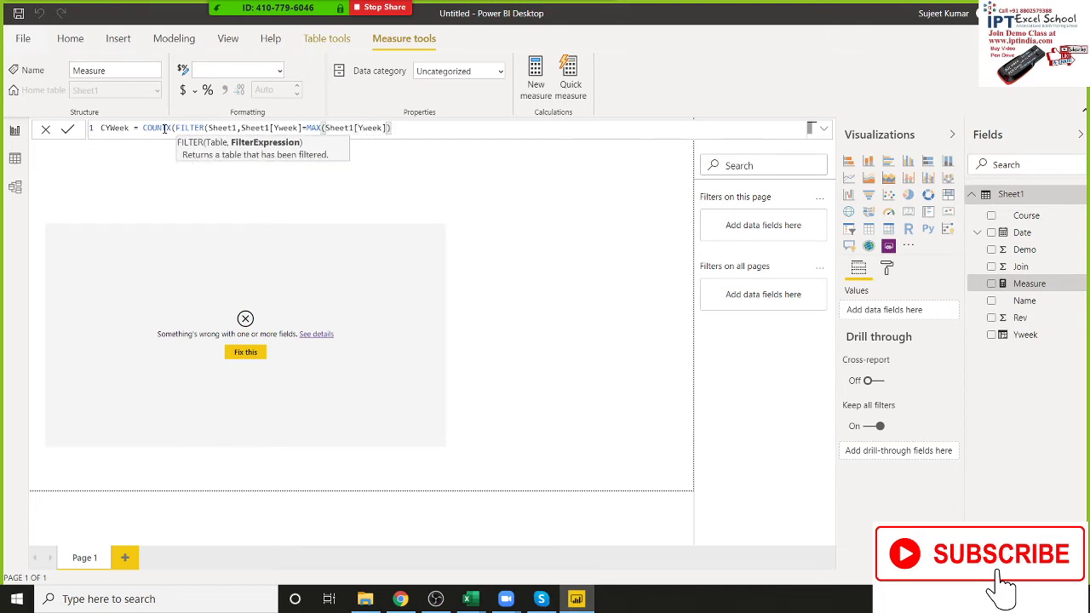
{"action": "type", "text": ","}
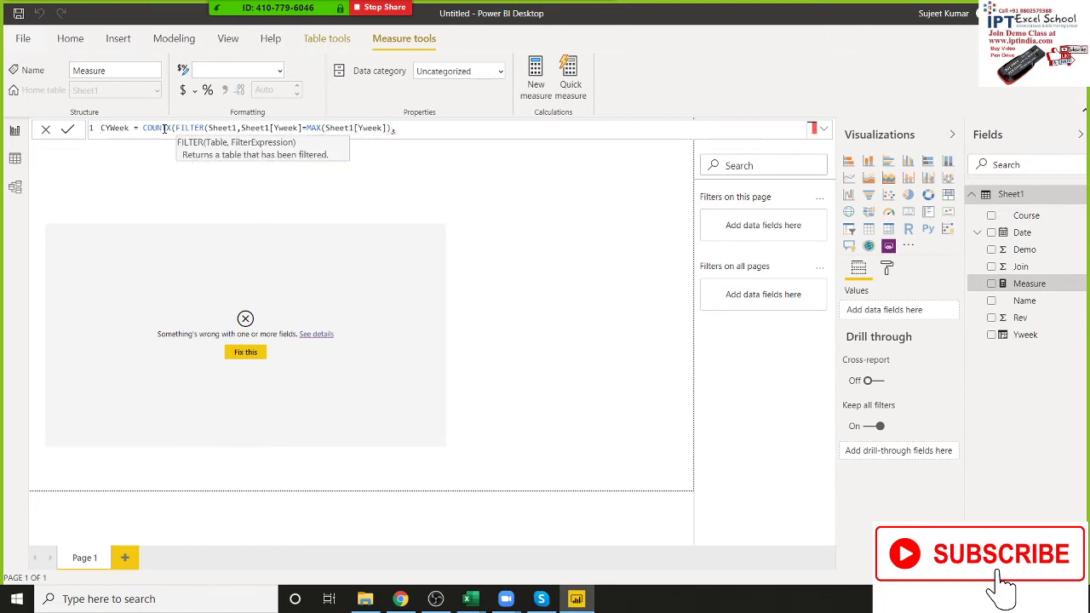
{"action": "key", "text": "BackSpace"}
{"action": "type", "text": "),"}
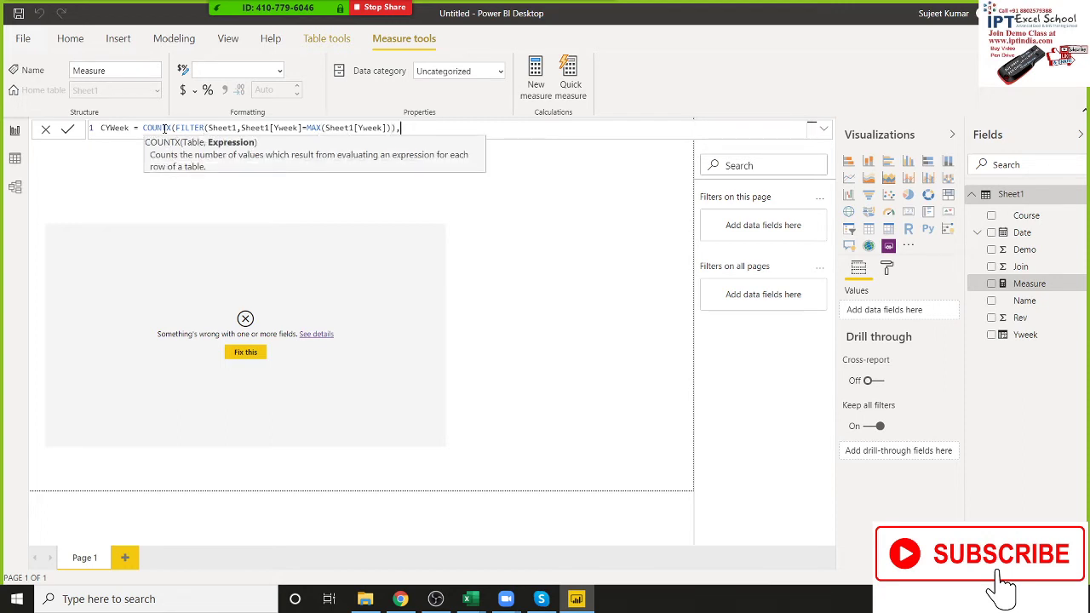
{"action": "type", "text": "nam"}
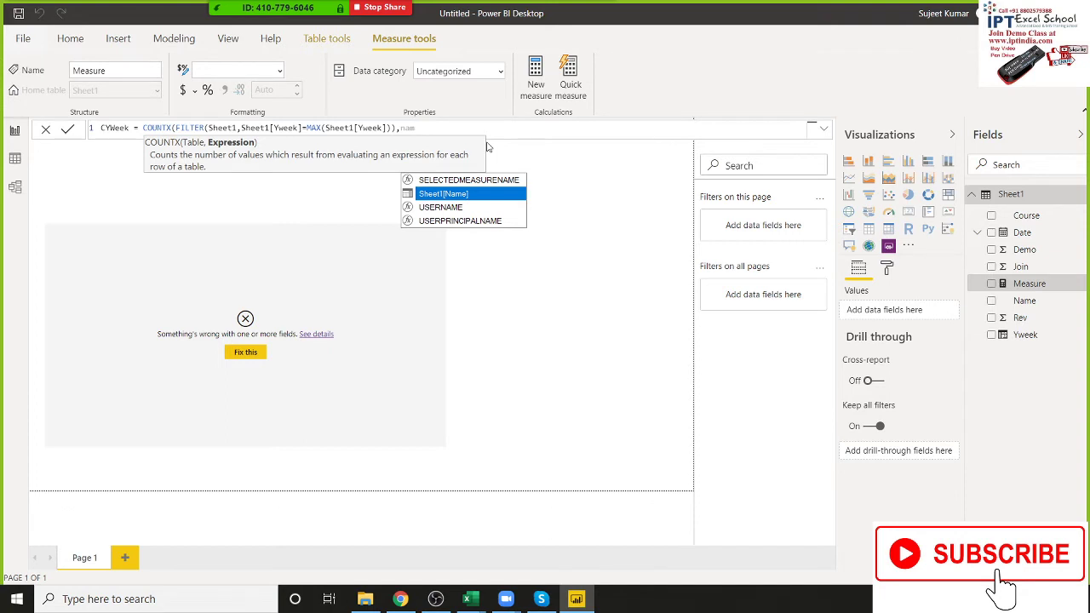
{"action": "key", "text": "Tab"}
{"action": "type", "text": ")"}
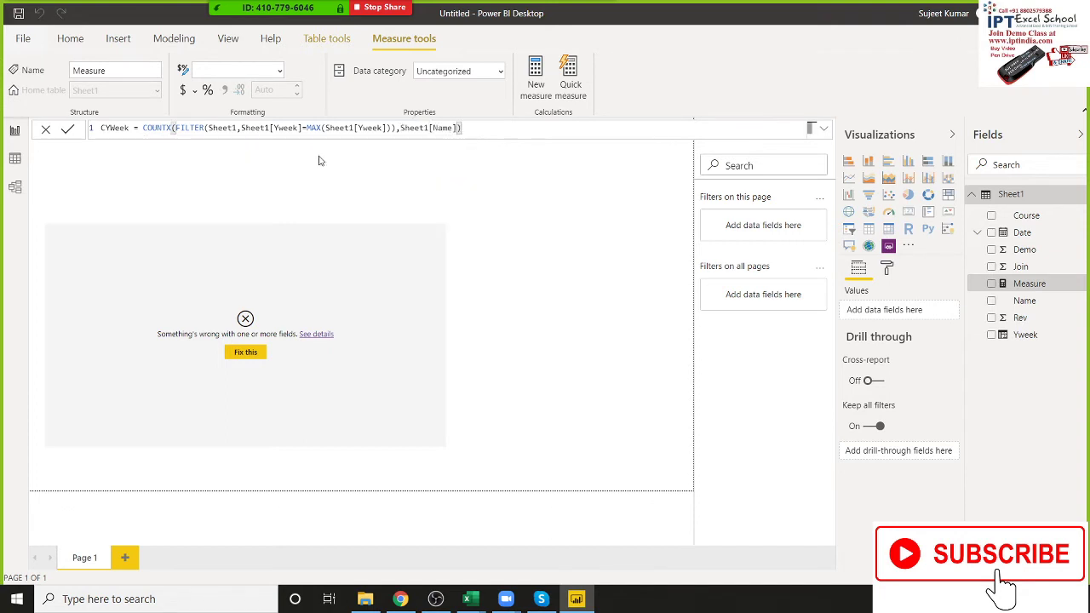
Change COUNTX to COUNTA and try committing the CYWeek measure.
{"action": "left_click", "coordinate": [170, 128]}
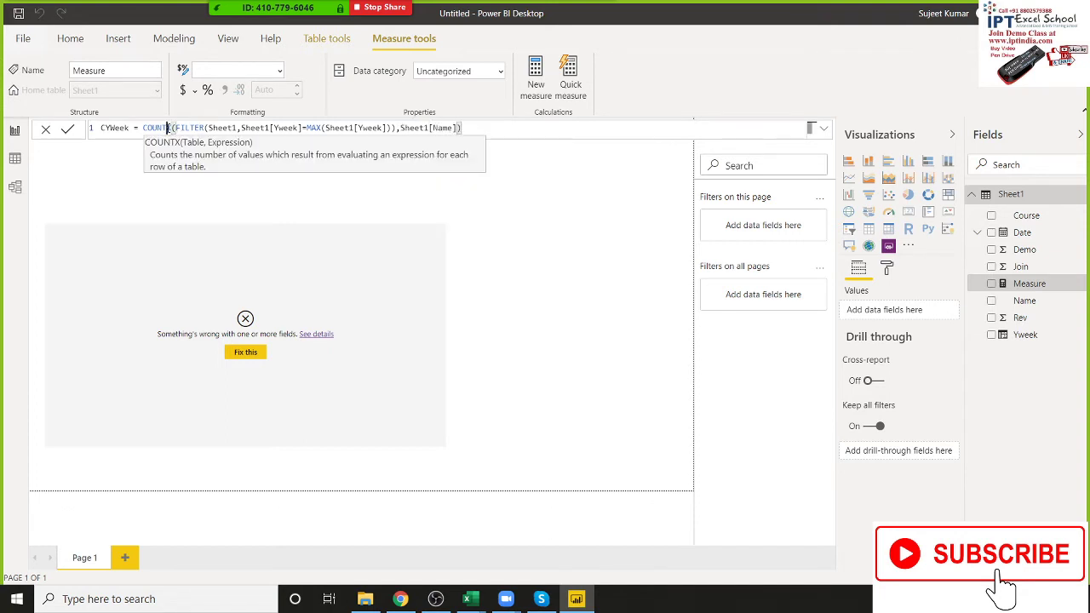
{"action": "type", "text": "a"}
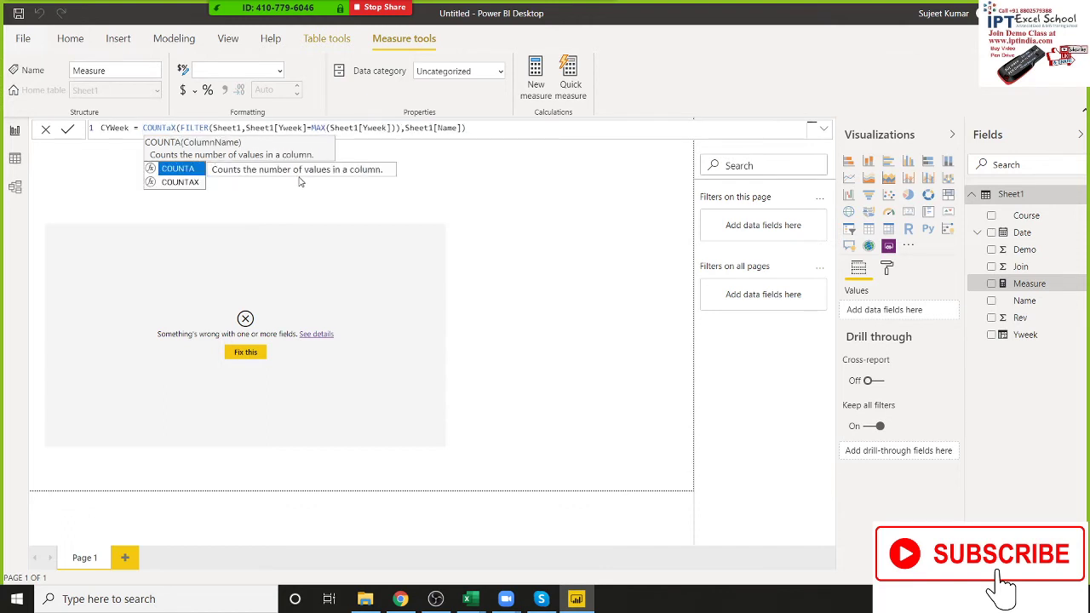
{"action": "key", "text": "Tab"}
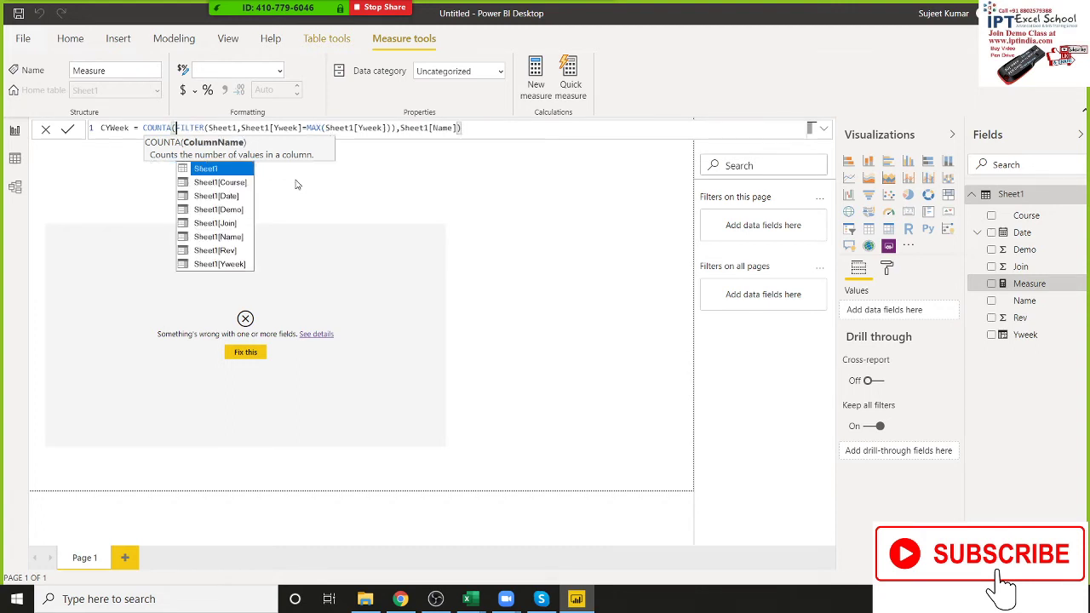
{"action": "left_click", "coordinate": [521, 136]}
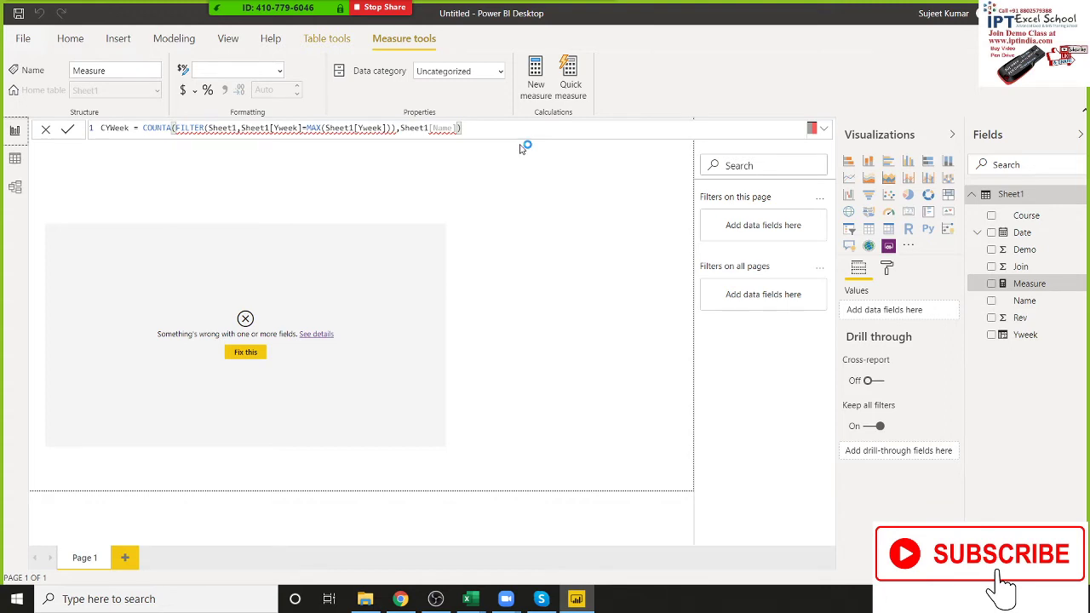
{"action": "key", "text": "Return"}
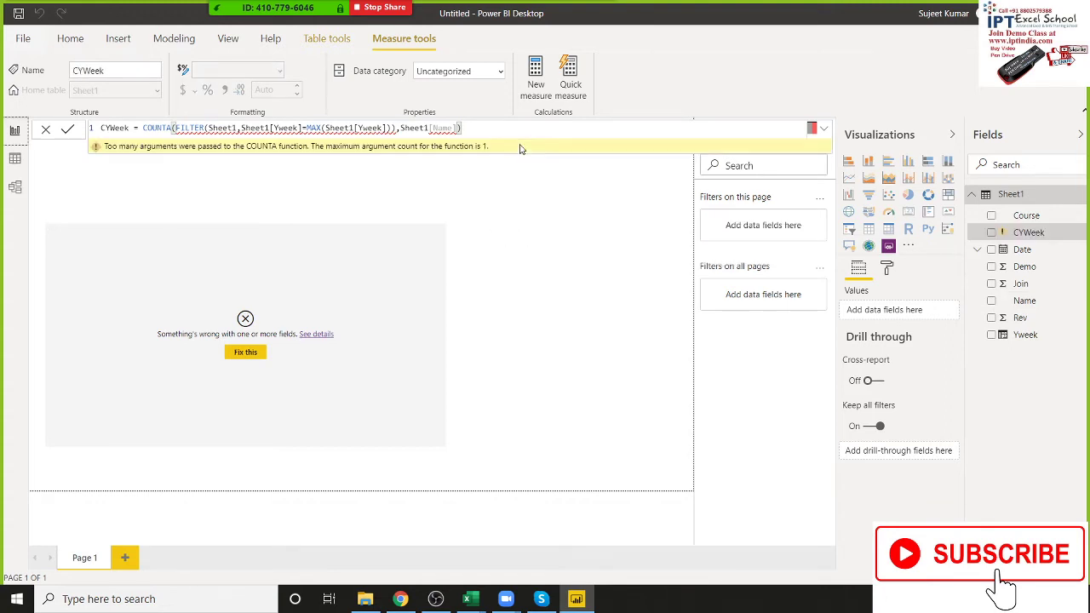
Replace COUNTA with COUNTAX, remove the stray ADDCOLUMNS text, and commit the measure.
{"action": "double_click", "coordinate": [172, 128]}
{"action": "left_click", "coordinate": [174, 128]}
{"action": "type", "text": "X"}
{"action": "key", "text": "Tab"}
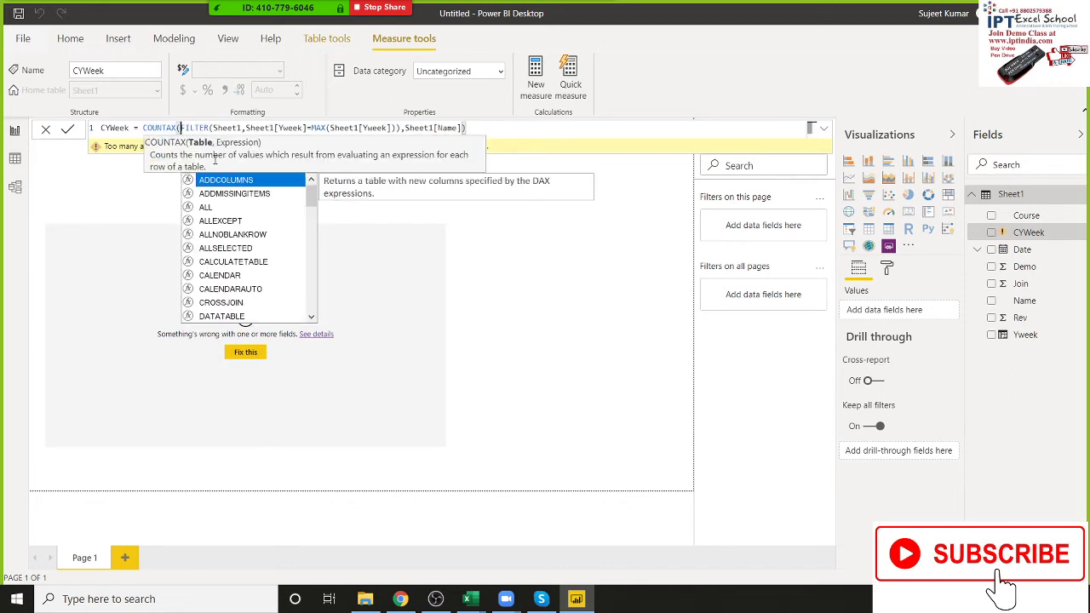
{"action": "key", "text": "Tab"}
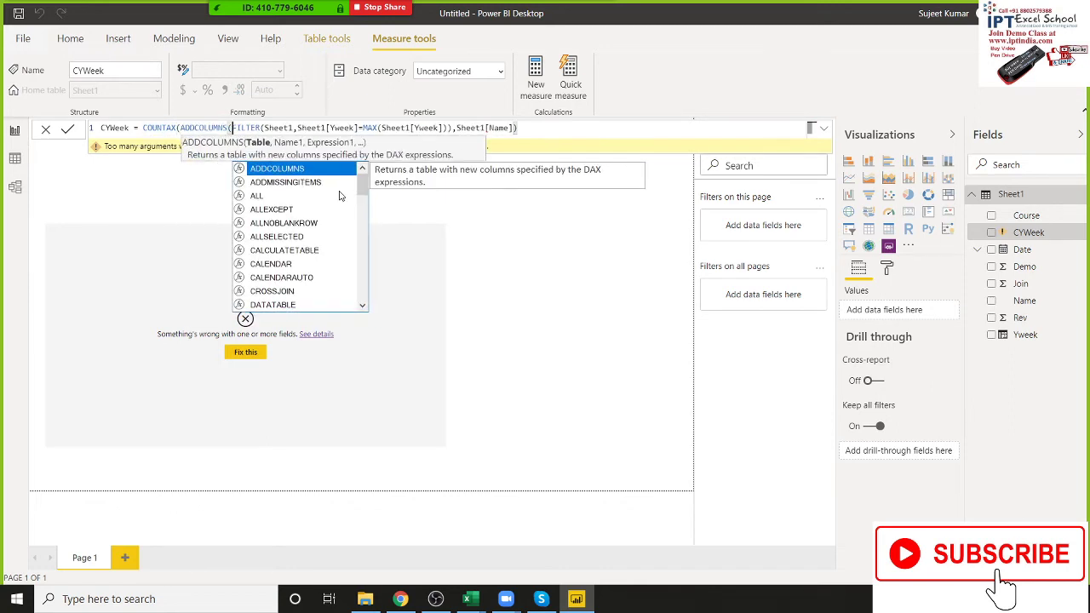
{"action": "key", "text": "BackSpace"}
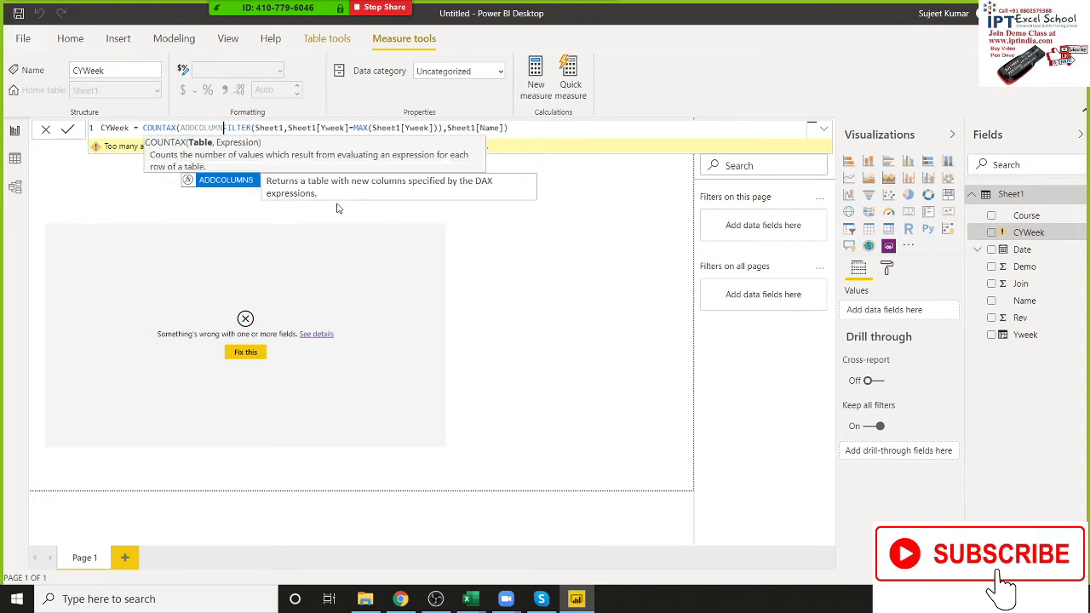
{"action": "key", "text": "BackSpace"}
{"action": "key", "text": "BackSpace"}
{"action": "key", "text": "BackSpace"}
{"action": "key", "text": "BackSpace"}
{"action": "key", "text": "BackSpace"}
{"action": "key", "text": "BackSpace"}
{"action": "key", "text": "BackSpace"}
{"action": "key", "text": "BackSpace"}
{"action": "key", "text": "BackSpace"}
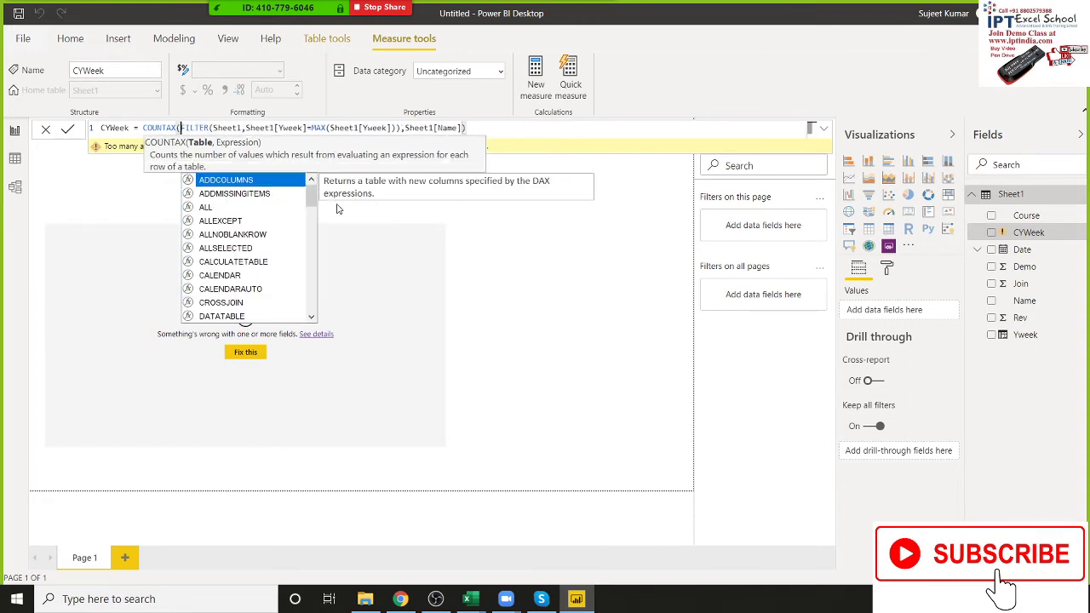
{"action": "left_click", "coordinate": [535, 129]}
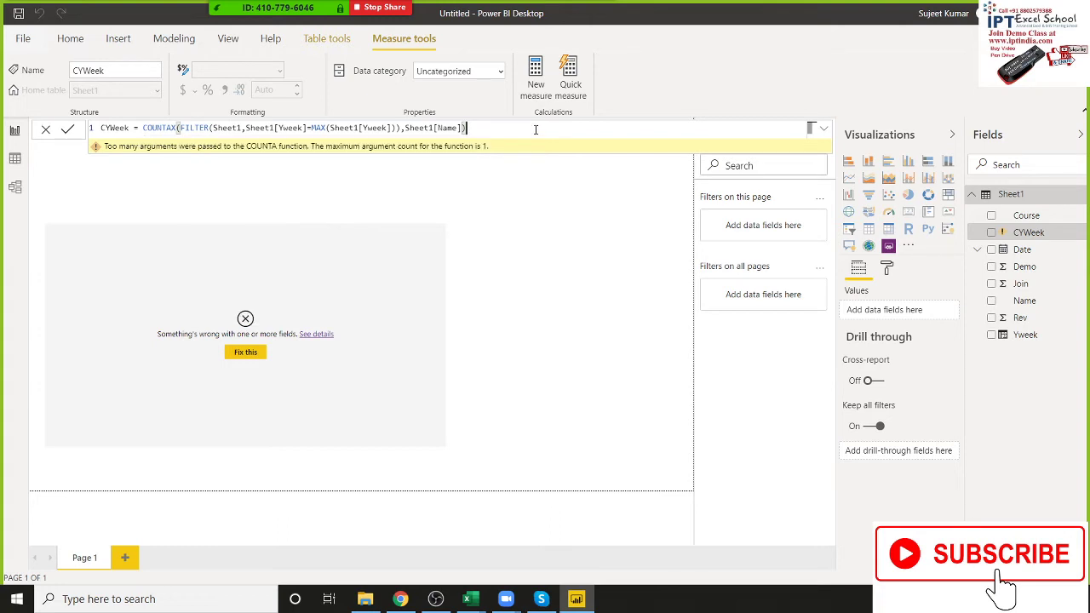
{"action": "key", "text": "Return"}
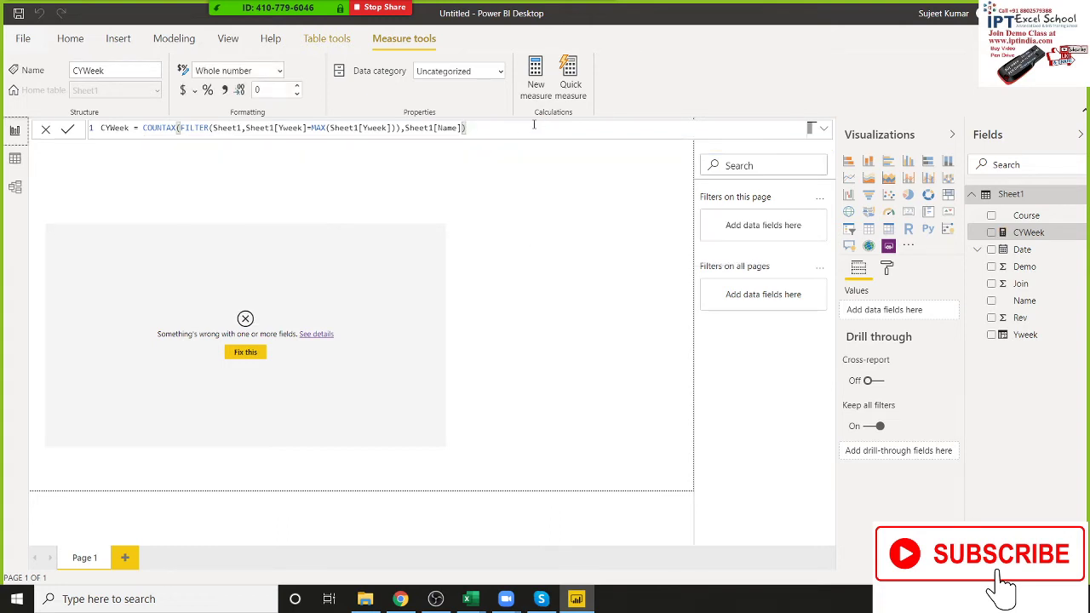
Add a card with the Yweek field showing 12K at the page's top right, then switch to Data view.
{"action": "left_click", "coordinate": [553, 212]}
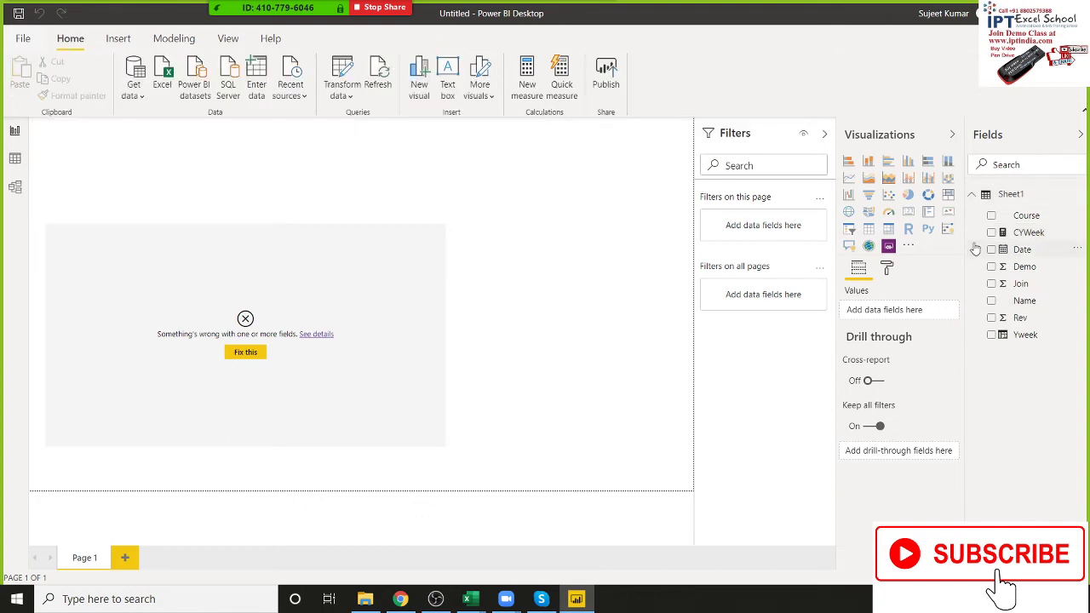
{"action": "left_click", "coordinate": [908, 213]}
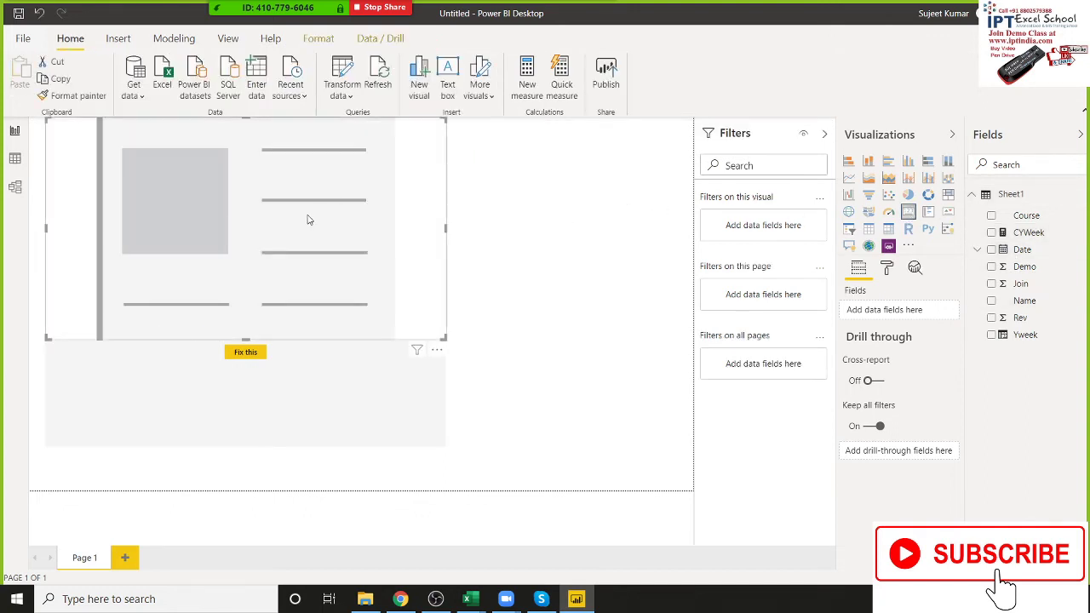
{"action": "left_click_drag", "start_coordinate": [309, 219], "coordinate": [627, 231]}
{"action": "left_click_drag", "start_coordinate": [1038, 334], "coordinate": [501, 228]}
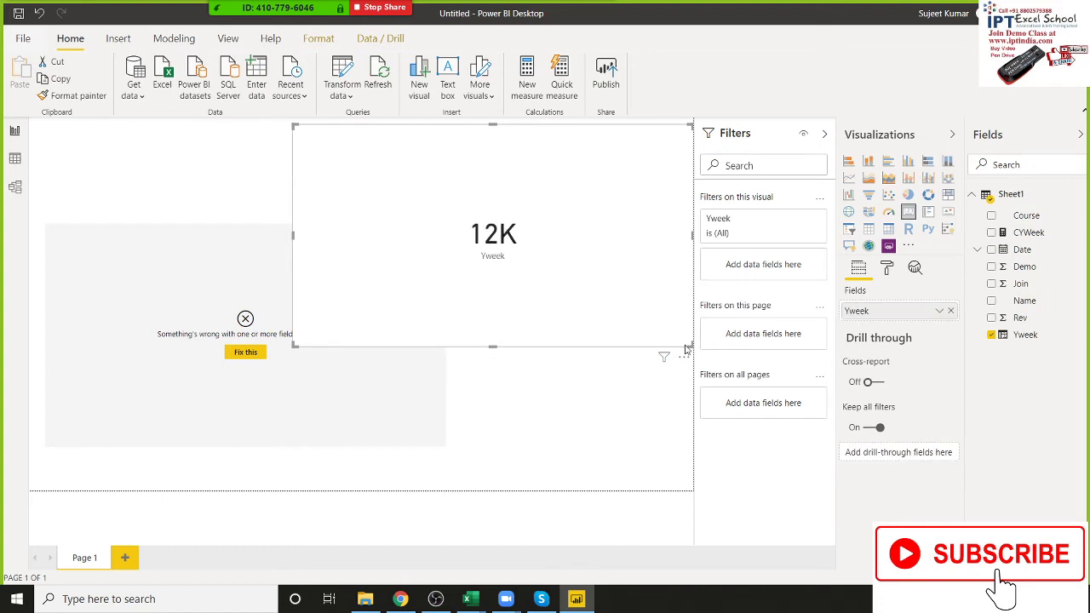
{"action": "mouse_move", "coordinate": [688, 348]}
{"action": "left_mouse_down"}
{"action": "mouse_move", "coordinate": [550, 202]}
{"action": "mouse_move", "coordinate": [494, 204]}
{"action": "mouse_move", "coordinate": [672, 211]}
{"action": "left_mouse_up"}
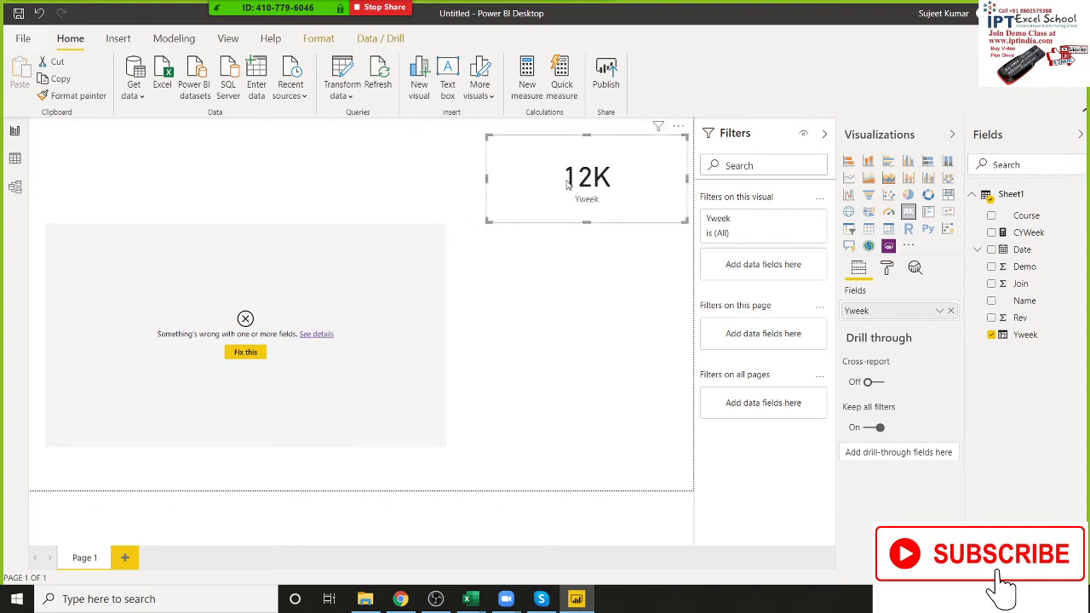
{"action": "left_click", "coordinate": [14, 159]}
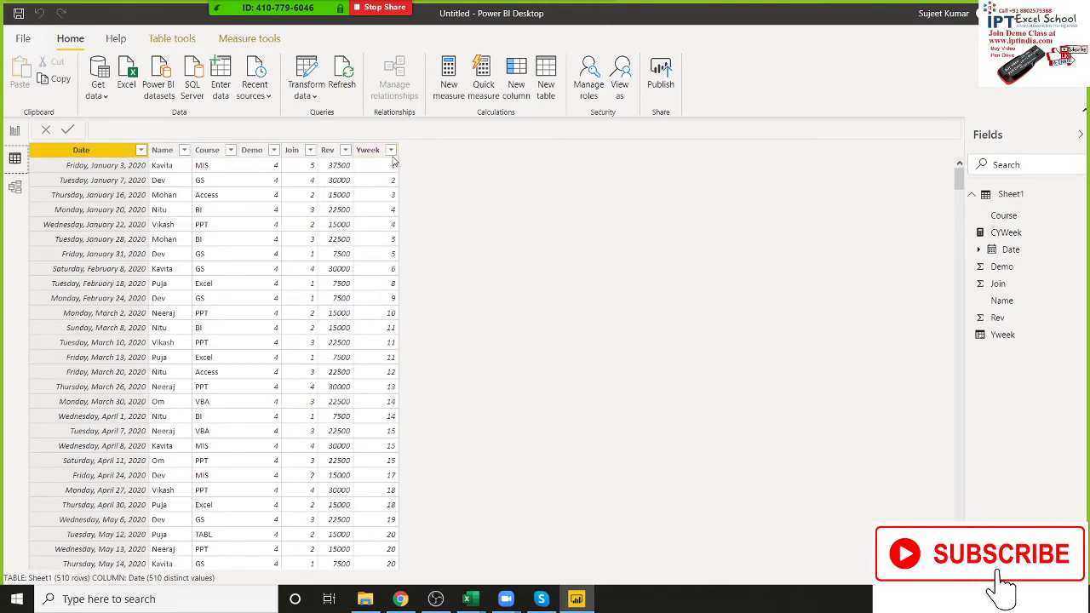
Filter the Yweek column to only 53, leaving the five late-December 2020 rows.
{"action": "left_click", "coordinate": [391, 151]}
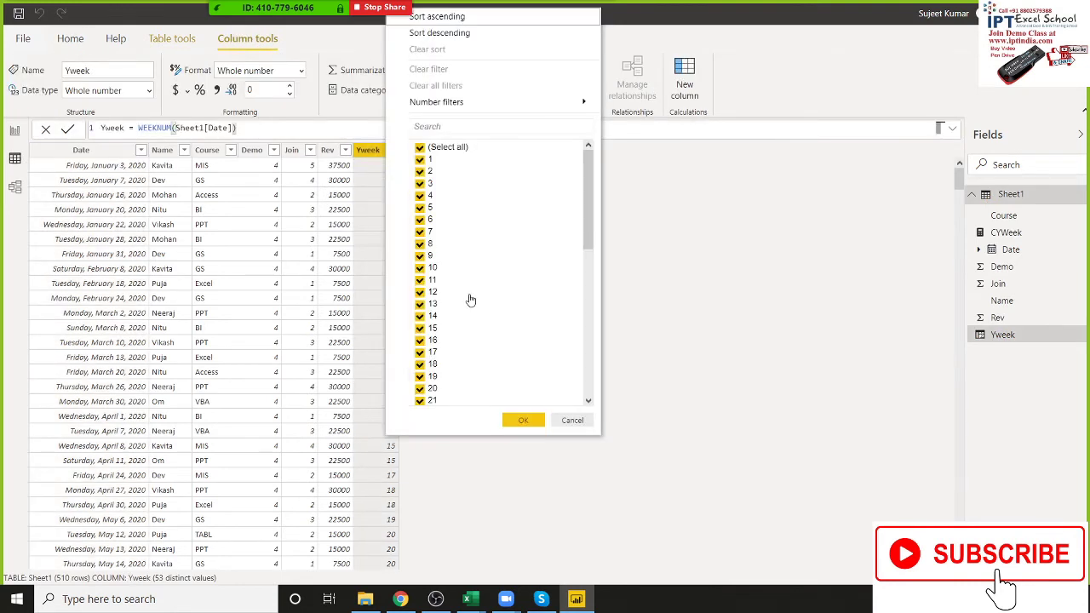
{"action": "left_click", "coordinate": [420, 148]}
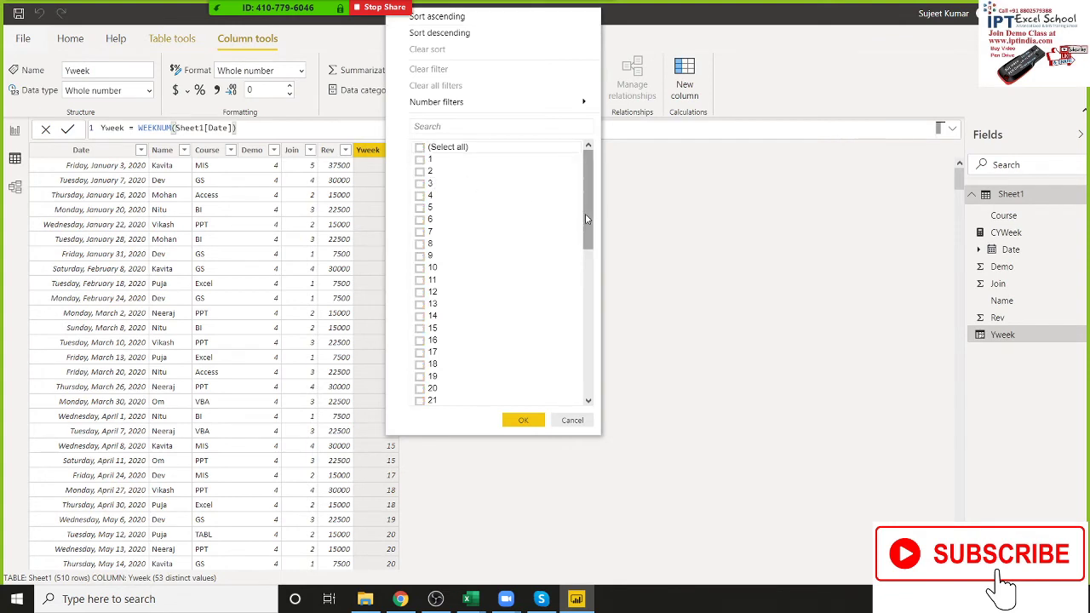
{"action": "scroll", "coordinate": [451, 281], "scroll_direction": "down", "scroll_amount": 5}
{"action": "scroll", "coordinate": [439, 357], "scroll_direction": "down", "scroll_amount": 5}
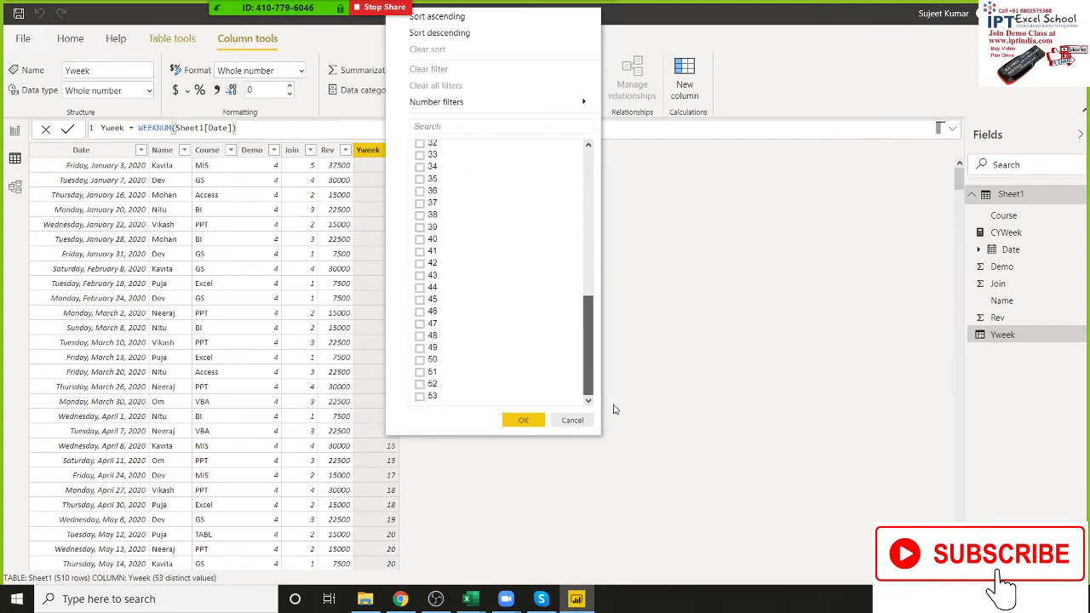
{"action": "left_click", "coordinate": [421, 397]}
{"action": "left_click", "coordinate": [523, 421]}
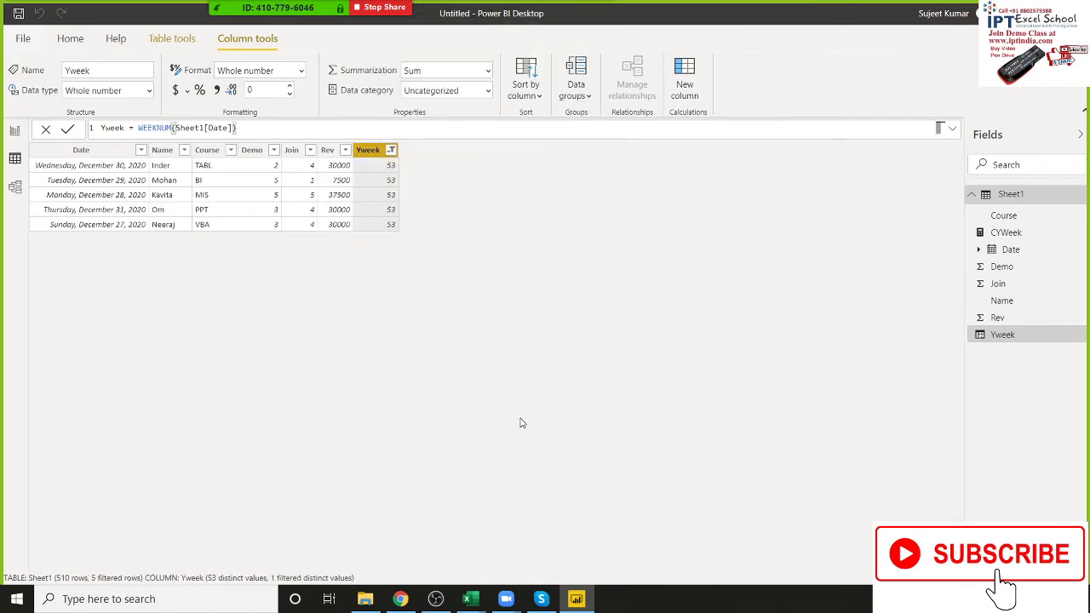
{"action": "left_click", "coordinate": [174, 209]}
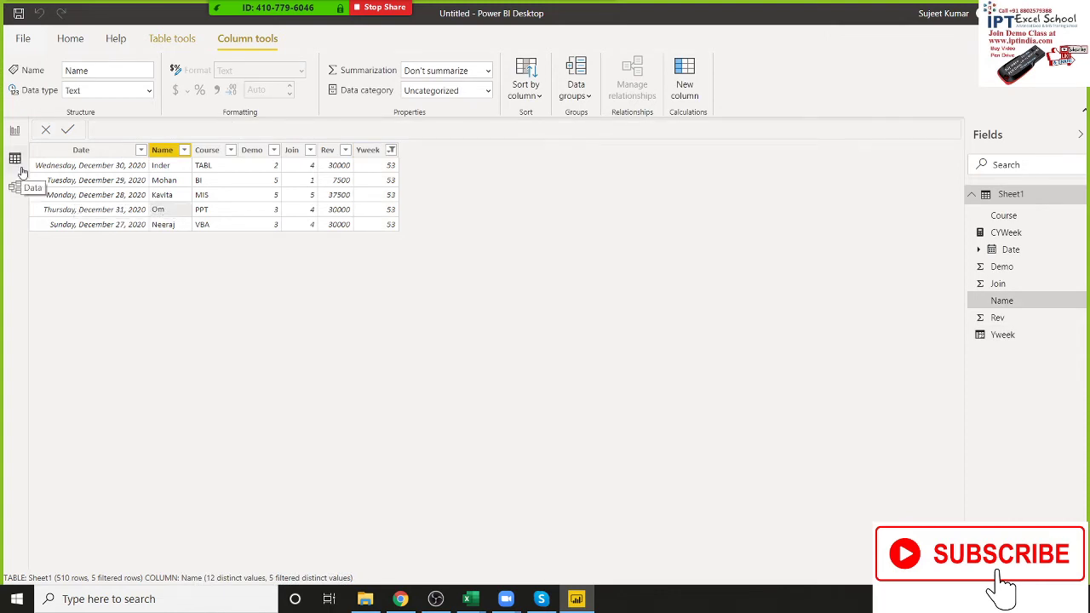
Return to the report page and select Yweek in Fields to show its WEEKNUM formula.
{"action": "left_click", "coordinate": [16, 135]}
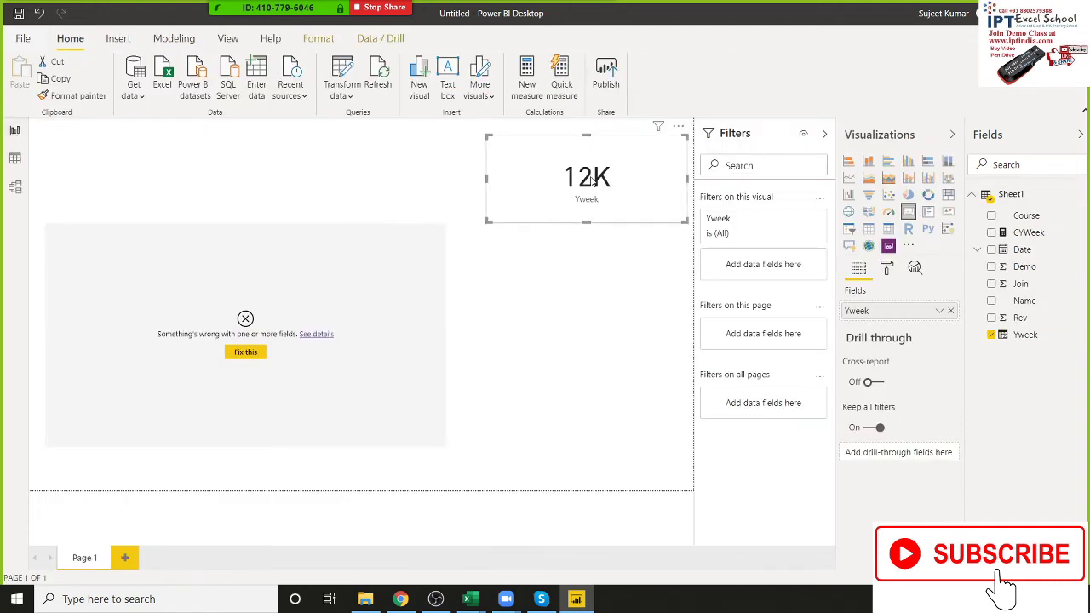
{"action": "left_click", "coordinate": [1026, 335]}
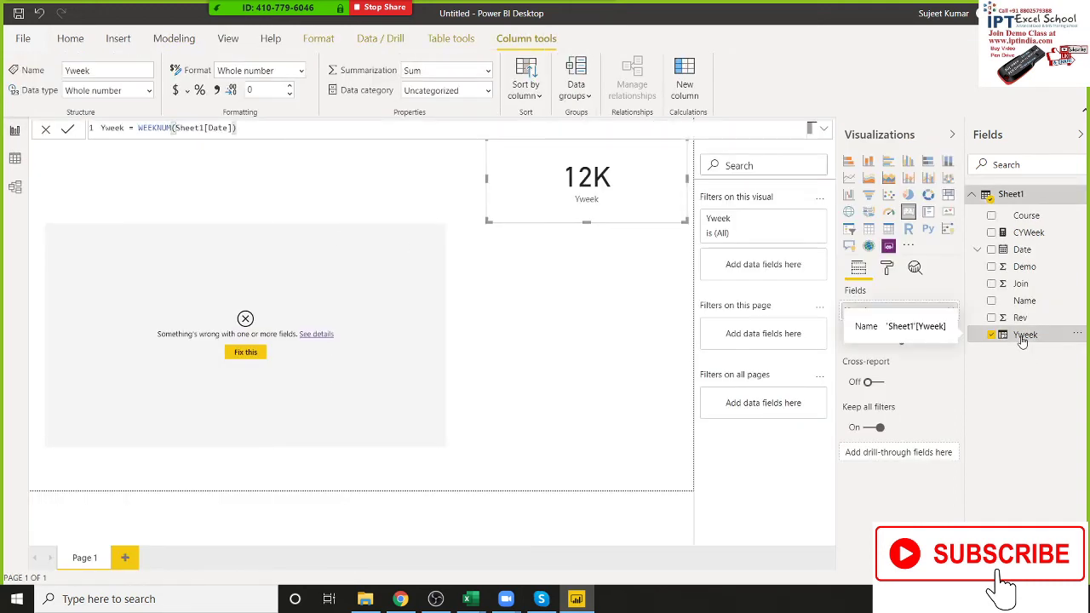
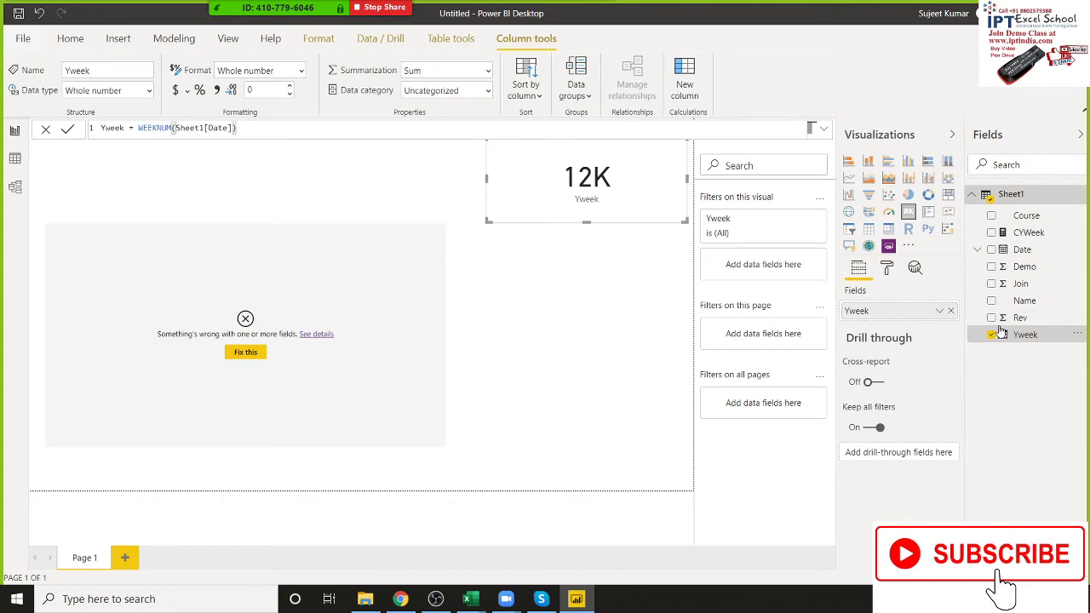
Replace Yweek on the card with the CYWeek measure and enlarge the card to show 5.
{"action": "left_click", "coordinate": [1027, 233]}
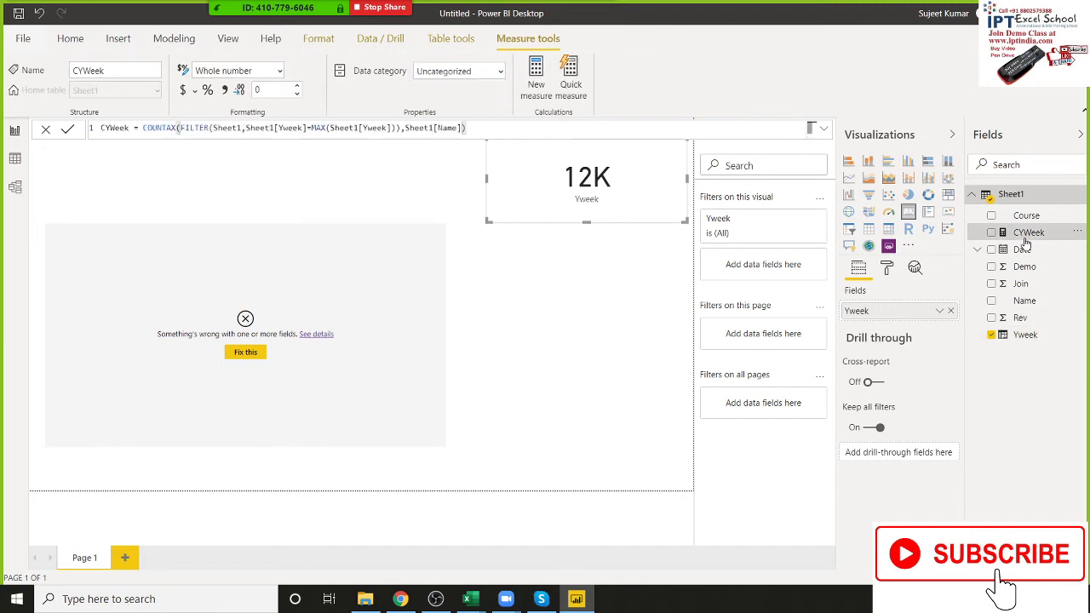
{"action": "left_click", "coordinate": [992, 335]}
{"action": "left_click_drag", "start_coordinate": [1028, 241], "coordinate": [596, 177]}
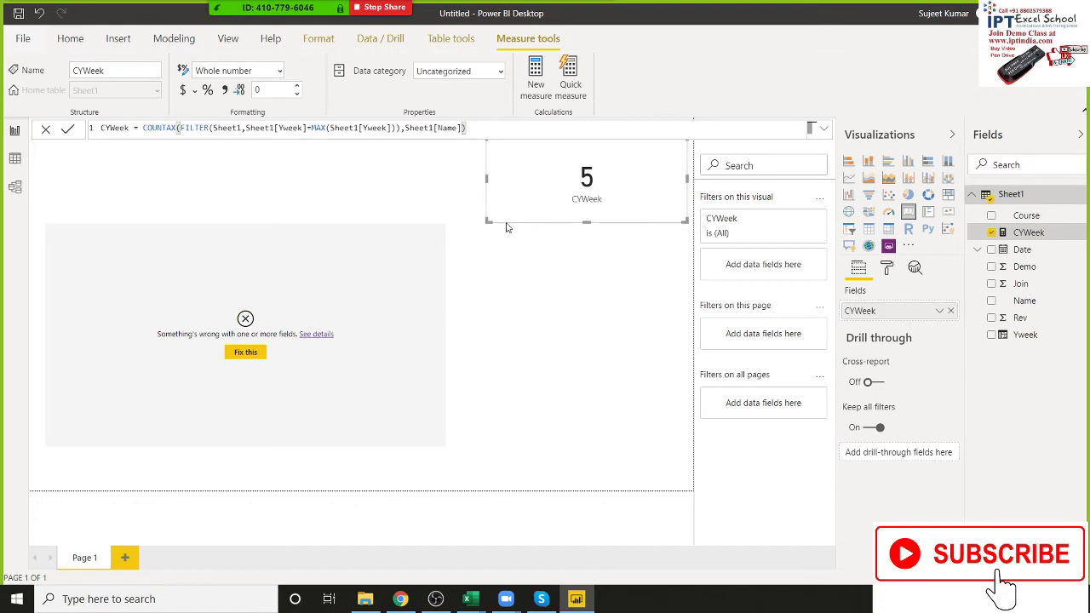
{"action": "left_click_drag", "start_coordinate": [489, 221], "coordinate": [470, 256]}
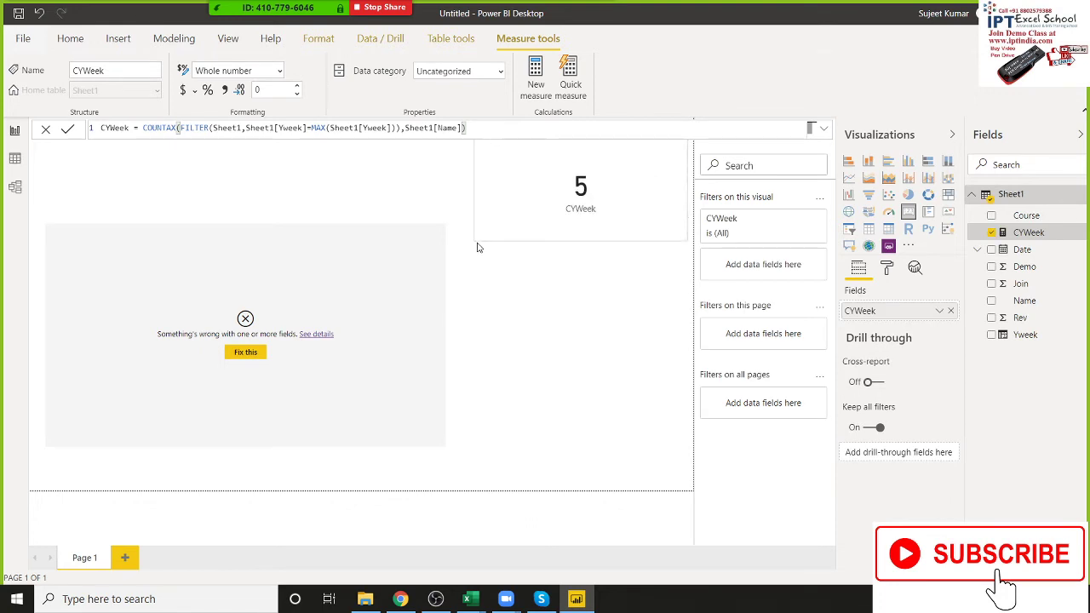
Delete the CYWeek card and the erroring visual from the report page.
{"action": "left_click", "coordinate": [502, 304]}
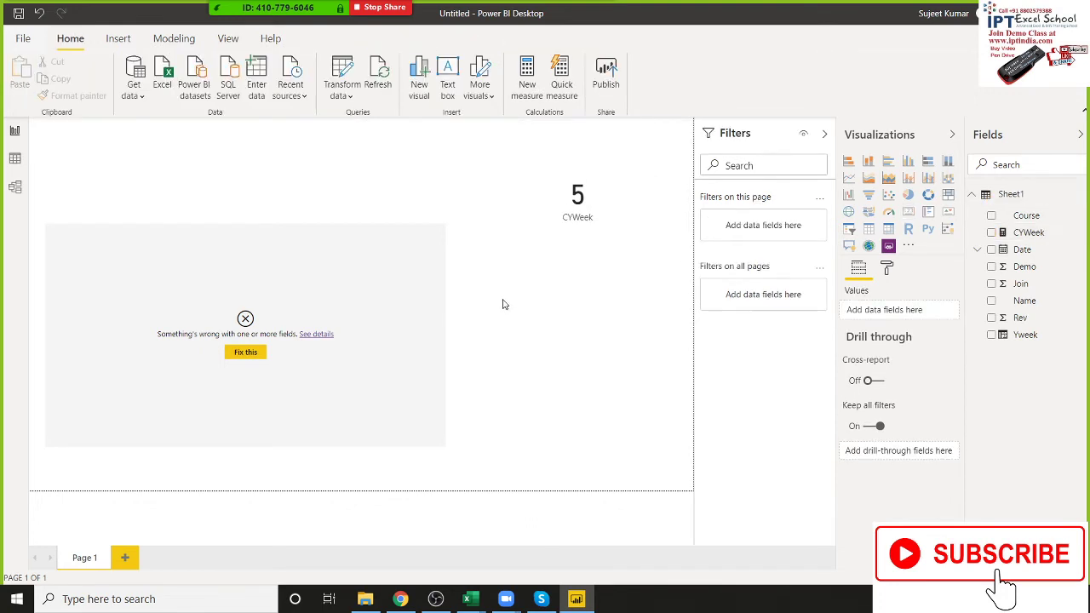
{"action": "left_click", "coordinate": [556, 249]}
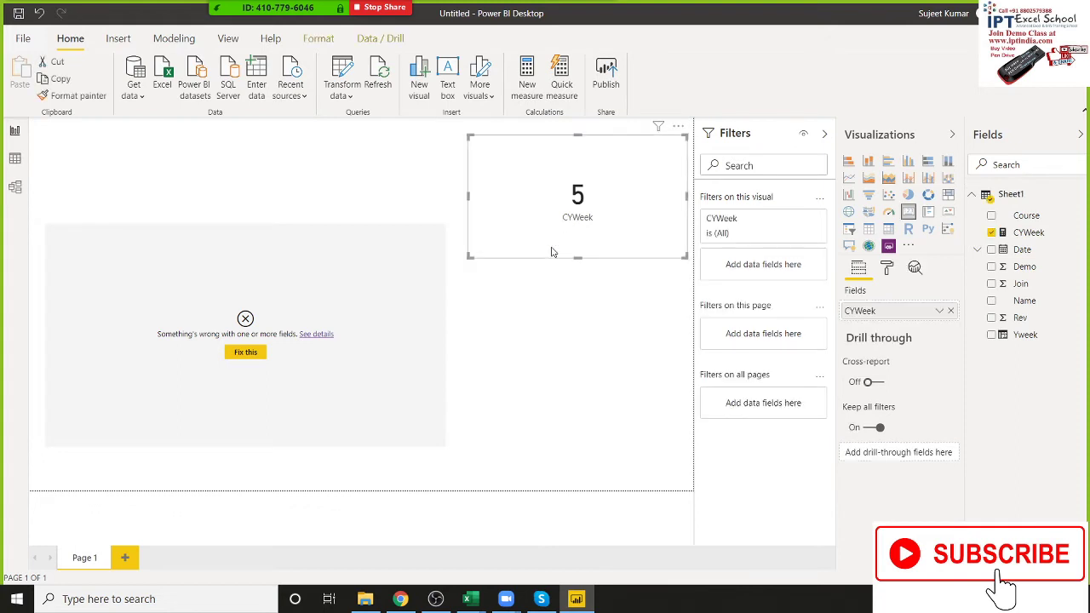
{"action": "key", "text": "Delete"}
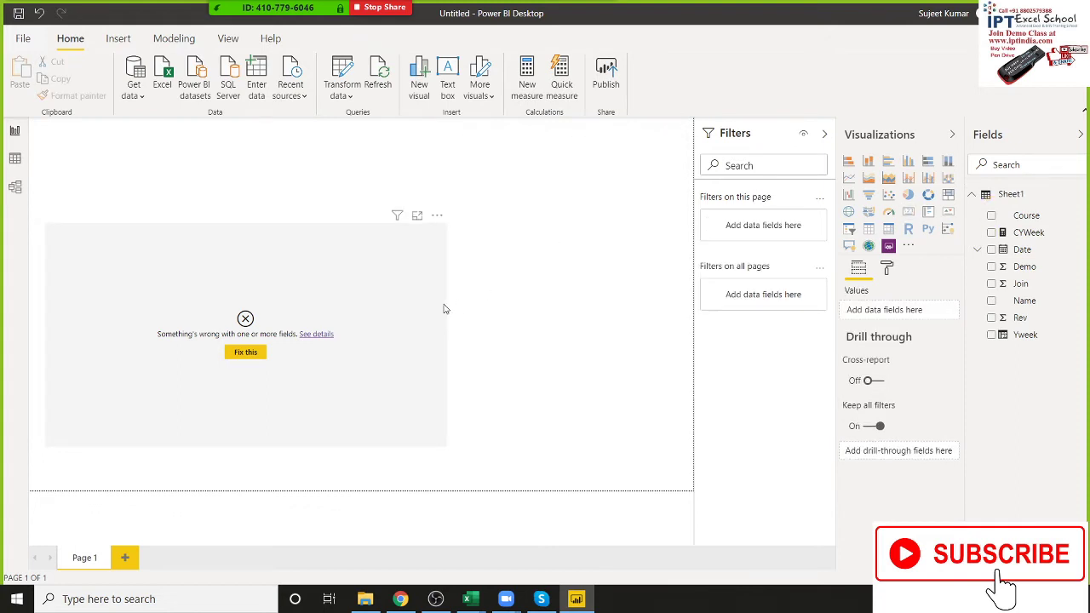
{"action": "left_click", "coordinate": [444, 308]}
{"action": "key", "text": "Delete"}
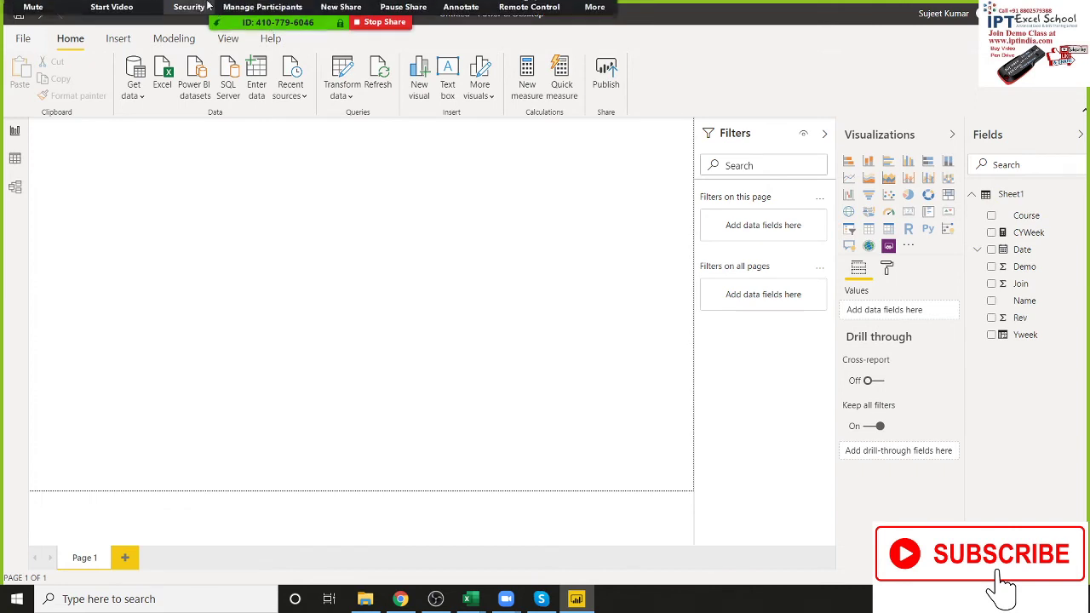
Grant Allow Record to each of the three attendees, then close the participants list.
{"action": "left_click", "coordinate": [248, 15]}
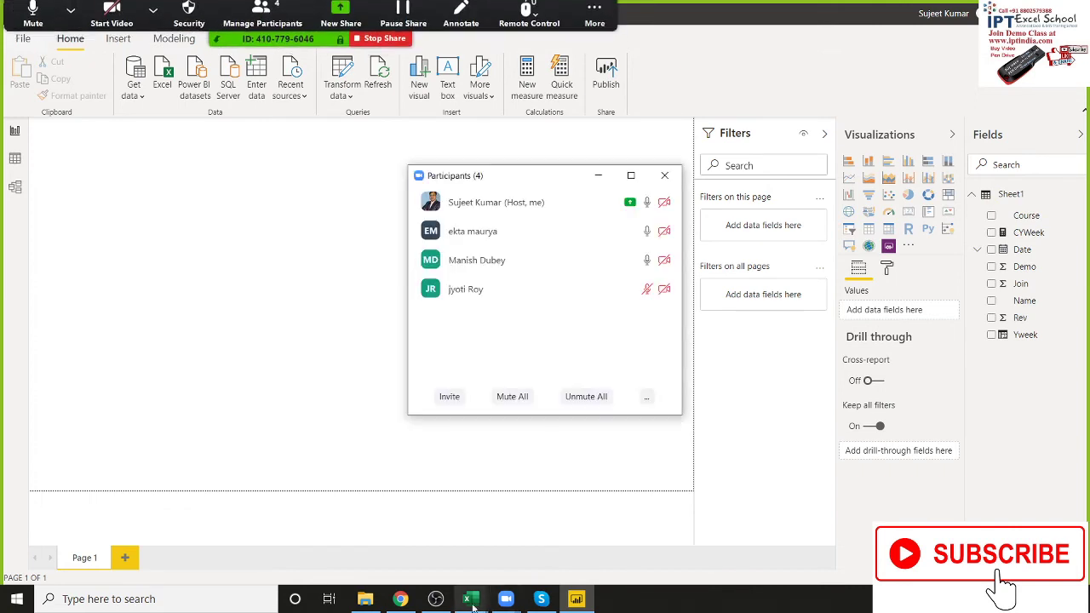
{"action": "left_click", "coordinate": [650, 231]}
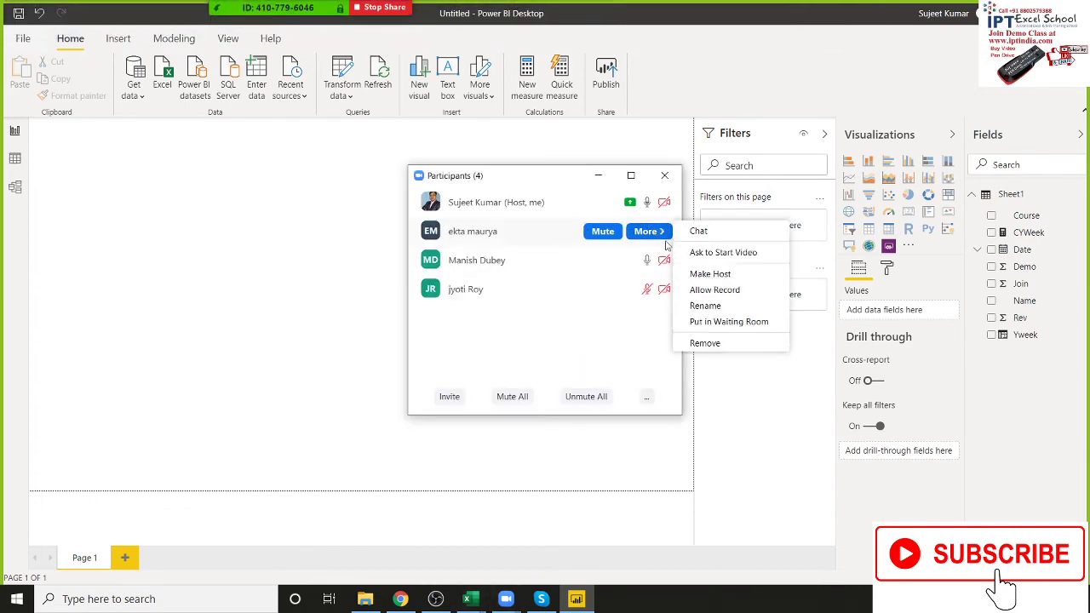
{"action": "left_click", "coordinate": [707, 290]}
{"action": "left_click", "coordinate": [649, 260]}
{"action": "left_click", "coordinate": [707, 316]}
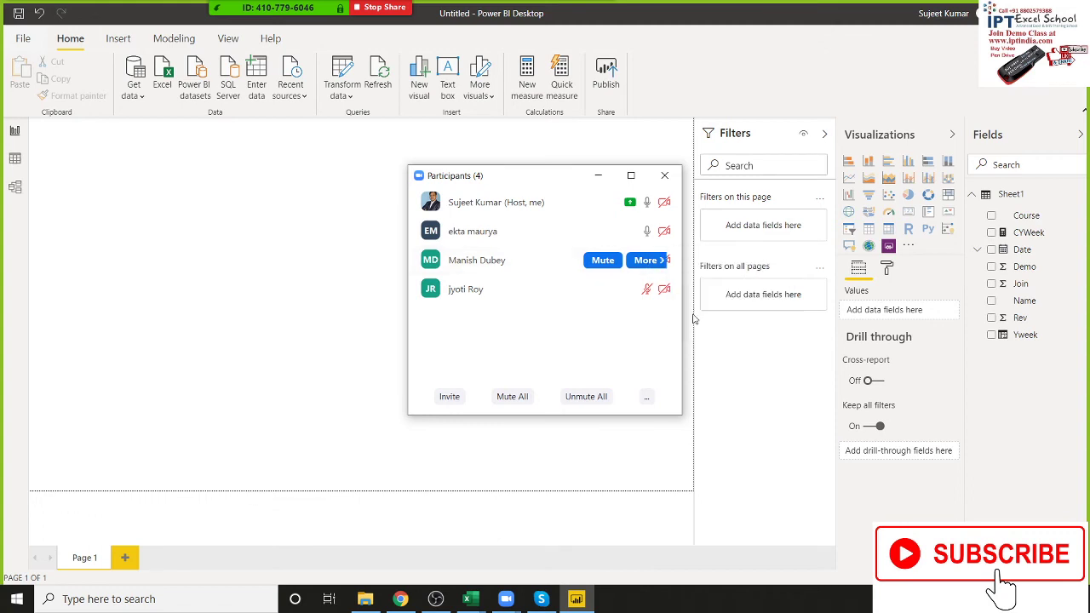
{"action": "left_click", "coordinate": [647, 290]}
{"action": "left_click", "coordinate": [720, 350]}
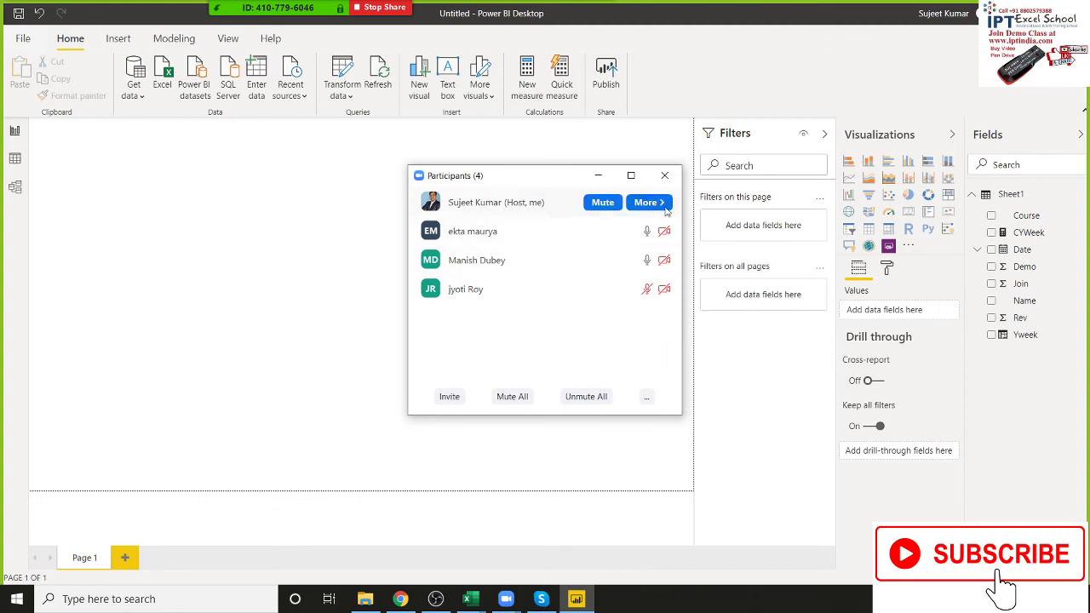
{"action": "left_click", "coordinate": [664, 182]}
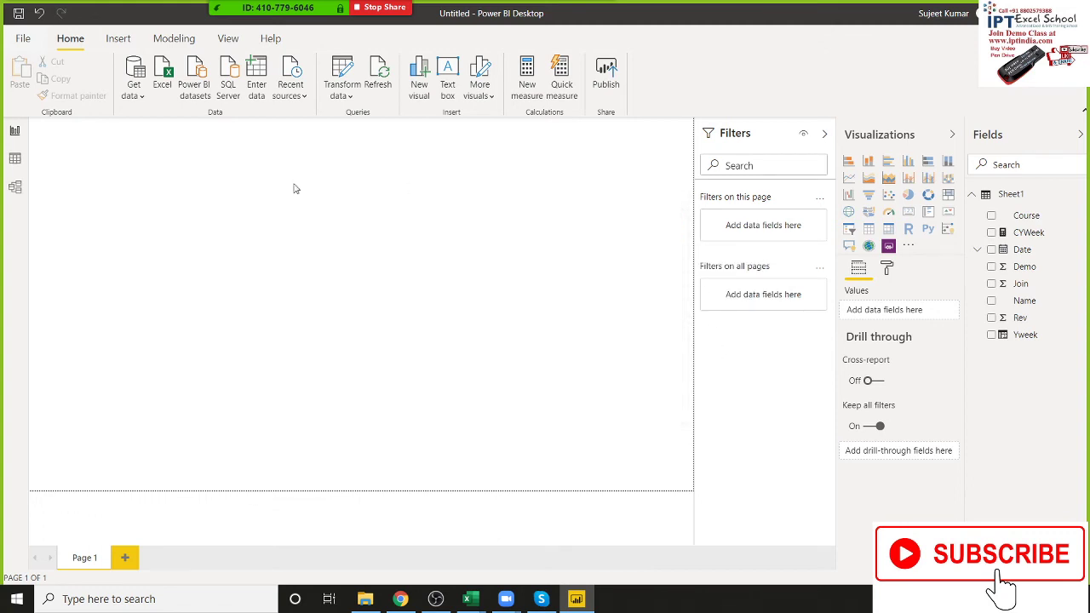
In Data view, set the Yweek column filter to (Select all) so all 510 rows show.
{"action": "left_click", "coordinate": [16, 158]}
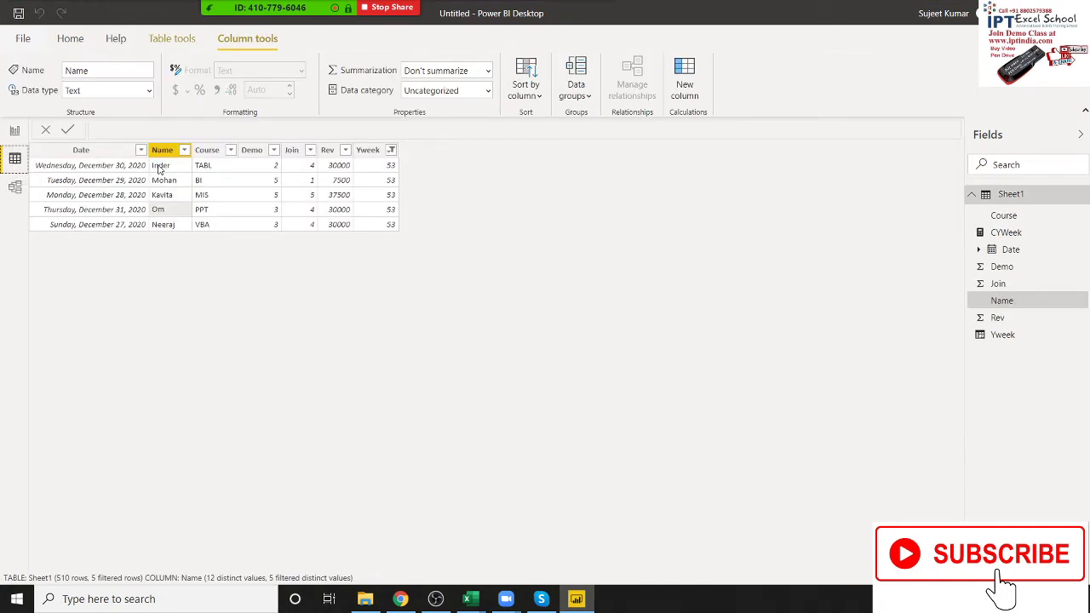
{"action": "left_click", "coordinate": [391, 150]}
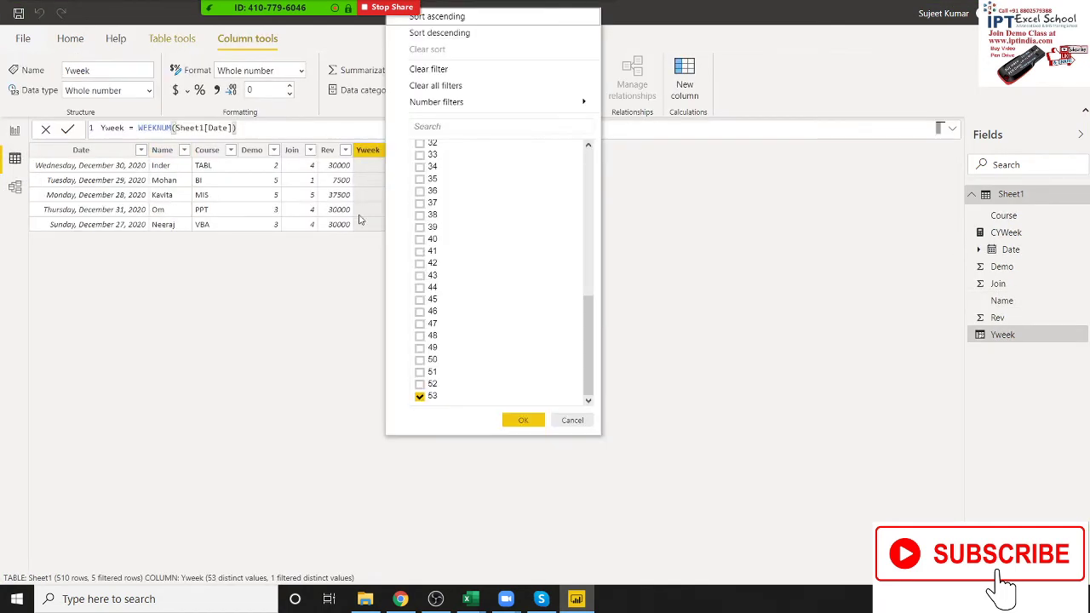
{"action": "left_click_drag", "start_coordinate": [600, 305], "coordinate": [610, 147]}
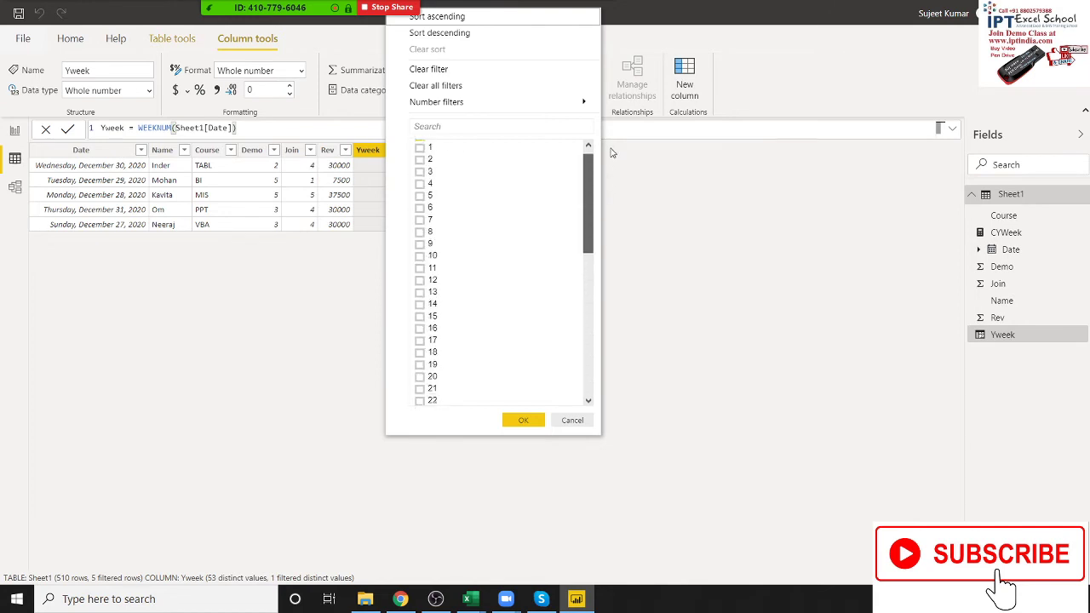
{"action": "left_click", "coordinate": [420, 147]}
{"action": "left_click", "coordinate": [420, 147]}
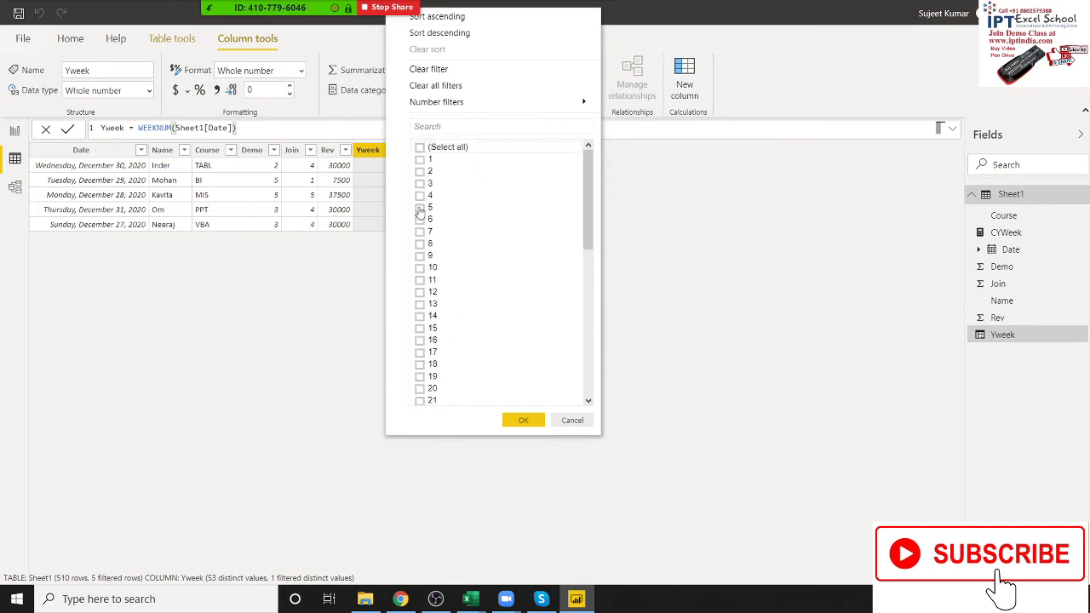
{"action": "left_click", "coordinate": [420, 148]}
{"action": "left_click", "coordinate": [523, 420]}
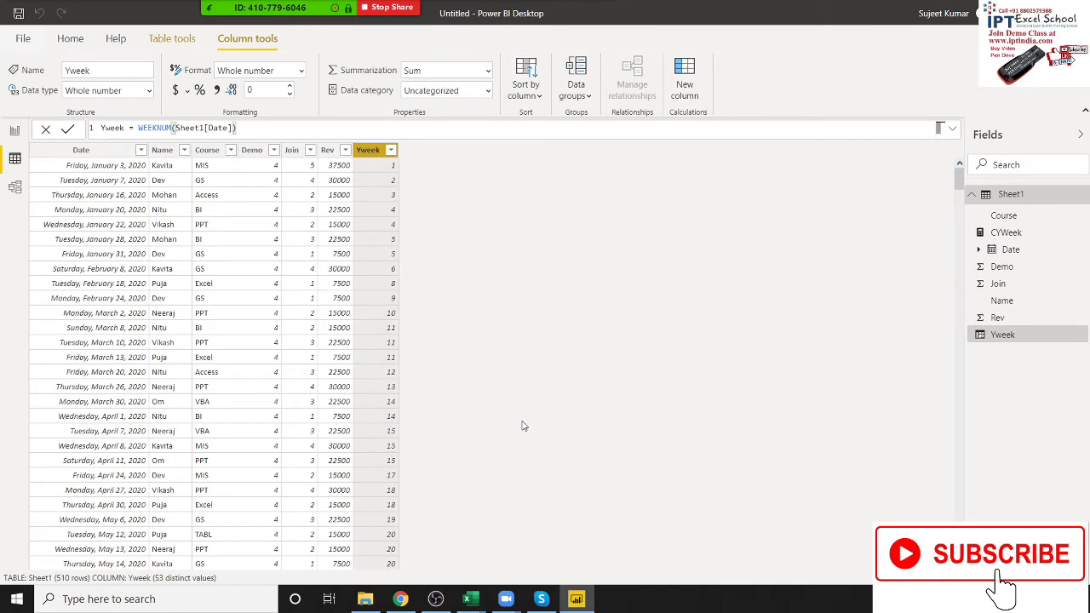
Inspect the Demo, Join and Rev columns of the Sheet1 table.
{"action": "mouse_move", "coordinate": [256, 10]}
{"action": "left_click", "coordinate": [273, 169]}
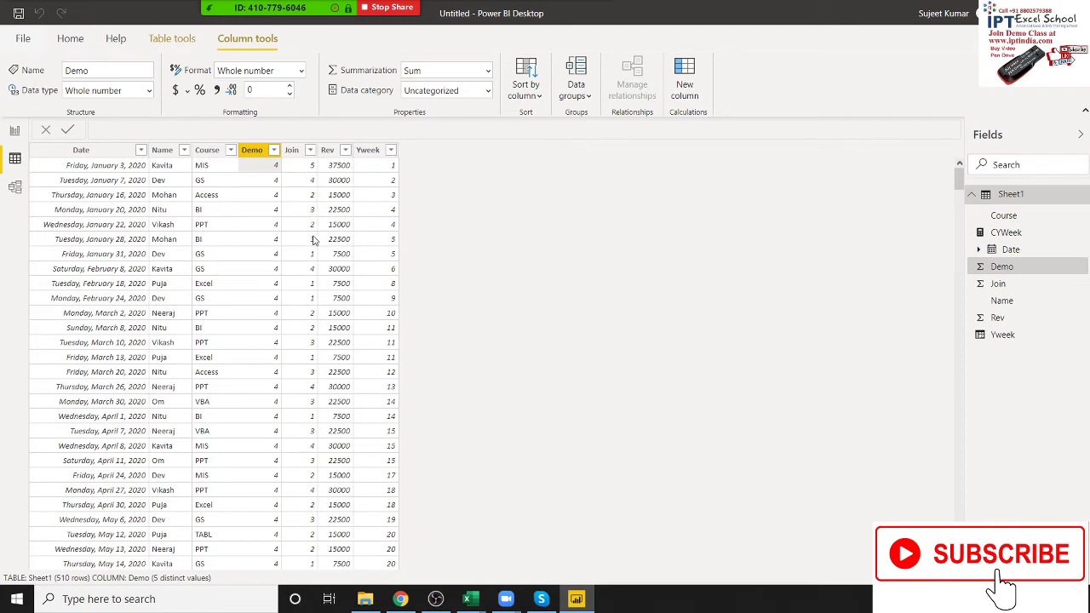
{"action": "left_click", "coordinate": [312, 285]}
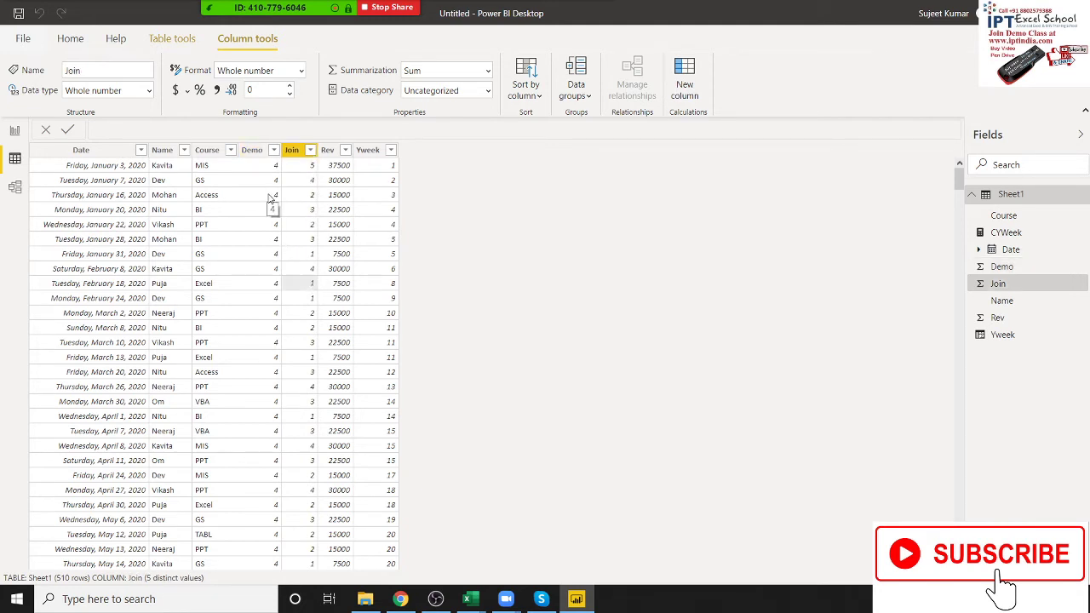
{"action": "left_click", "coordinate": [258, 152]}
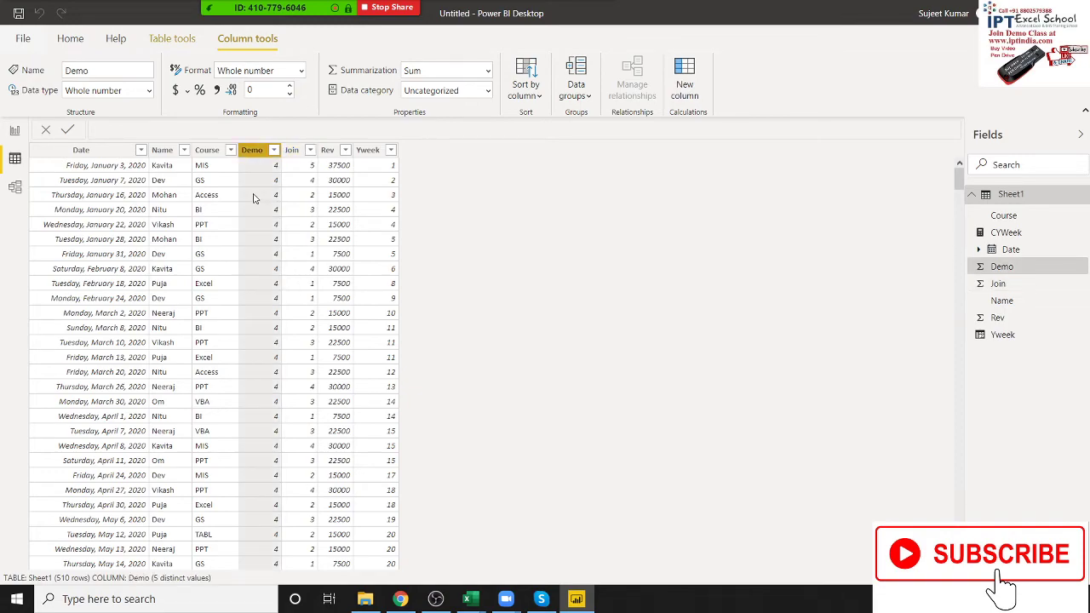
{"action": "mouse_move", "coordinate": [959, 170]}
{"action": "left_mouse_down"}
{"action": "mouse_move", "coordinate": [960, 492]}
{"action": "mouse_move", "coordinate": [959, 175]}
{"action": "left_mouse_up"}
{"action": "left_click", "coordinate": [344, 170]}
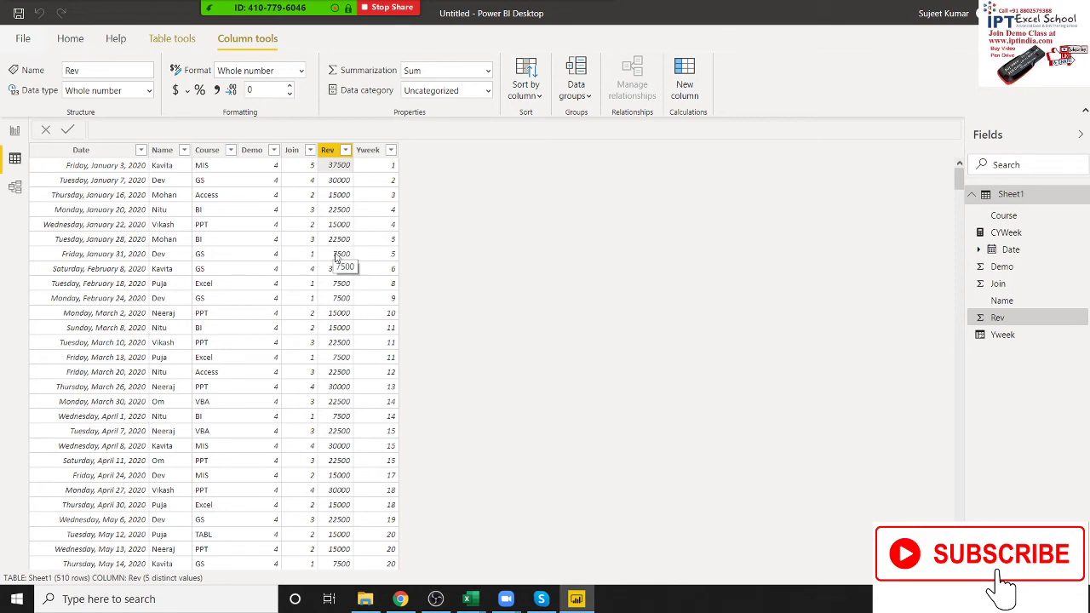
{"action": "left_click", "coordinate": [176, 44]}
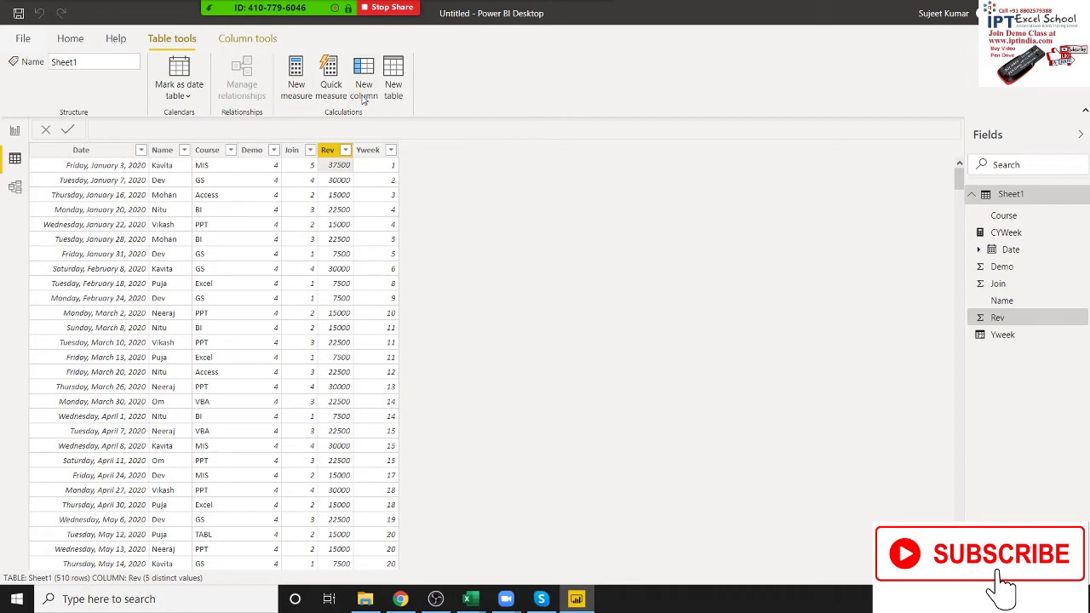
Create a new calculated column >15k = Sheet1[Rev]>15000 in Sheet1.
{"action": "left_click", "coordinate": [363, 99]}
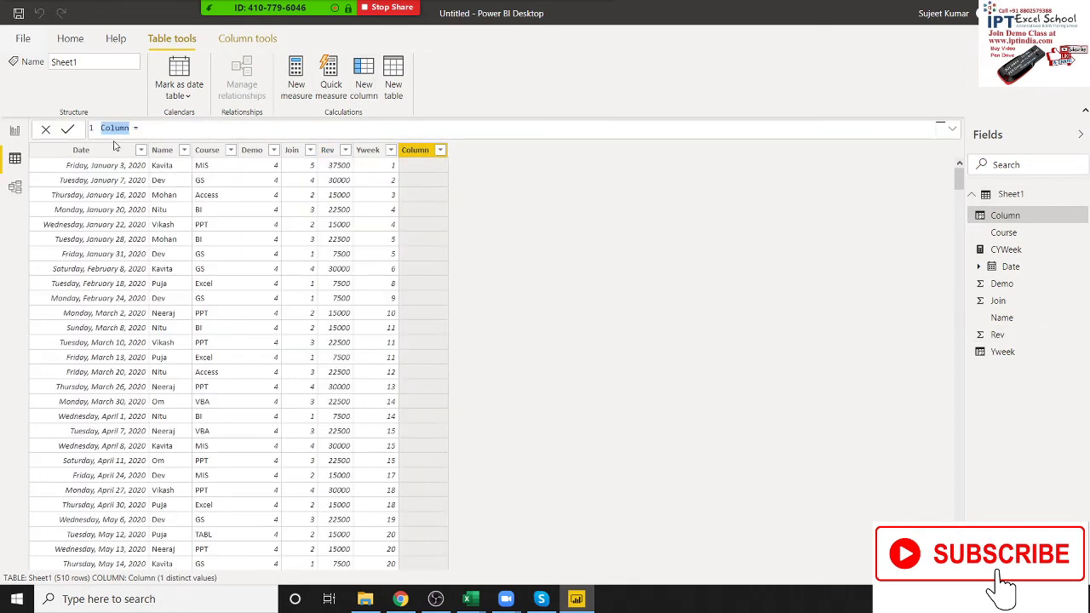
{"action": "type", "text": ">15"}
{"action": "type", "text": "k = "}
{"action": "type", "text": "Rev"}
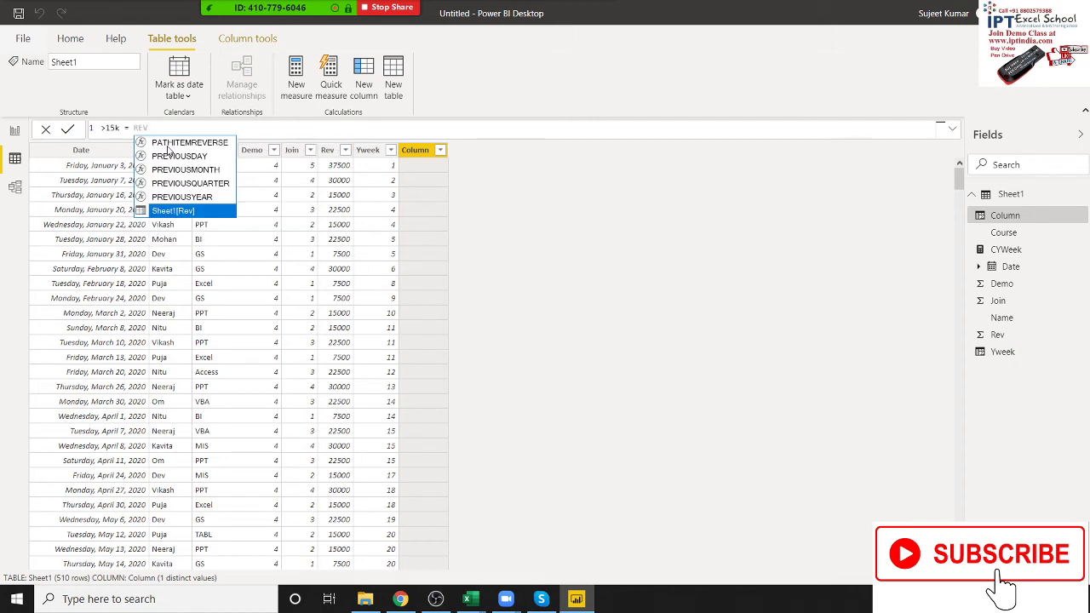
{"action": "key", "text": "Tab"}
{"action": "type", "text": ">15"}
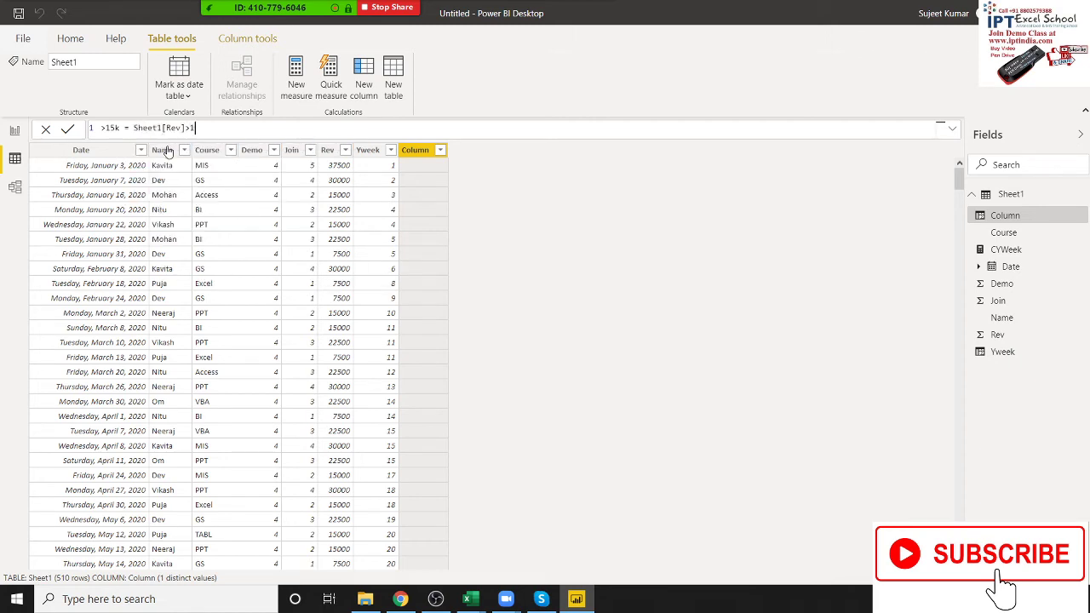
{"action": "type", "text": "000"}
{"action": "key", "text": "Return"}
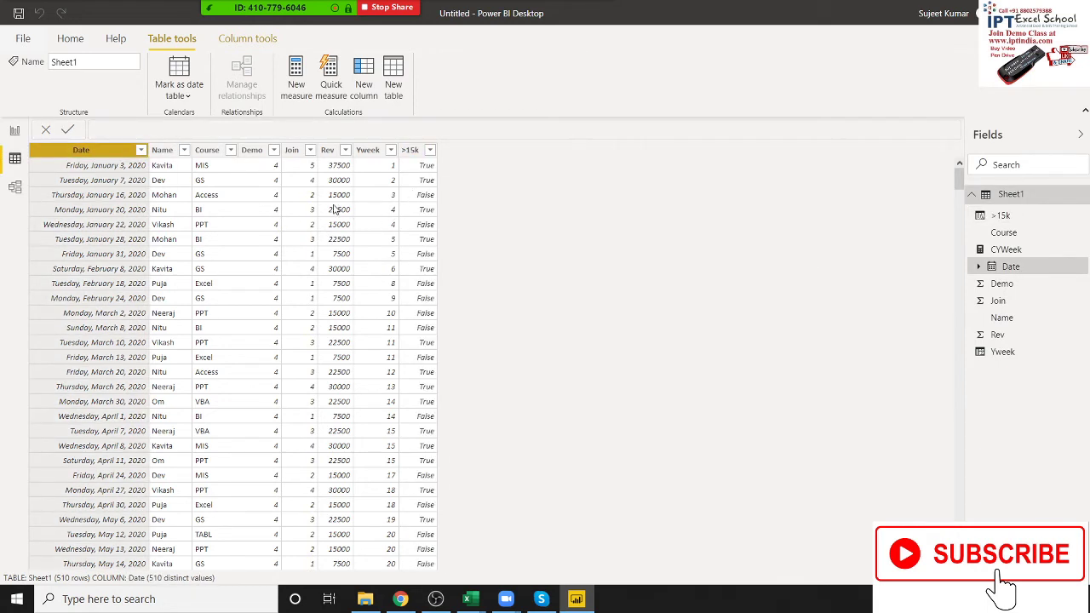
{"action": "left_click", "coordinate": [335, 199]}
Change the >15k formula to AND(Sheet1[Rev]>15000, Sheet1[Rev]<=30000).
{"action": "left_click", "coordinate": [434, 218]}
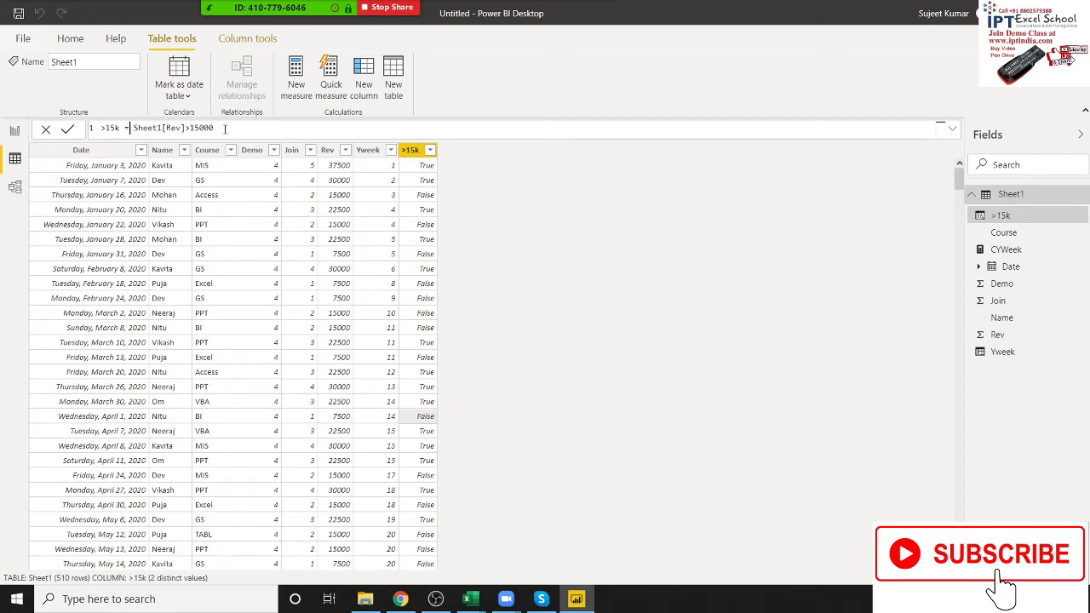
{"action": "type", "text": "AND"}
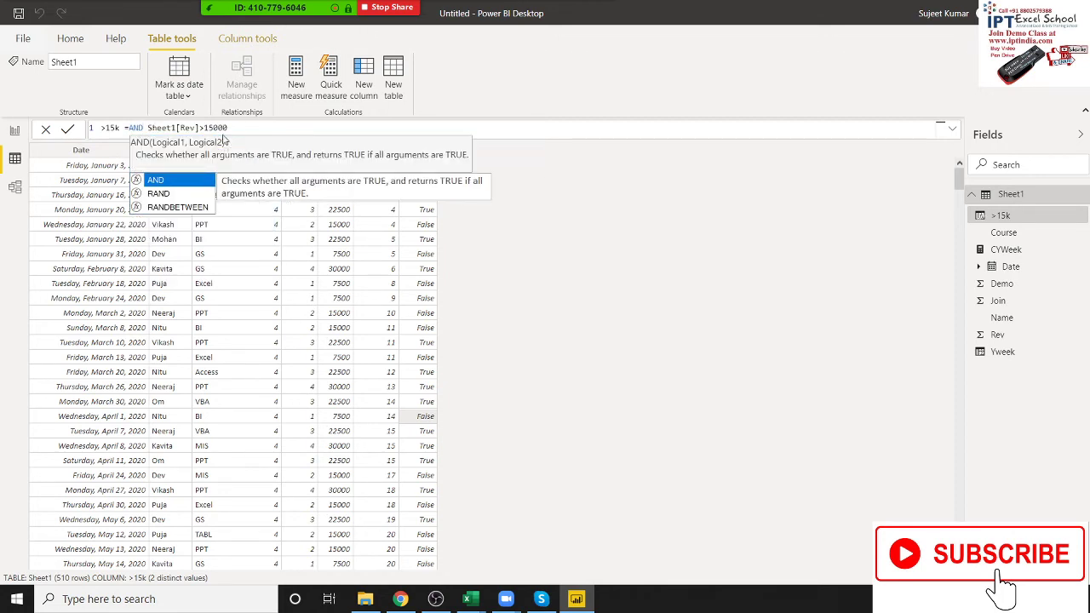
{"action": "type", "text": "("}
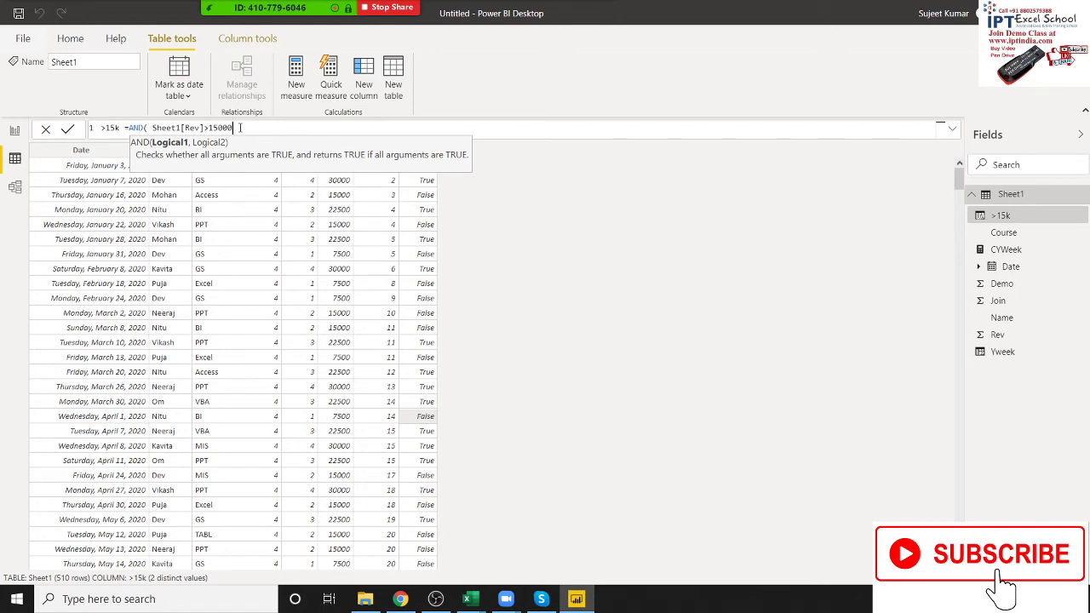
{"action": "type", "text": ","}
{"action": "type", "text": "RE"}
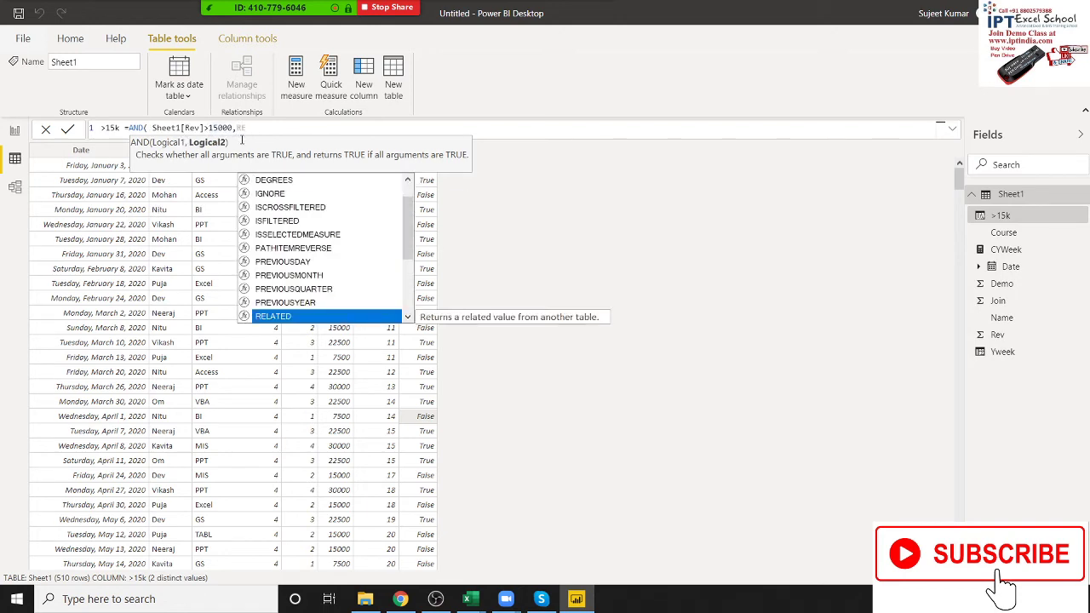
{"action": "key", "text": "Down"}
{"action": "type", "text": "V"}
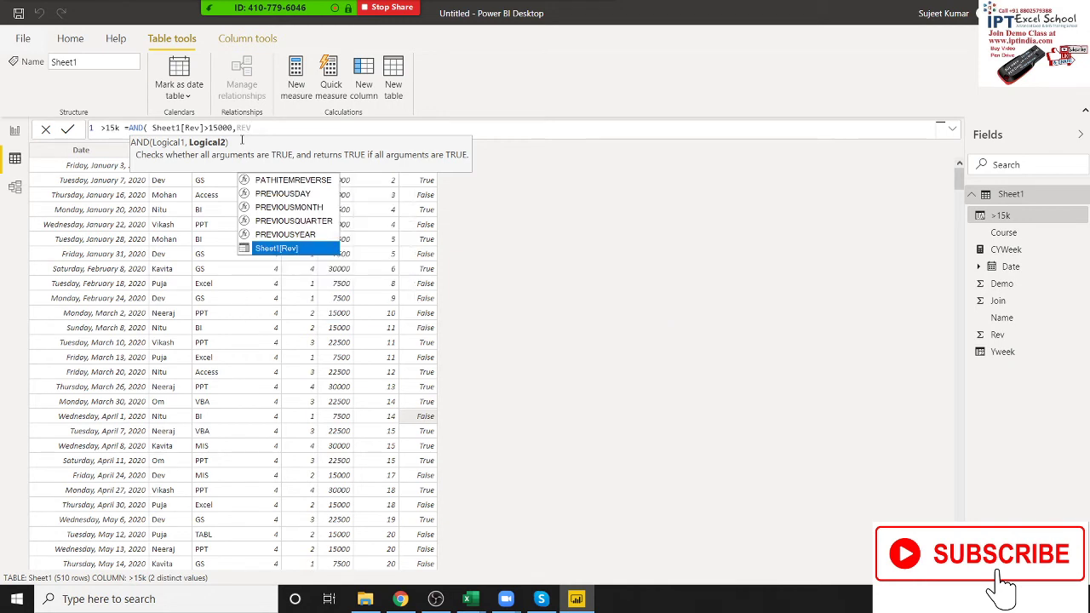
{"action": "key", "text": "Tab"}
{"action": "type", "text": "<"}
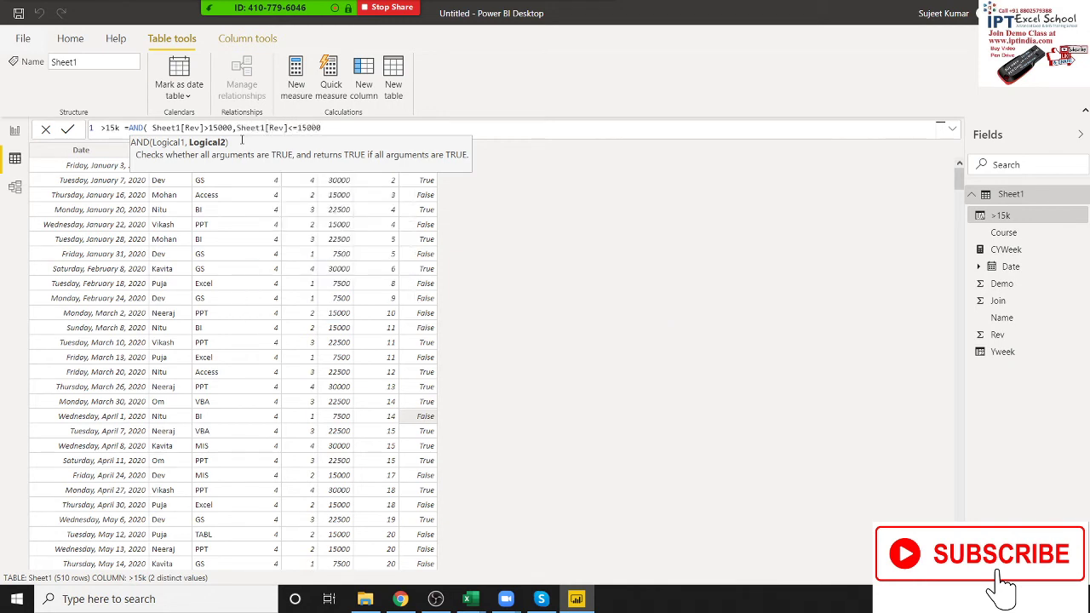
{"action": "key", "text": "BackSpace"}
{"action": "key", "text": "BackSpace"}
{"action": "key", "text": "BackSpace"}
{"action": "key", "text": "BackSpace"}
{"action": "key", "text": "BackSpace"}
{"action": "type", "text": "30000"}
{"action": "type", "text": ")"}
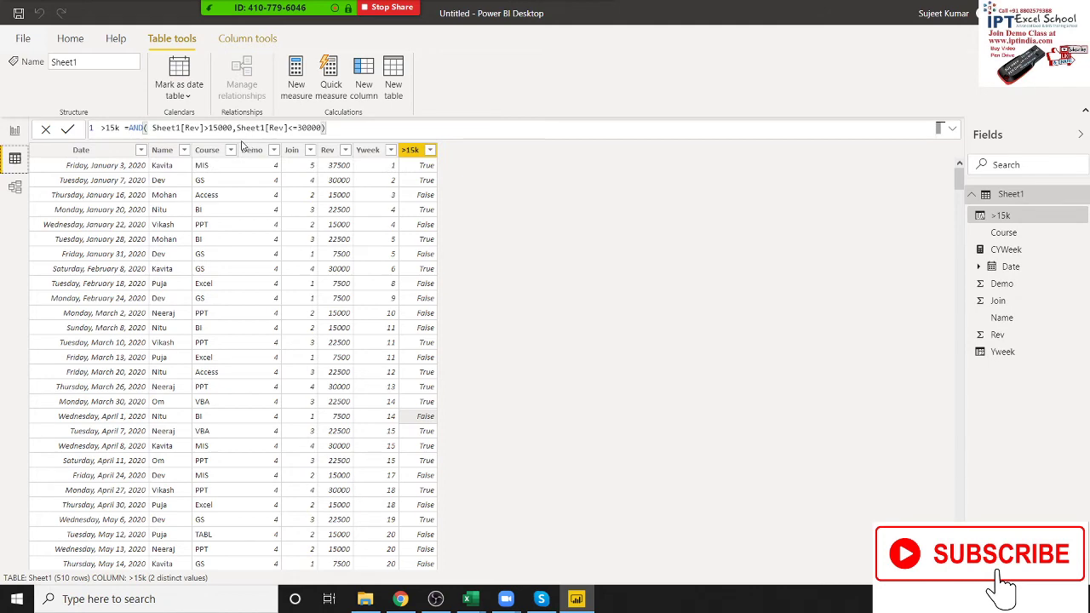
{"action": "key", "text": "Return"}
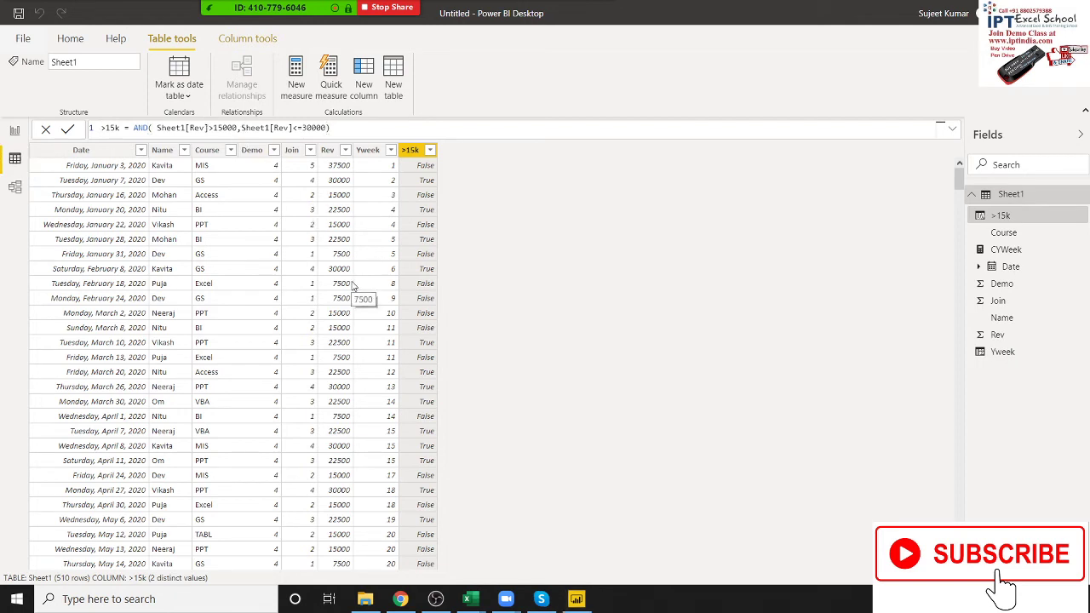
{"action": "left_click", "coordinate": [339, 132]}
Wrap the >15k AND condition in IF so it returns "Yes" or "No".
{"action": "key", "text": "BackSpace"}
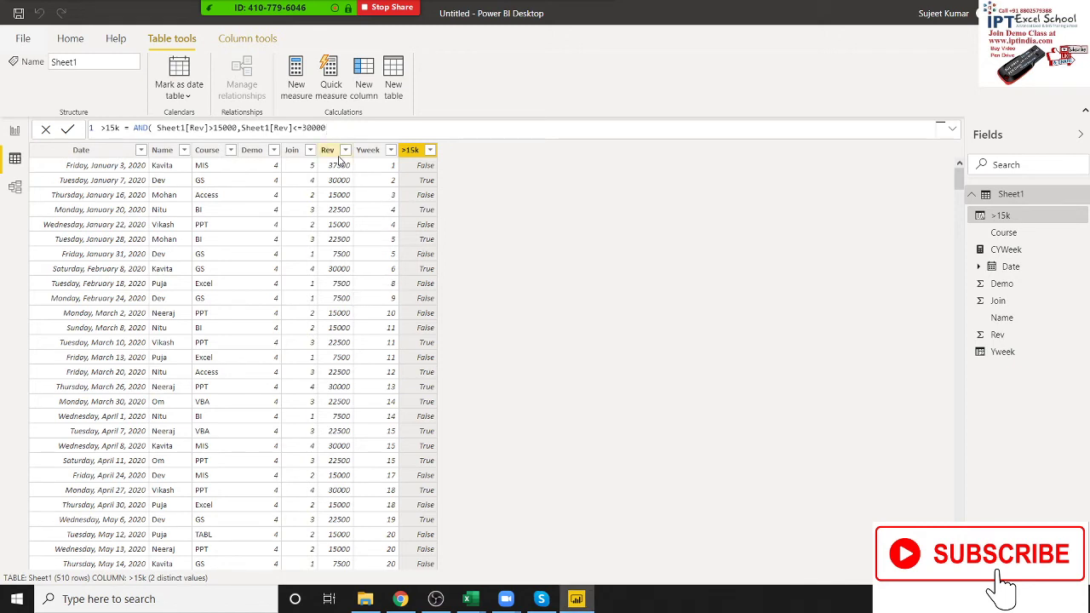
{"action": "type", "text": ")"}
{"action": "left_click", "coordinate": [135, 127]}
{"action": "type", "text": "IF"}
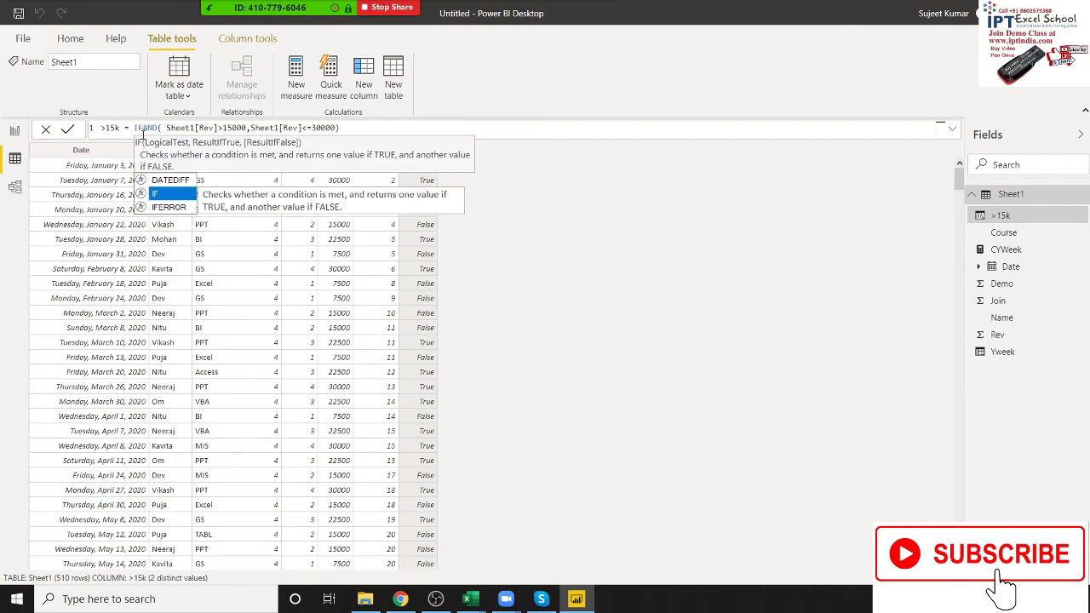
{"action": "type", "text": "("}
{"action": "left_click", "coordinate": [344, 128]}
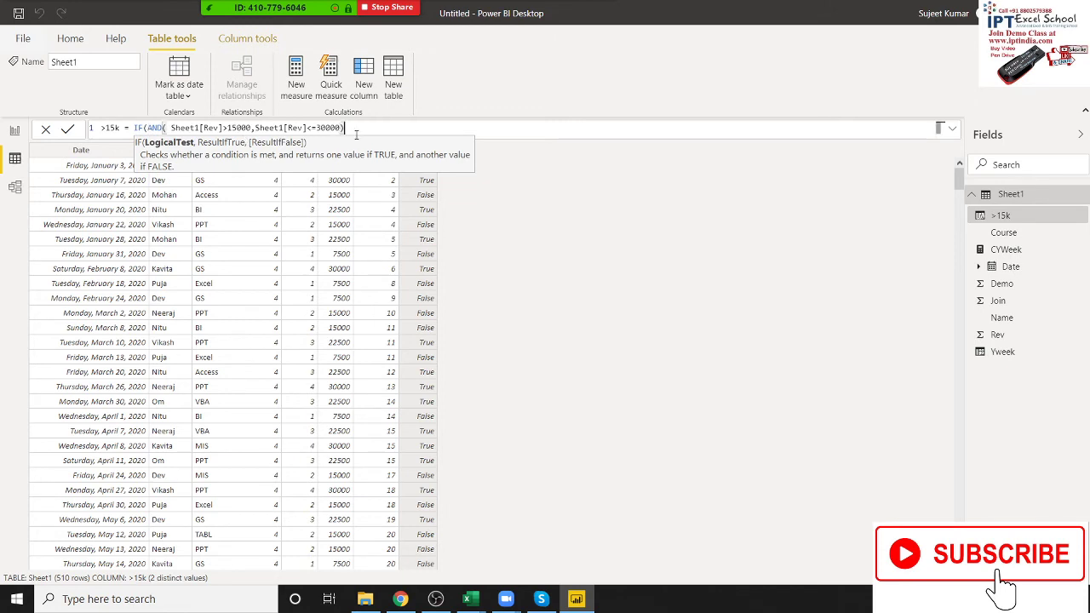
{"action": "type", "text": ",\"Ye"}
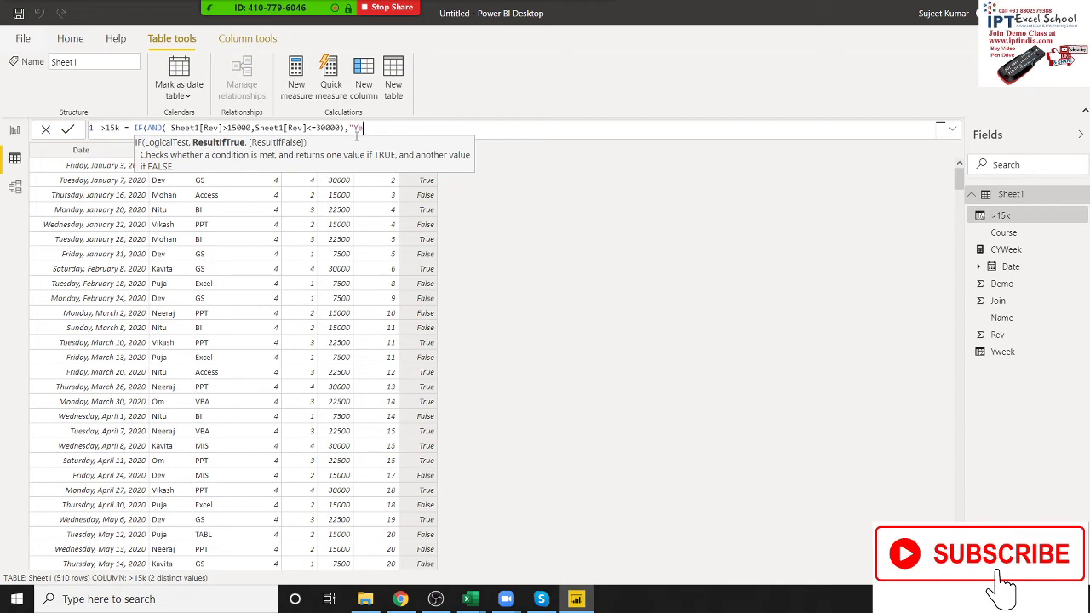
{"action": "type", "text": "s\",\""}
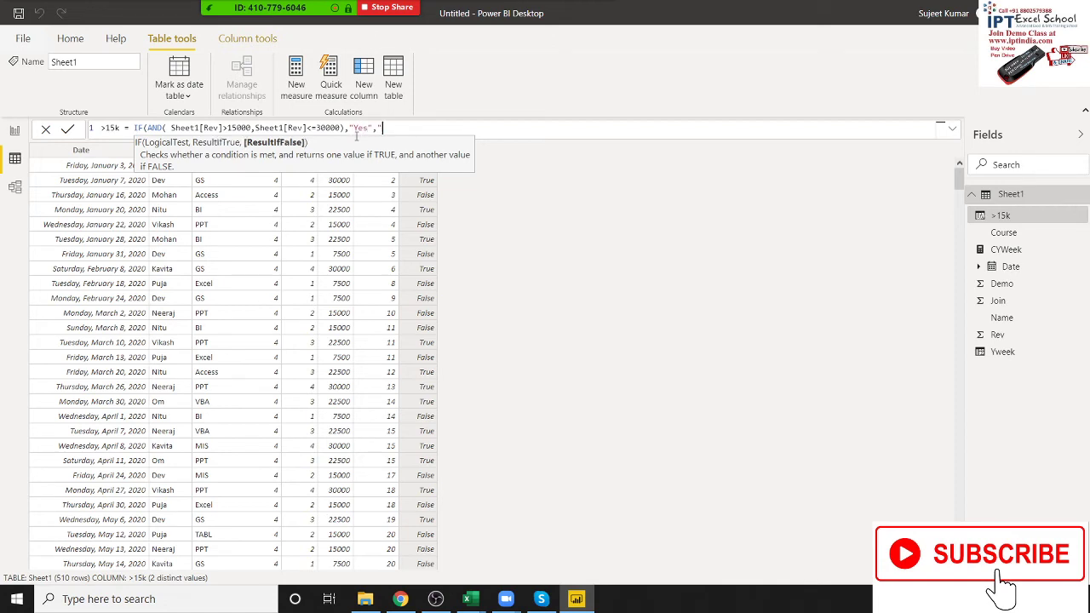
{"action": "type", "text": "No"}
{"action": "type", "text": "\""}
{"action": "type", "text": ")"}
{"action": "key", "text": "Return"}
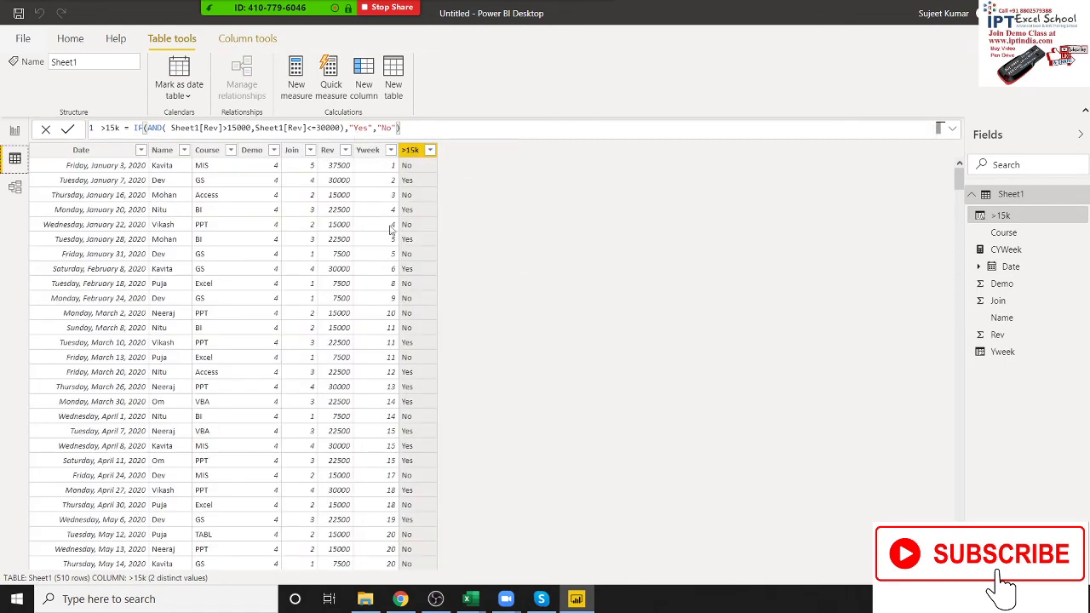
{"action": "scroll", "coordinate": [426, 309], "scroll_direction": "down", "scroll_amount": 10}
{"action": "scroll", "coordinate": [399, 256], "scroll_direction": "up", "scroll_amount": 10}
{"action": "left_click", "coordinate": [208, 150]}
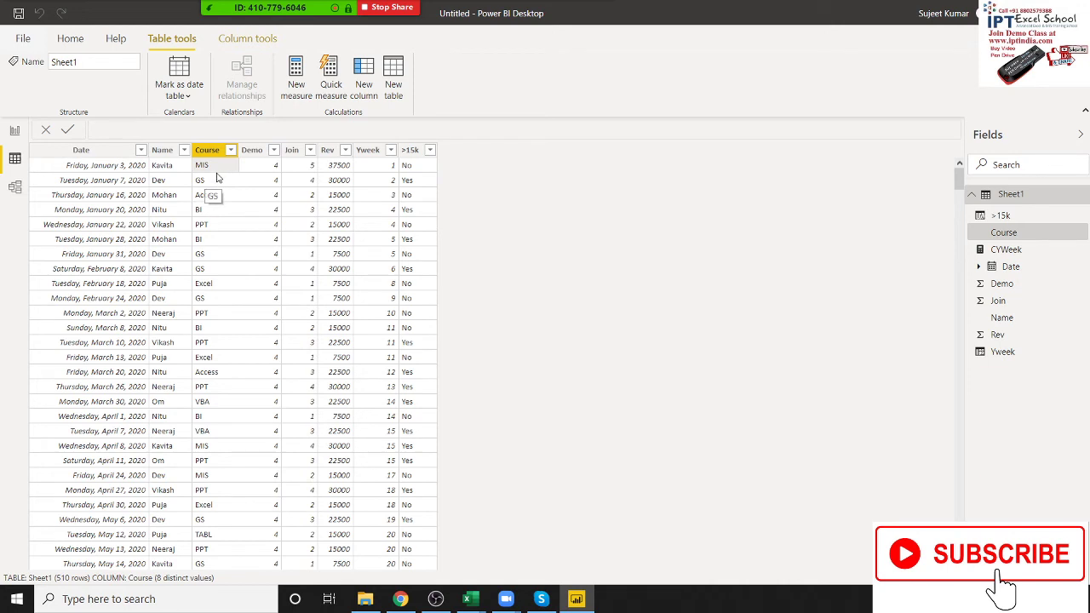
Add a calculated column Weekly = Sheet1[Course]="MIS".
{"action": "left_click", "coordinate": [373, 104]}
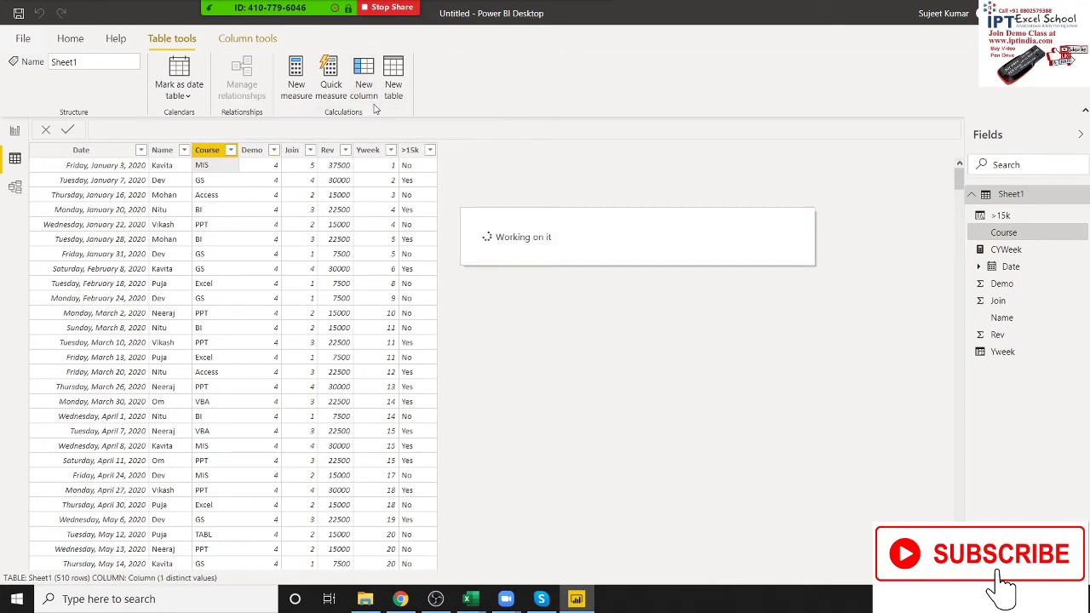
{"action": "double_click", "coordinate": [124, 127]}
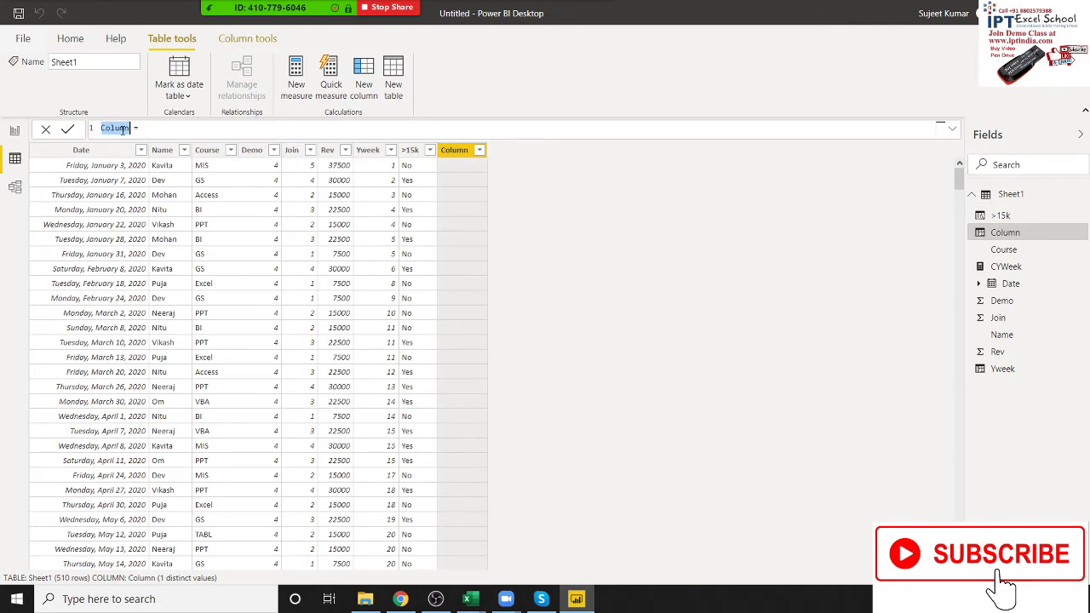
{"action": "type", "text": "Weekl"}
{"action": "type", "text": "y = "}
{"action": "type", "text": "co"}
{"action": "key", "text": "Down"}
{"action": "key", "text": "Down"}
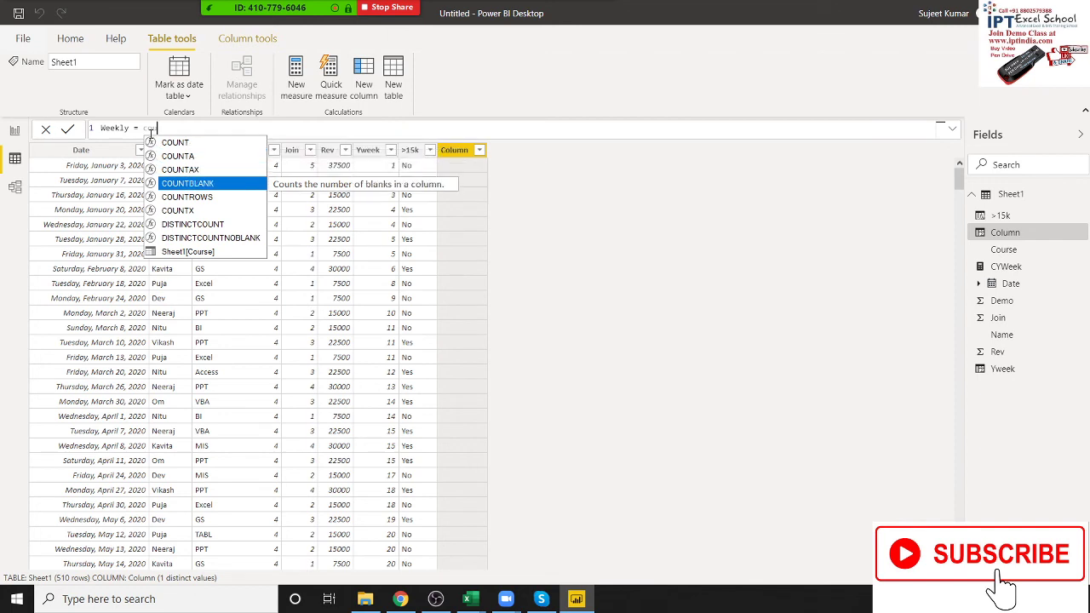
{"action": "key", "text": "Down"}
{"action": "key", "text": "Down"}
{"action": "key", "text": "Down"}
{"action": "key", "text": "Down"}
{"action": "key", "text": "Down"}
{"action": "key", "text": "Tab"}
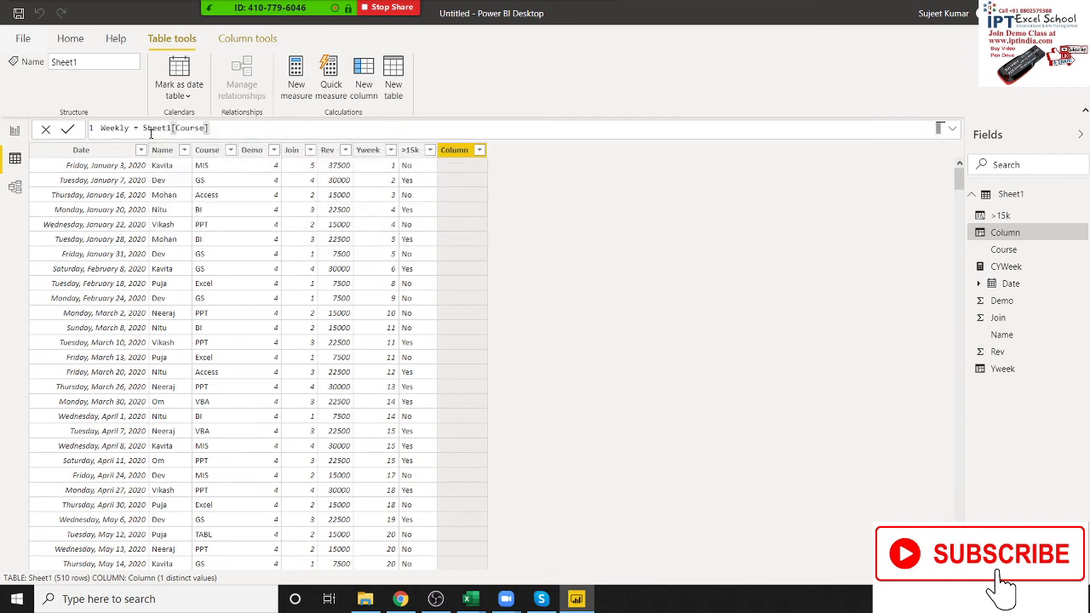
{"action": "type", "text": "=\""}
{"action": "type", "text": "MIS"}
{"action": "type", "text": "\""}
{"action": "key", "text": "Return"}
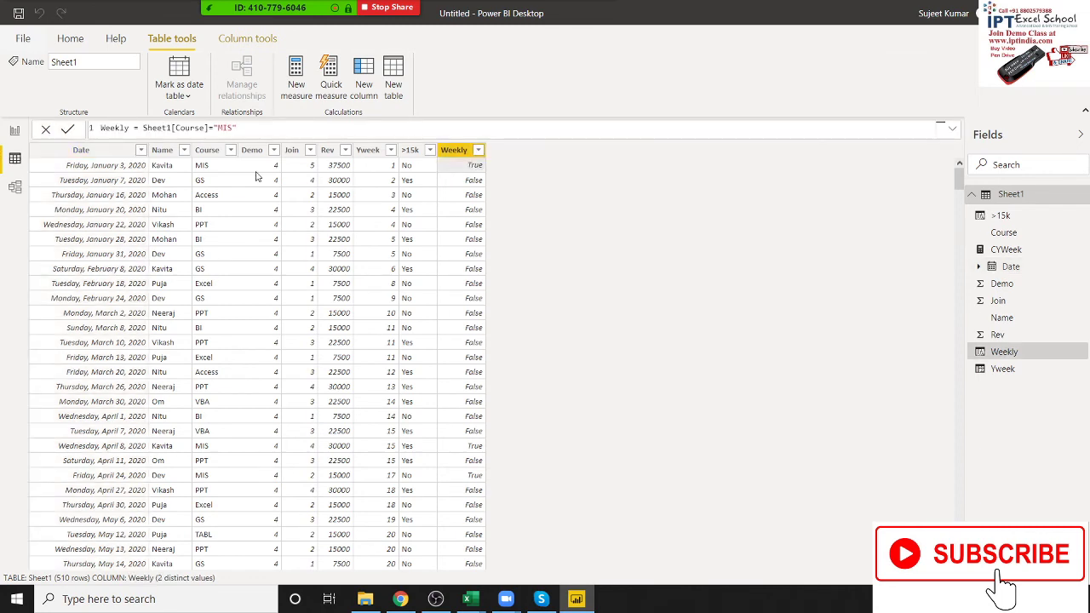
Compare the Weekly formula with the >15k column's formula.
{"action": "double_click", "coordinate": [143, 128]}
{"action": "left_click", "coordinate": [419, 179]}
{"action": "left_click", "coordinate": [415, 176]}
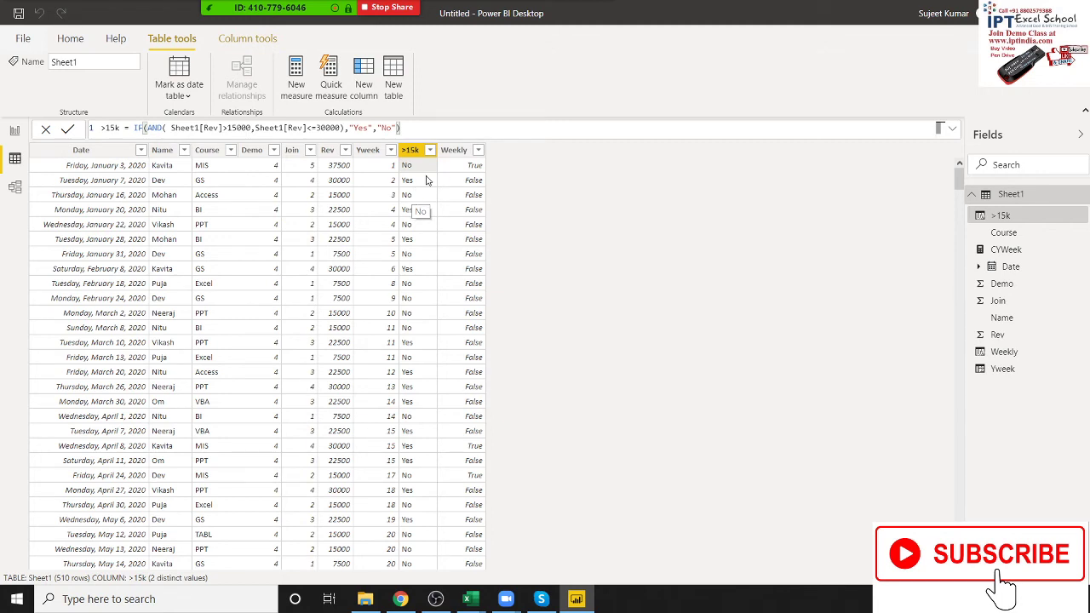
{"action": "left_click", "coordinate": [459, 174]}
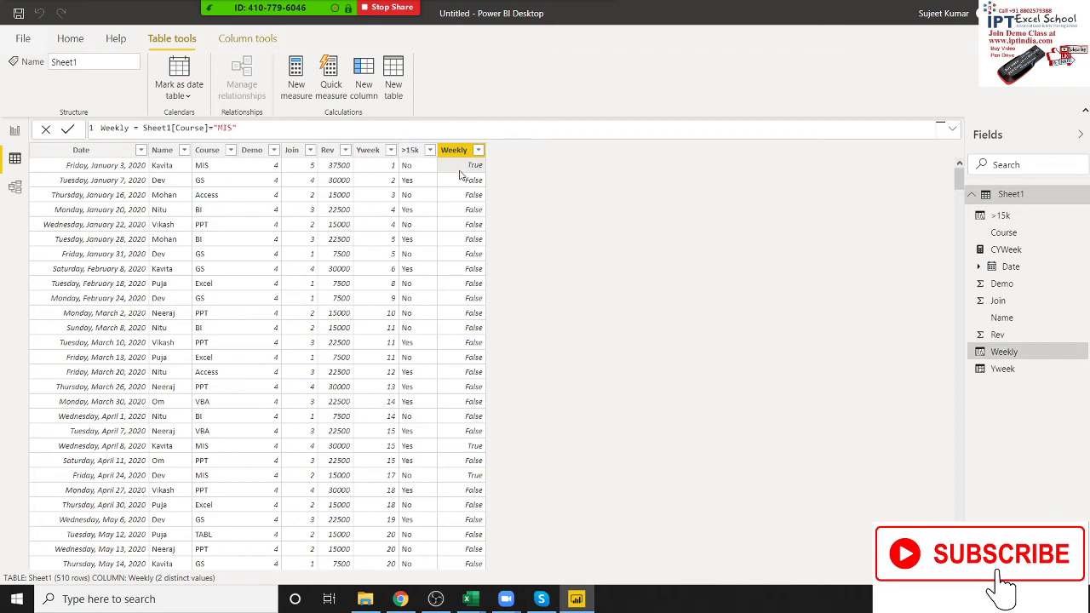
Change Weekly to OR(Sheet1[Course]="MIS", Sheet1[Course]="VBA").
{"action": "left_click", "coordinate": [143, 128]}
{"action": "type", "text": "o"}
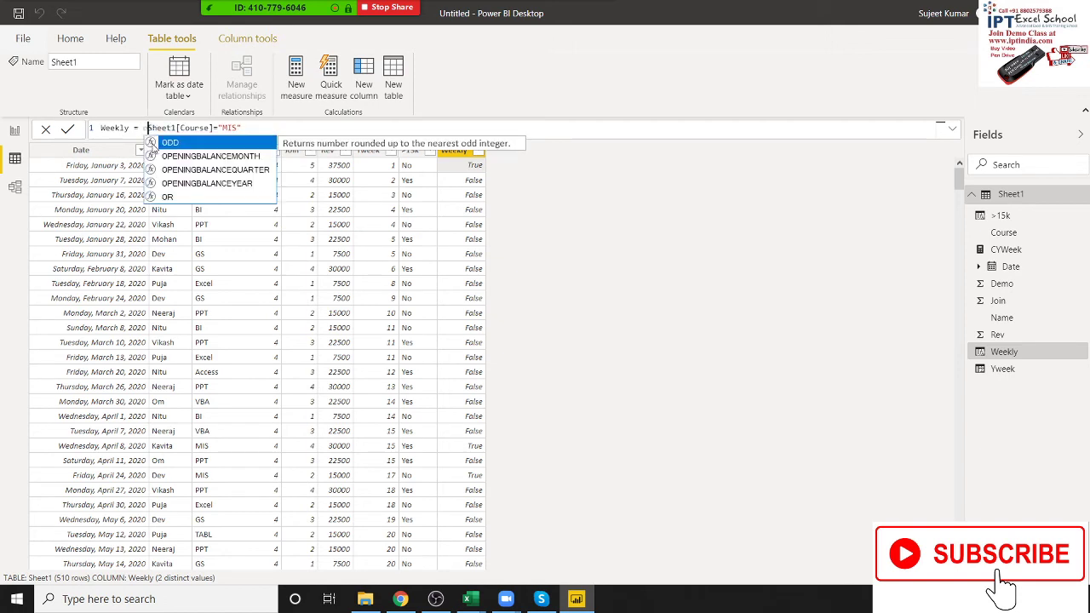
{"action": "type", "text": "r("}
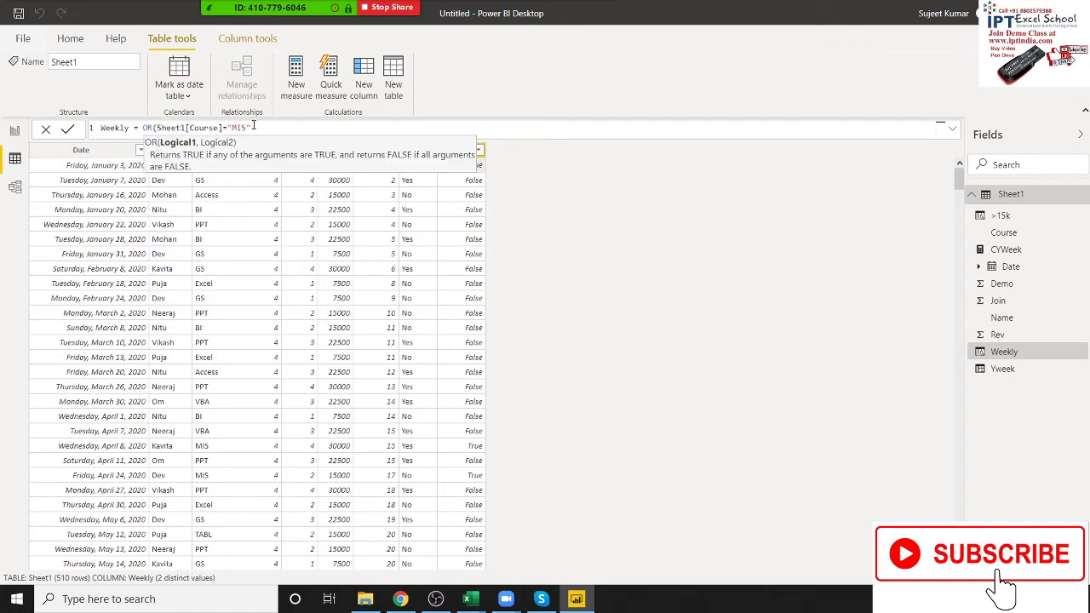
{"action": "left_click", "coordinate": [253, 127]}
{"action": "type", "text": ","}
{"action": "type", "text": "cou"}
{"action": "key", "text": "Down"}
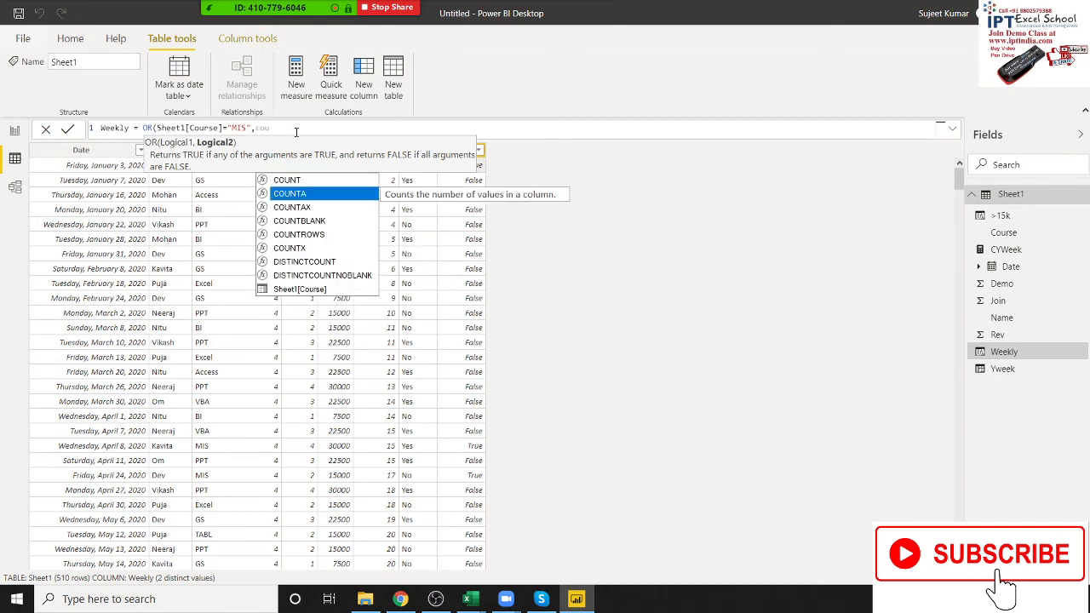
{"action": "key", "text": "Down"}
{"action": "key", "text": "Down"}
{"action": "key", "text": "Down"}
{"action": "key", "text": "Down"}
{"action": "key", "text": "Down"}
{"action": "key", "text": "Down"}
{"action": "key", "text": "Tab"}
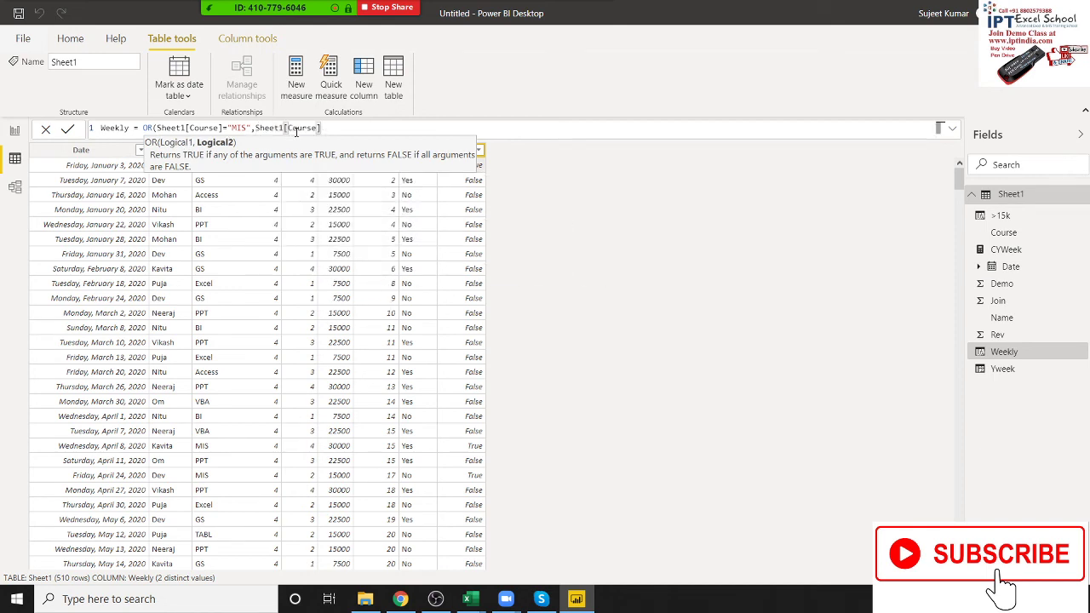
{"action": "type", "text": "=\"VBA"}
{"action": "type", "text": "\")"}
{"action": "key", "text": "Return"}
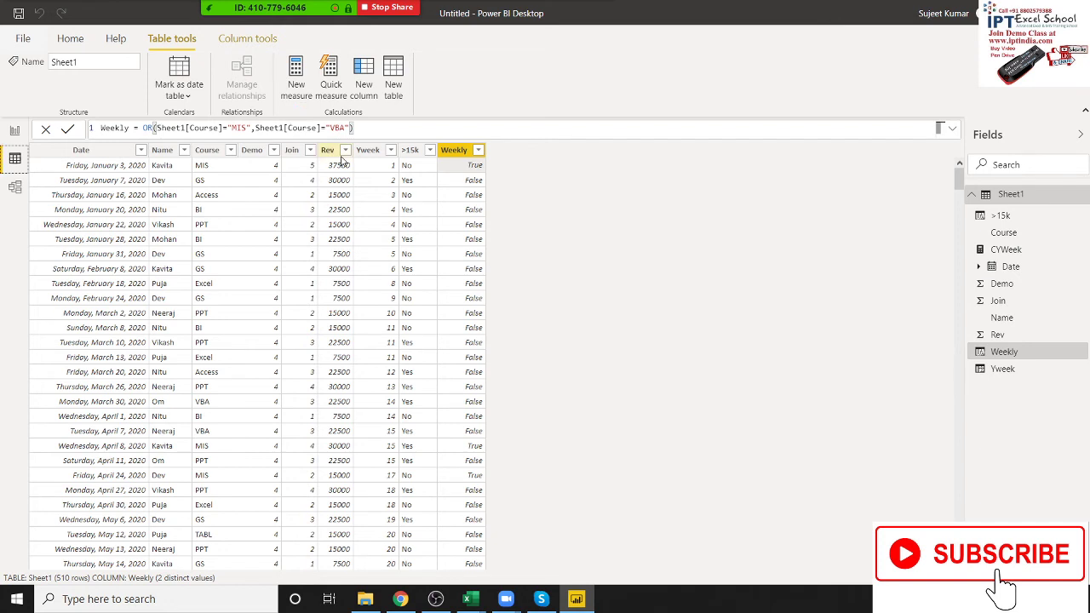
{"action": "left_click", "coordinate": [407, 170]}
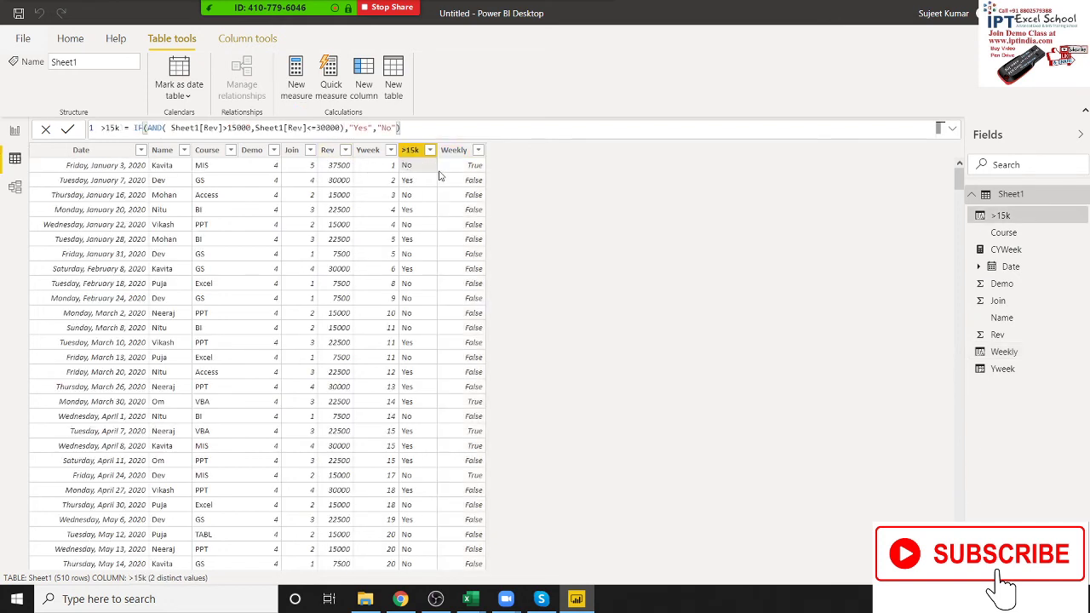
{"action": "left_click", "coordinate": [460, 167]}
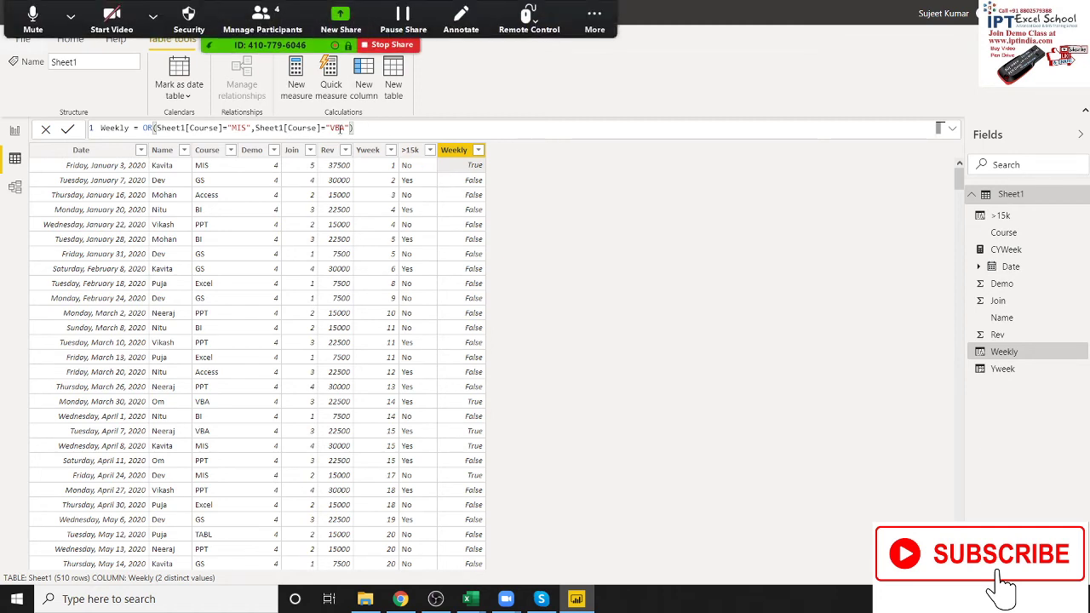
Wrap that in a second OR that adds Sheet1[Course]="Excel".
{"action": "left_click", "coordinate": [338, 128]}
{"action": "double_click", "coordinate": [338, 128]}
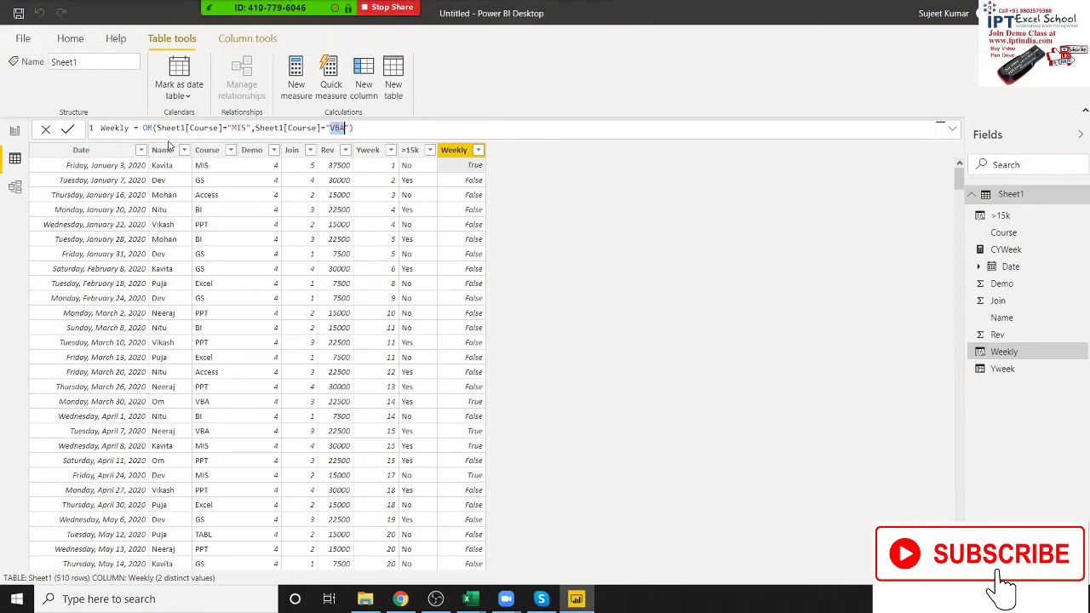
{"action": "left_click", "coordinate": [144, 128]}
{"action": "type", "text": "or"}
{"action": "key", "text": "Tab"}
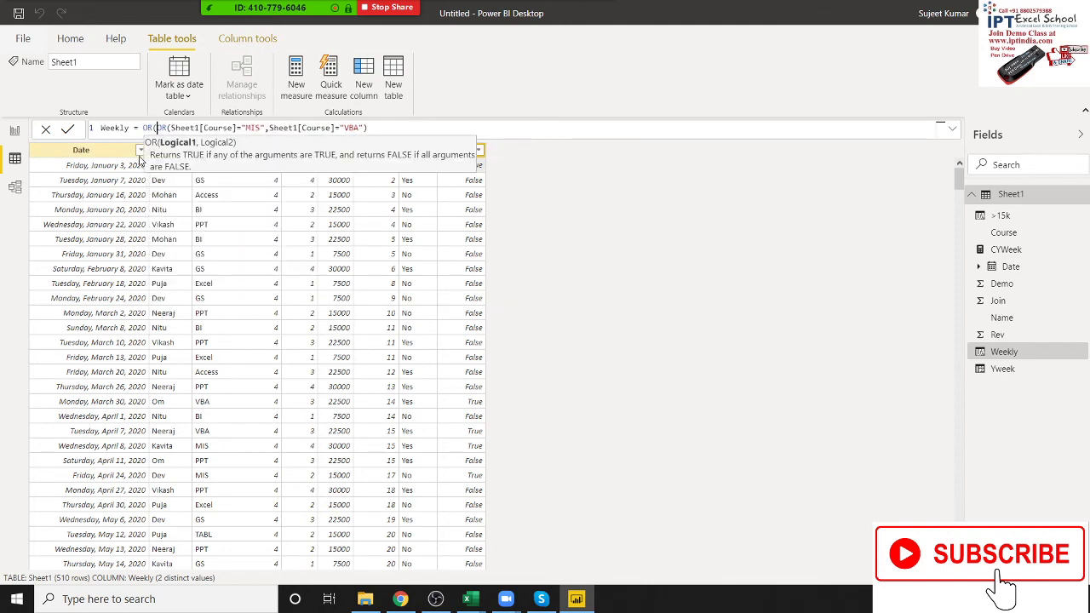
{"action": "left_click", "coordinate": [383, 127]}
{"action": "type", "text": ",co"}
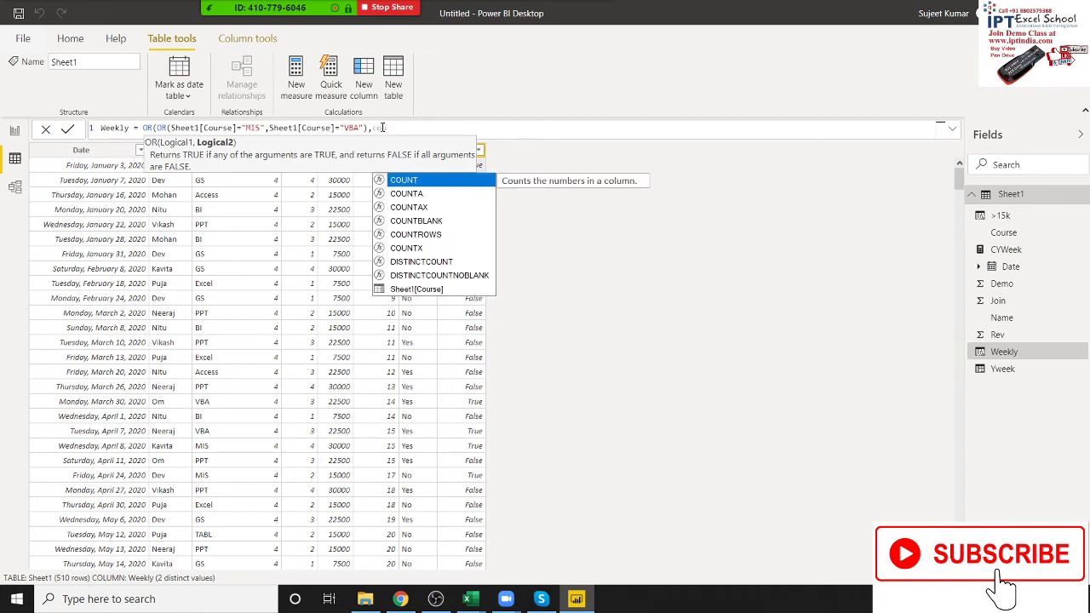
{"action": "key", "text": "Down"}
{"action": "key", "text": "Down"}
{"action": "key", "text": "Down"}
{"action": "key", "text": "Down"}
{"action": "key", "text": "Down"}
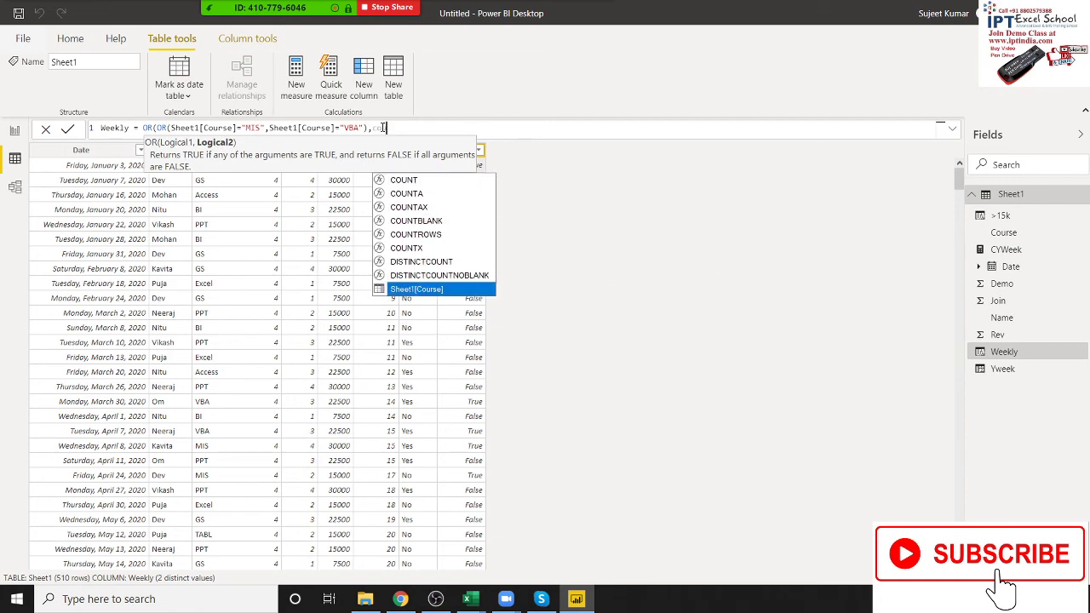
{"action": "key", "text": "Tab"}
{"action": "type", "text": "="}
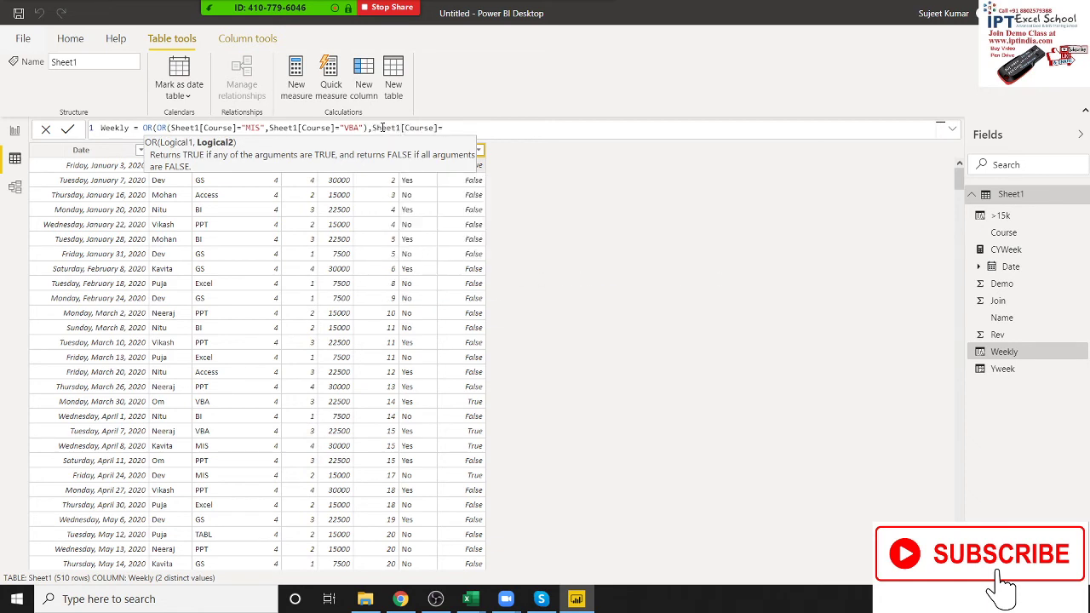
{"action": "type", "text": "\""}
{"action": "type", "text": "Excel"}
{"action": "type", "text": "\")"}
{"action": "key", "text": "Return"}
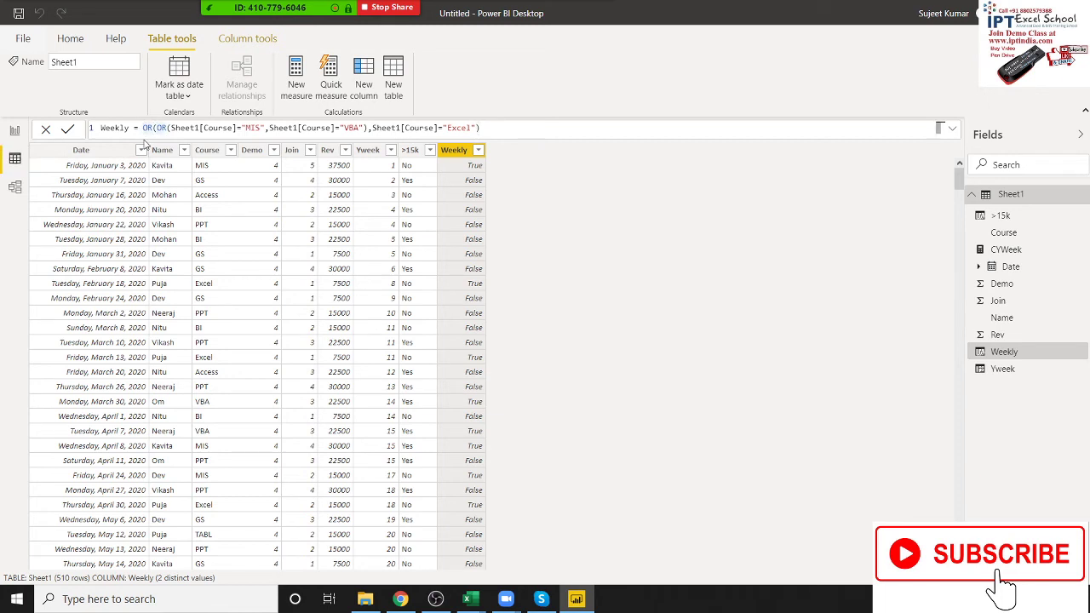
Wrap the Weekly OR condition in IF returning "M-F" or "S-U".
{"action": "type", "text": "if"}
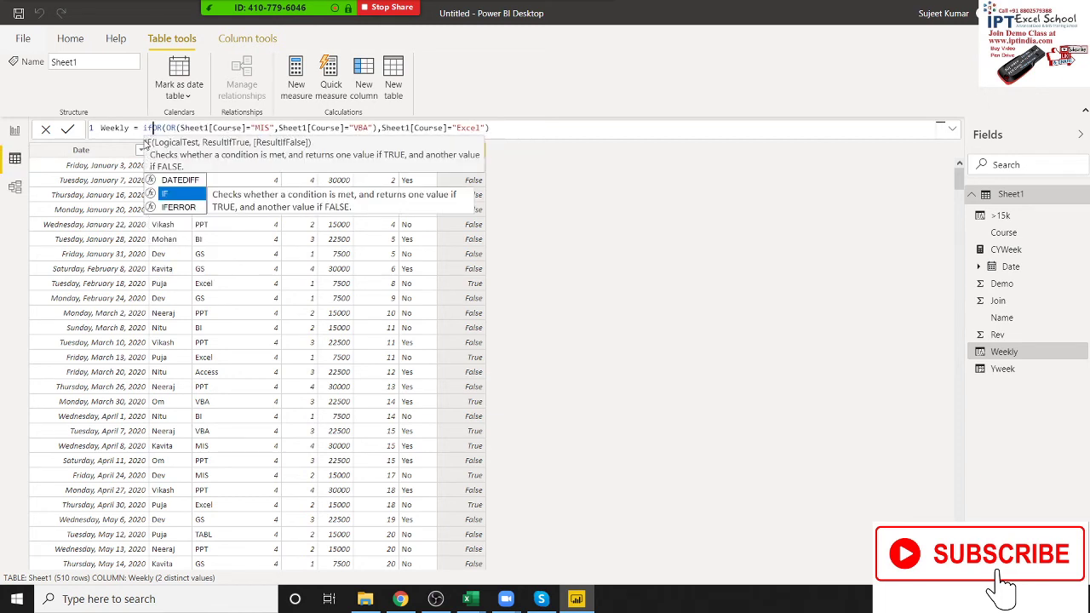
{"action": "key", "text": "Tab"}
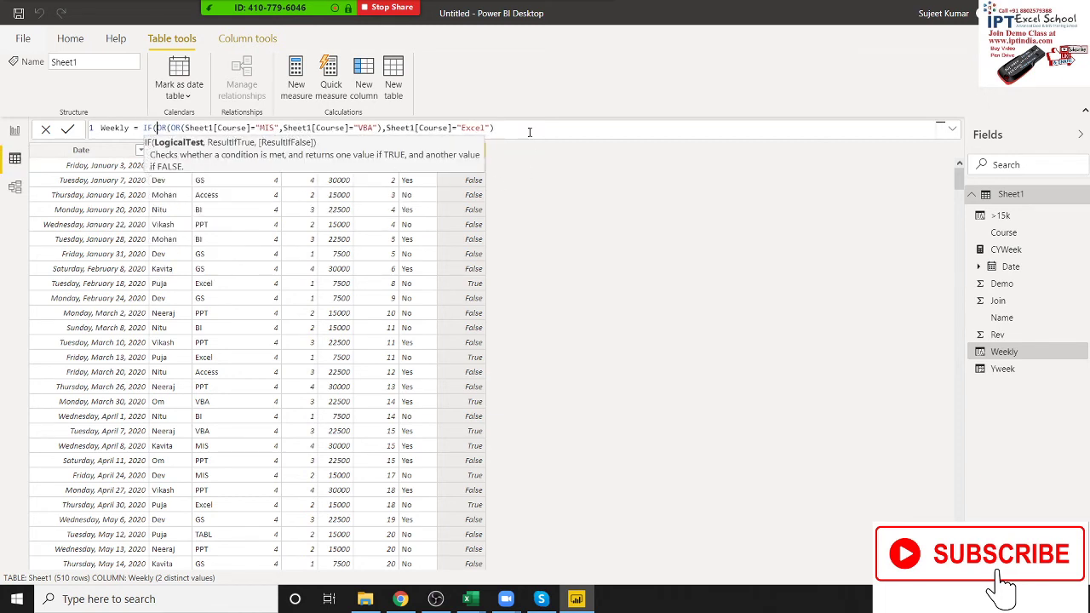
{"action": "left_click", "coordinate": [528, 129]}
{"action": "type", "text": ")"}
{"action": "type", "text": ",\""}
{"action": "type", "text": "M"}
{"action": "type", "text": "-F\","}
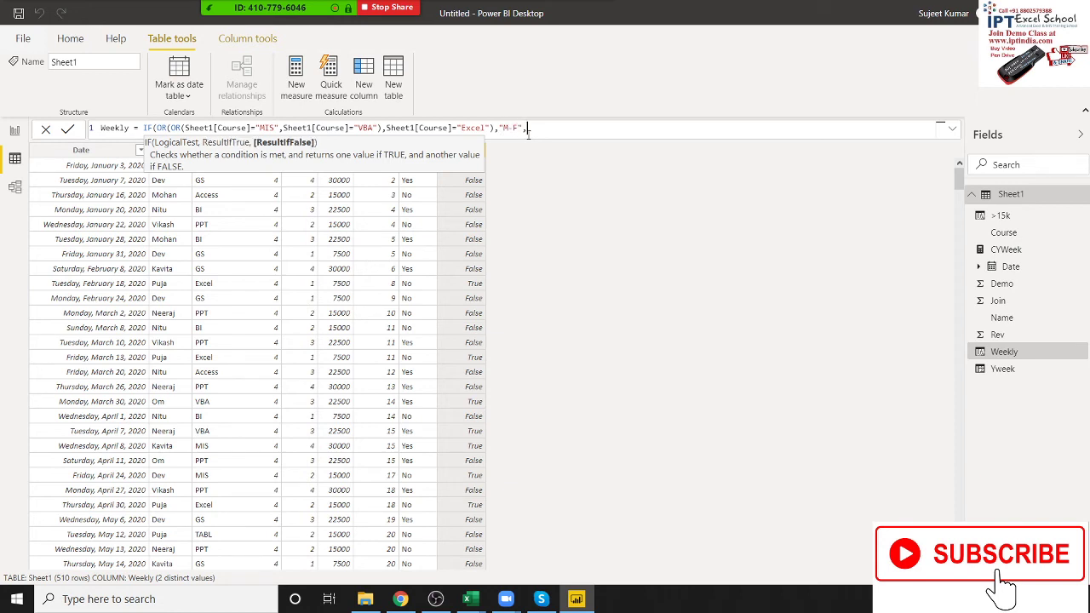
{"action": "type", "text": "\"S-"}
{"action": "type", "text": "U\""}
{"action": "type", "text": ")"}
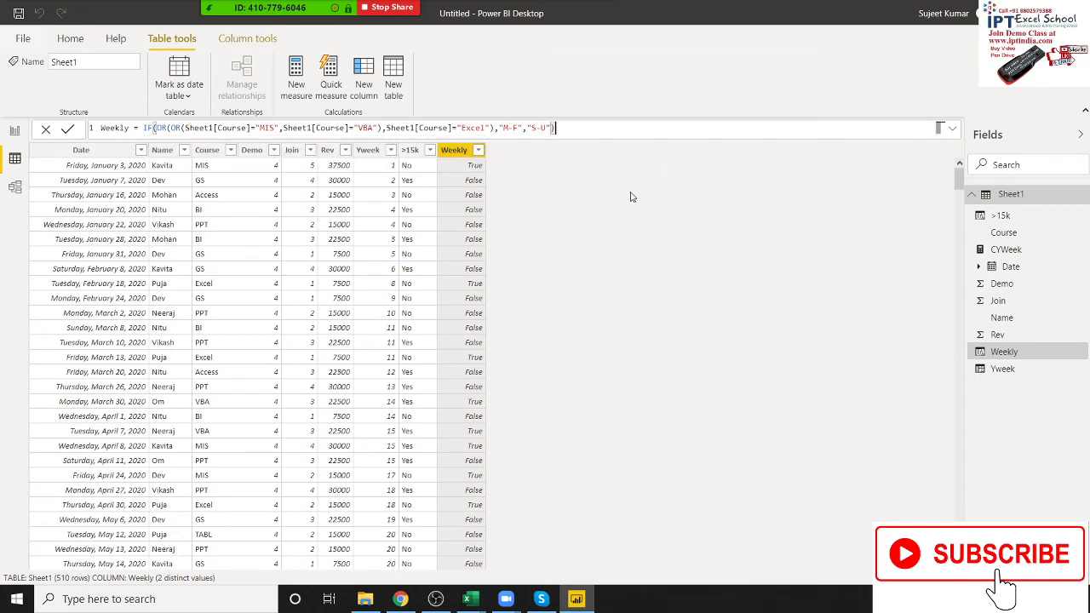
{"action": "key", "text": "Return"}
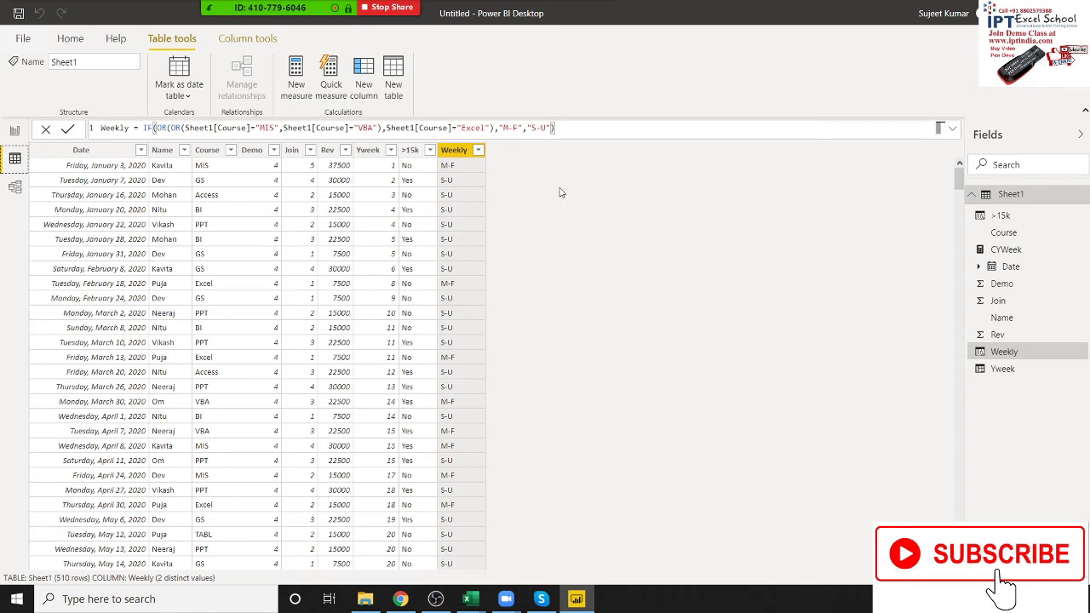
{"action": "left_click", "coordinate": [269, 127]}
{"action": "left_click", "coordinate": [347, 182]}
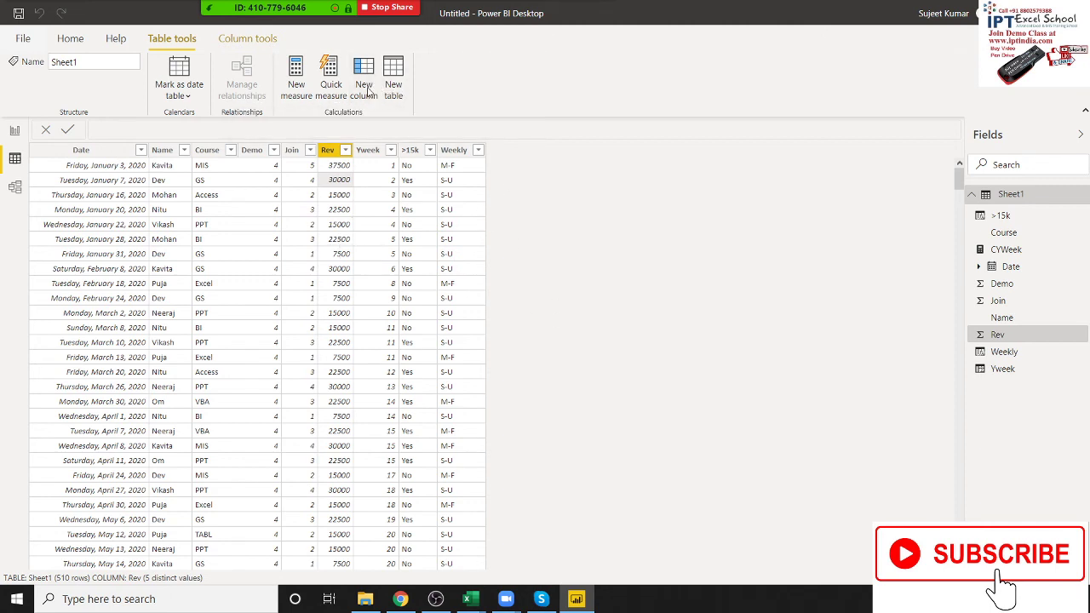
Start an INc column returning 500 when Sheet1[Rev]<=10000.
{"action": "left_click", "coordinate": [366, 89]}
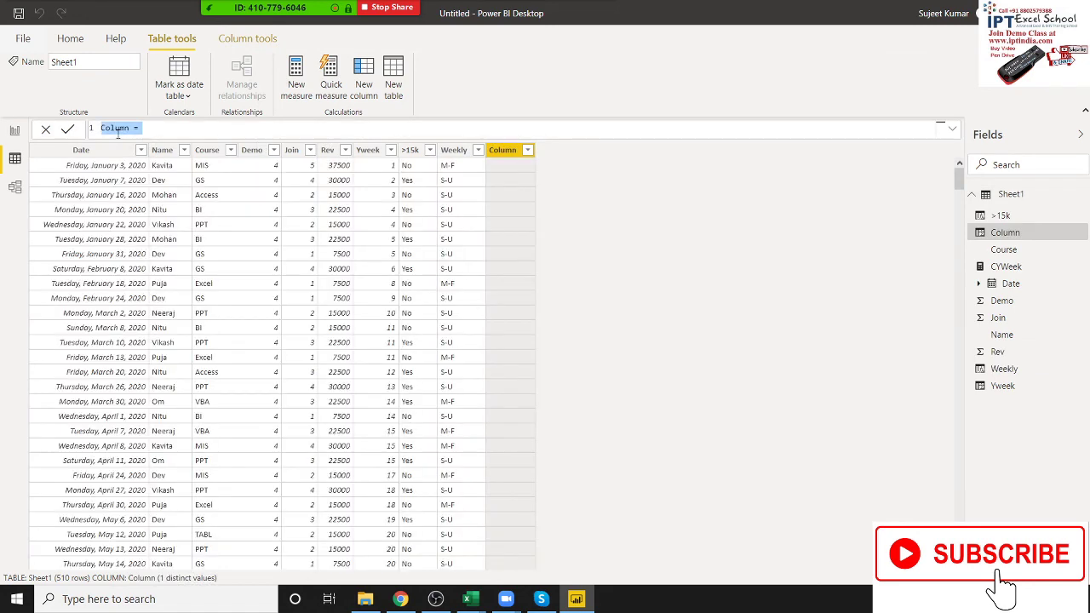
{"action": "type", "text": "IN"}
{"action": "type", "text": "c"}
{"action": "type", "text": " = IF("}
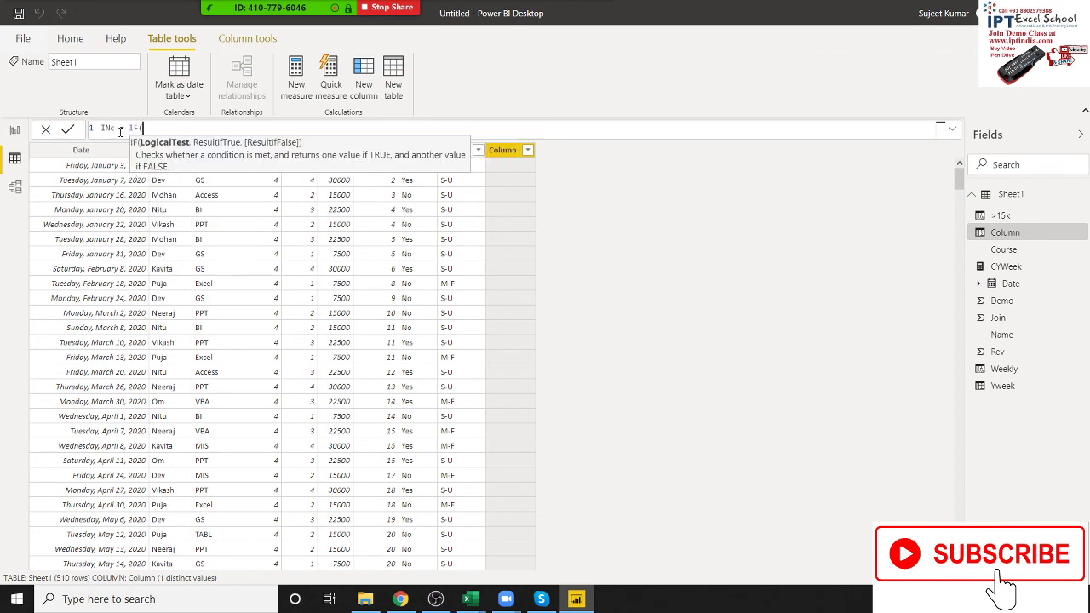
{"action": "type", "text": "re"}
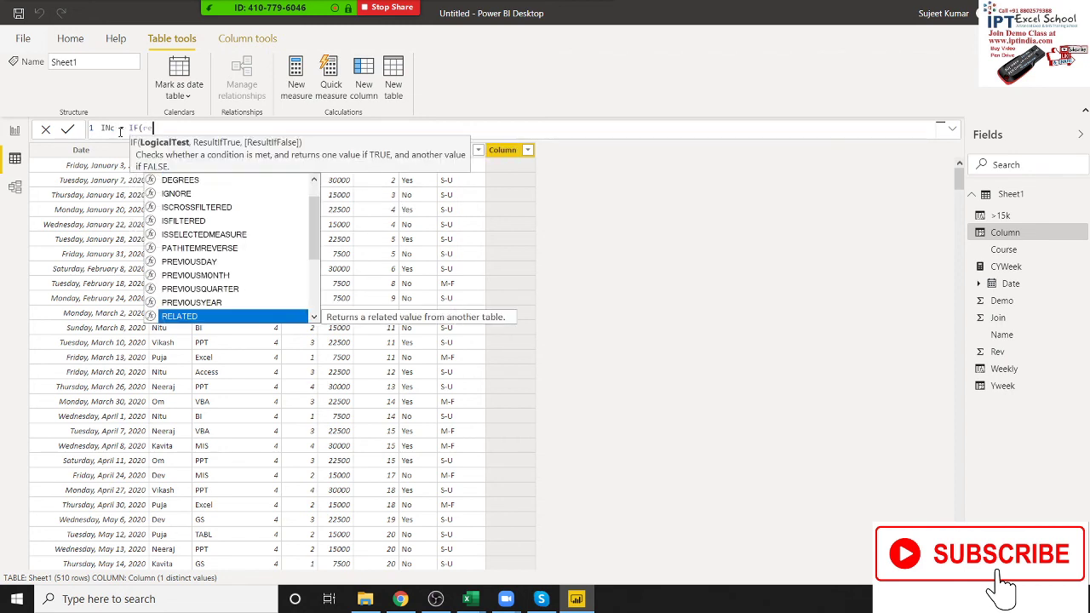
{"action": "key", "text": "Down"}
{"action": "key", "text": "Down"}
{"action": "key", "text": "Down"}
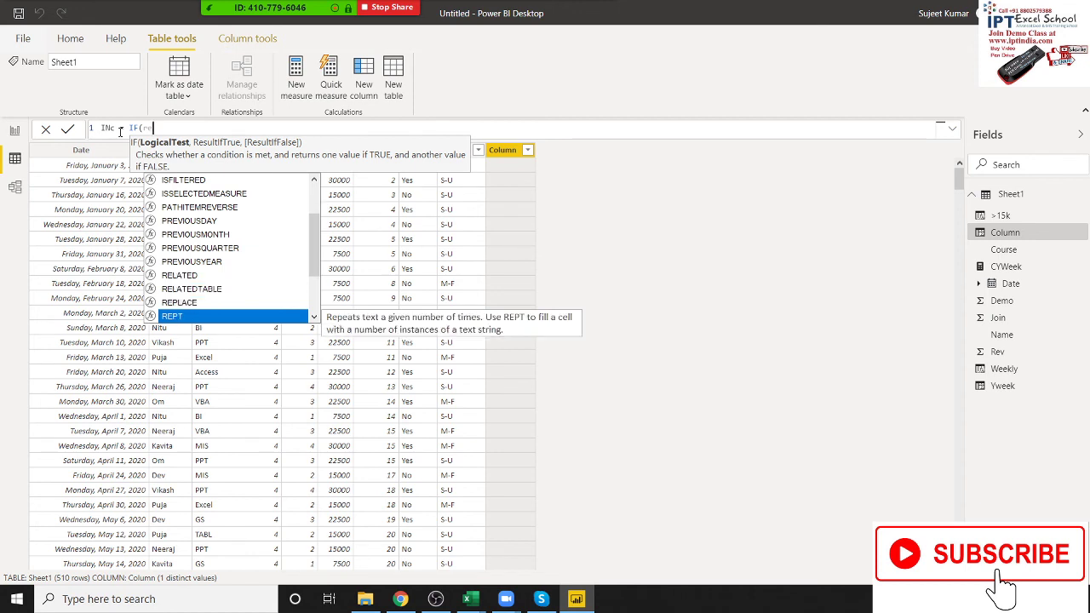
{"action": "type", "text": "v"}
{"action": "key", "text": "Tab"}
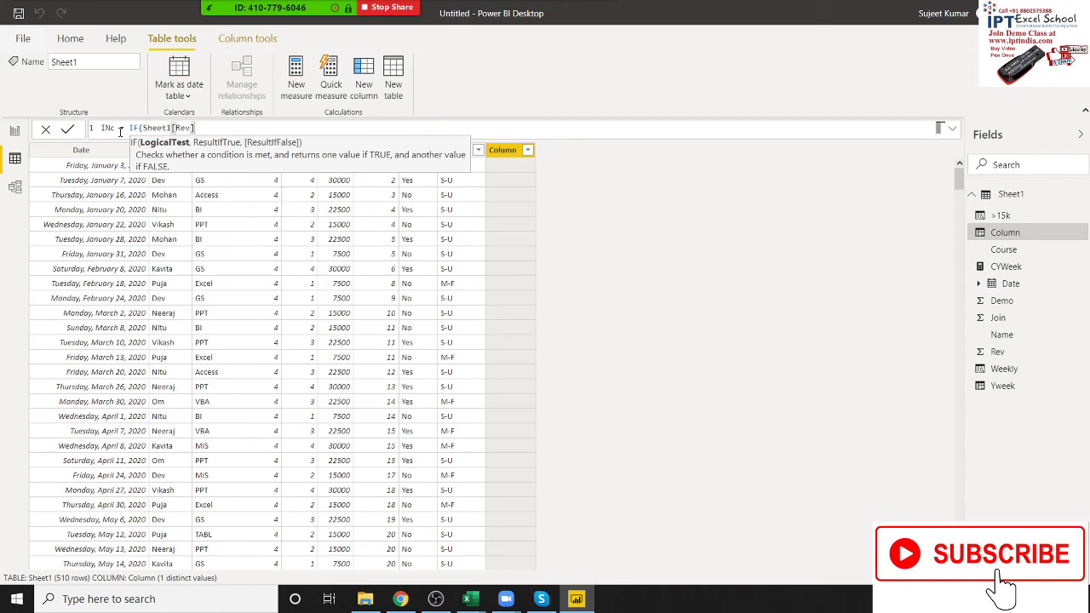
{"action": "type", "text": "<=3"}
{"action": "type", "text": "0"}
{"action": "key", "text": "BackSpace"}
{"action": "key", "text": "BackSpace"}
{"action": "type", "text": "10000"}
{"action": "type", "text": ","}
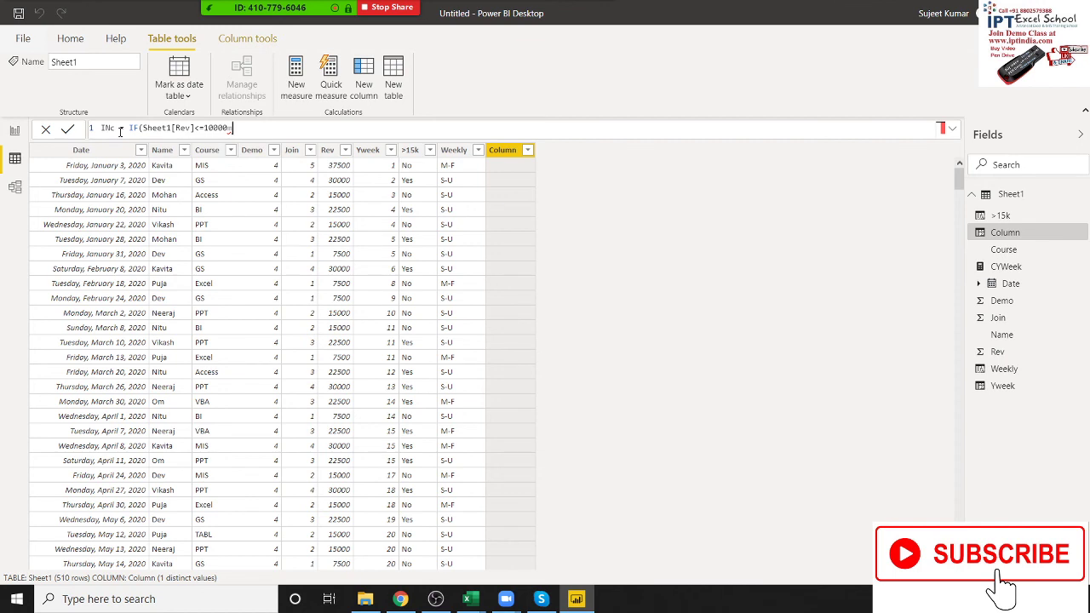
{"action": "type", "text": "500"}
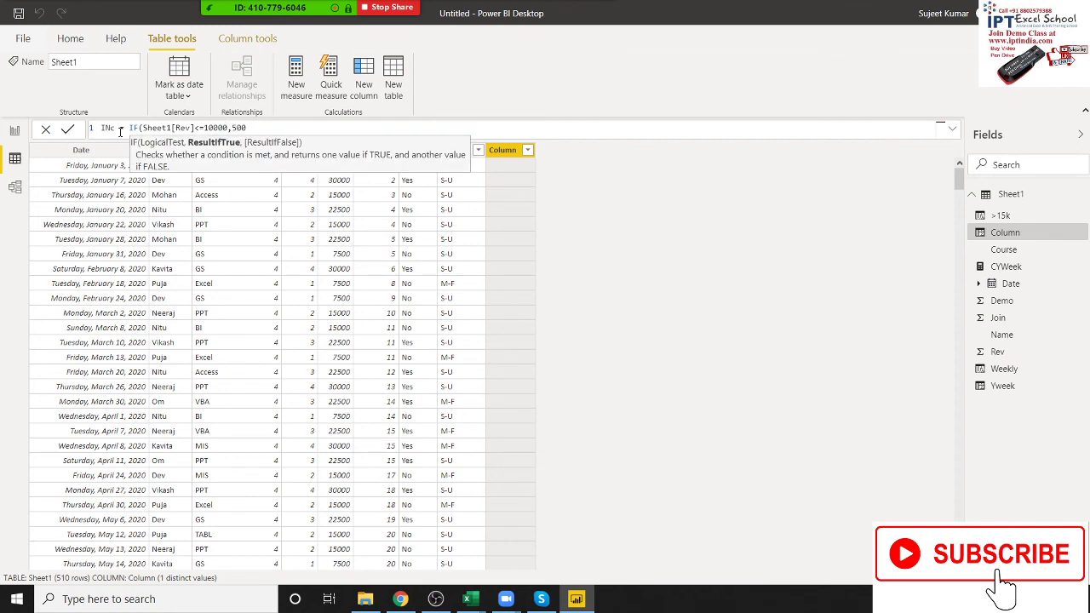
{"action": "type", "text": ",IF("}
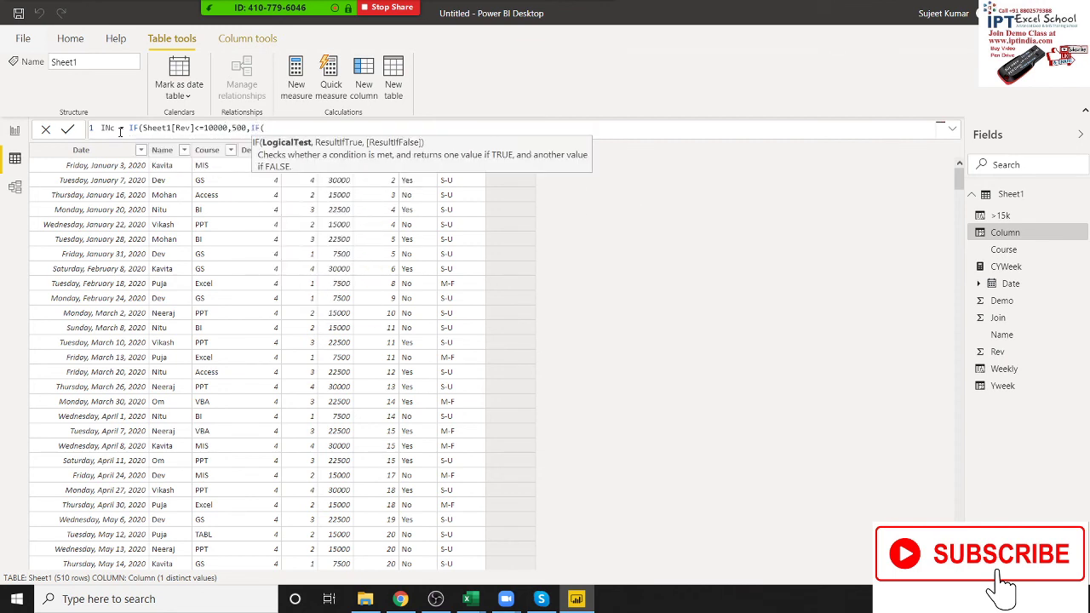
{"action": "type", "text": "Sheet1[Rev"}
Nest IFs so INc gives 1000 up to 15000, 1500 up to 30000, else 2000.
{"action": "key", "text": "Tab"}
{"action": "type", "text": "<="}
{"action": "type", "text": "1"}
{"action": "type", "text": "5000"}
{"action": "type", "text": ",1000"}
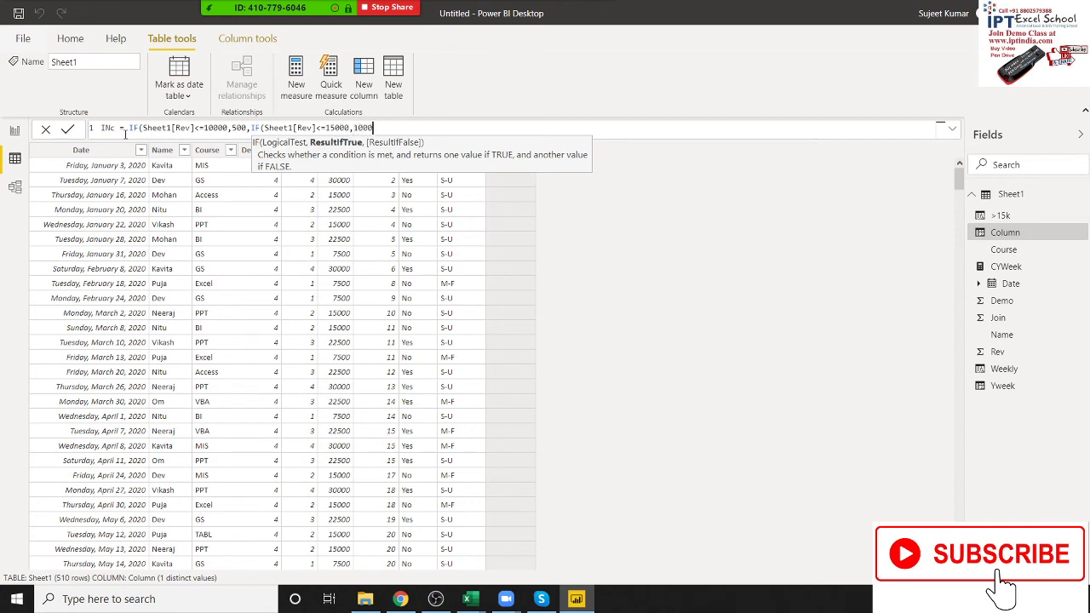
{"action": "type", "text": ",IF"}
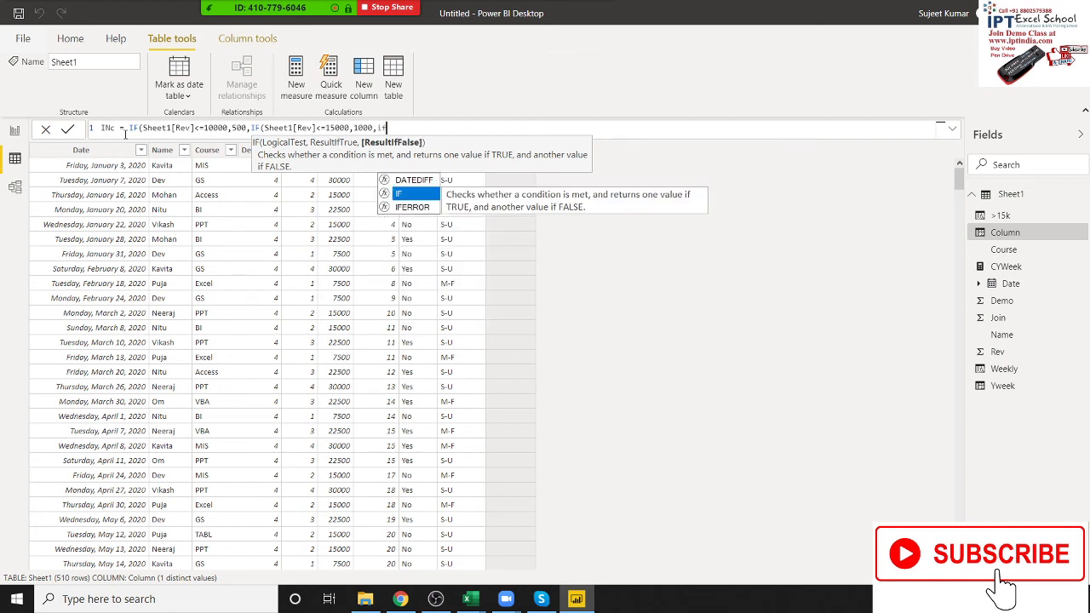
{"action": "type", "text": "(re"}
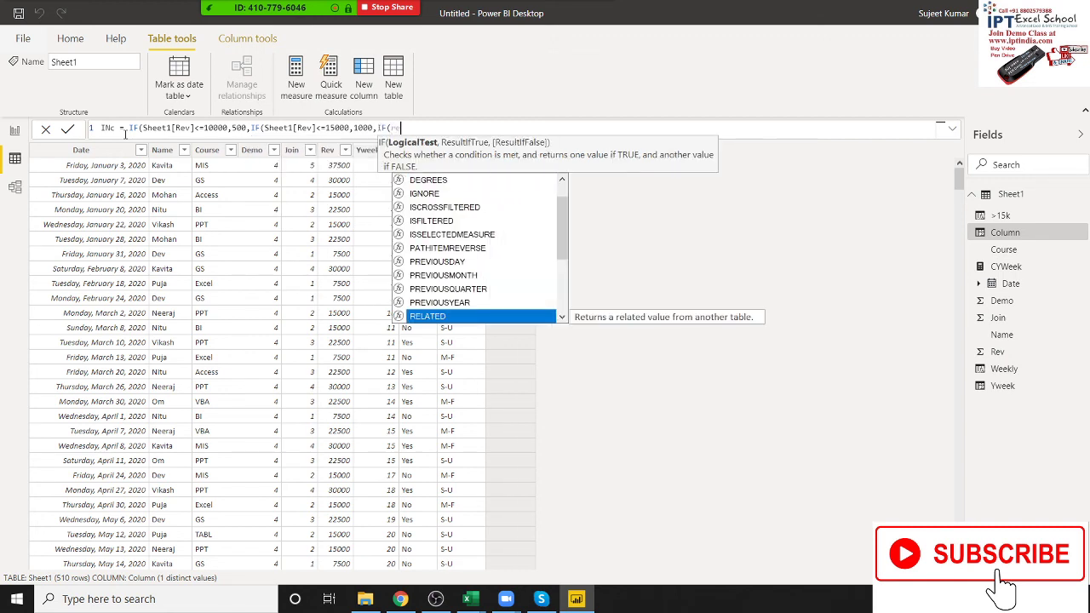
{"action": "type", "text": "v"}
{"action": "key", "text": "Tab"}
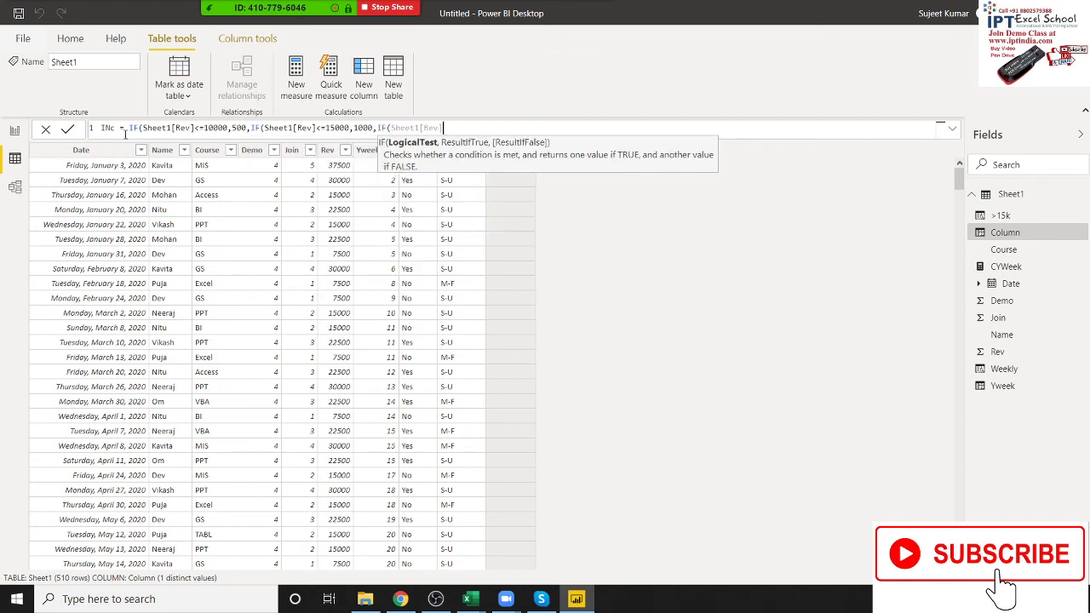
{"action": "type", "text": "<="}
{"action": "type", "text": "3000"}
{"action": "type", "text": ","}
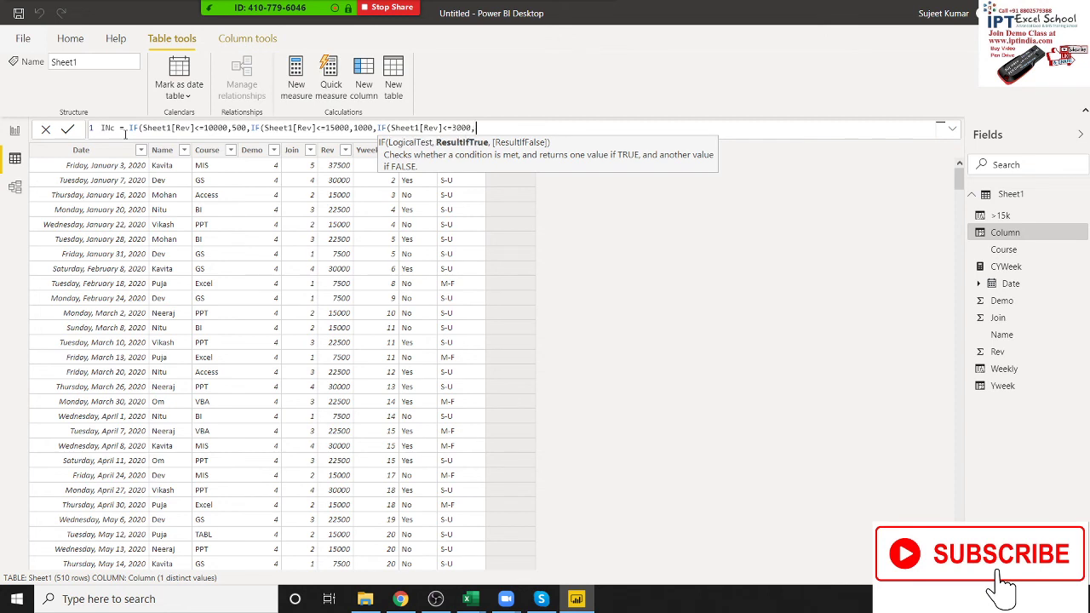
{"action": "key", "text": "BackSpace"}
{"action": "type", "text": "0,"}
{"action": "type", "text": "1500,"}
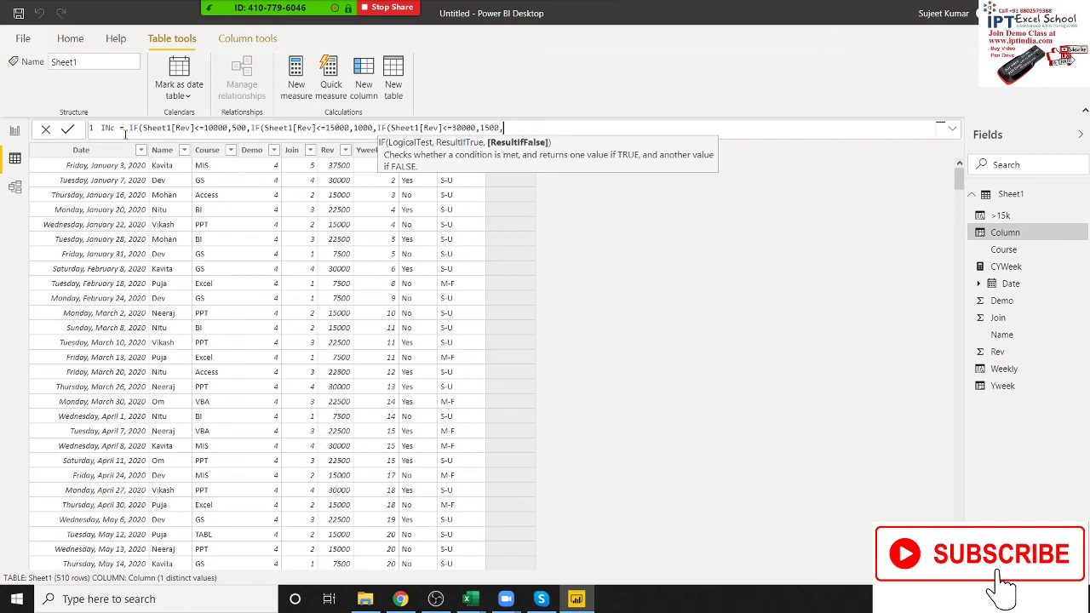
{"action": "type", "text": "2000"}
{"action": "type", "text": ")"}
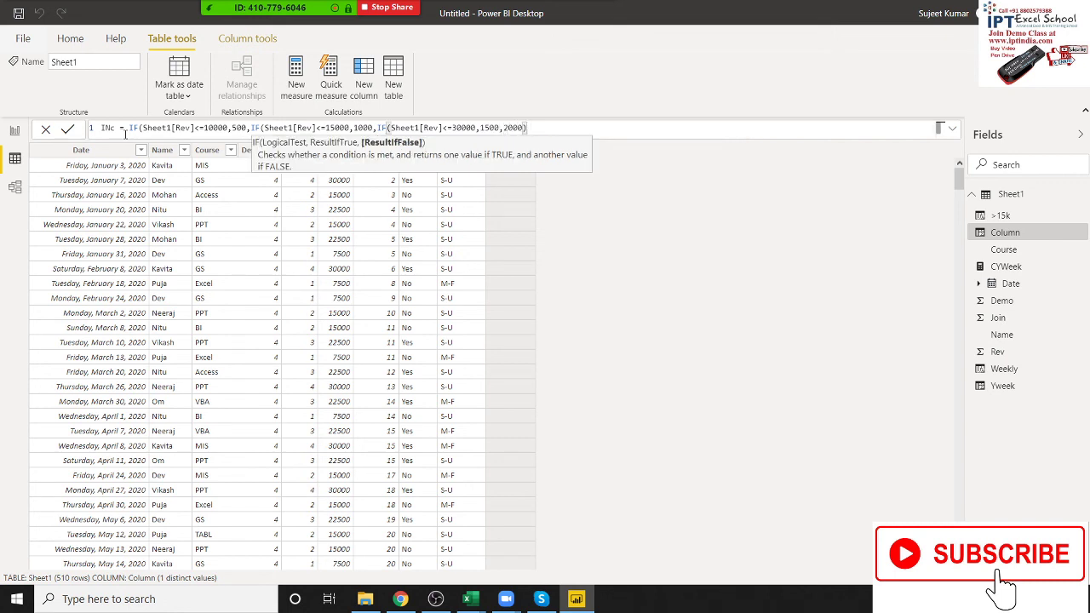
{"action": "type", "text": "))"}
{"action": "key", "text": "Return"}
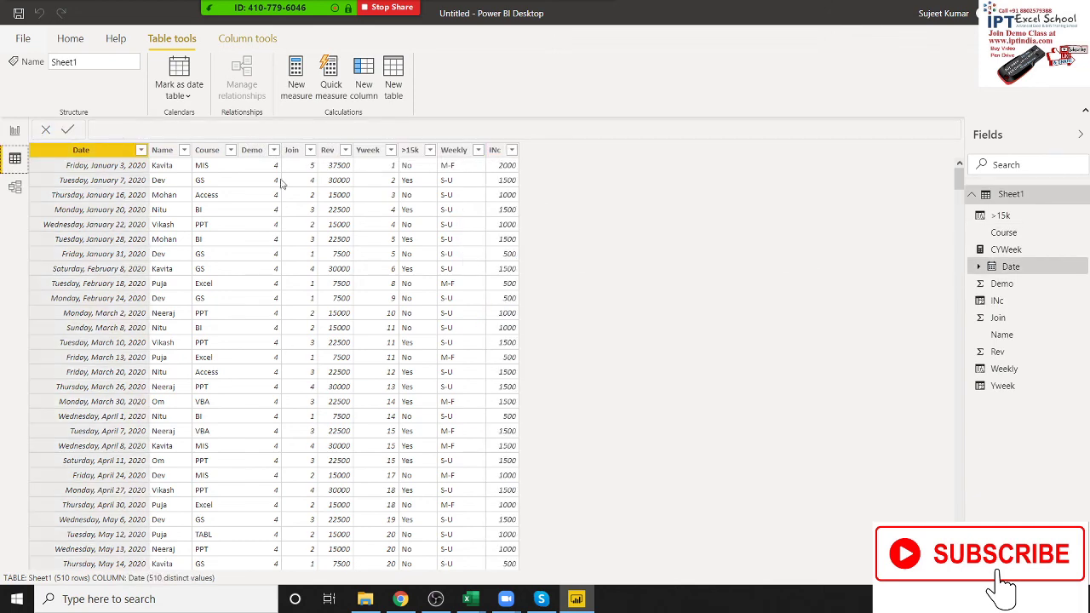
{"action": "left_click", "coordinate": [499, 170]}
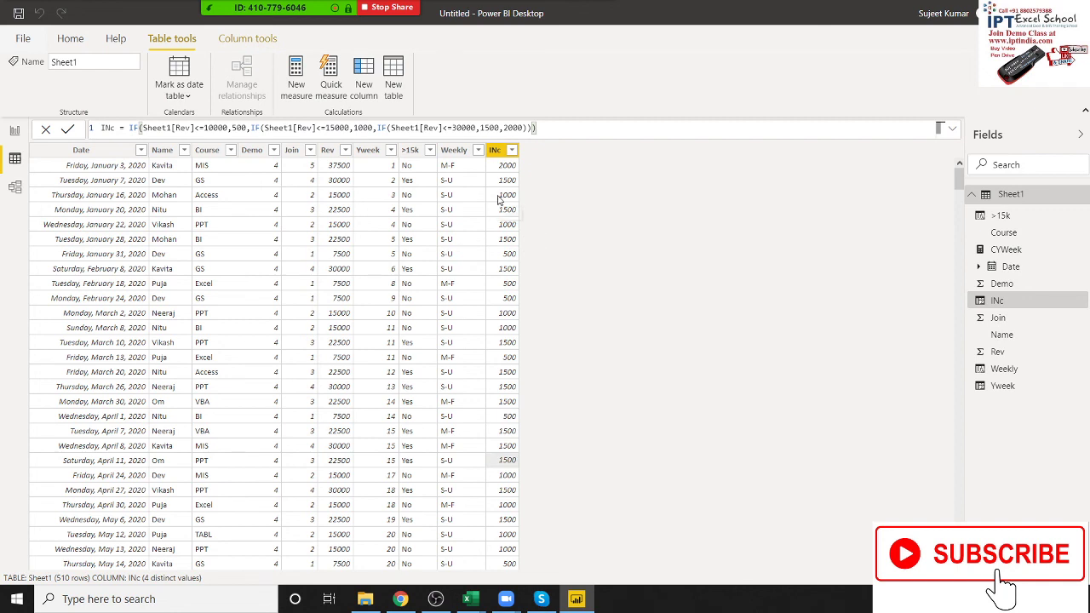
{"action": "left_click", "coordinate": [414, 168]}
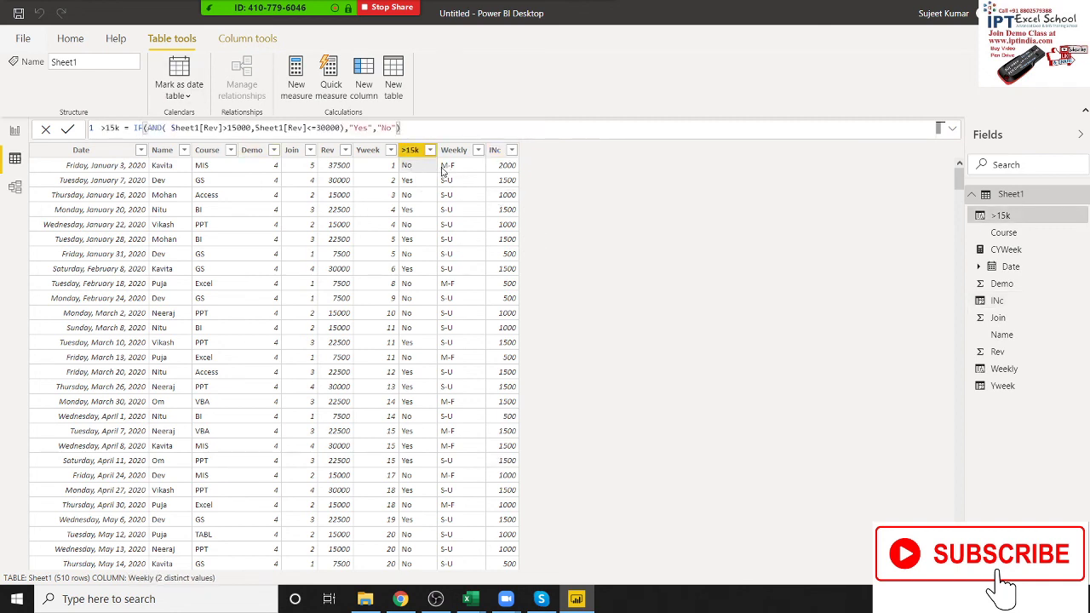
{"action": "left_click", "coordinate": [442, 171]}
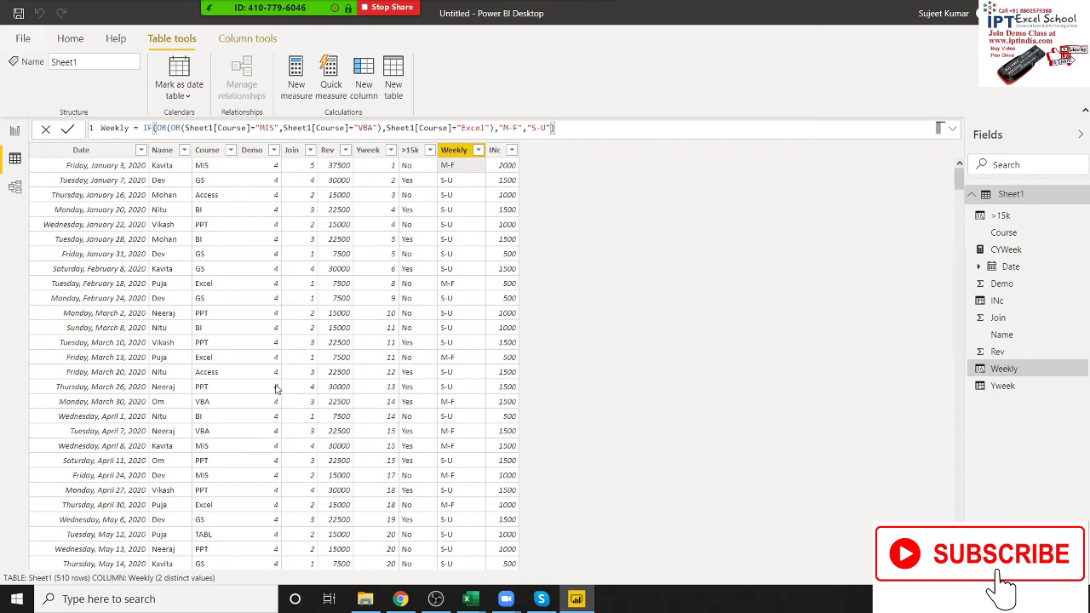
{"action": "left_click", "coordinate": [369, 174]}
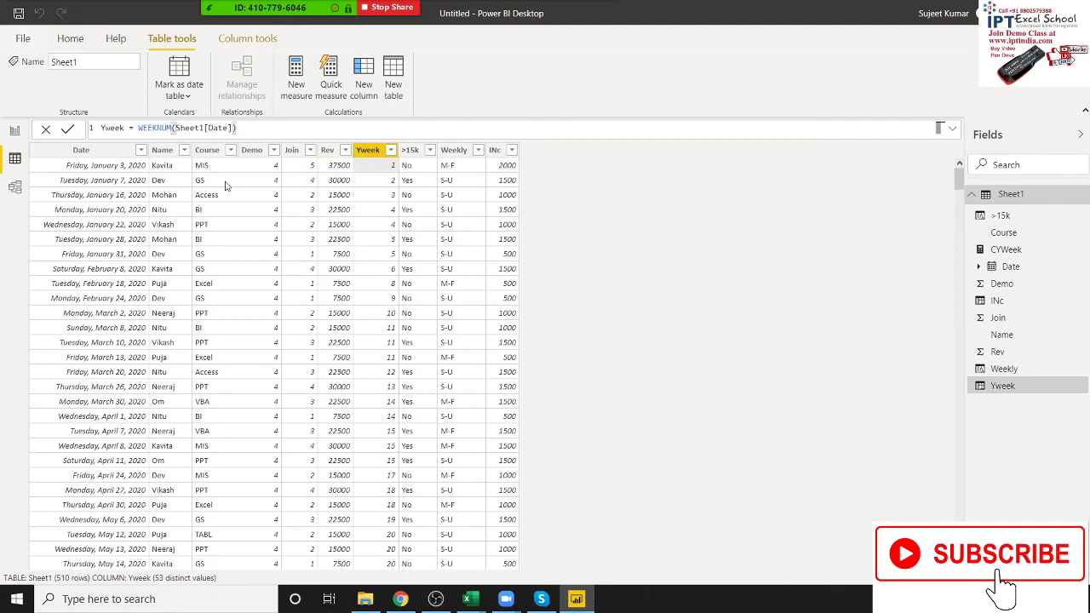
{"action": "left_click", "coordinate": [273, 179]}
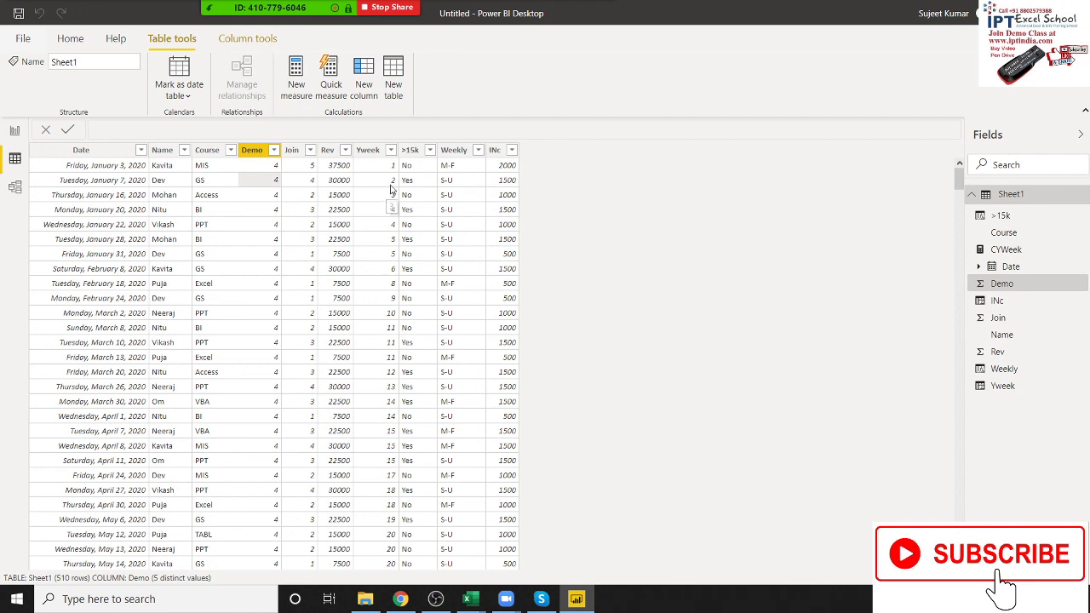
{"action": "left_click", "coordinate": [392, 182]}
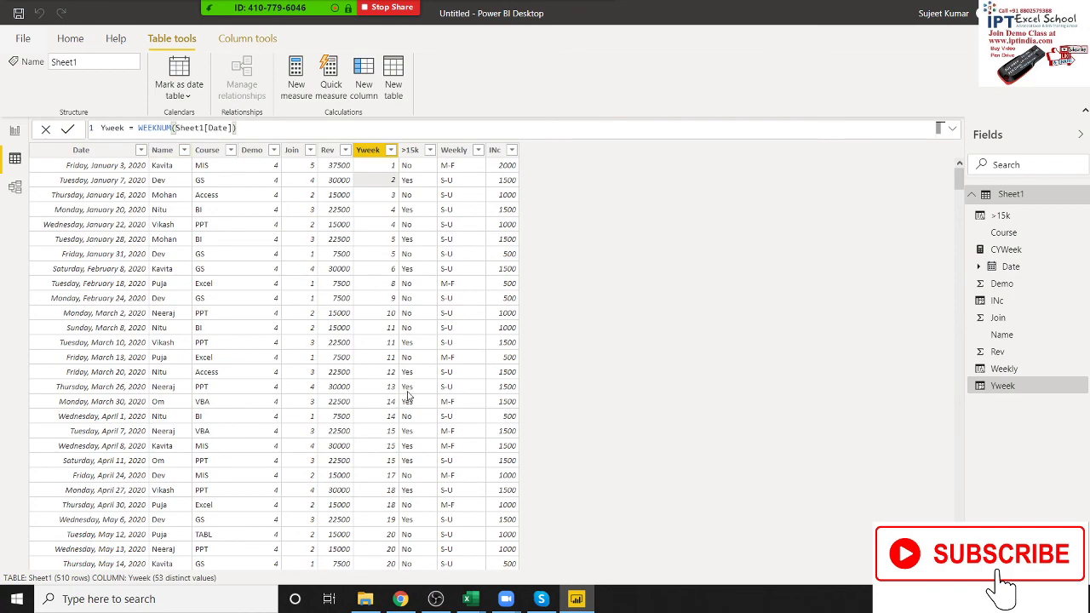
{"action": "scroll", "coordinate": [404, 407], "scroll_direction": "down", "scroll_amount": 10}
{"action": "scroll", "coordinate": [404, 407], "scroll_direction": "down", "scroll_amount": 7}
{"action": "scroll", "coordinate": [403, 408], "scroll_direction": "down", "scroll_amount": 9}
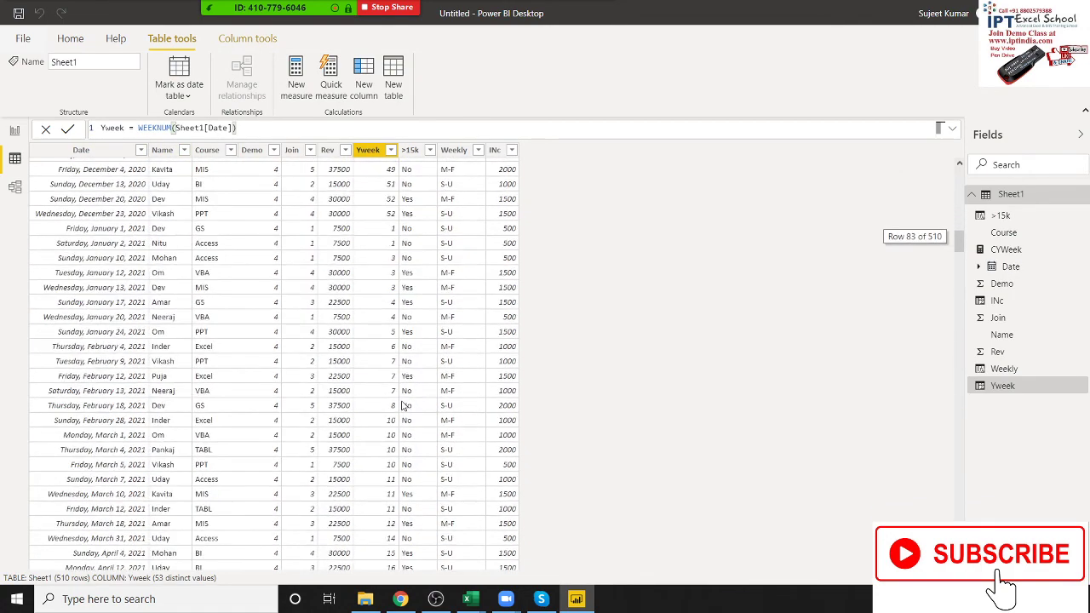
{"action": "scroll", "coordinate": [404, 408], "scroll_direction": "up", "scroll_amount": 6}
{"action": "scroll", "coordinate": [403, 407], "scroll_direction": "up", "scroll_amount": 8}
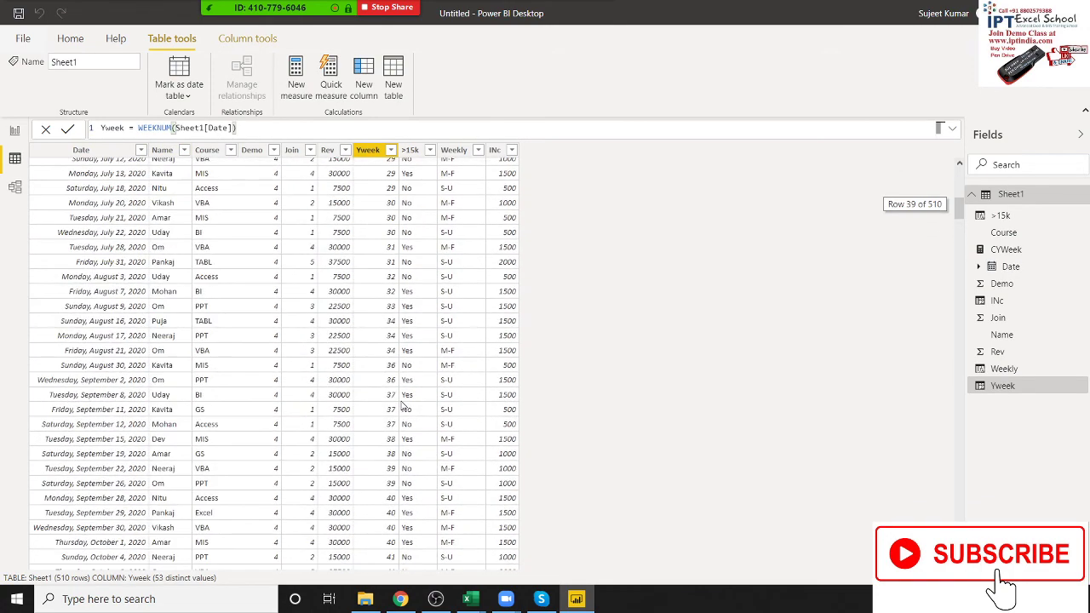
{"action": "scroll", "coordinate": [404, 407], "scroll_direction": "down", "scroll_amount": 1}
{"action": "scroll", "coordinate": [404, 407], "scroll_direction": "down", "scroll_amount": 6}
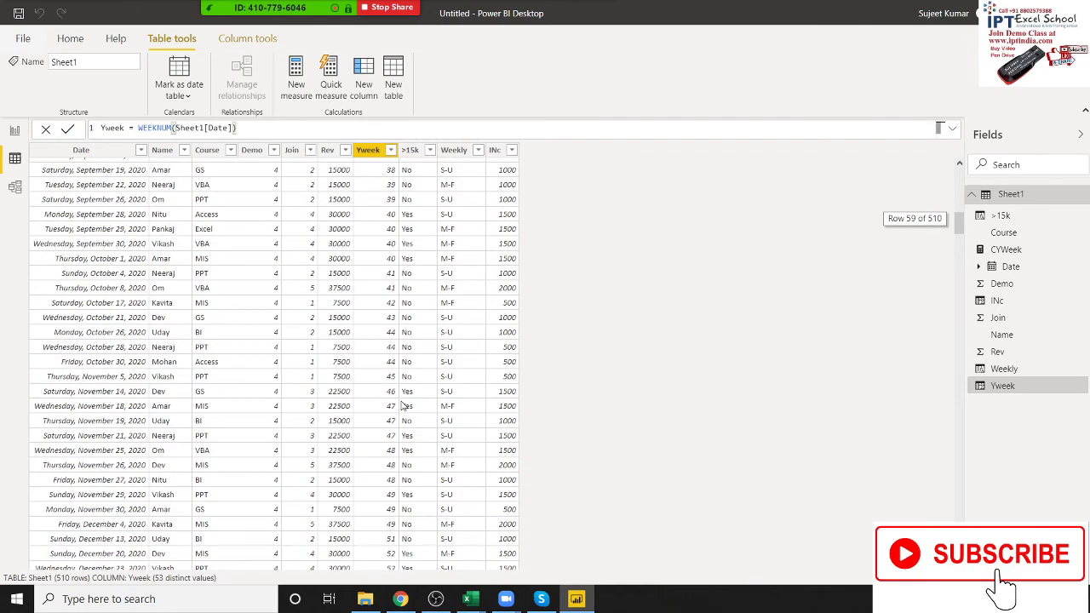
{"action": "scroll", "coordinate": [401, 405], "scroll_direction": "down", "scroll_amount": 6}
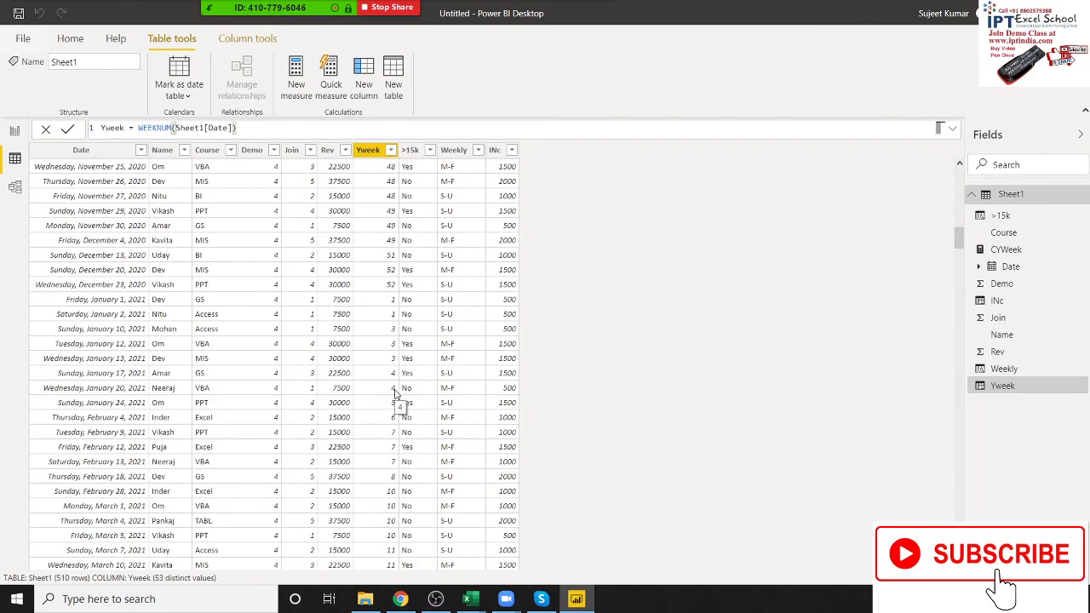
{"action": "scroll", "coordinate": [397, 401], "scroll_direction": "up", "scroll_amount": 7}
{"action": "scroll", "coordinate": [394, 397], "scroll_direction": "up", "scroll_amount": 7}
{"action": "scroll", "coordinate": [393, 397], "scroll_direction": "up", "scroll_amount": 8}
{"action": "scroll", "coordinate": [394, 397], "scroll_direction": "up", "scroll_amount": 3}
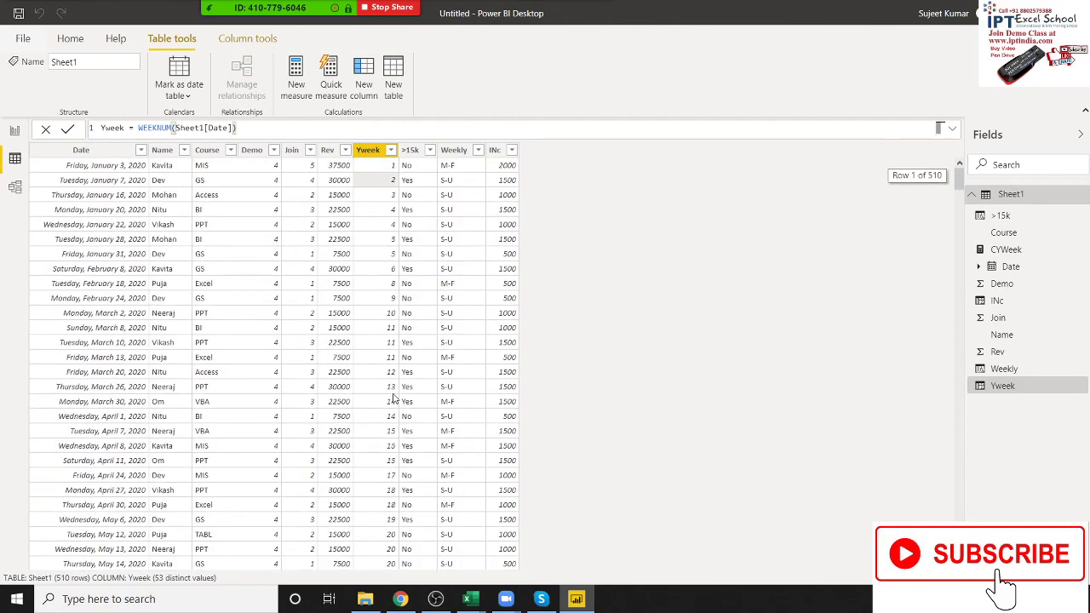
Switch to Report view and select the CYWeek measure to show its formula.
{"action": "left_click", "coordinate": [23, 135]}
{"action": "left_click", "coordinate": [15, 162]}
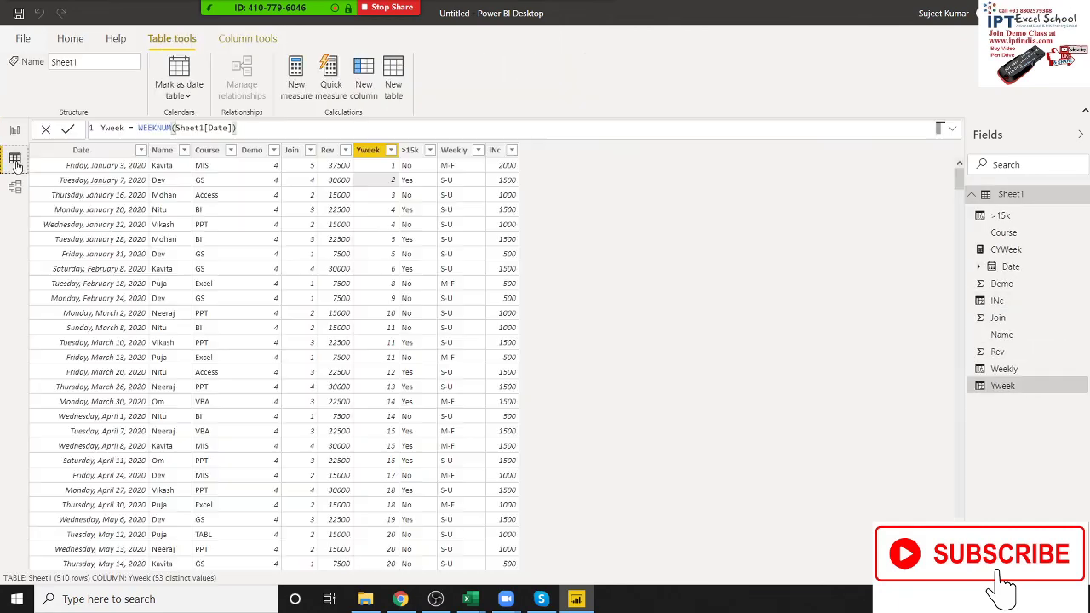
{"action": "left_click", "coordinate": [14, 130]}
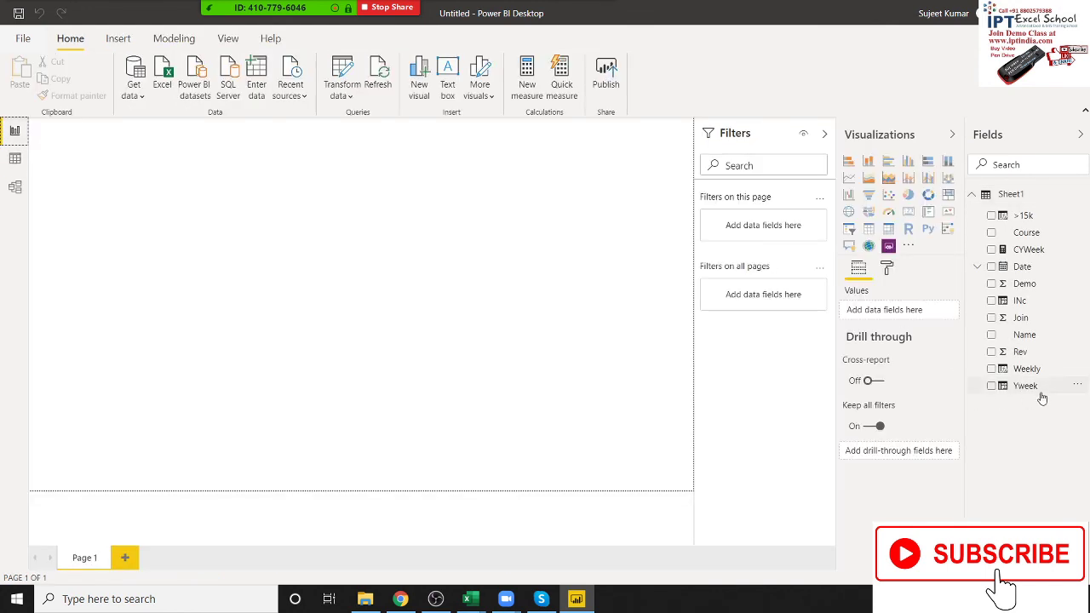
{"action": "left_click", "coordinate": [1041, 250]}
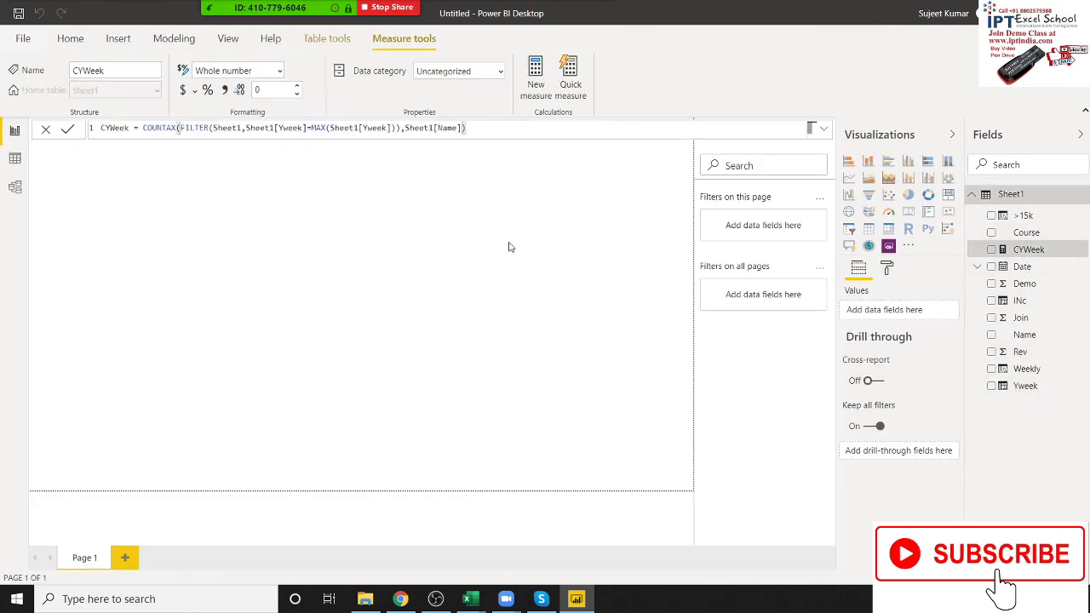
Highlight the COUNTAX, FILTER, MAX(Sheet1[Yweek]) and Name parts of the CYWeek formula, then commit it.
{"action": "double_click", "coordinate": [162, 127]}
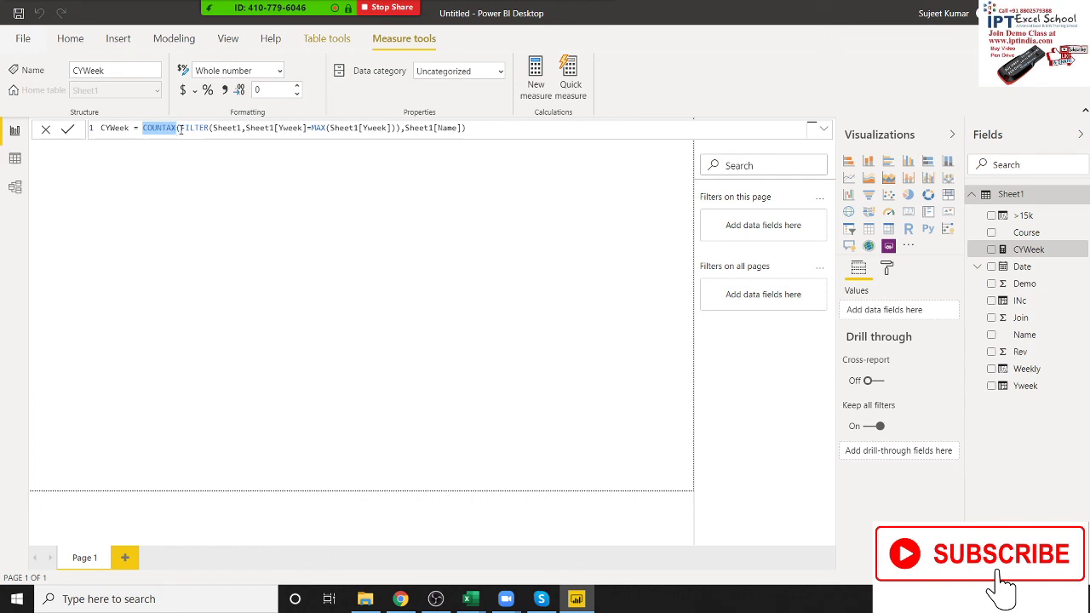
{"action": "mouse_move", "coordinate": [180, 128]}
{"action": "left_mouse_down"}
{"action": "mouse_move", "coordinate": [323, 137]}
{"action": "mouse_move", "coordinate": [308, 128]}
{"action": "left_mouse_up"}
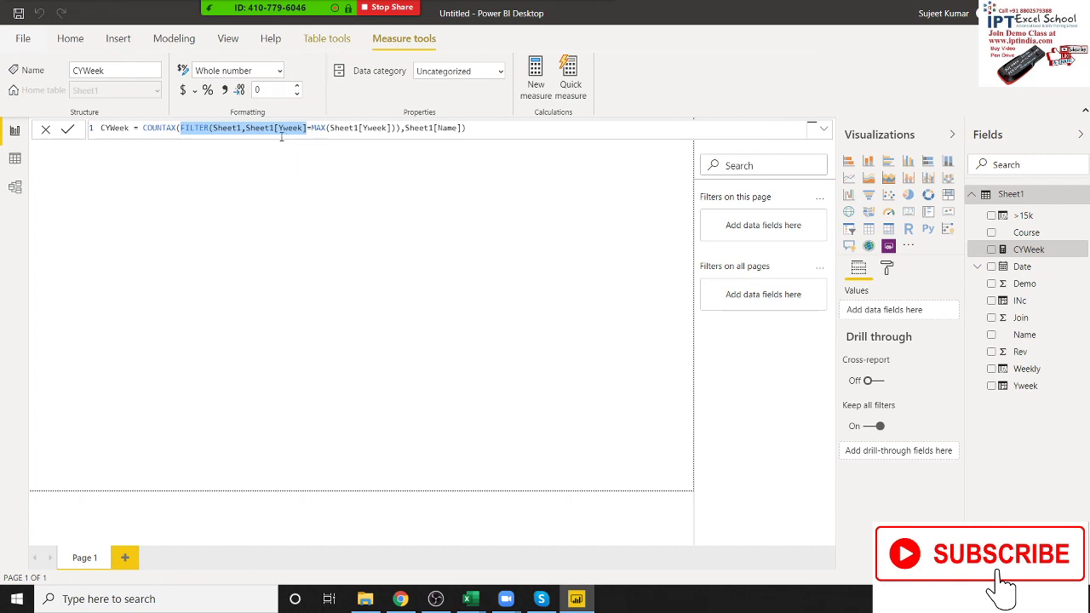
{"action": "left_click", "coordinate": [279, 128]}
{"action": "left_click_drag", "start_coordinate": [243, 127], "coordinate": [399, 128]}
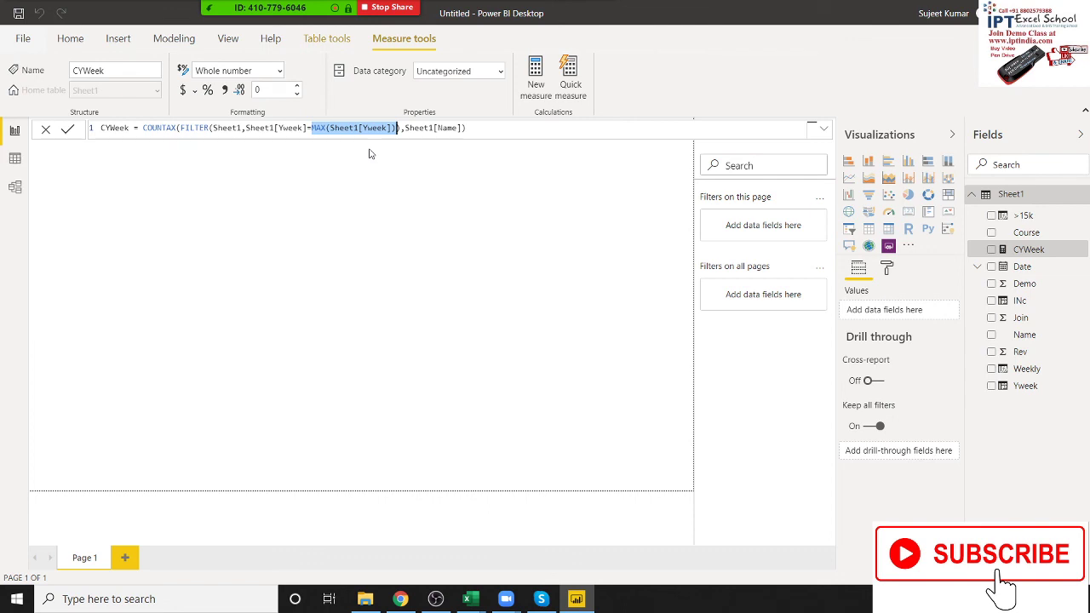
{"action": "left_click", "coordinate": [417, 129]}
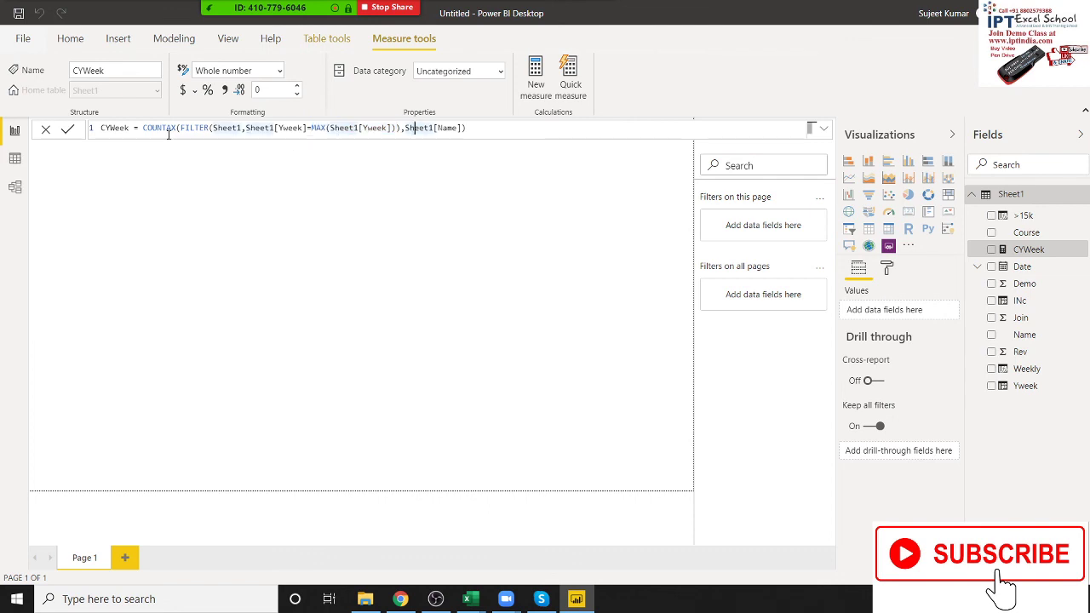
{"action": "double_click", "coordinate": [449, 130]}
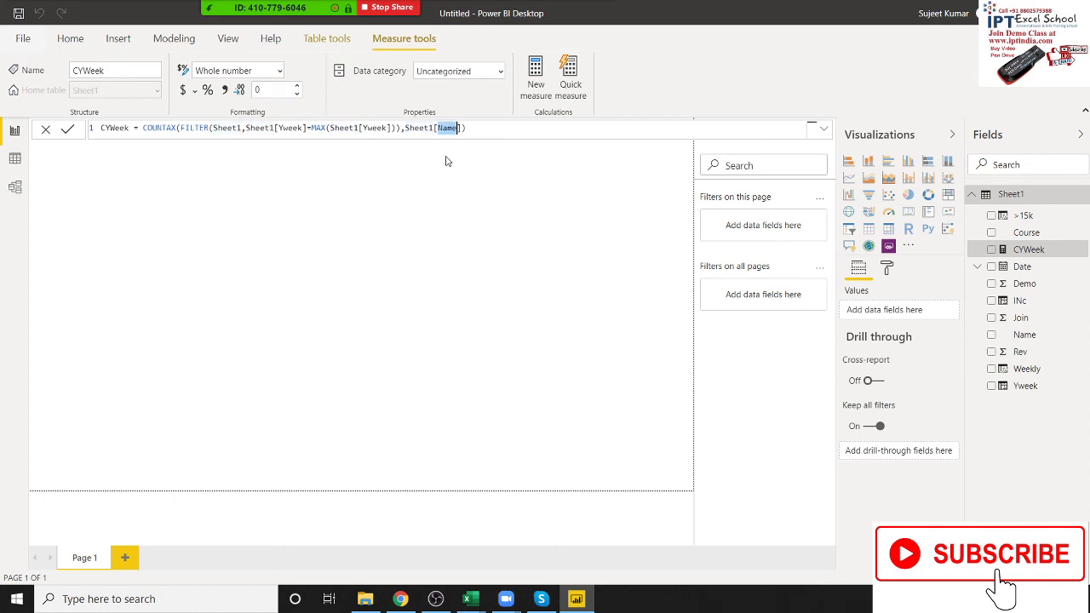
{"action": "left_click", "coordinate": [219, 156]}
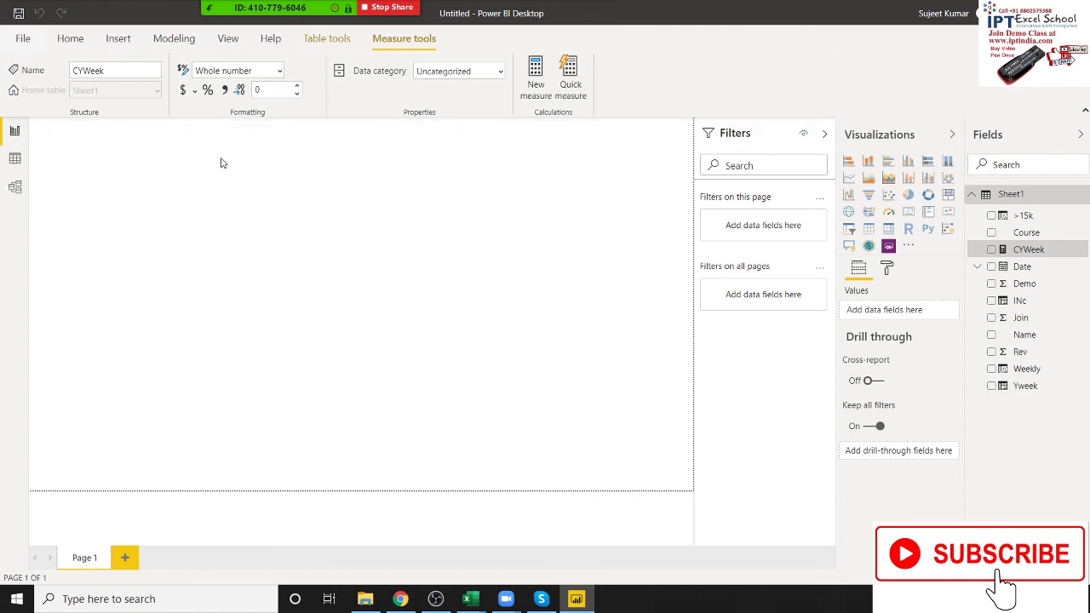
Return to the Sheet1 table in Data view and toggle Power BI from the taskbar.
{"action": "left_click", "coordinate": [13, 160]}
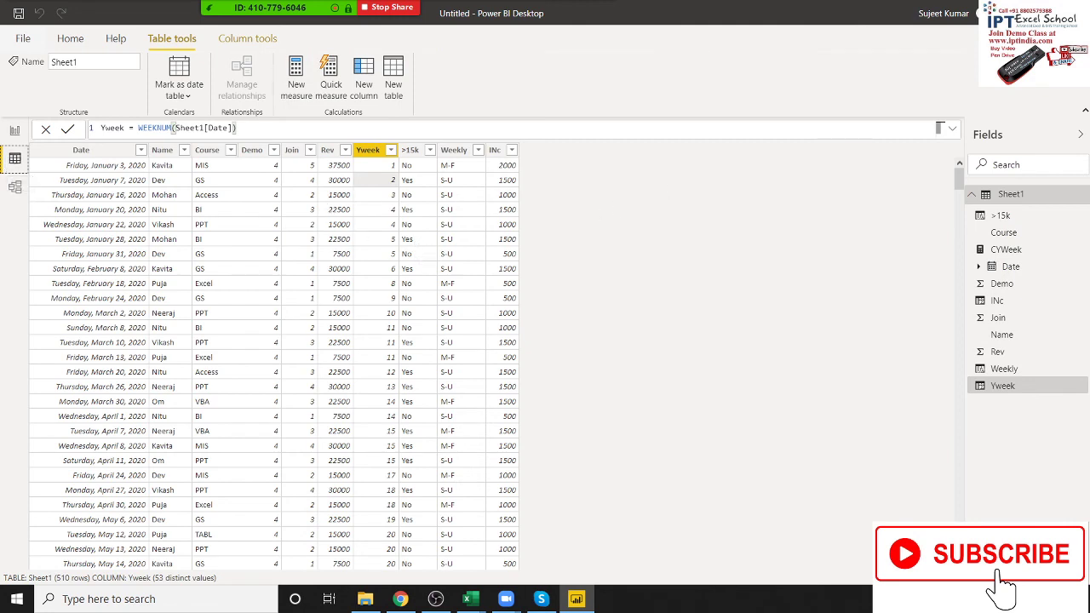
{"action": "left_click", "coordinate": [410, 603]}
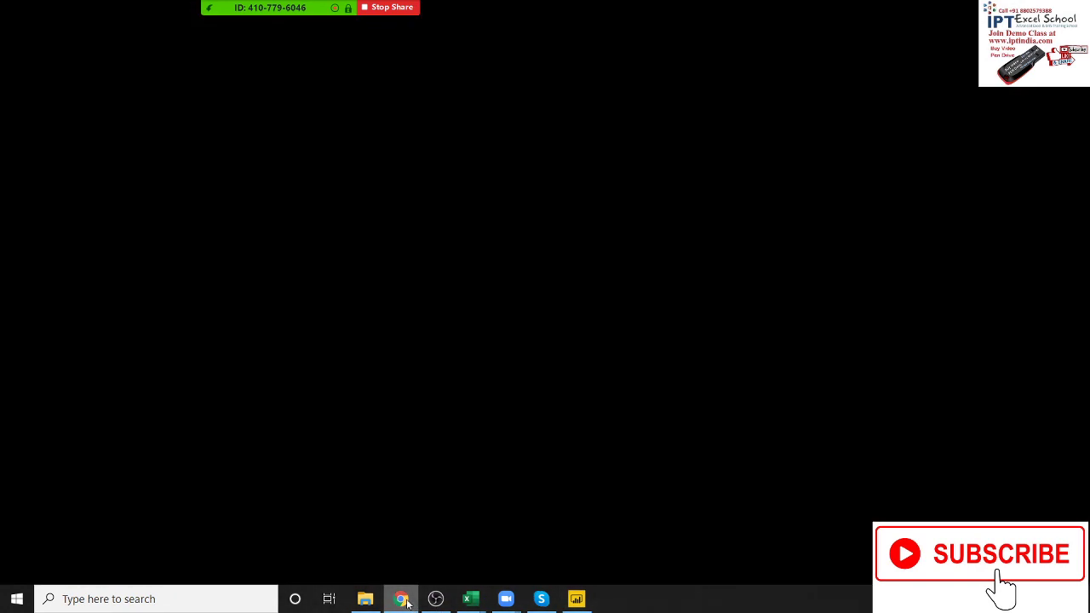
{"action": "left_click", "coordinate": [408, 602]}
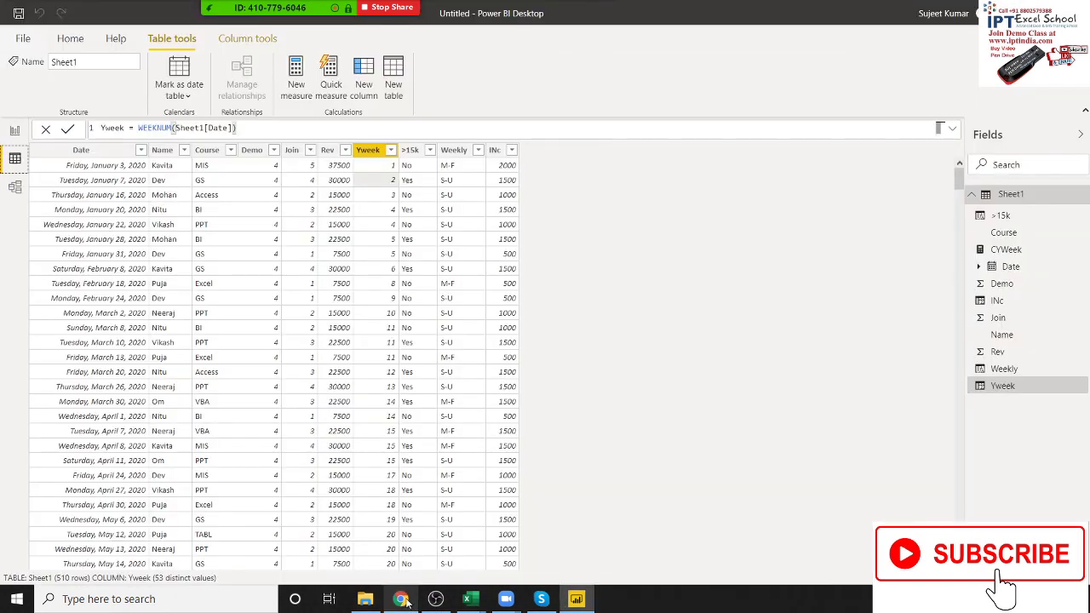
Minimize Power BI and open Zoom's participants list of 4 attendees, briefly checking the More menu.
{"action": "left_click", "coordinate": [406, 602]}
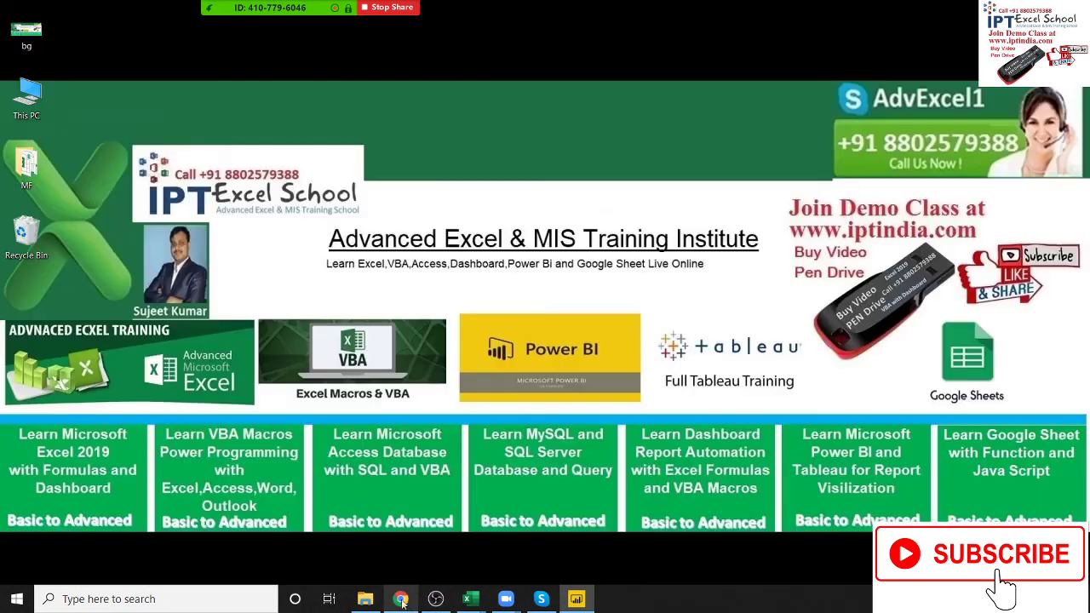
{"action": "left_click", "coordinate": [278, 27]}
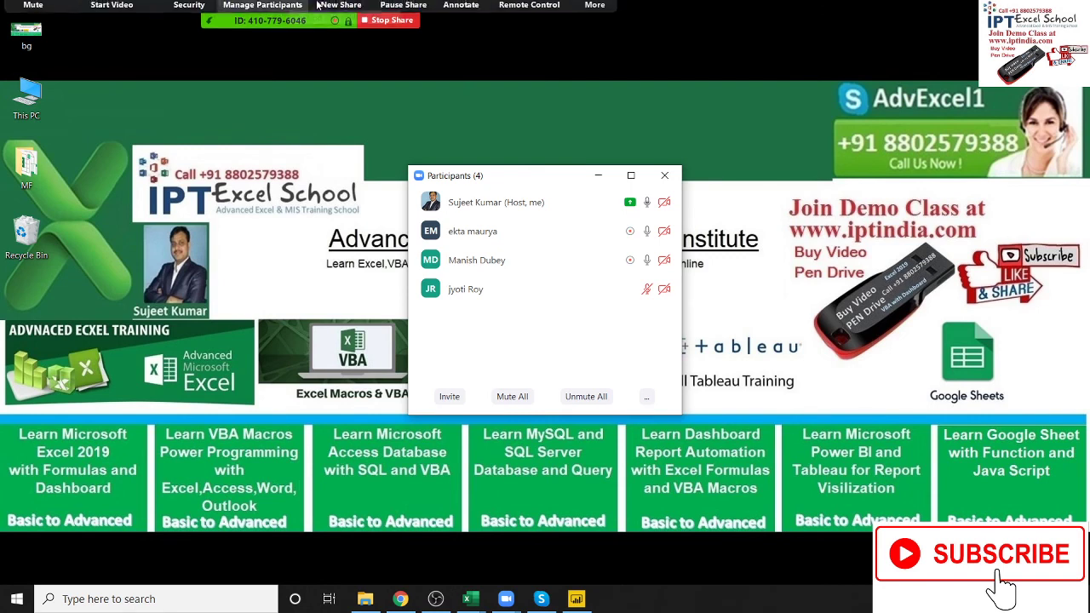
{"action": "left_click", "coordinate": [595, 19]}
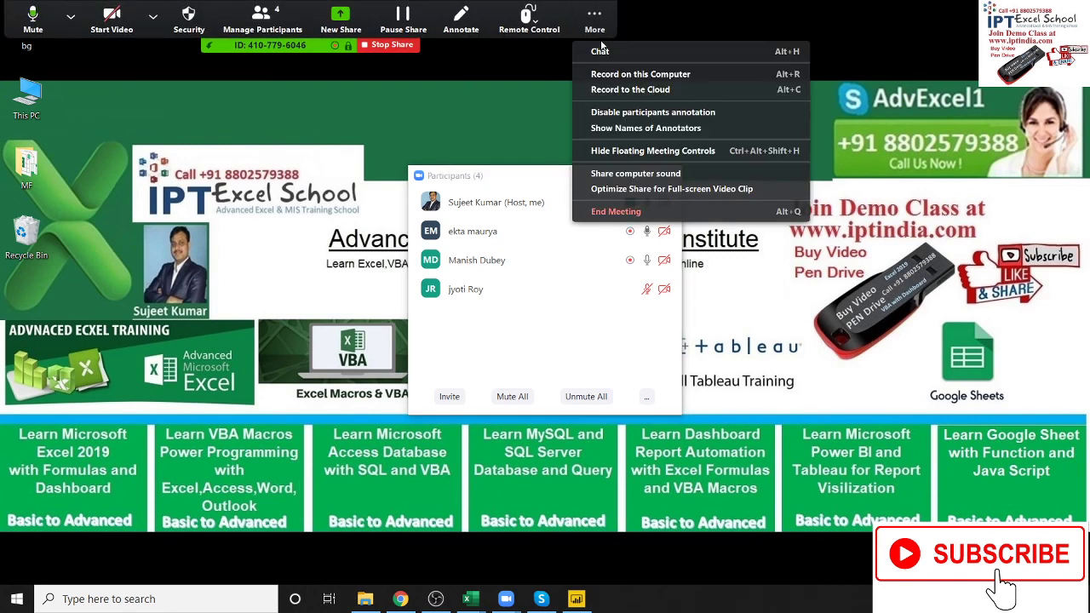
{"action": "left_click", "coordinate": [527, 63]}
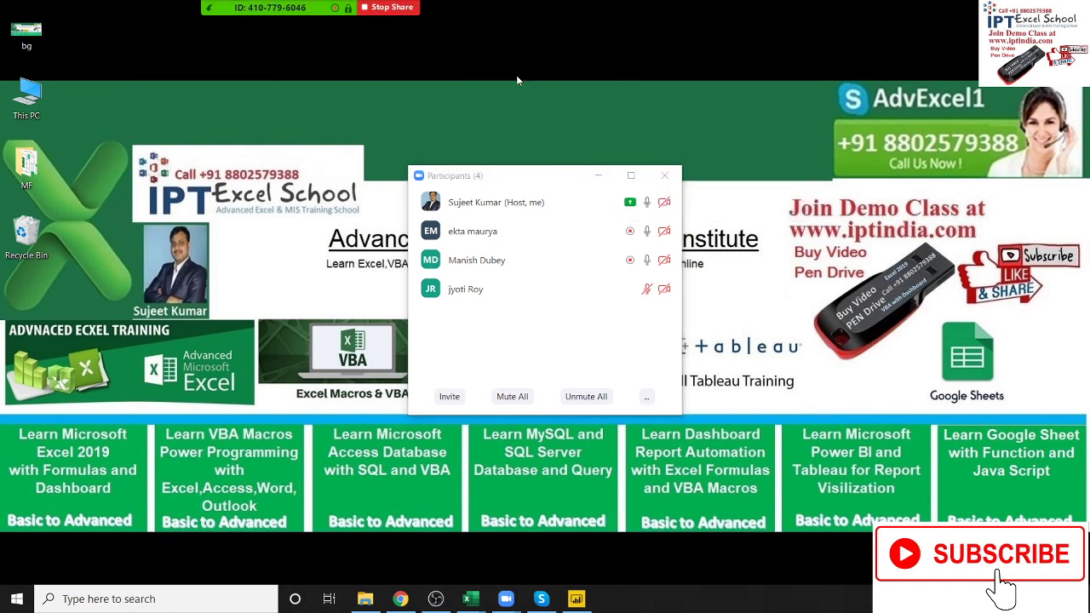